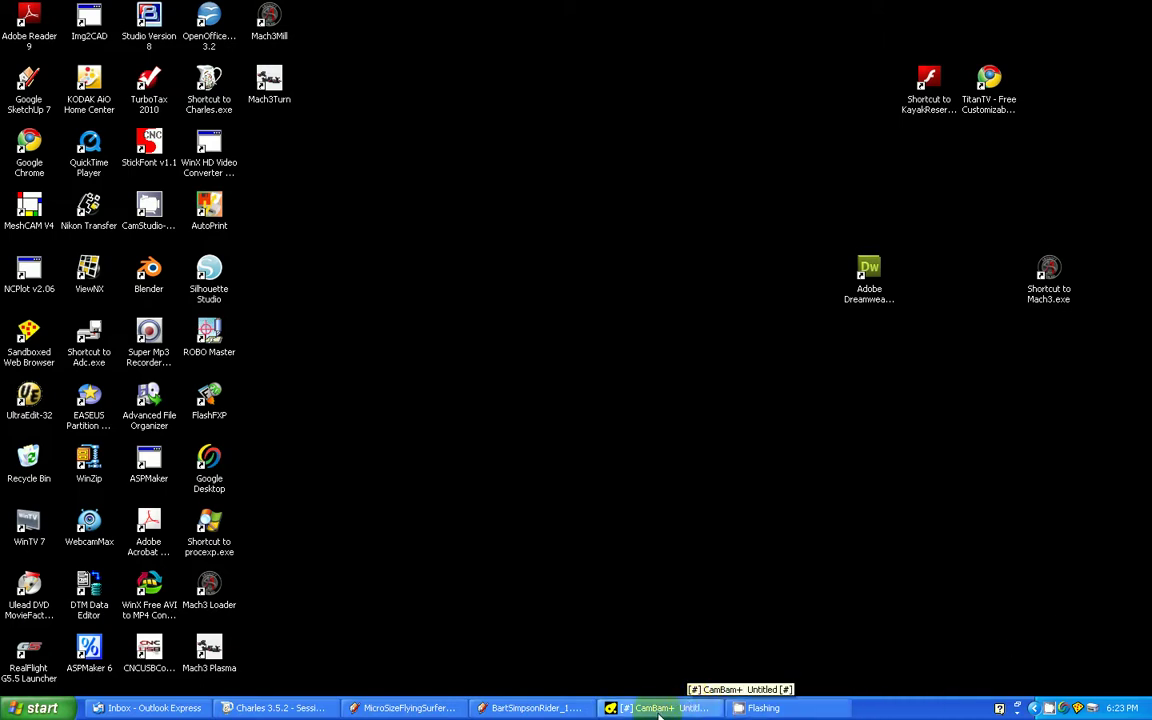
# - Bring CamBam+ forward briefly, then return to the BartSimpsonRider_1.skp model in SketchUp
pyautogui.click(694, 708)
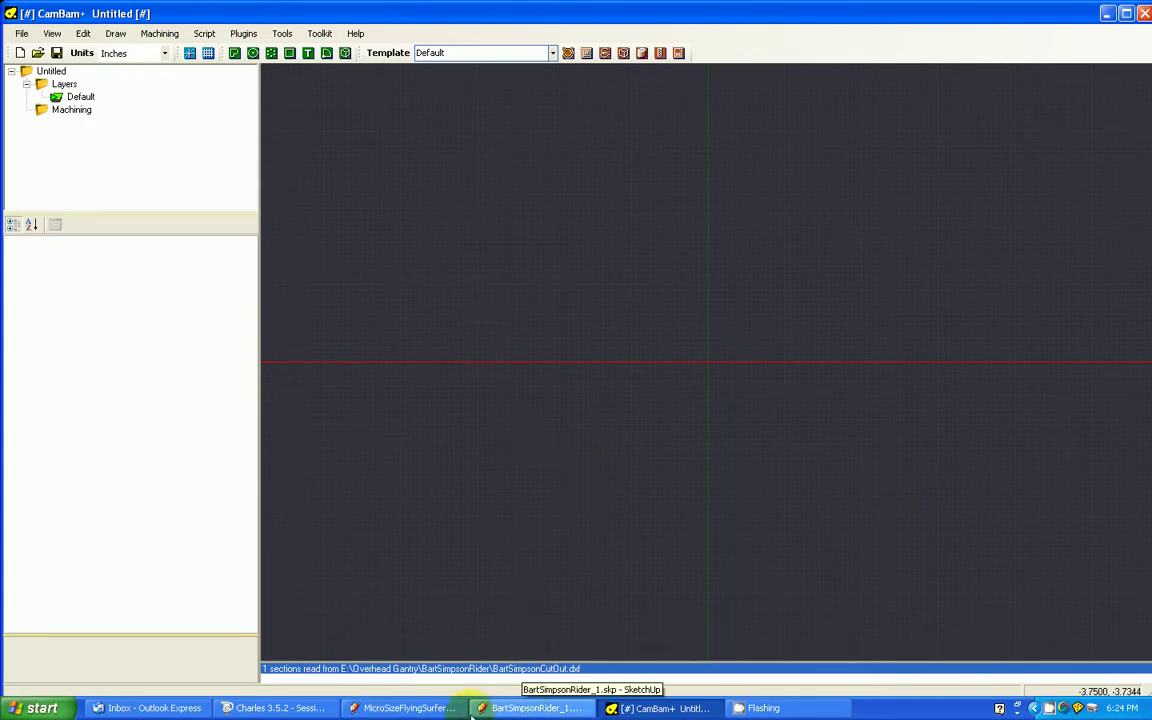
pyautogui.click(525, 708)
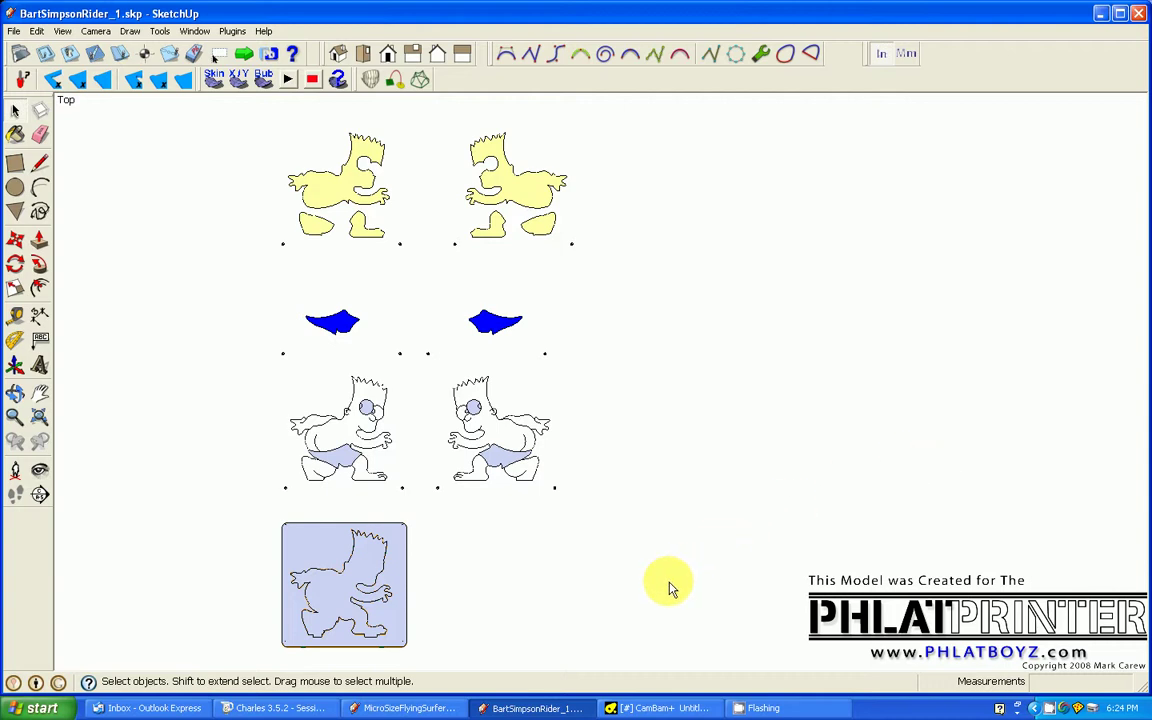
pyautogui.click(342, 577)
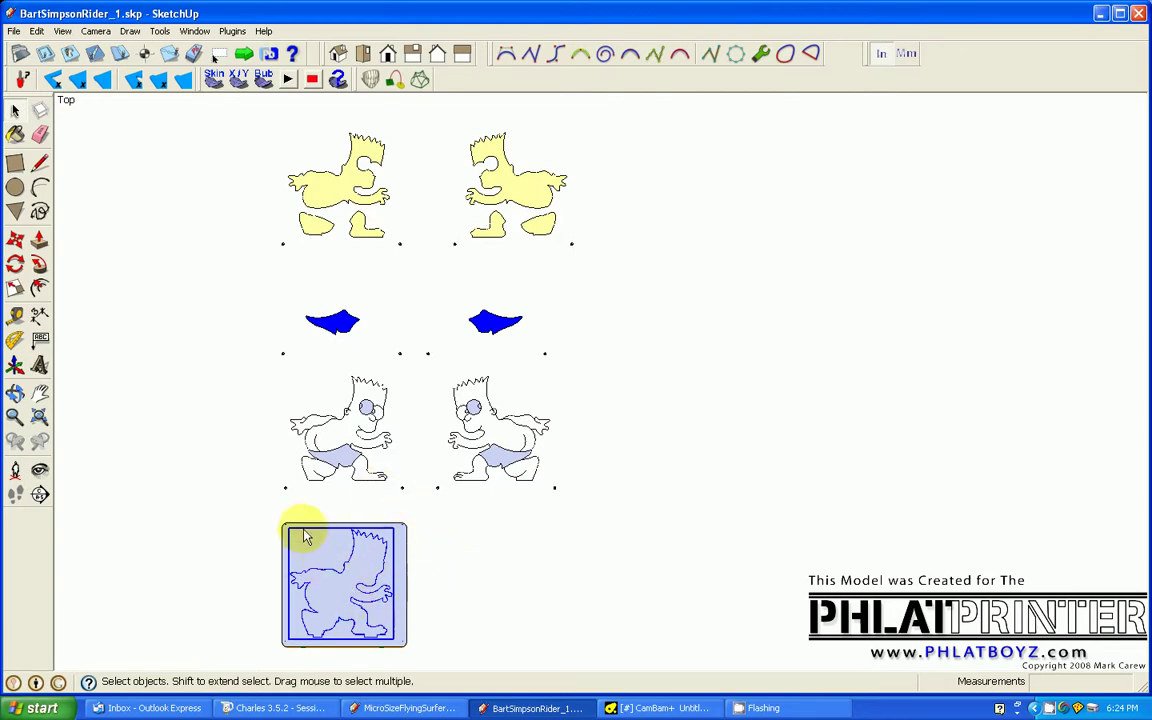
pyautogui.scroll(5, 290, 510)
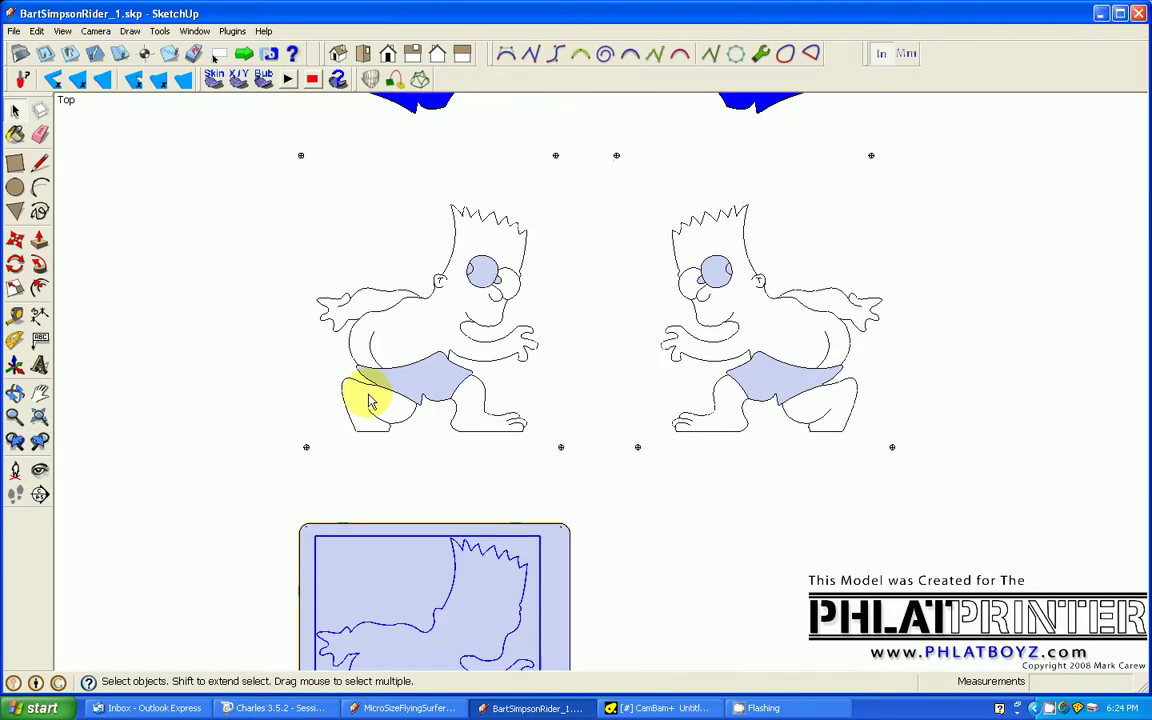
pyautogui.scroll(-1, 365, 410)
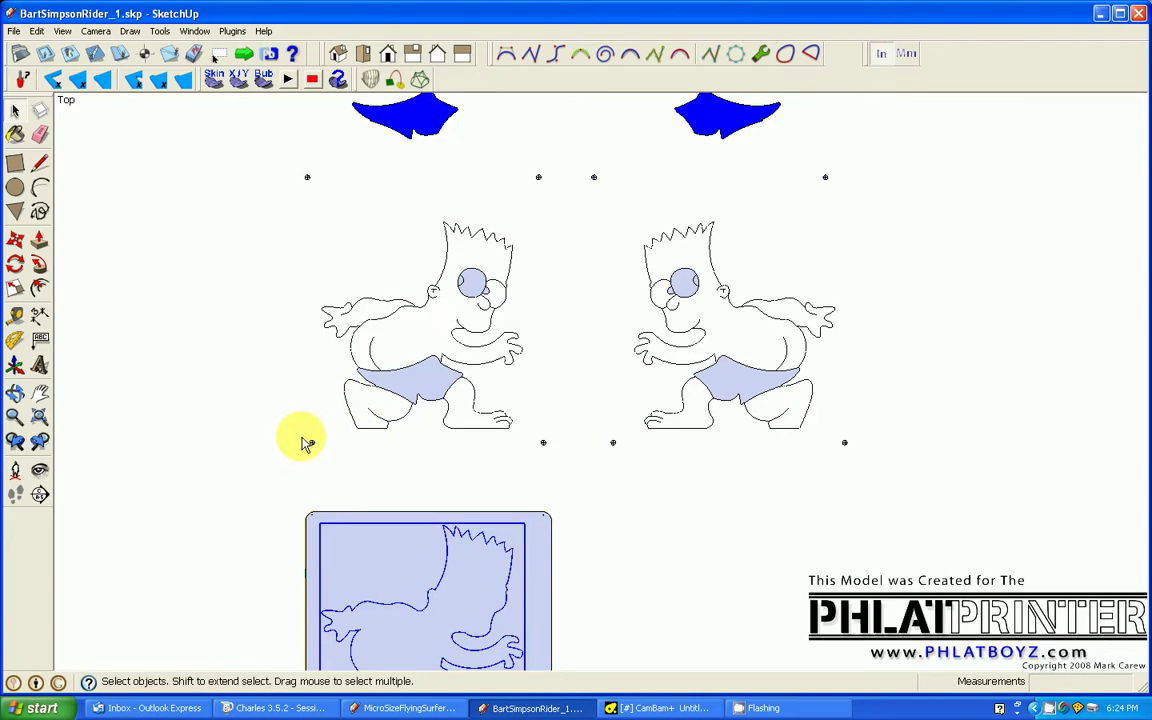
pyautogui.click(318, 450)
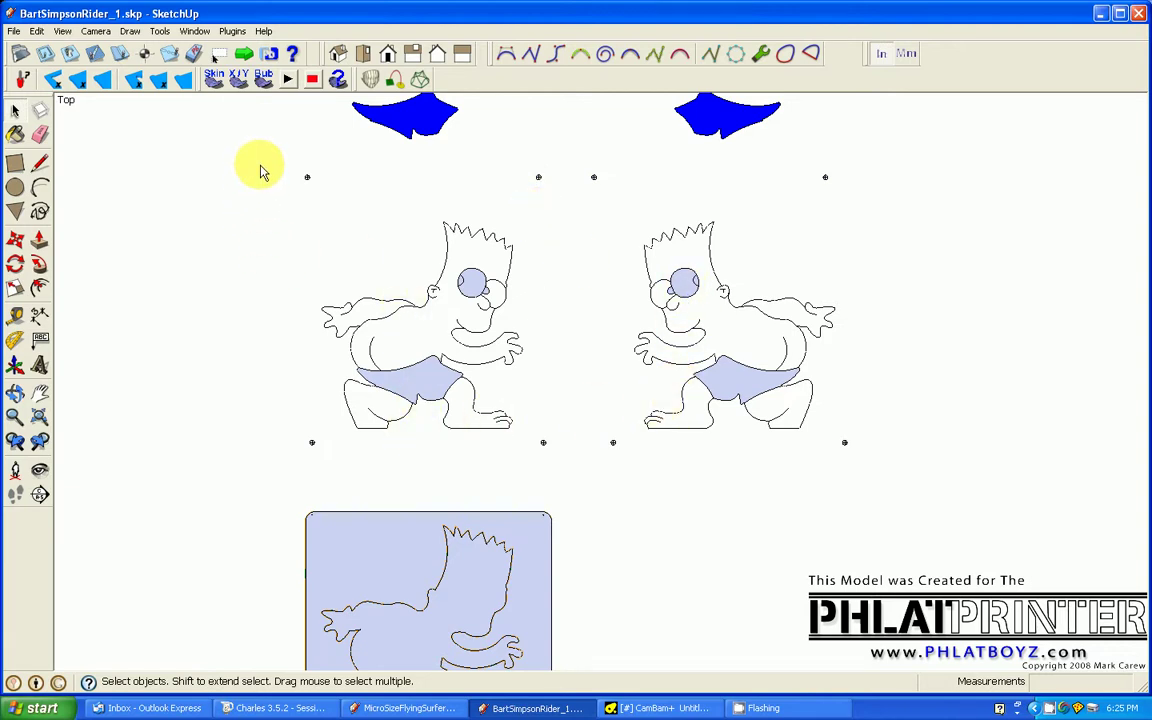
# - Mirror the left Bart outline group with Flip Along > Group's Red, then deselect
pyautogui.moveTo(260, 164)
pyautogui.mouseDown()
pyautogui.moveTo(329, 198)
pyautogui.moveTo(602, 462)
pyautogui.mouseUp()
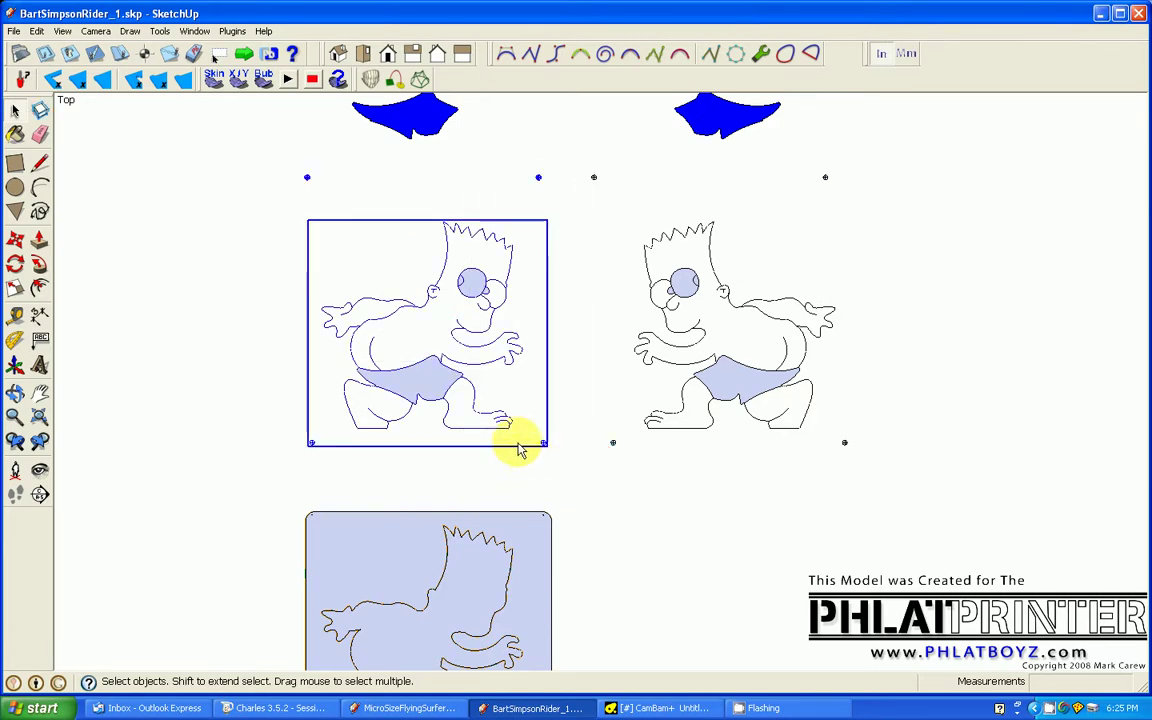
pyautogui.click(421, 344)
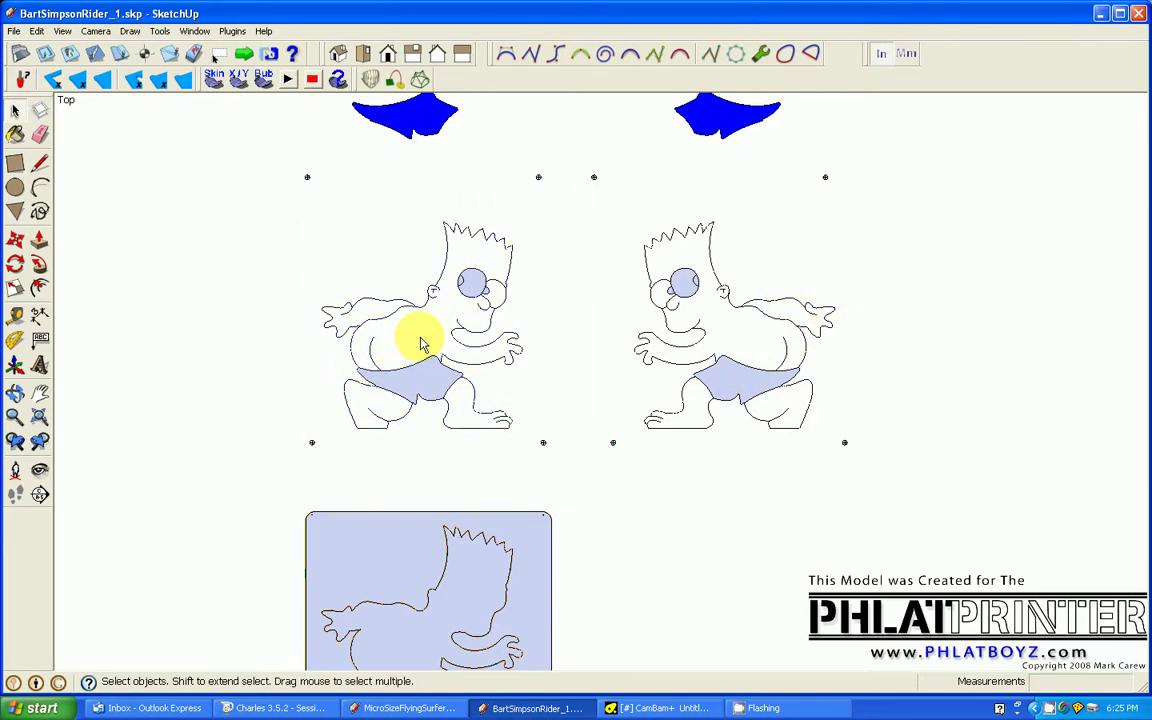
pyautogui.click(443, 389)
pyautogui.rightClick(455, 378)
pyautogui.moveTo(511, 548)
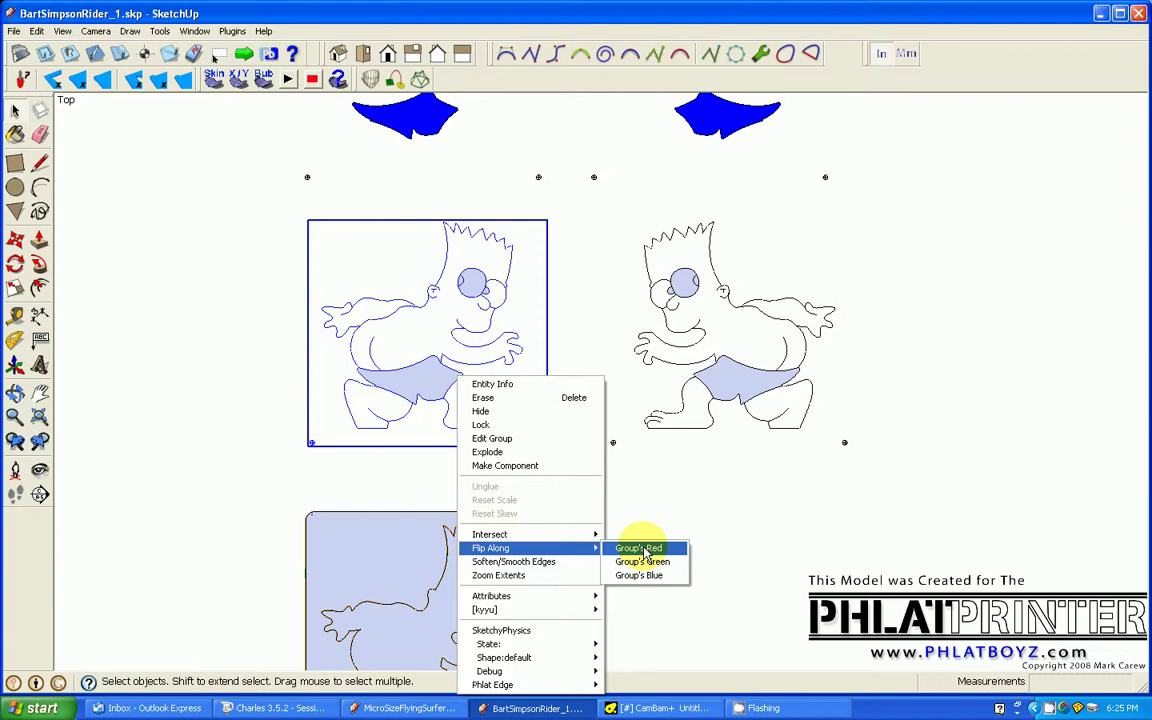
pyautogui.click(645, 549)
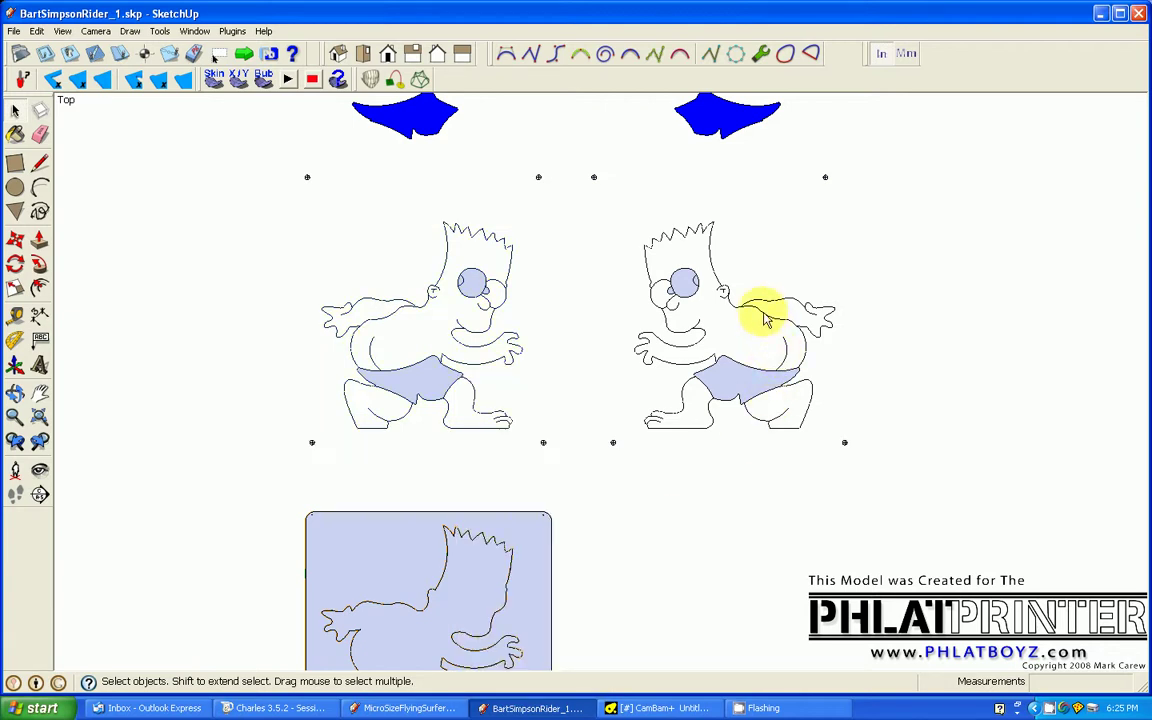
pyautogui.click(764, 318)
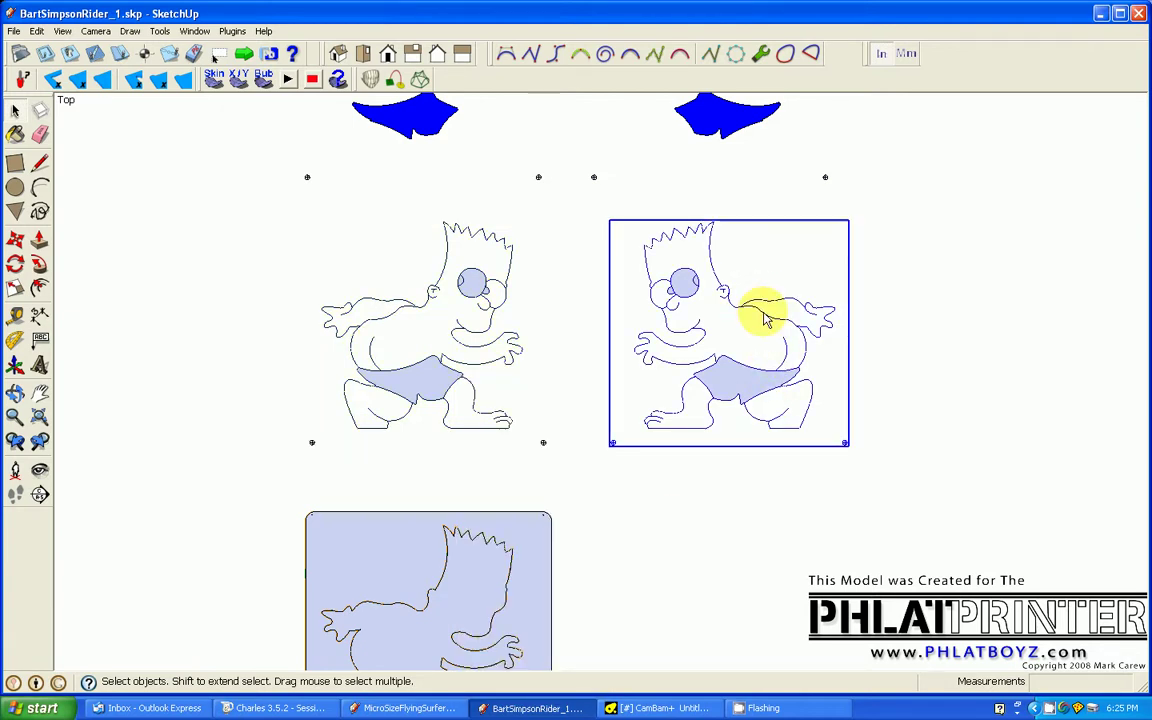
pyautogui.click(712, 507)
pyautogui.scroll(-2, 442, 249)
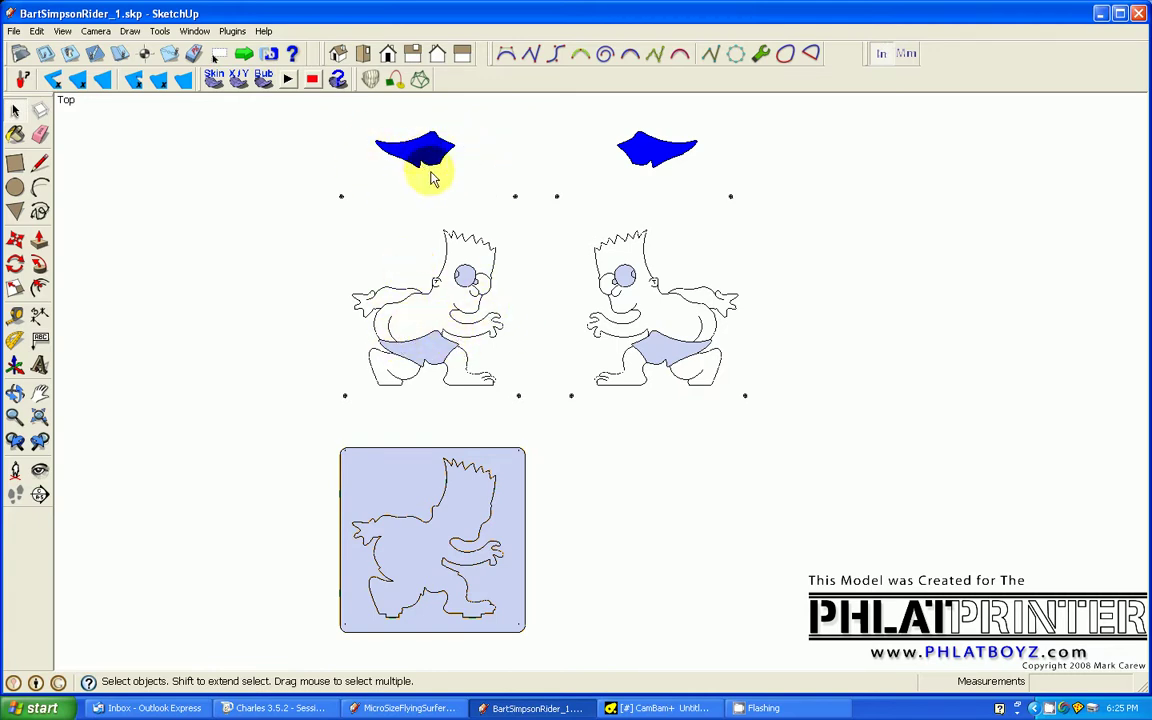
# - Zoom around the layout and briefly select, then deselect, the bottom Bart panel
pyautogui.scroll(-5, 466, 205)
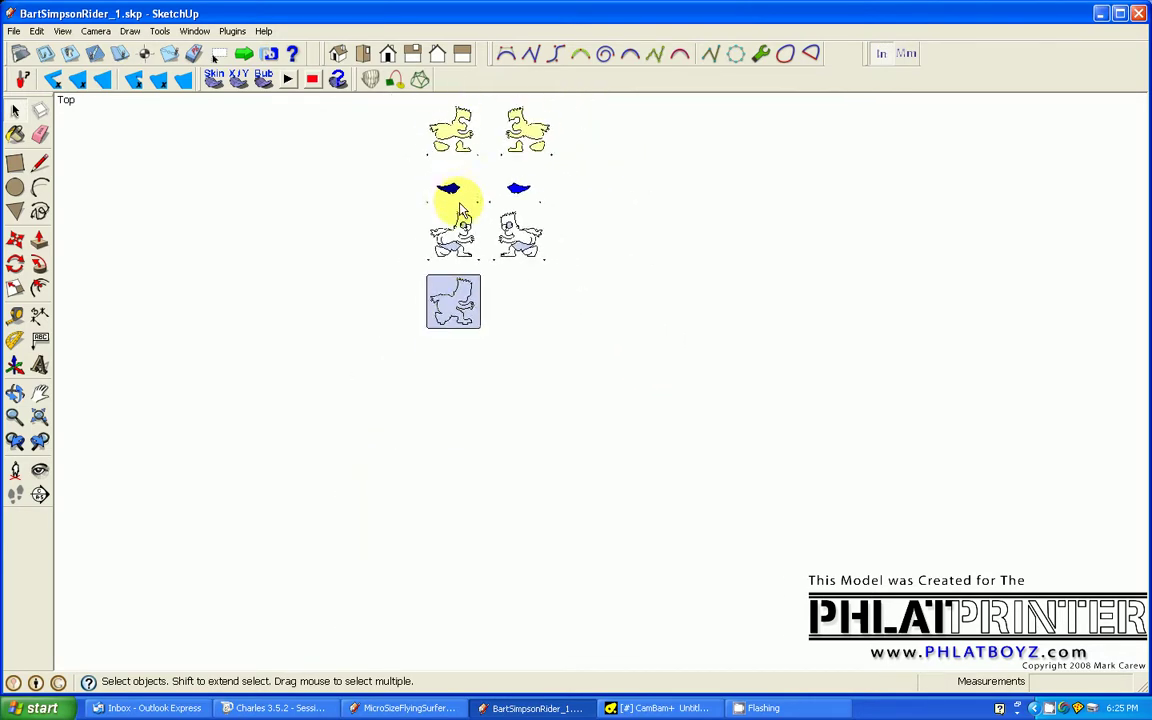
pyautogui.scroll(6, 455, 117)
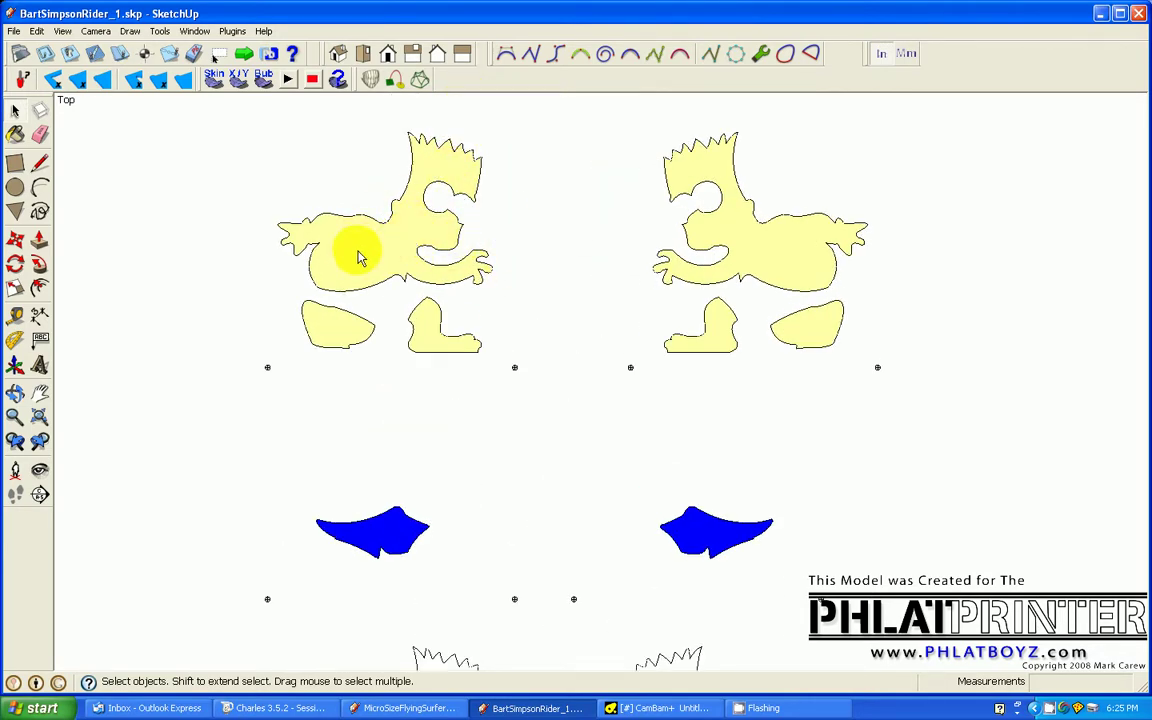
pyautogui.scroll(-2, 378, 300)
pyautogui.scroll(-2, 381, 300)
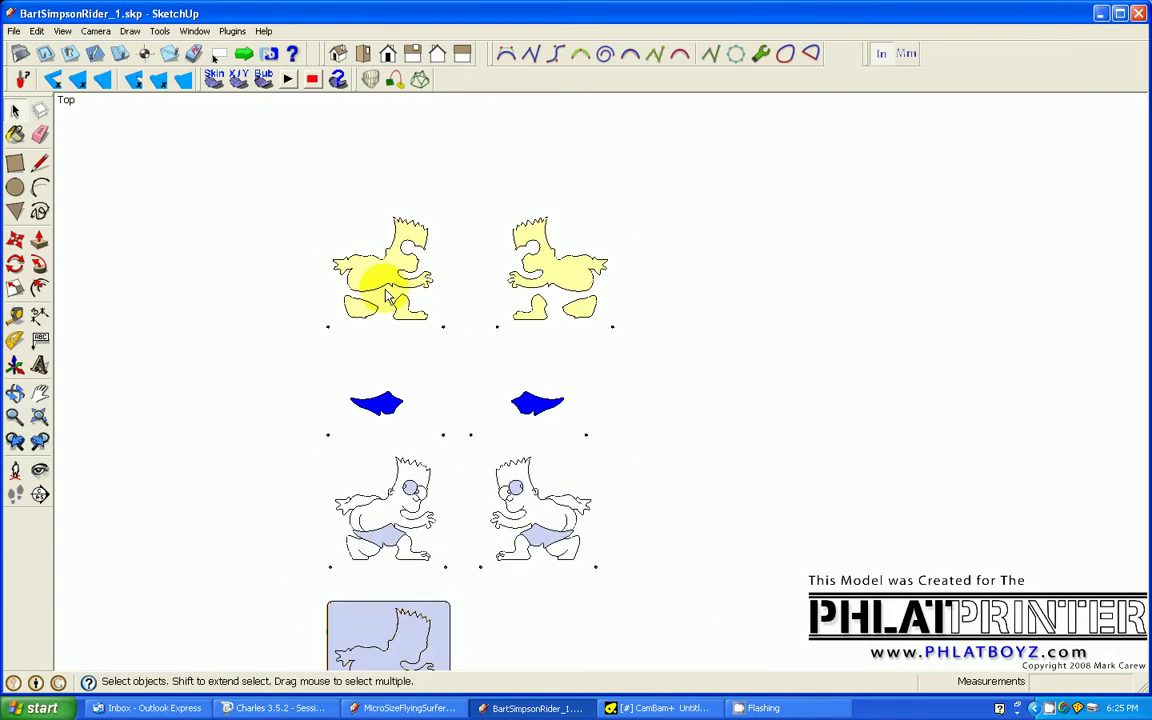
pyautogui.scroll(-1, 387, 297)
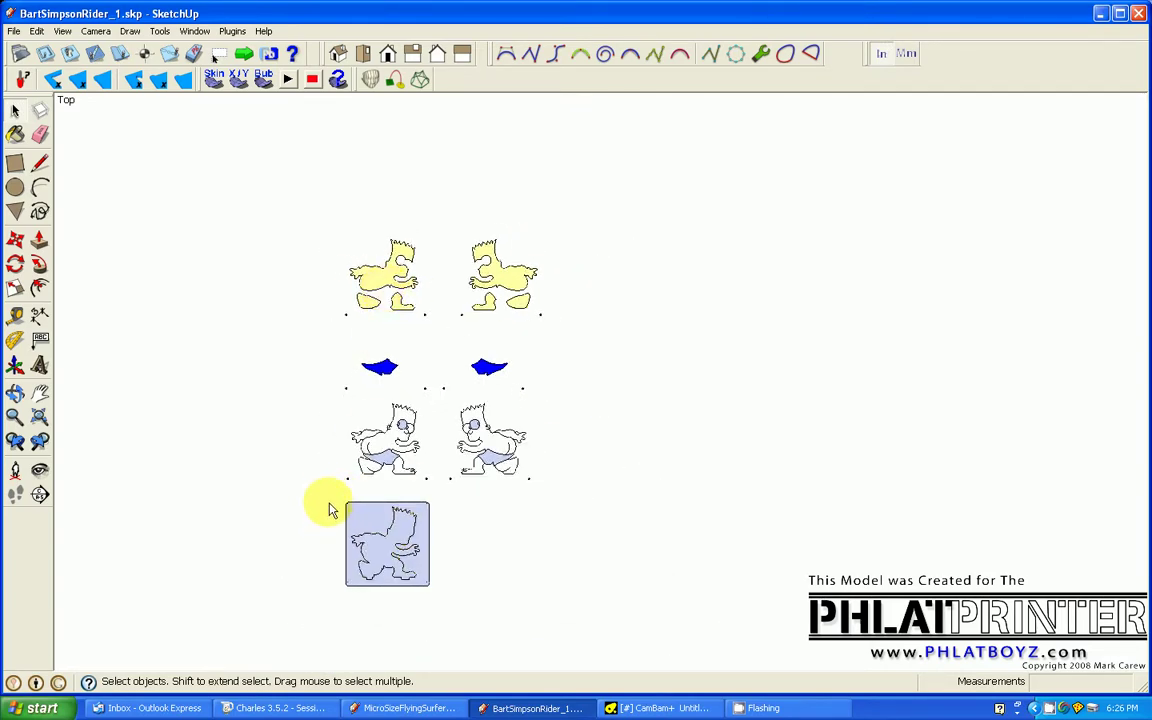
pyautogui.click(362, 520)
pyautogui.moveTo(362, 520); pyautogui.dragTo(460, 614)
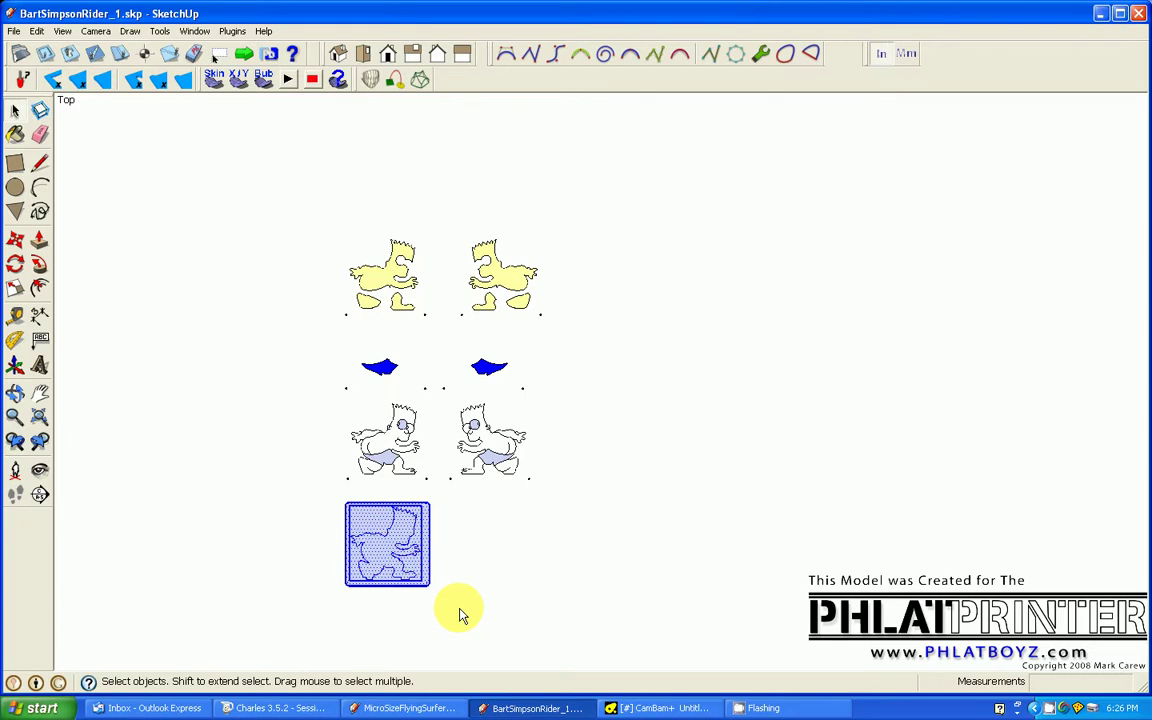
pyautogui.click(459, 596)
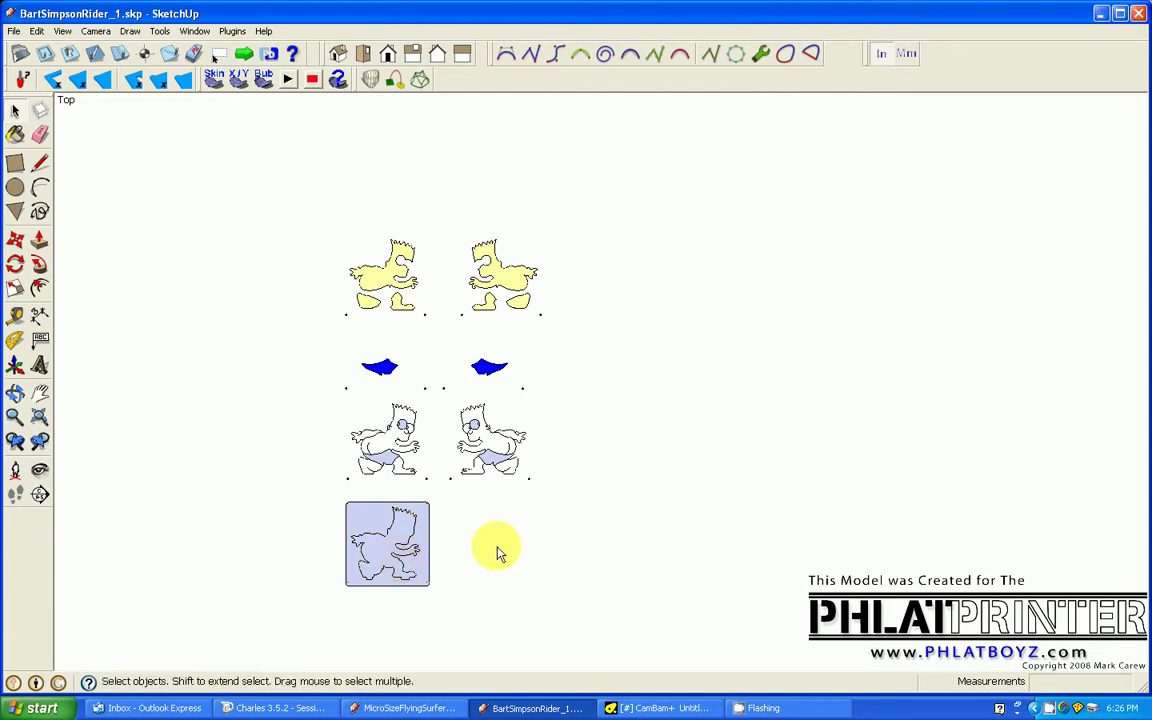
# - Window-select the left Bart outline group as the piece to export
pyautogui.scroll(5, 380, 537)
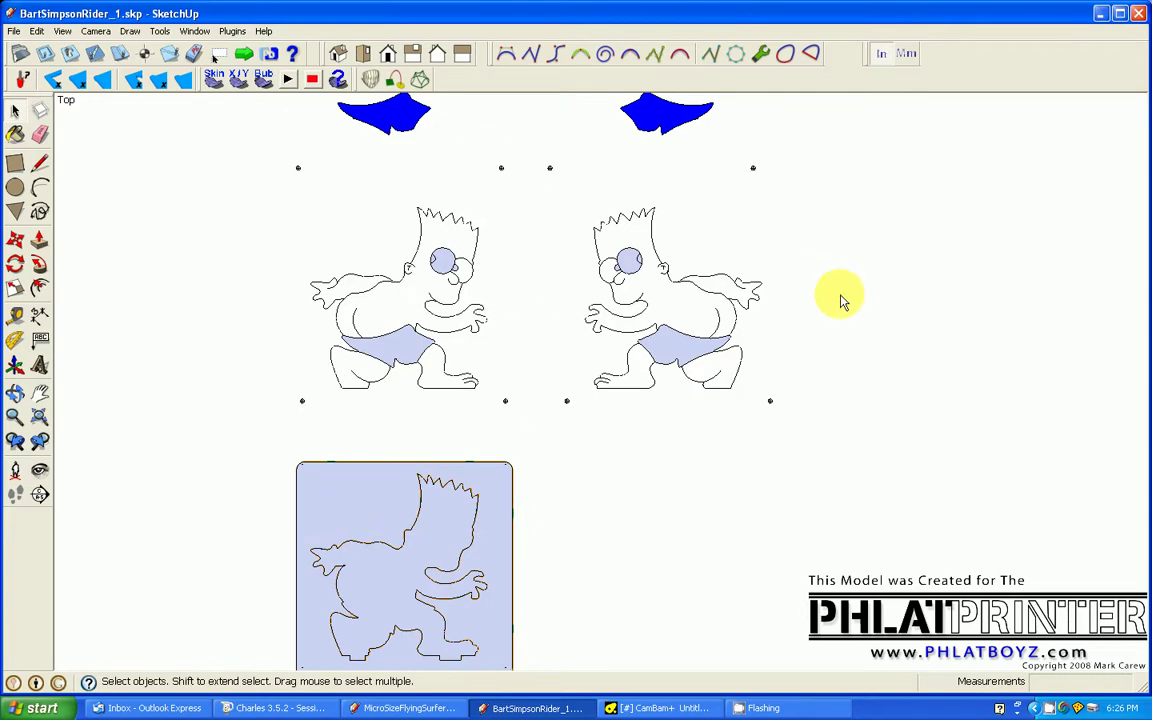
pyautogui.scroll(-2, 836, 301)
pyautogui.scroll(-2, 525, 225)
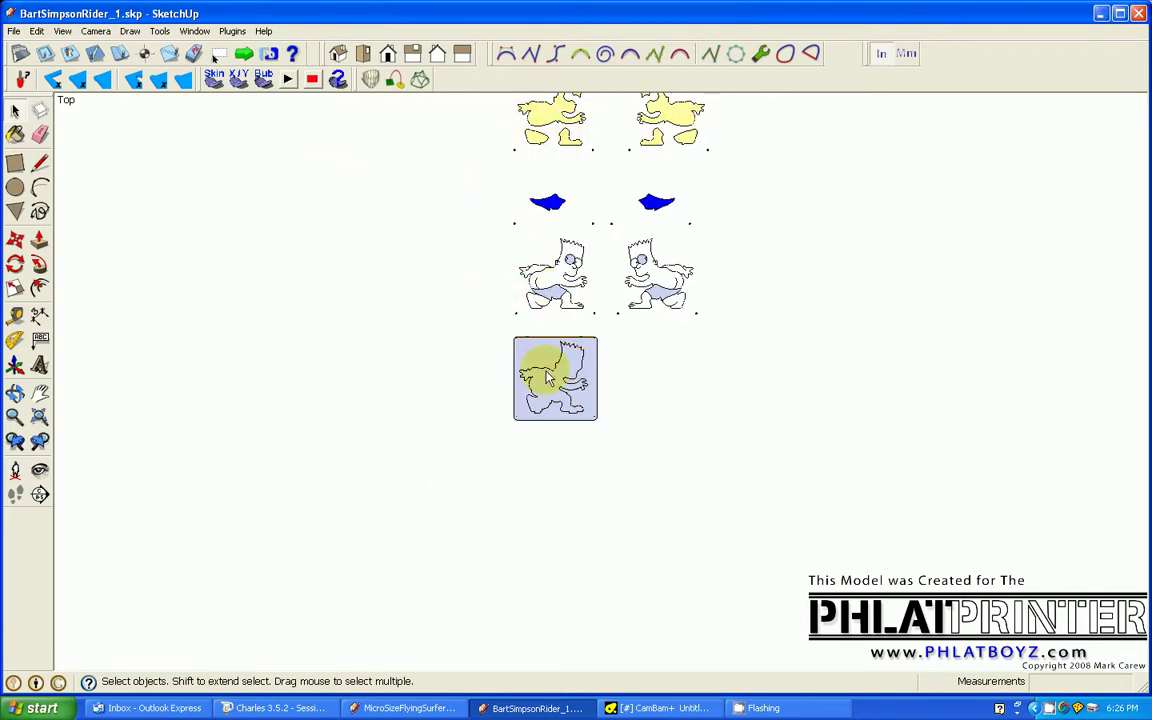
pyautogui.scroll(2, 584, 283)
pyautogui.scroll(3, 584, 283)
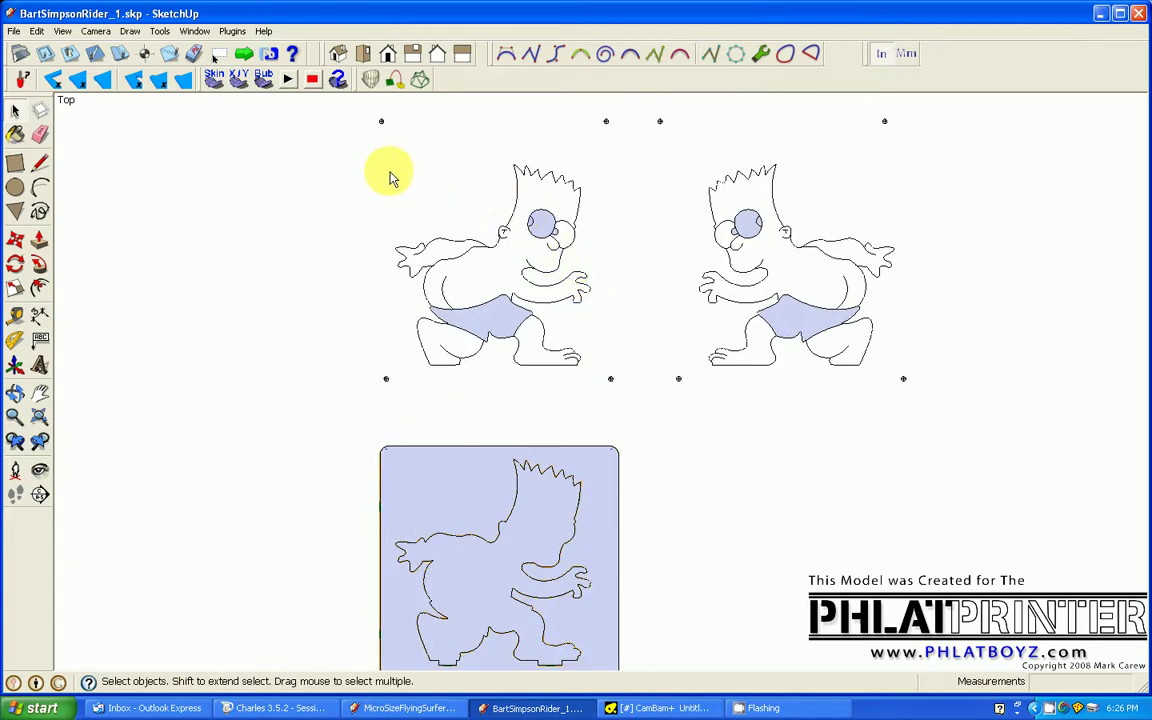
pyautogui.moveTo(363, 120); pyautogui.dragTo(640, 410)
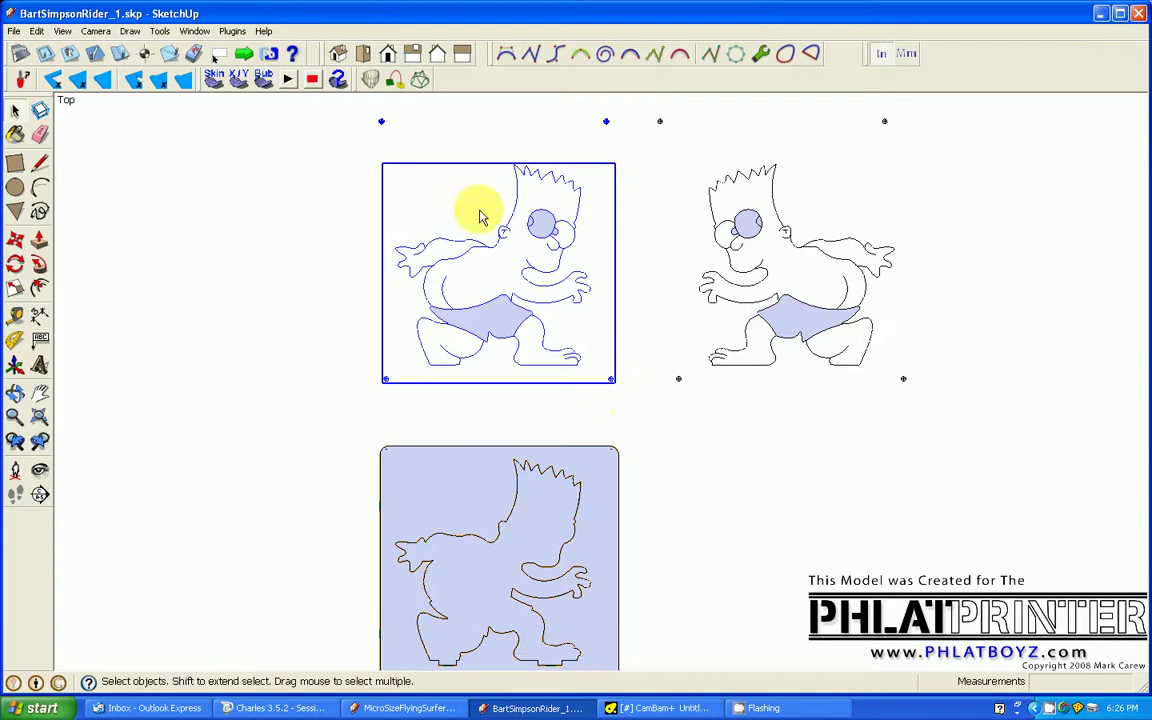
# - Run Export to DXF or STL with Inches as the unit and polylines as the entity type
pyautogui.click(160, 31)
pyautogui.moveTo(187, 474)
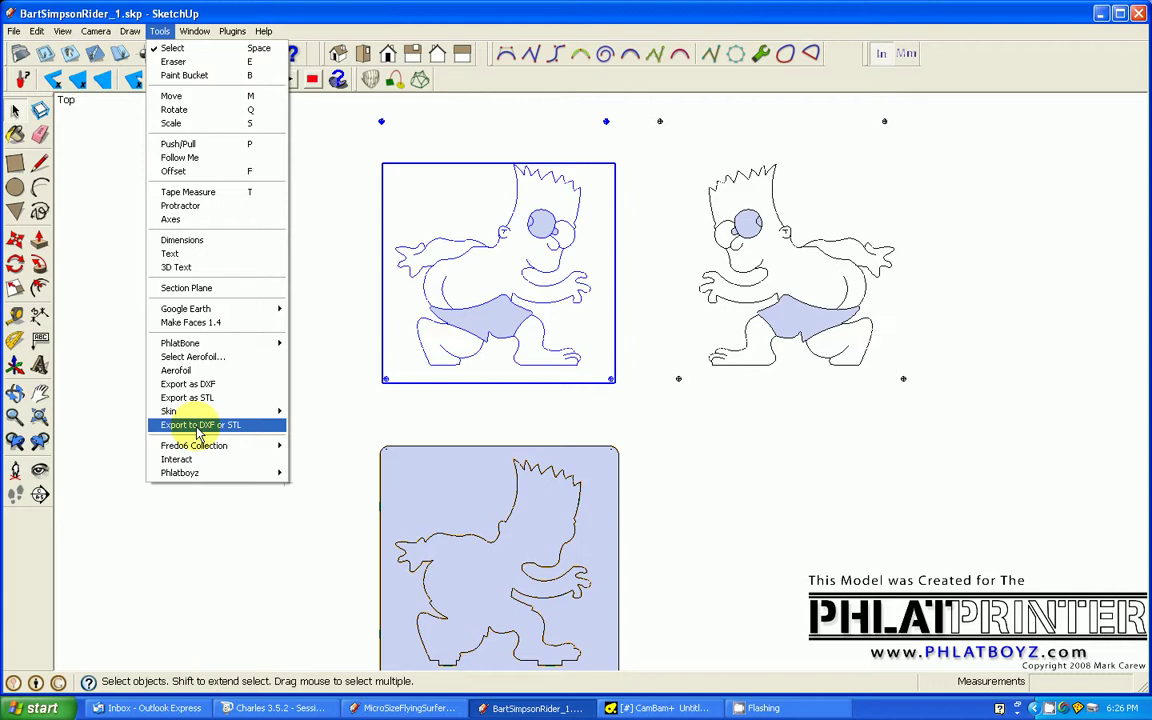
pyautogui.click(200, 430)
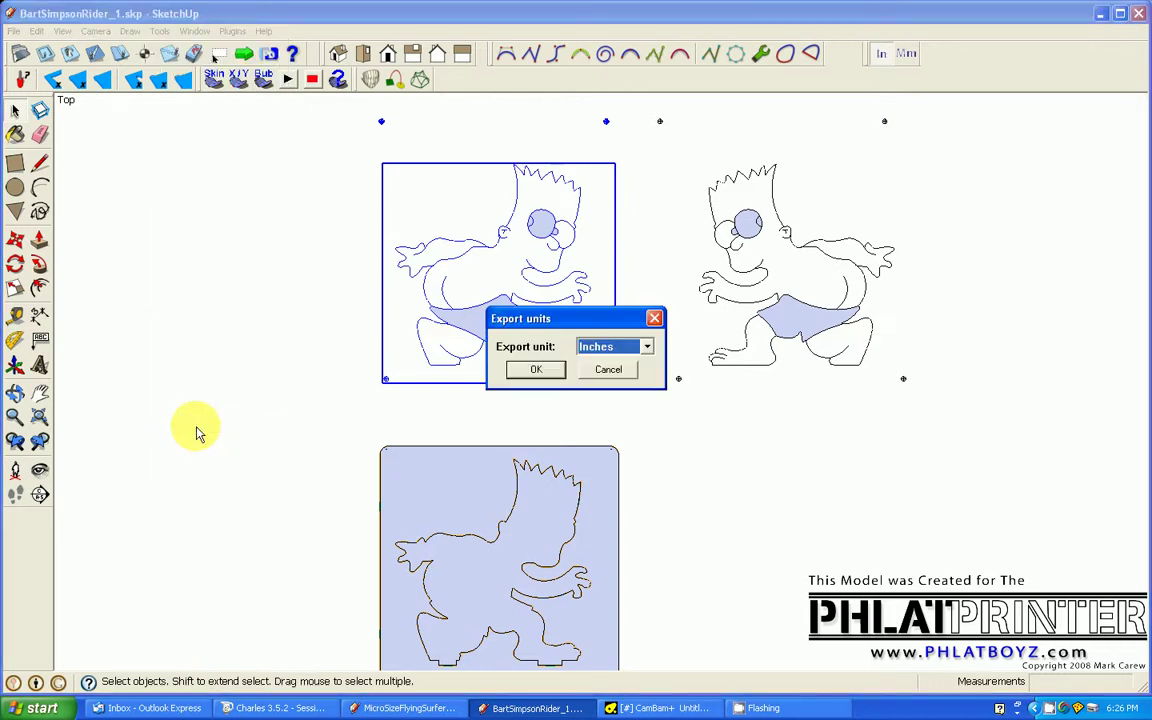
pyautogui.click(540, 371)
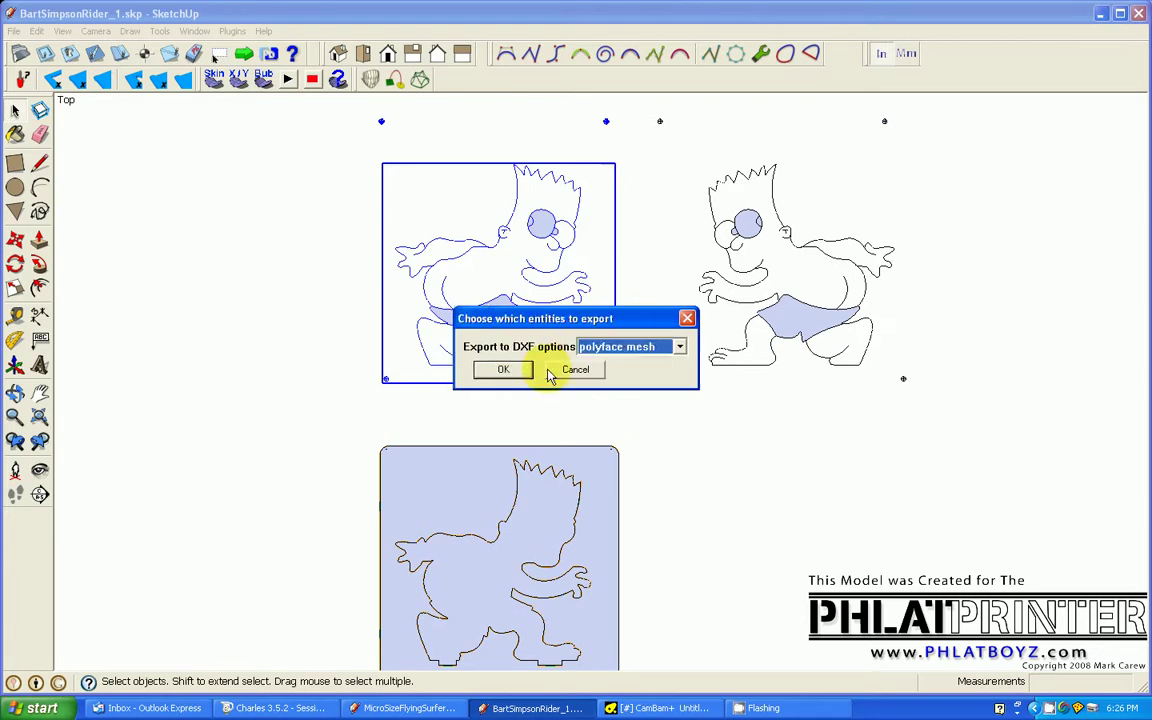
pyautogui.click(680, 348)
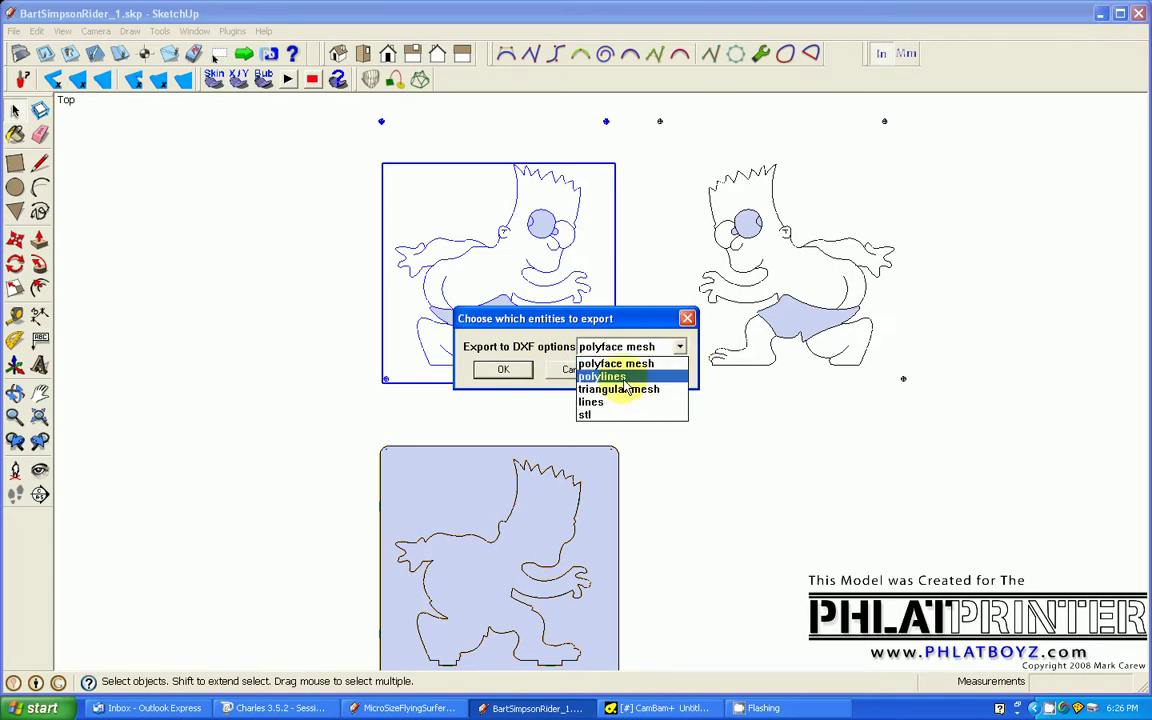
pyautogui.click(623, 375)
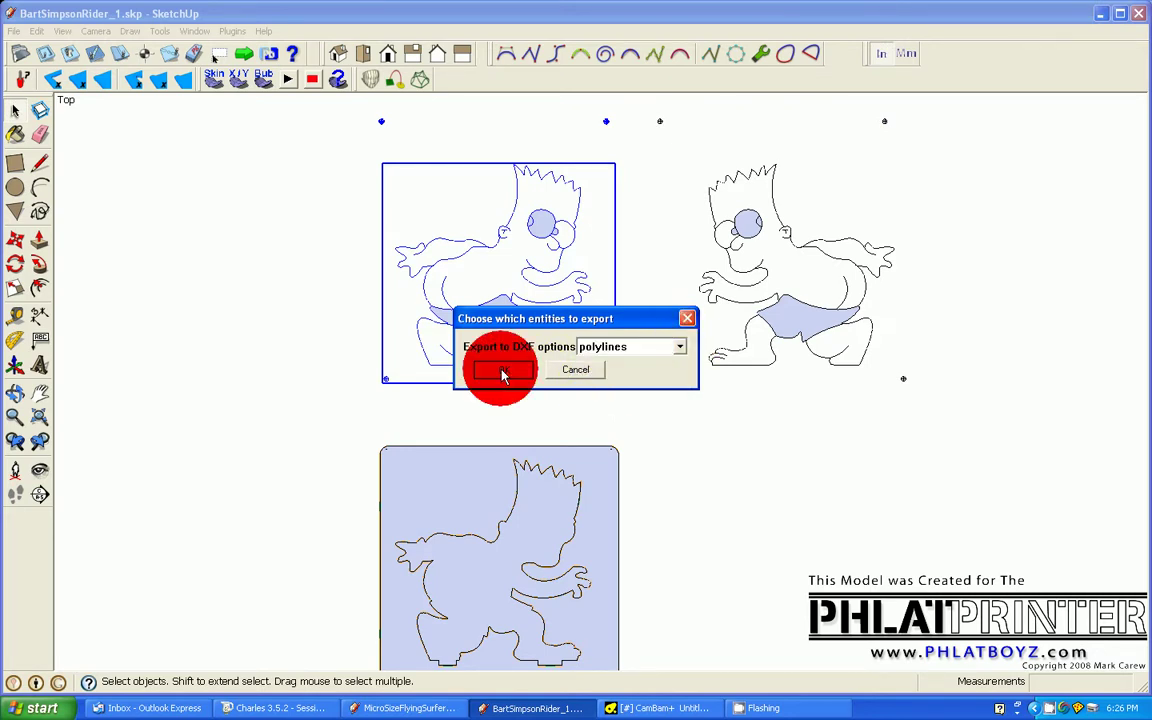
pyautogui.click(505, 370)
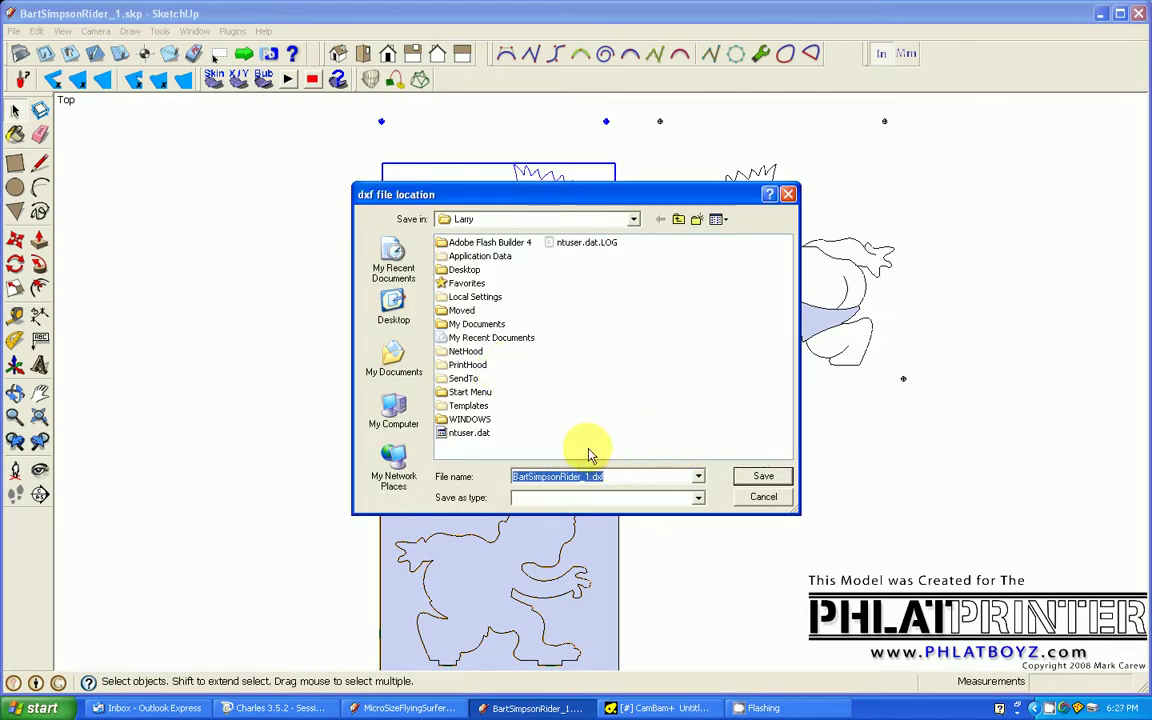
# - Browse the save location to PGM FILES (E:) > sketchup > SurferDude
pyautogui.click(394, 424)
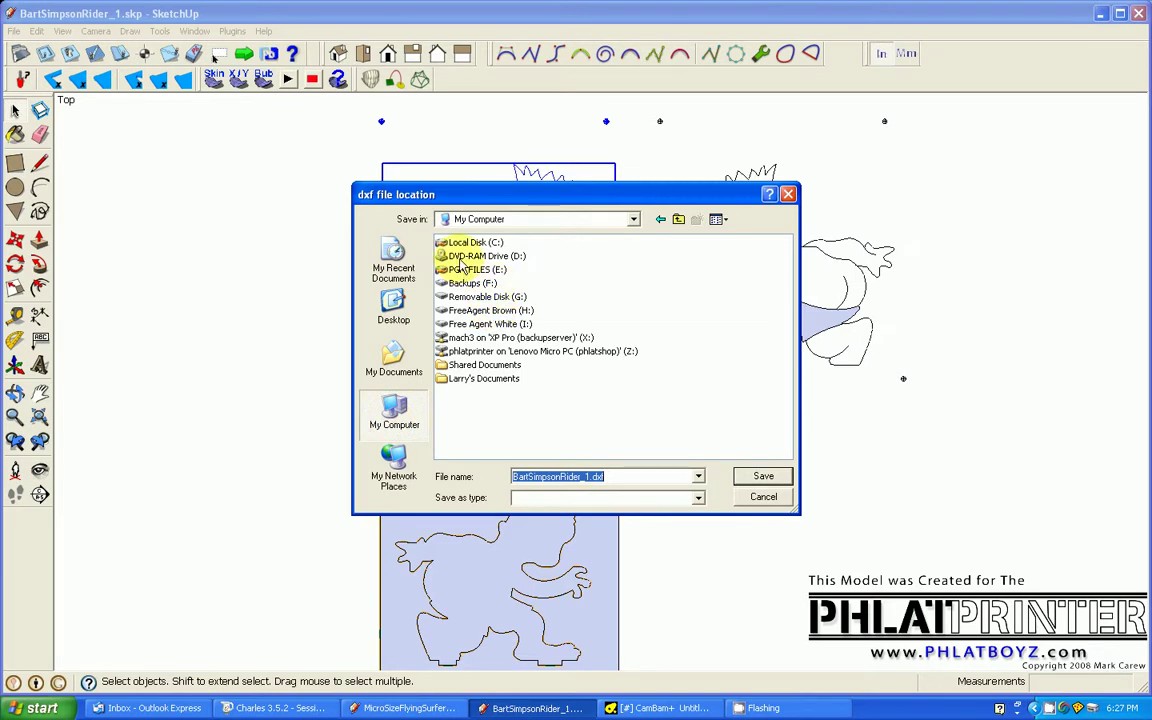
pyautogui.click(478, 270)
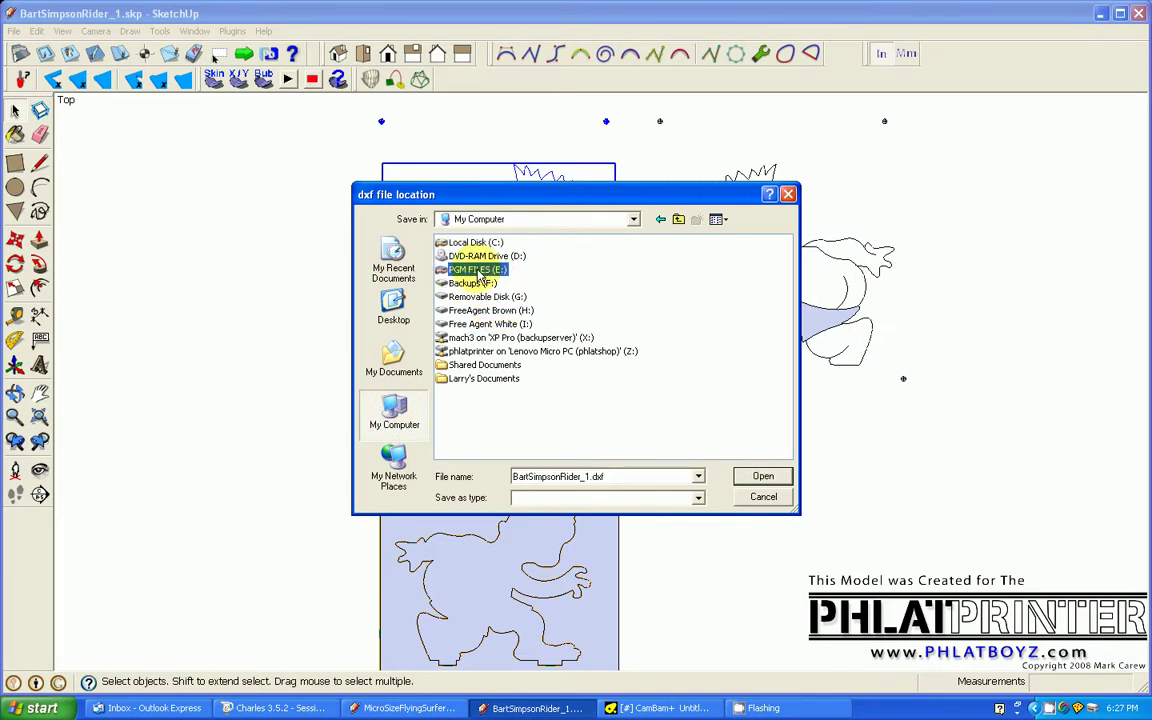
pyautogui.doubleClick(478, 270)
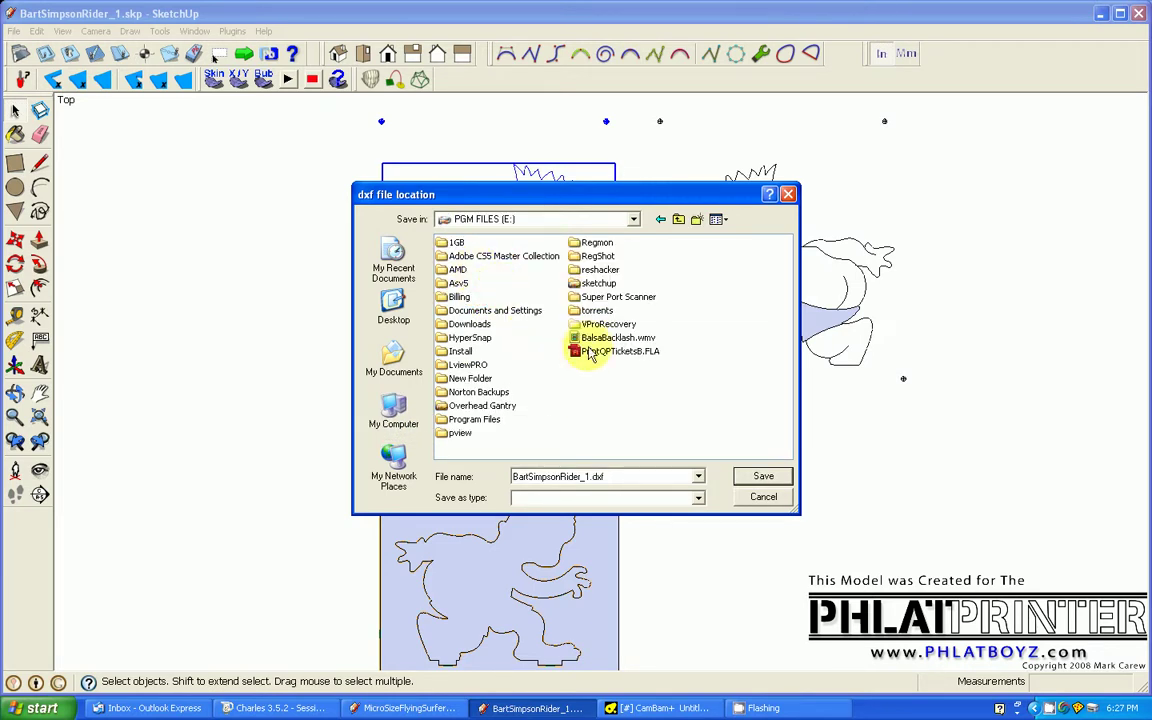
pyautogui.doubleClick(588, 285)
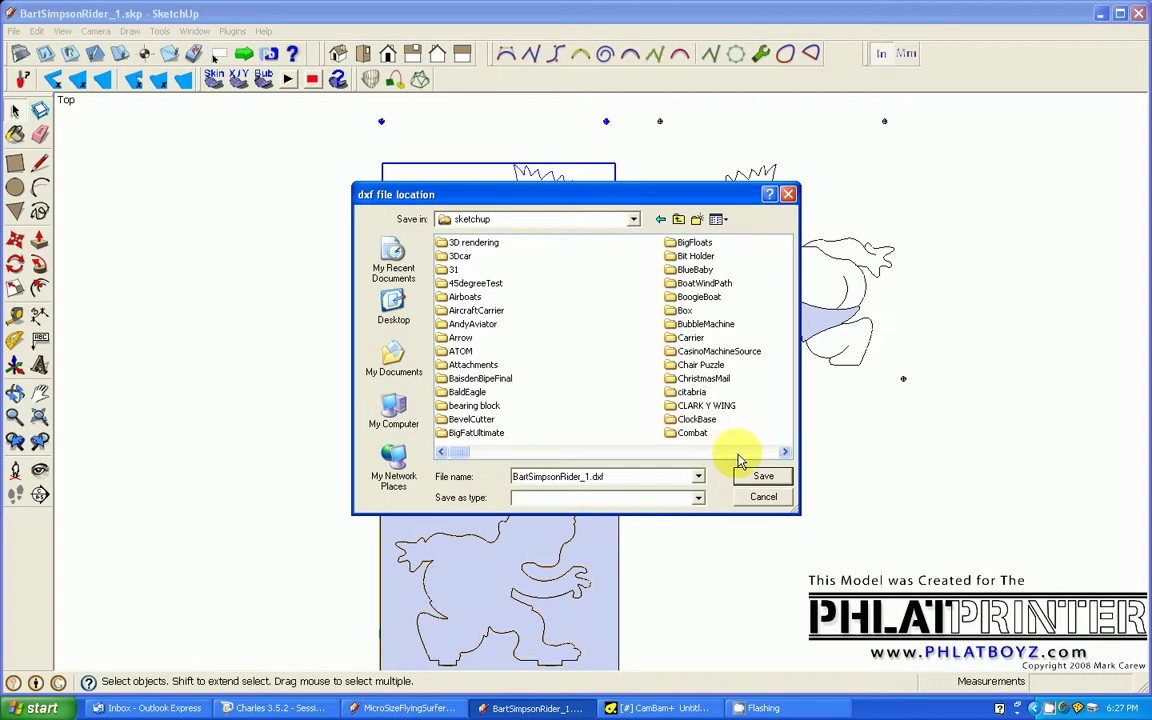
pyautogui.hscroll(4, 740, 458)
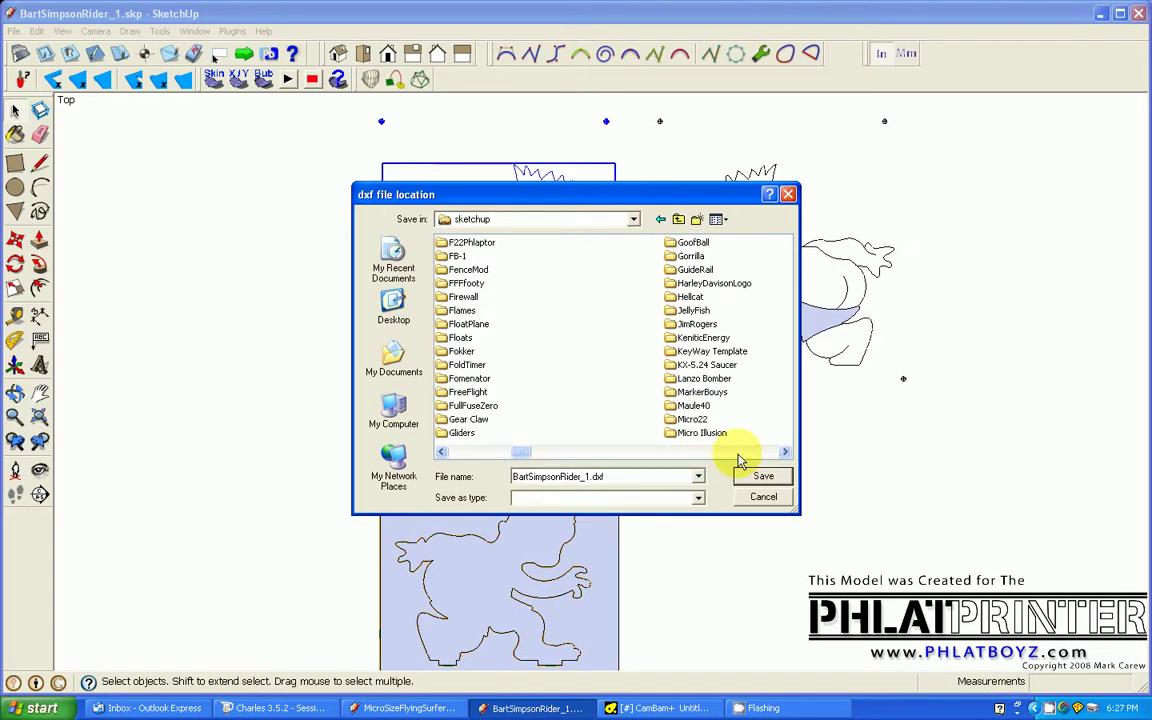
pyautogui.hscroll(4, 740, 460)
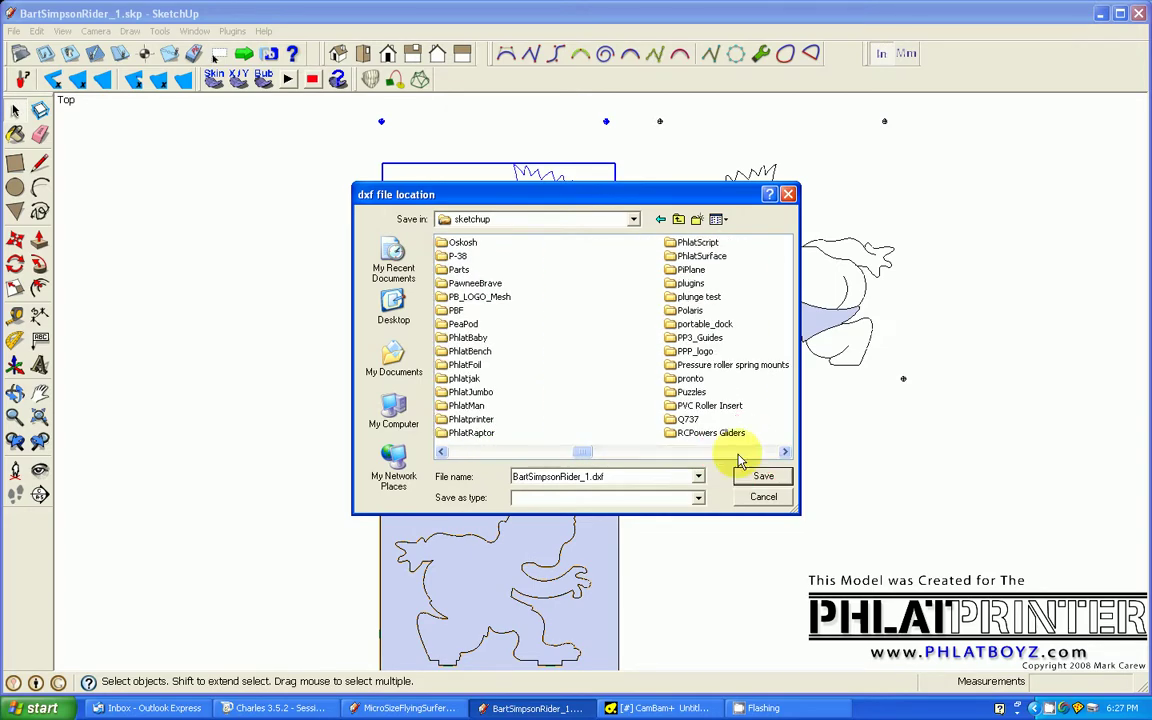
pyautogui.hscroll(1, 740, 460)
pyautogui.click(739, 456)
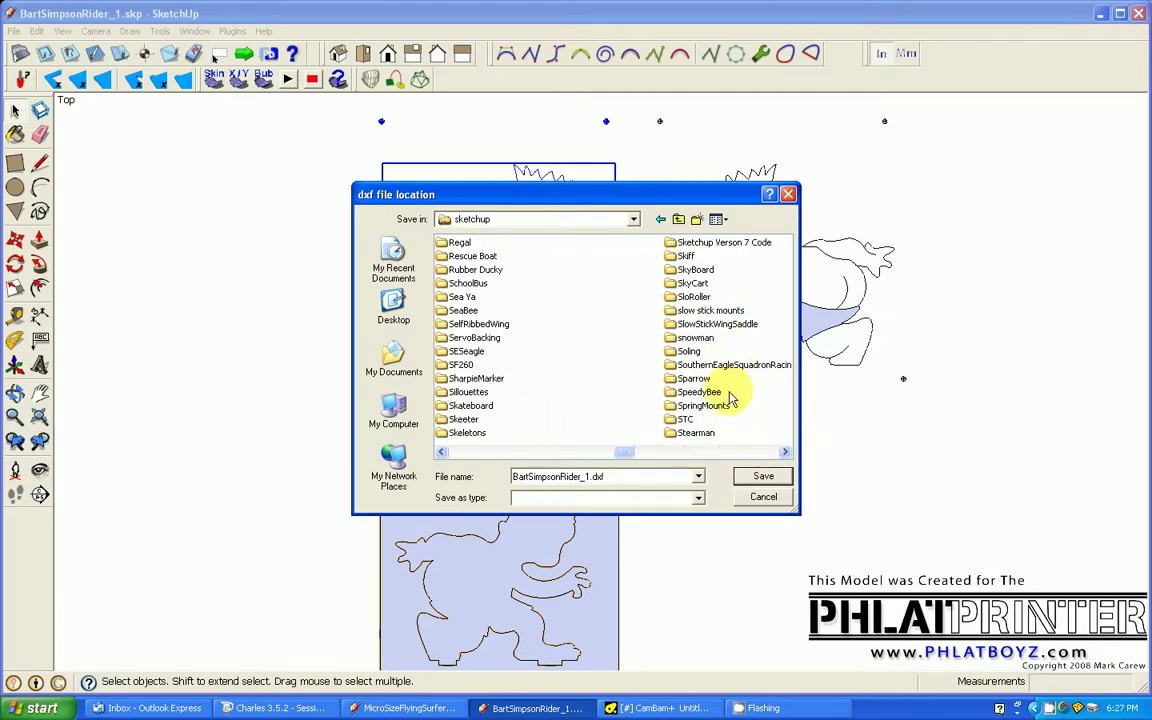
pyautogui.click(748, 456)
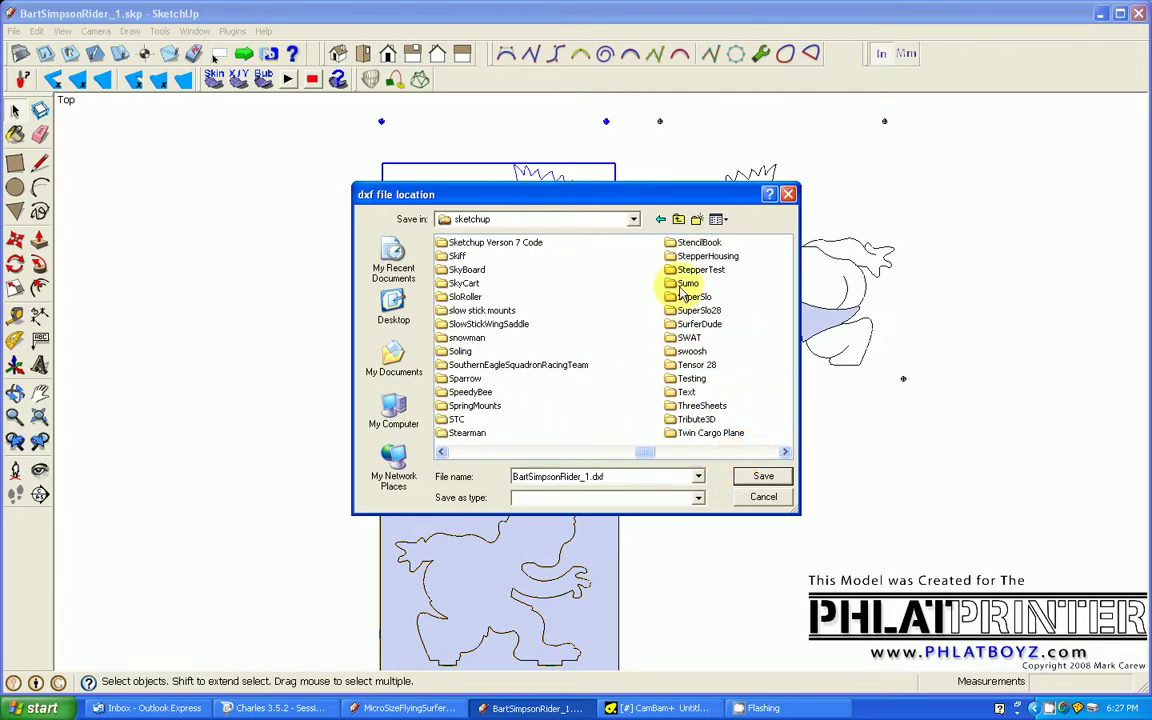
pyautogui.doubleClick(697, 324)
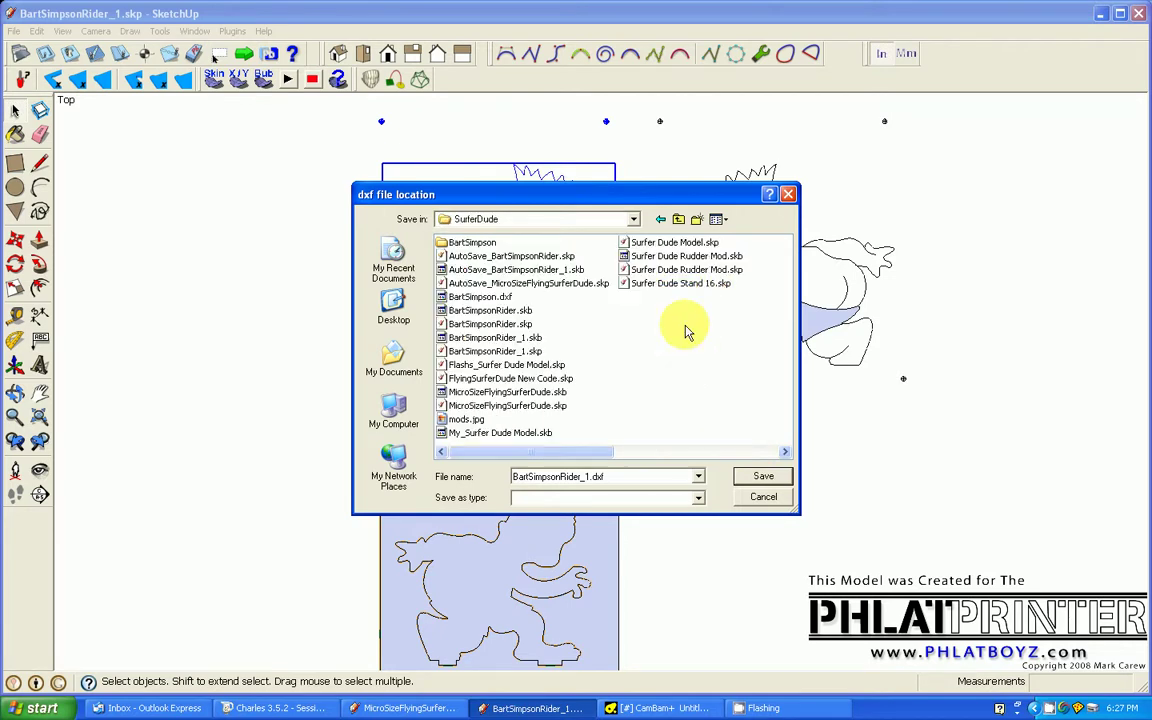
# - Go back up to the sketchup folder and cancel the DXF export without saving
pyautogui.click(528, 226)
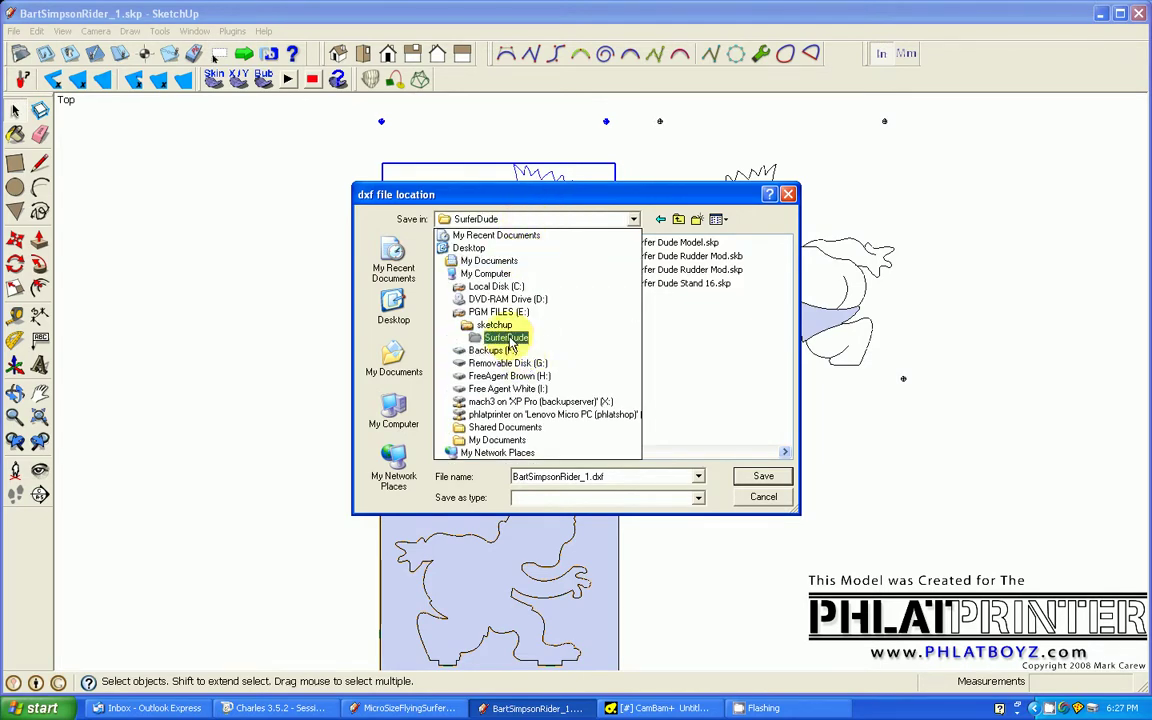
pyautogui.click(494, 325)
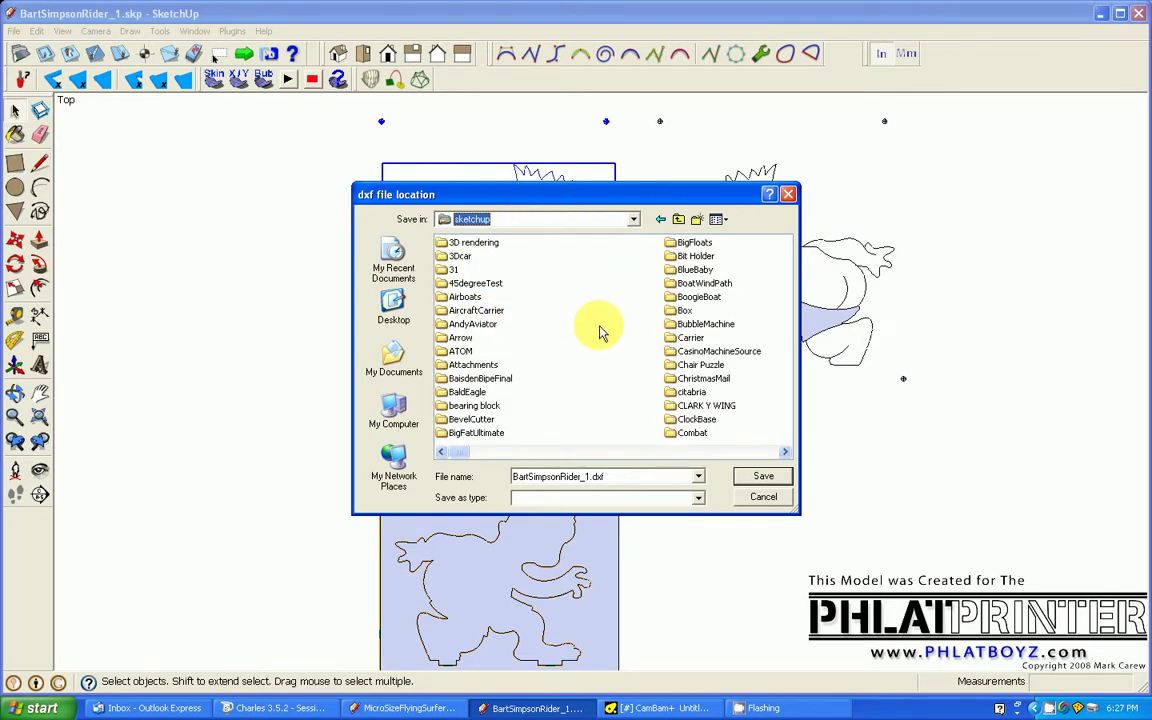
pyautogui.click(764, 498)
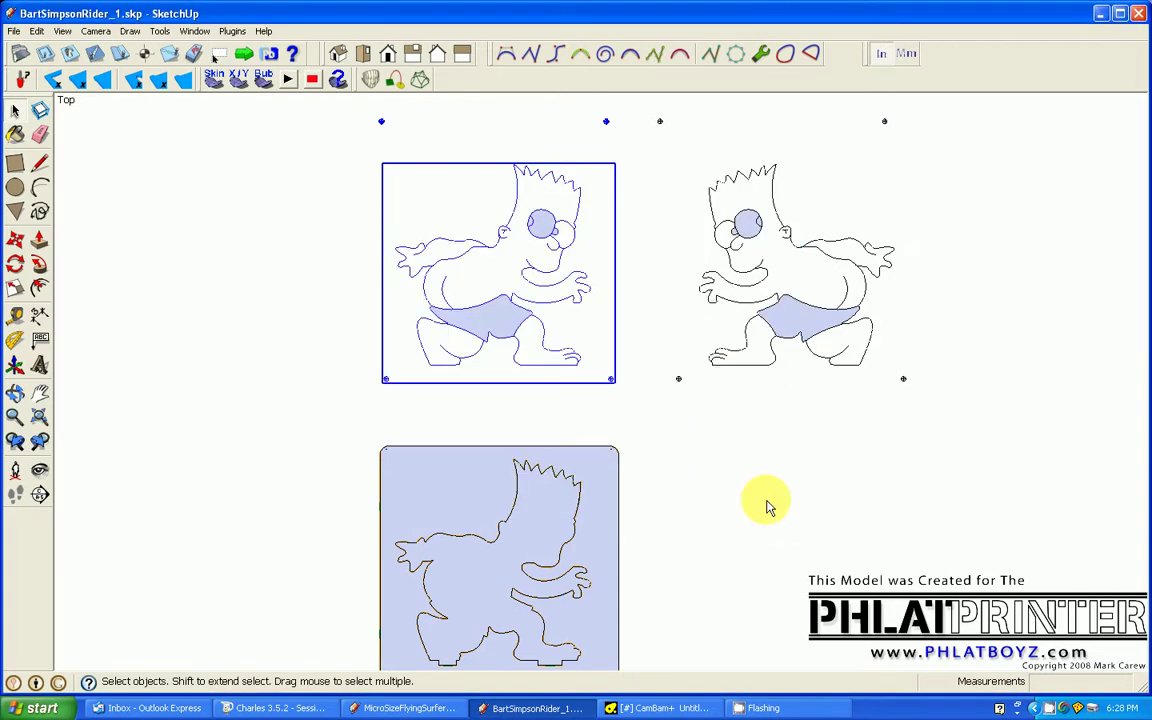
# - Switch to CamBam and open BartSimpsonBlueShorts.cb with its existing Pocket operation
pyautogui.click(665, 708)
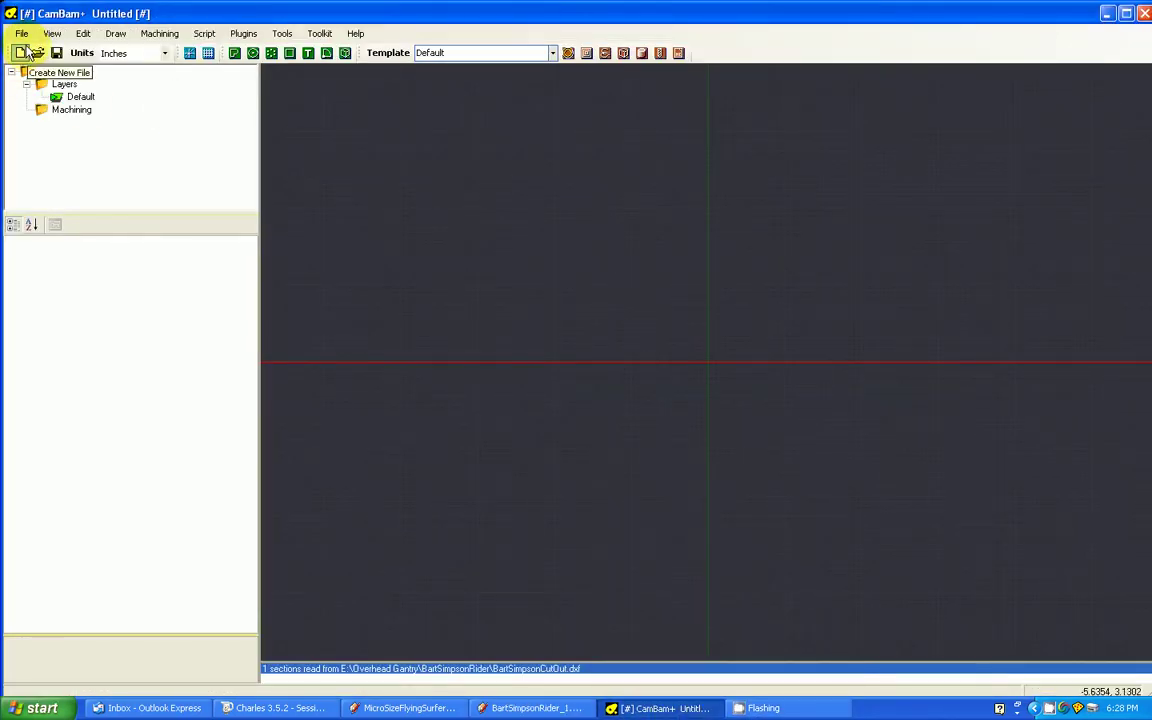
pyautogui.click(21, 33)
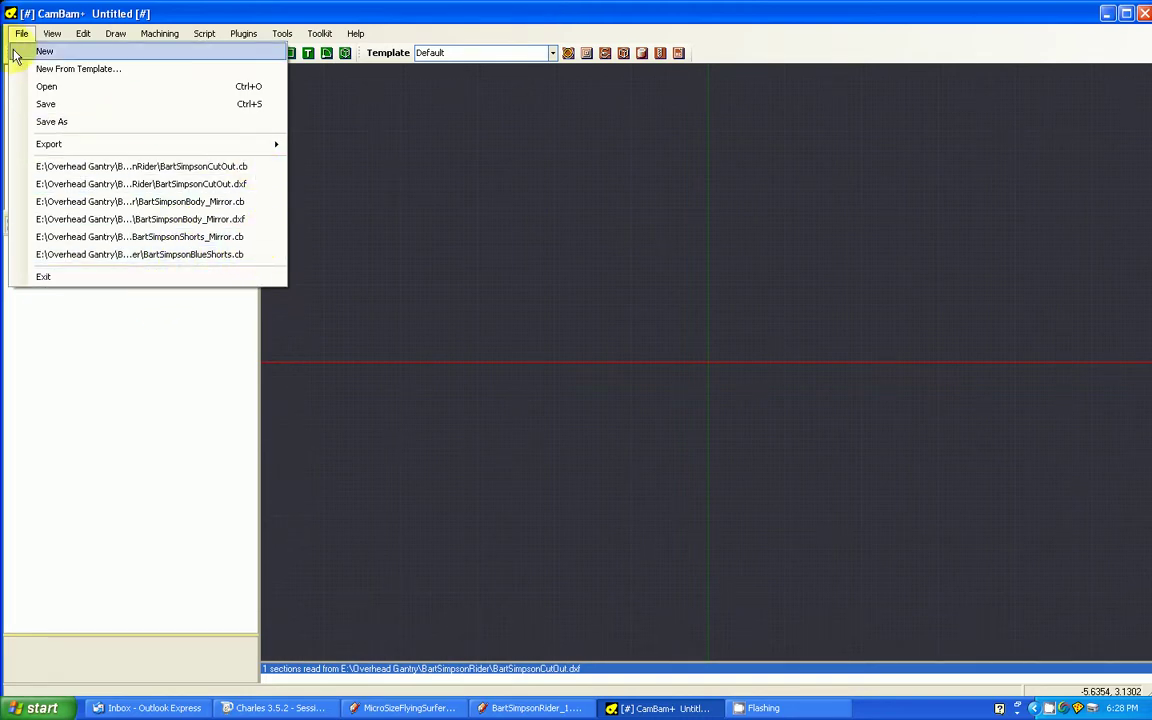
pyautogui.click(46, 86)
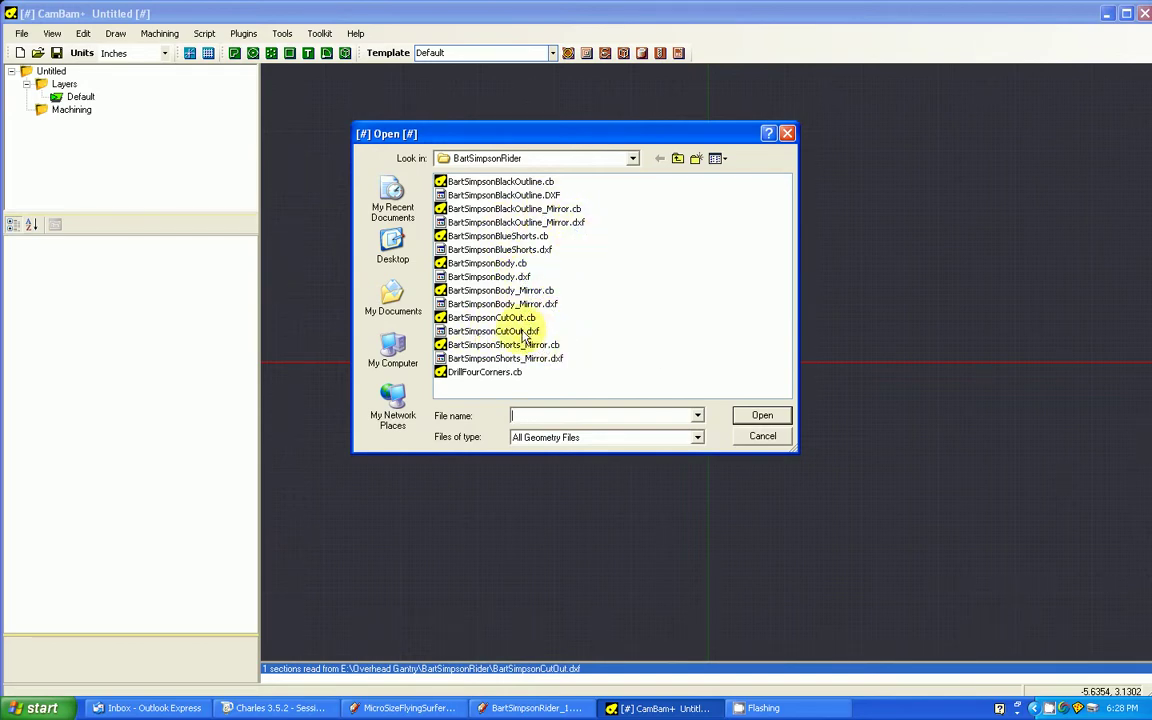
pyautogui.click(521, 237)
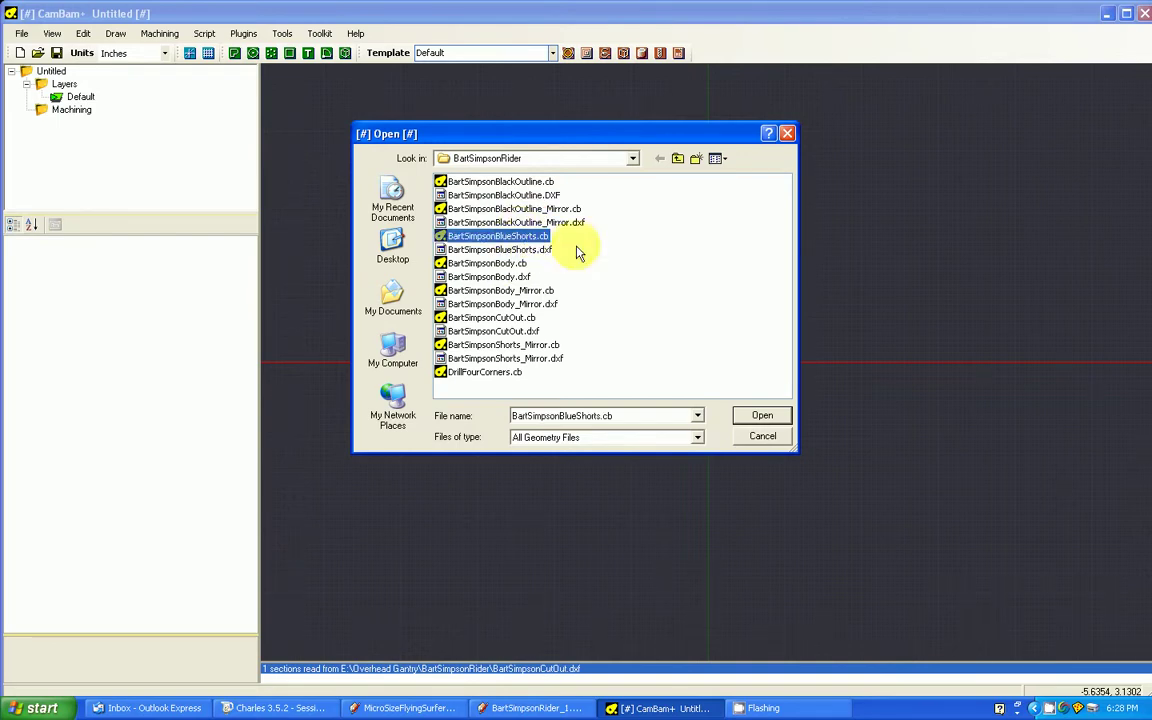
pyautogui.click(762, 415)
pyautogui.scroll(-6, 630, 441)
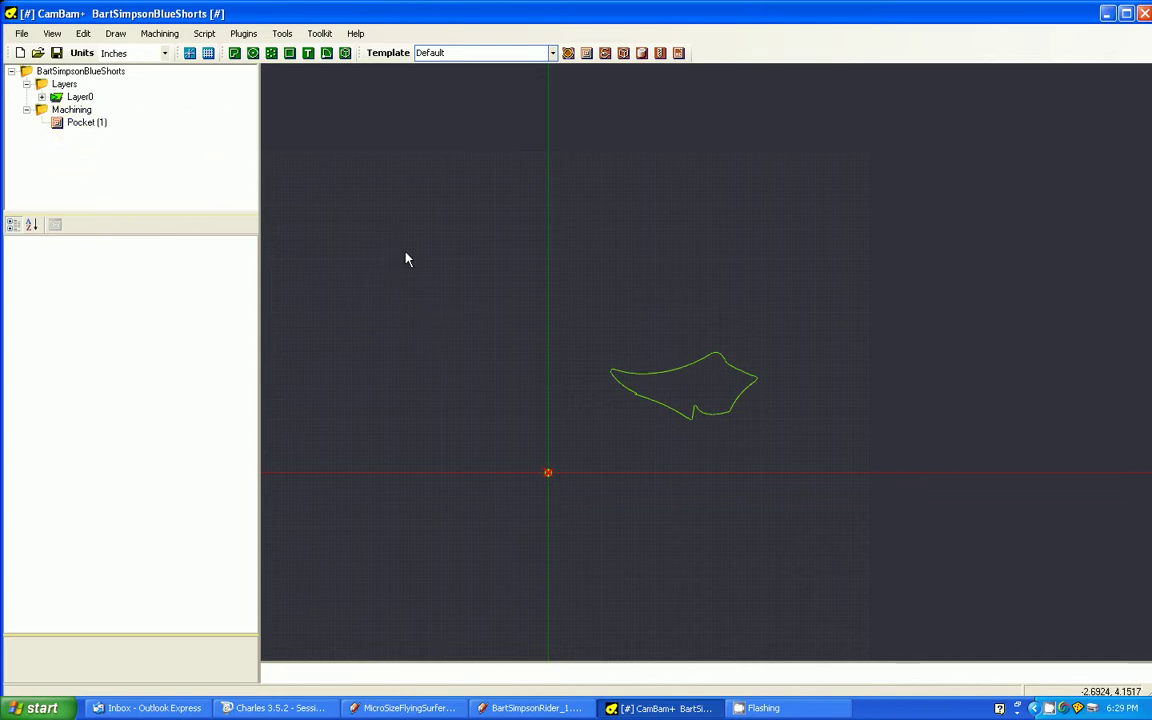
# - Start a new drawing and import BartSimpsonBlueShorts.dxf into it, then zoom out
pyautogui.click(21, 33)
pyautogui.click(42, 50)
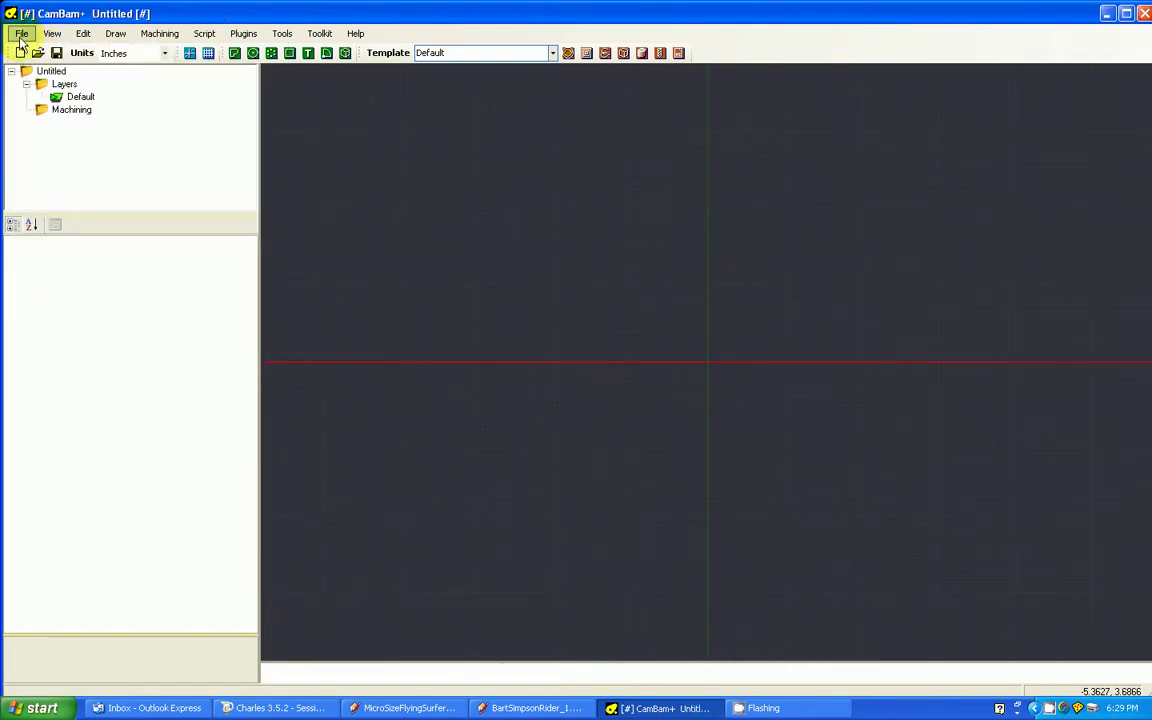
pyautogui.click(21, 36)
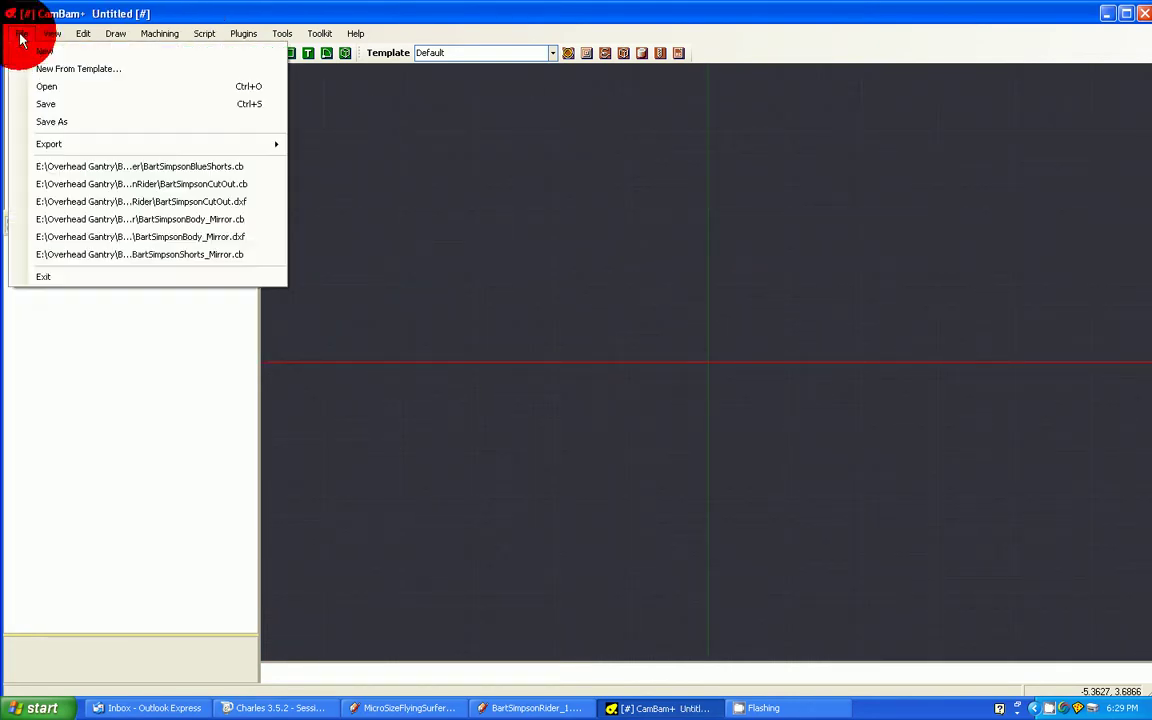
pyautogui.click(50, 87)
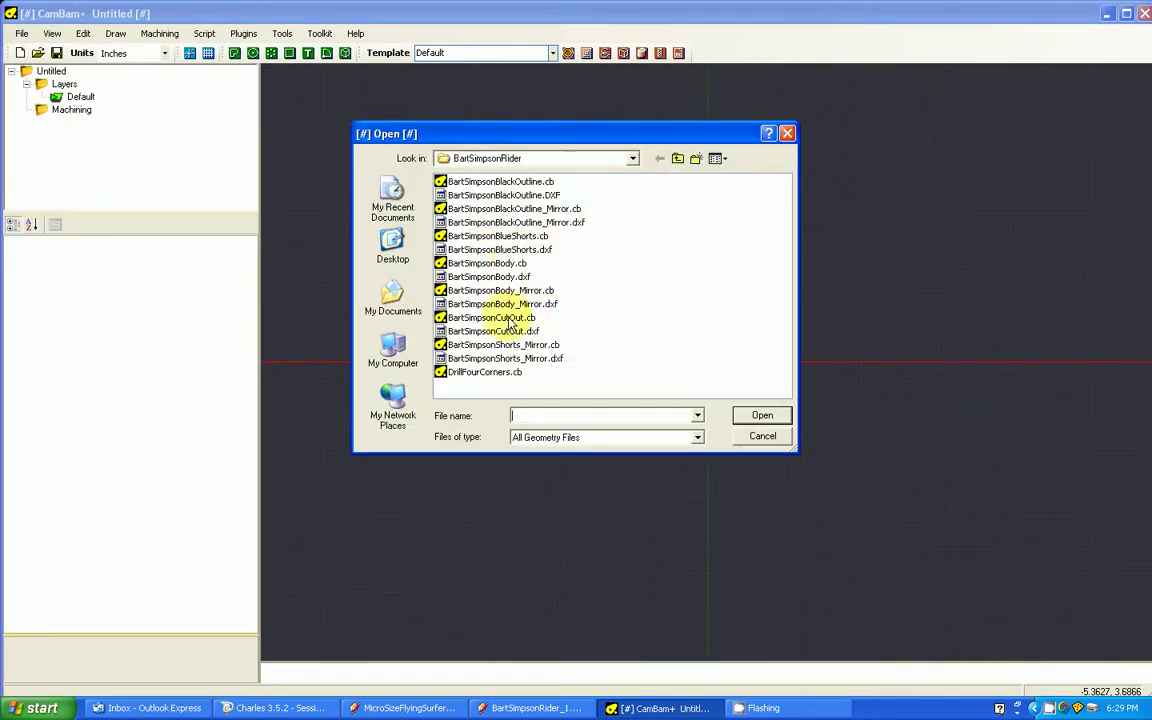
pyautogui.click(530, 251)
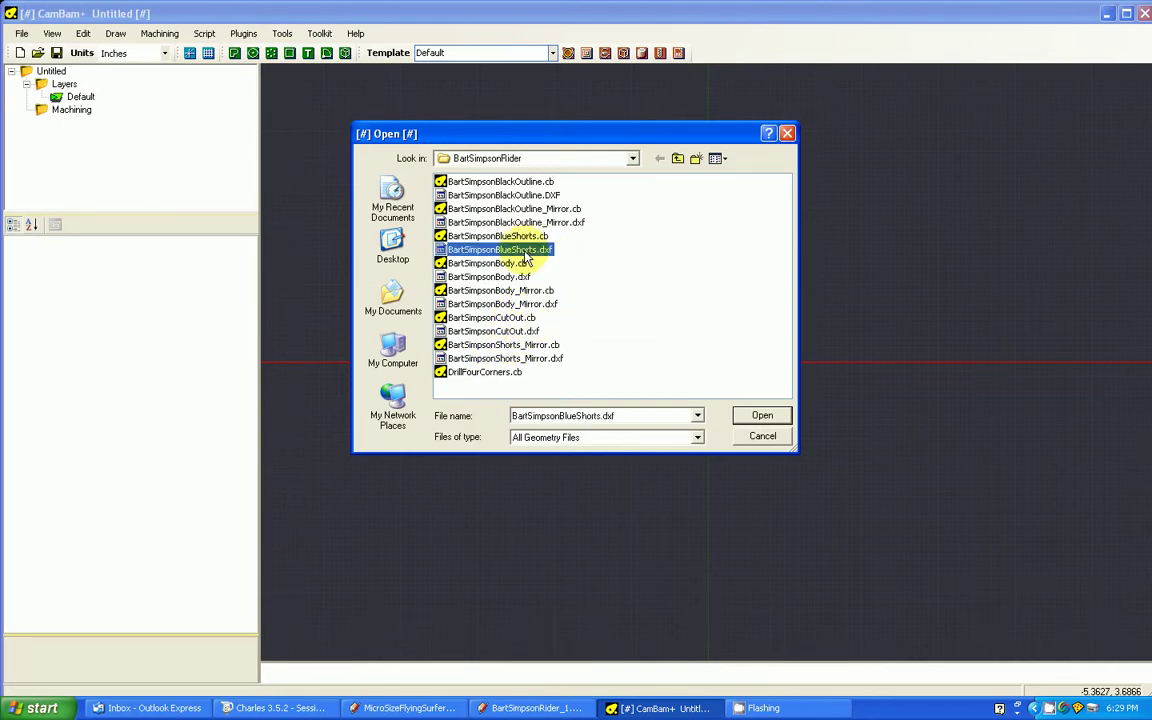
pyautogui.click(761, 414)
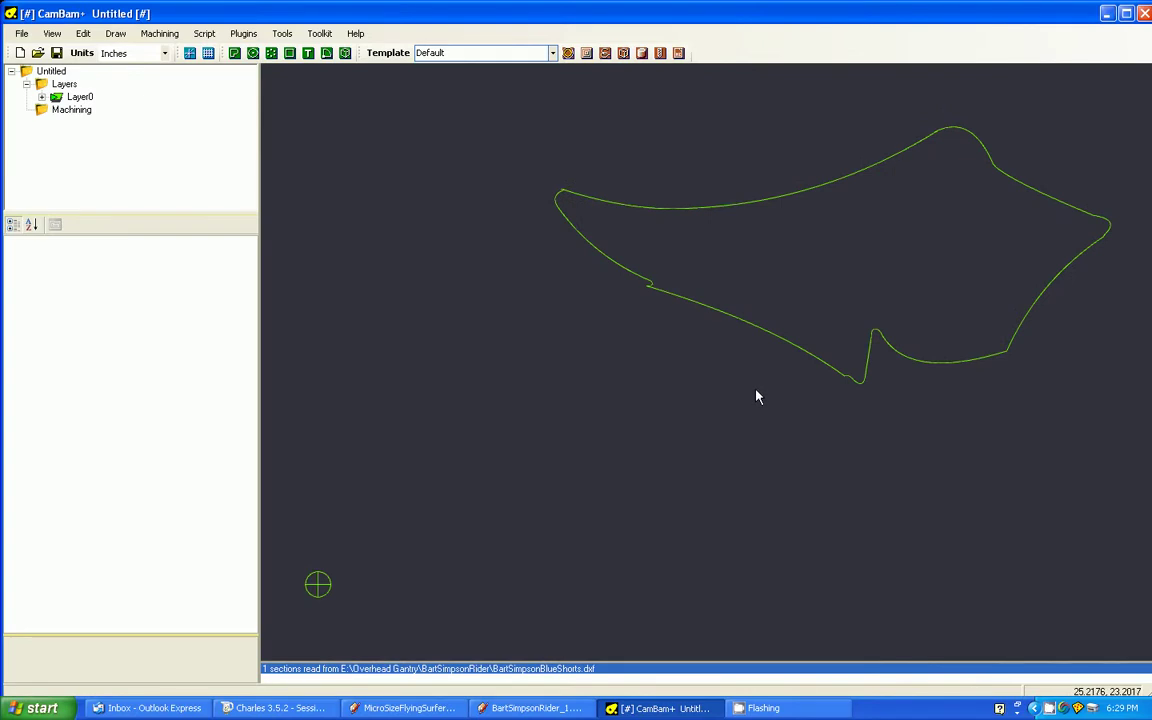
pyautogui.scroll(-8, 709, 391)
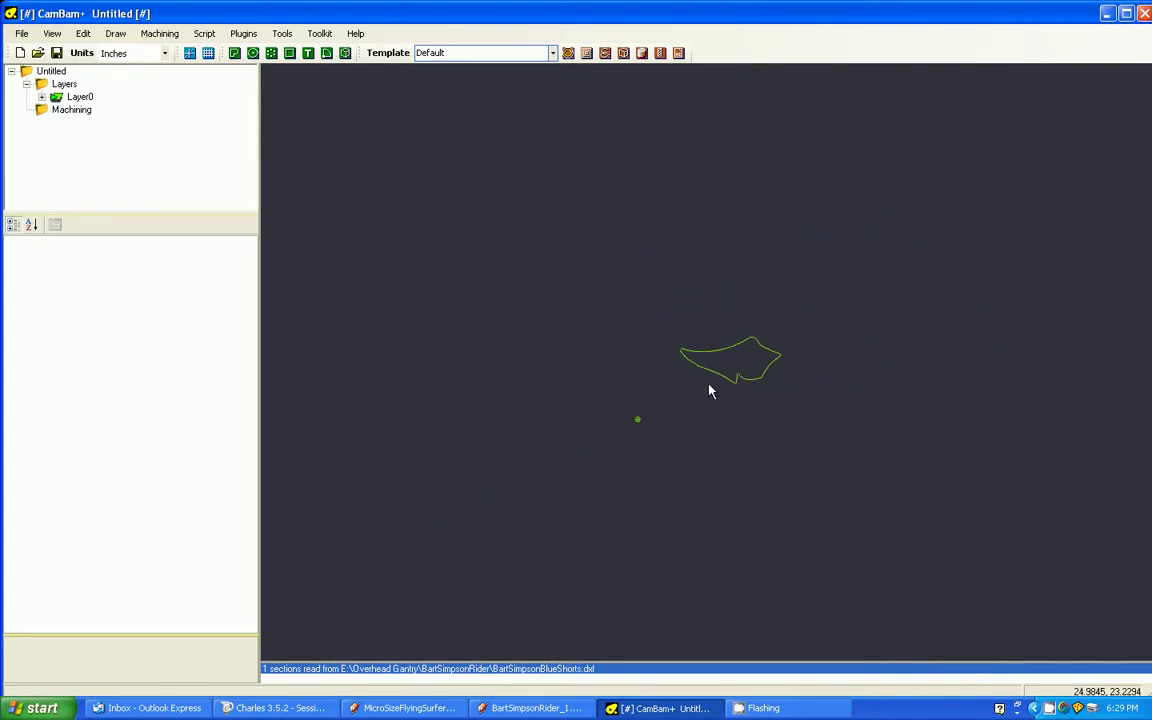
pyautogui.scroll(-8, 709, 391)
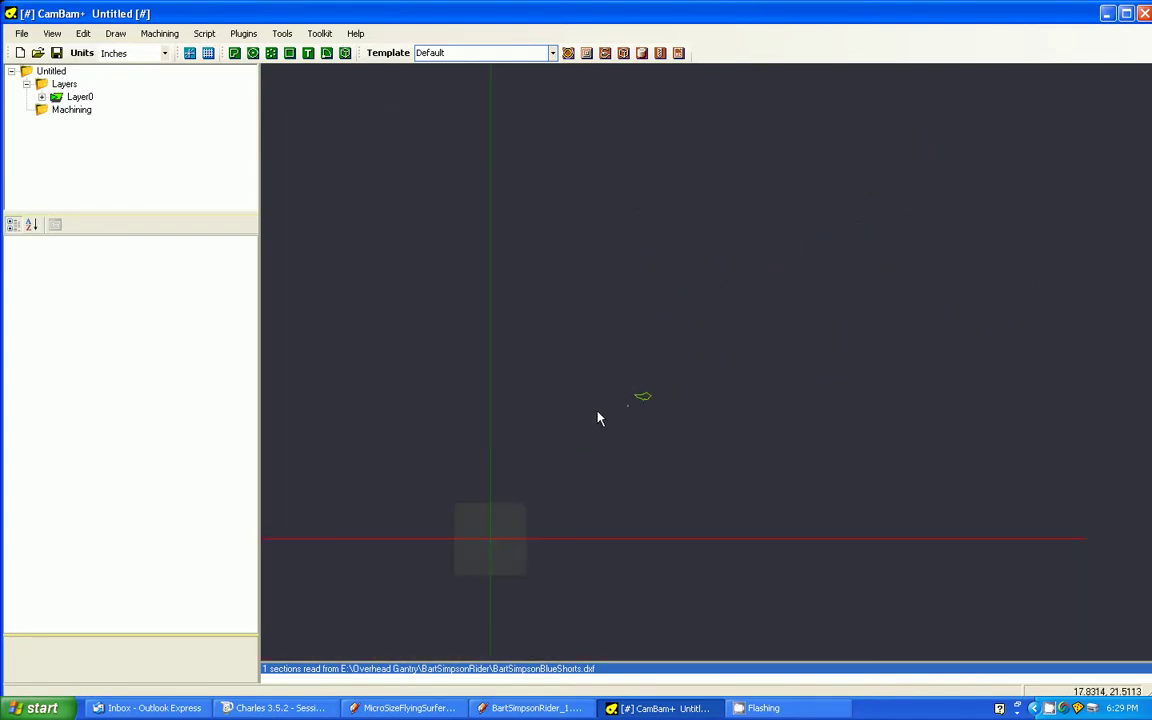
pyautogui.click(54, 35)
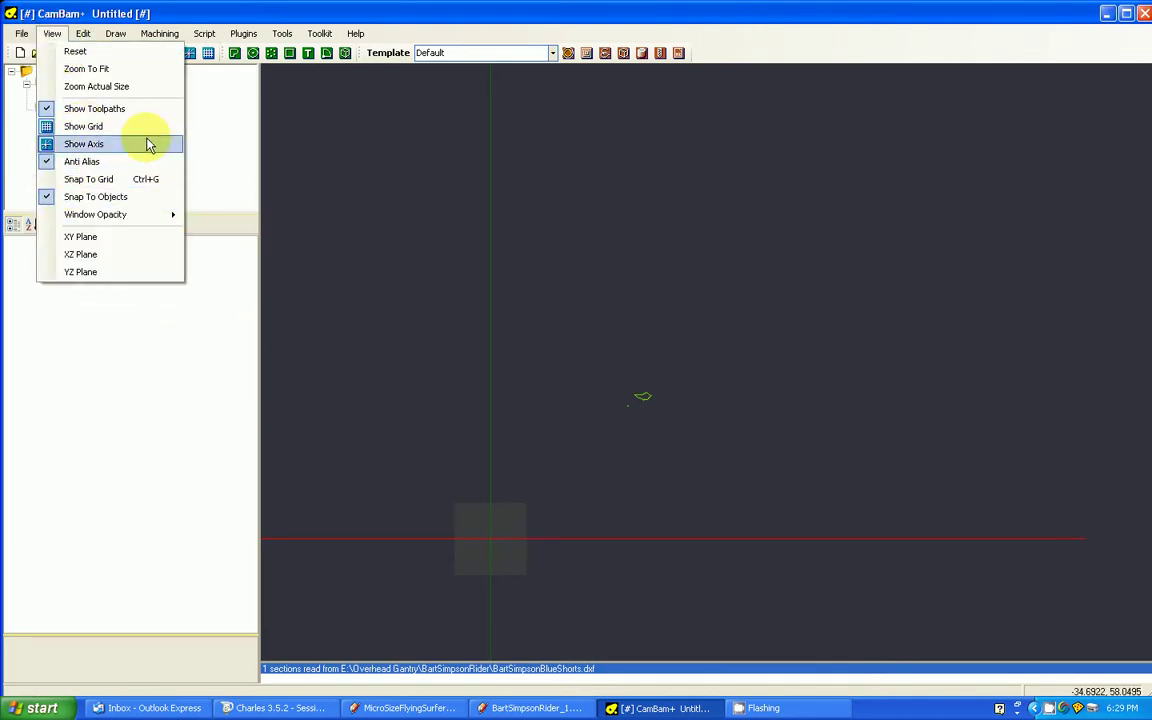
pyautogui.click(218, 18)
pyautogui.click(243, 33)
pyautogui.click(282, 33)
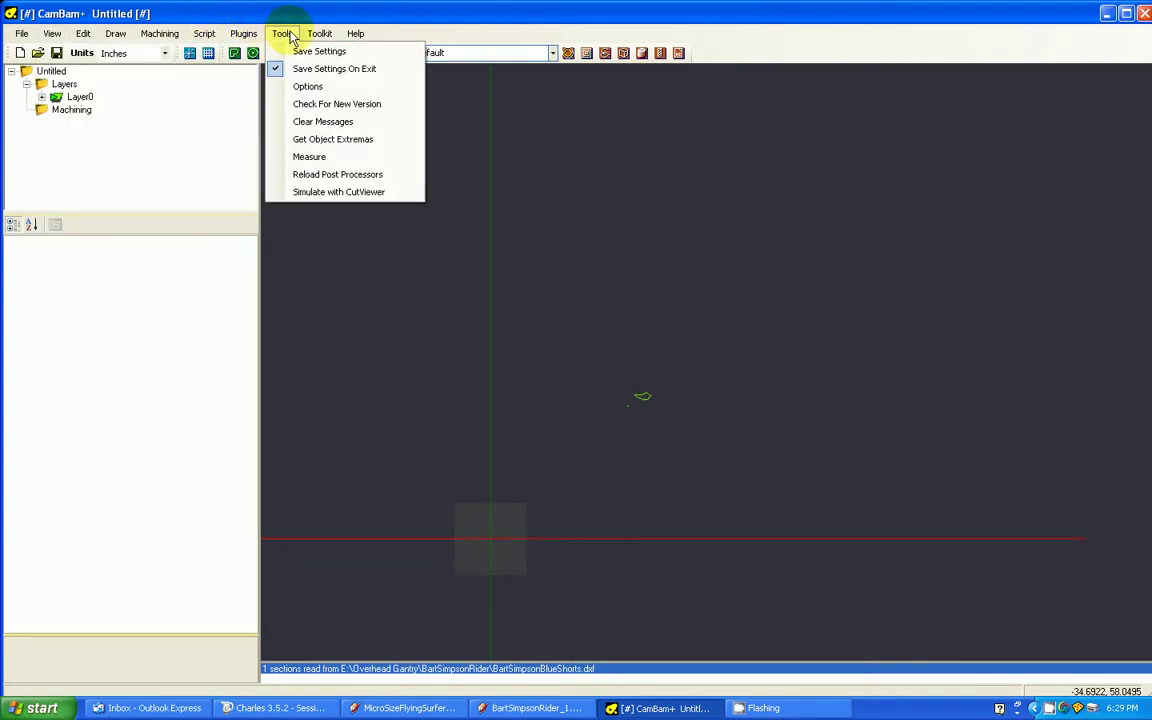
pyautogui.click(308, 86)
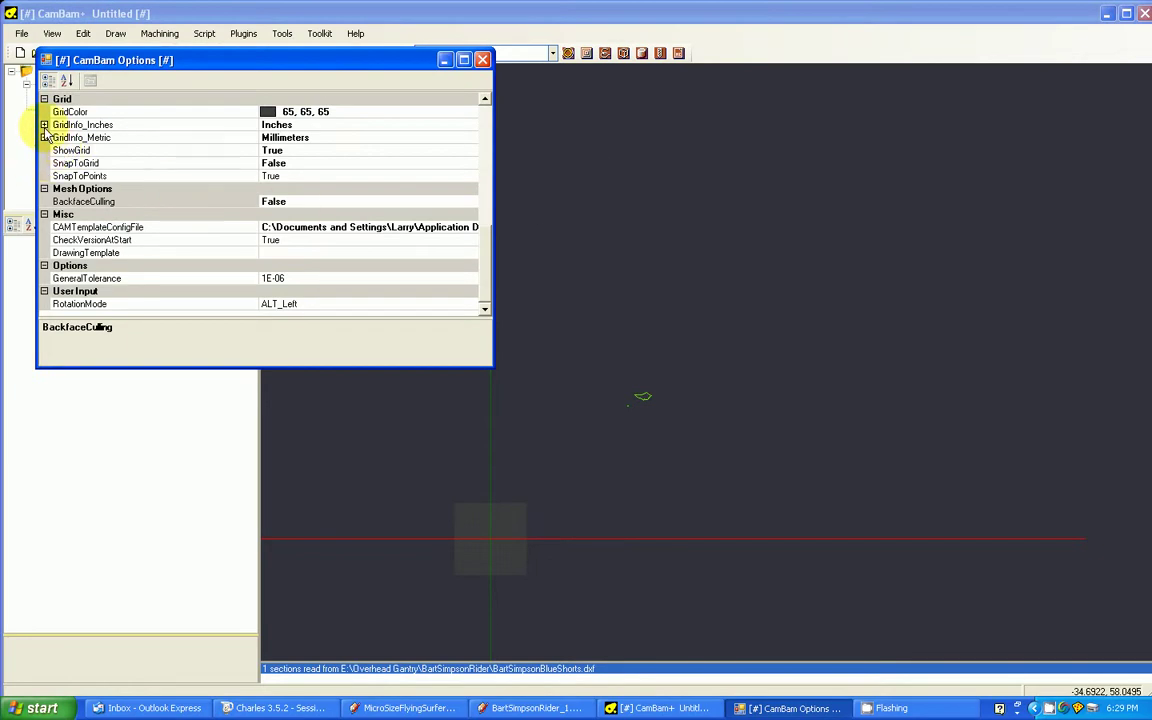
pyautogui.click(44, 126)
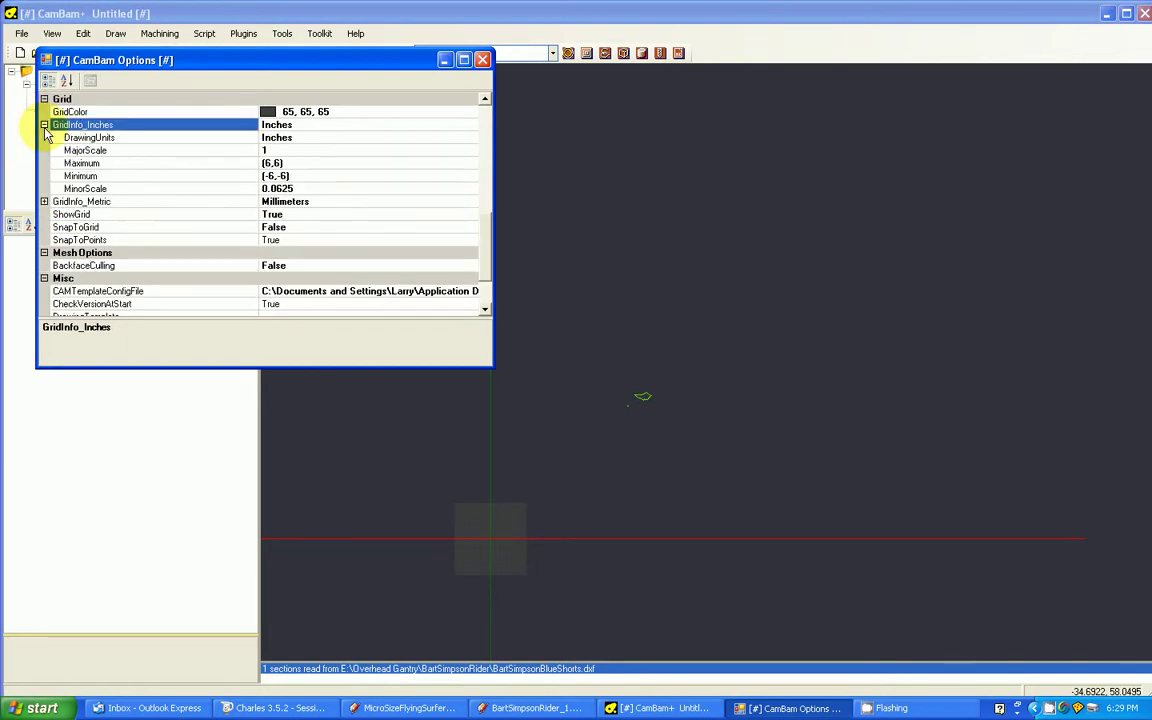
pyautogui.click(275, 164)
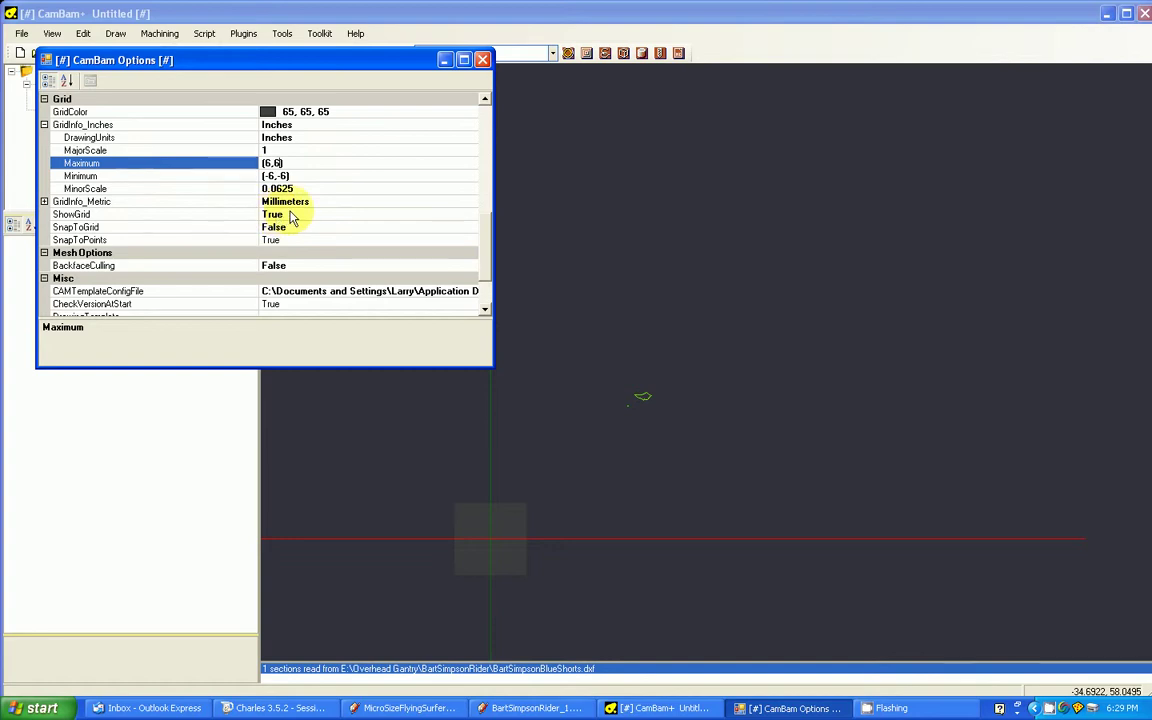
pyautogui.click(482, 62)
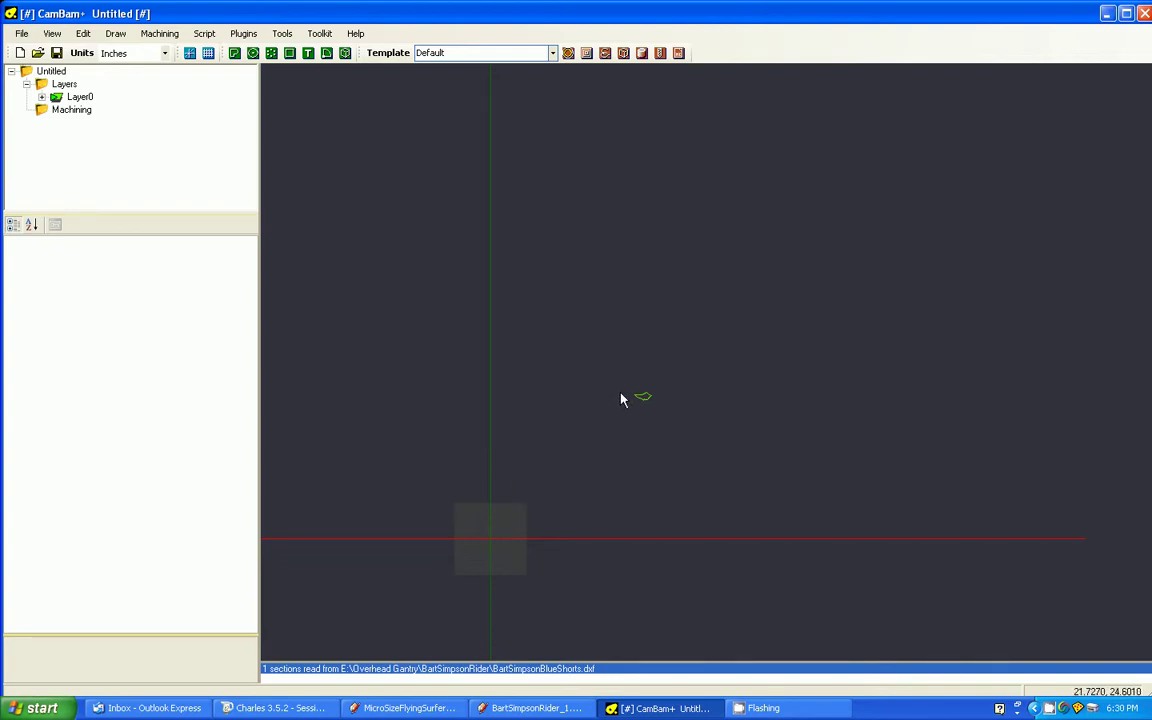
# - Select the shorts outline and start Edit > Transform > Translate from a reference point on it
pyautogui.click(204, 139)
pyautogui.moveTo(608, 382); pyautogui.dragTo(674, 457)
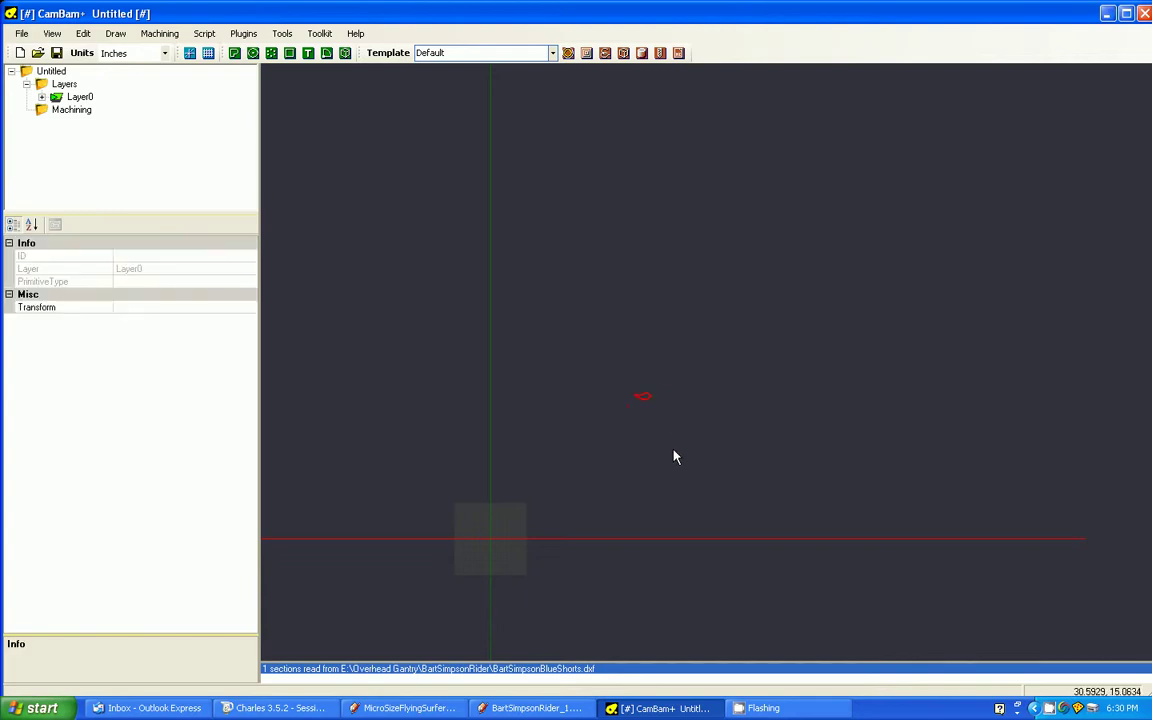
pyautogui.click(53, 36)
pyautogui.moveTo(83, 34)
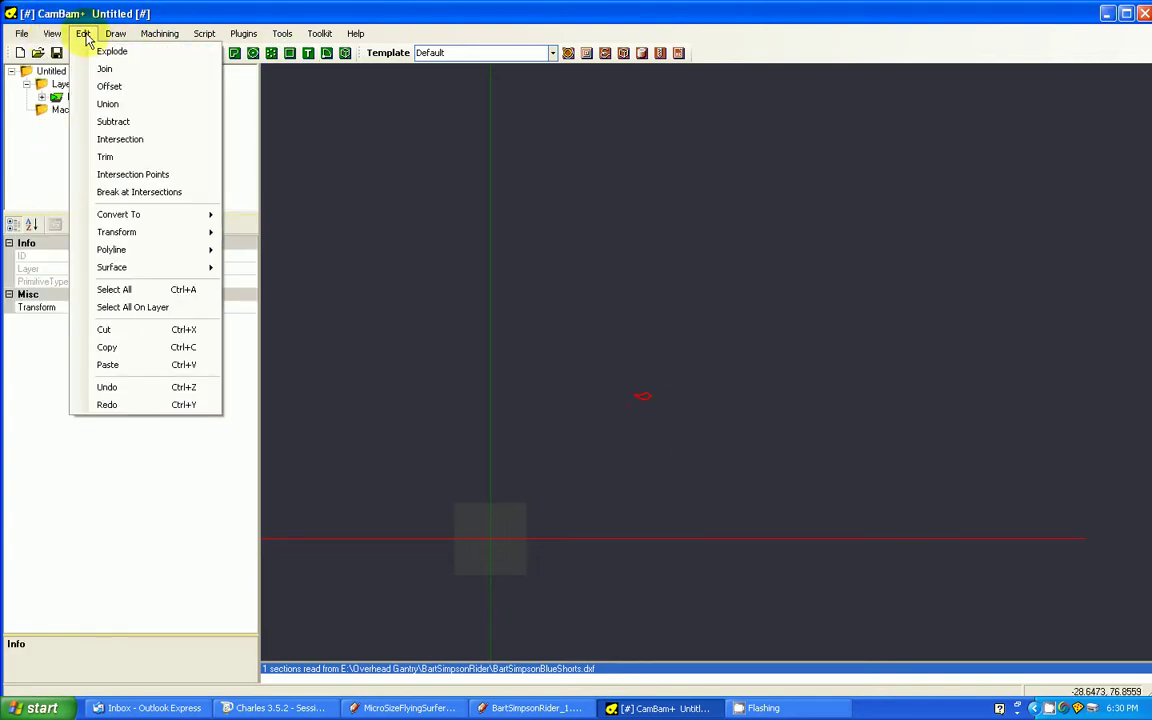
pyautogui.moveTo(130, 236)
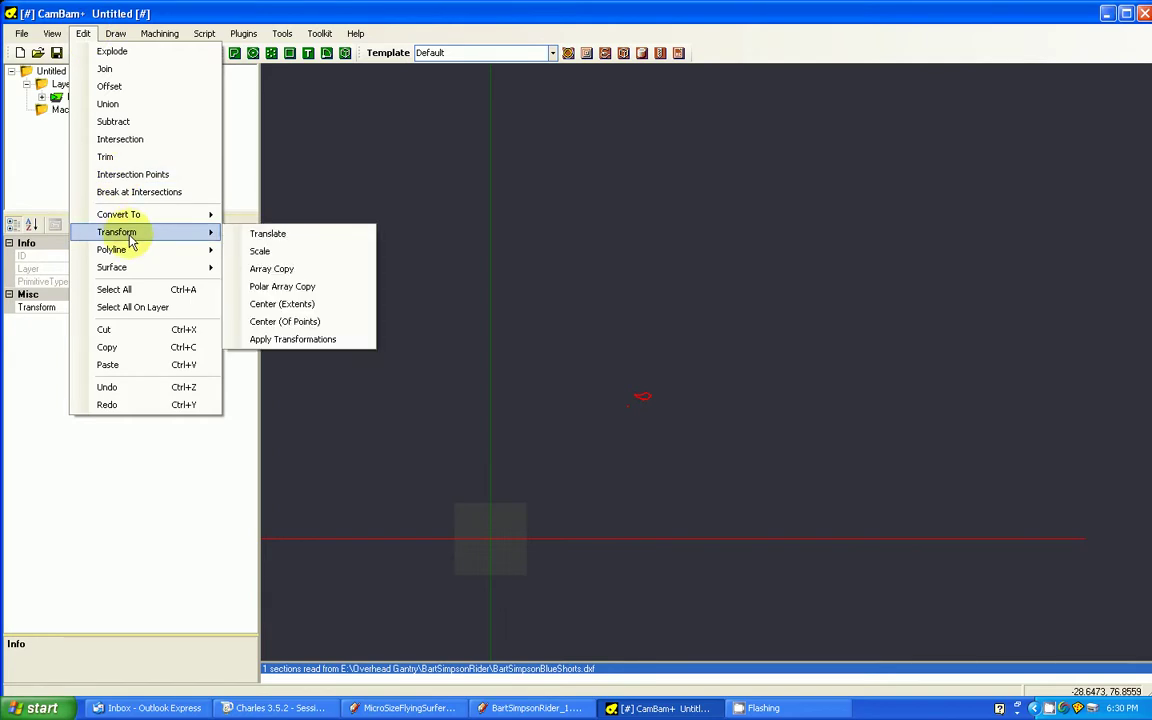
pyautogui.click(268, 234)
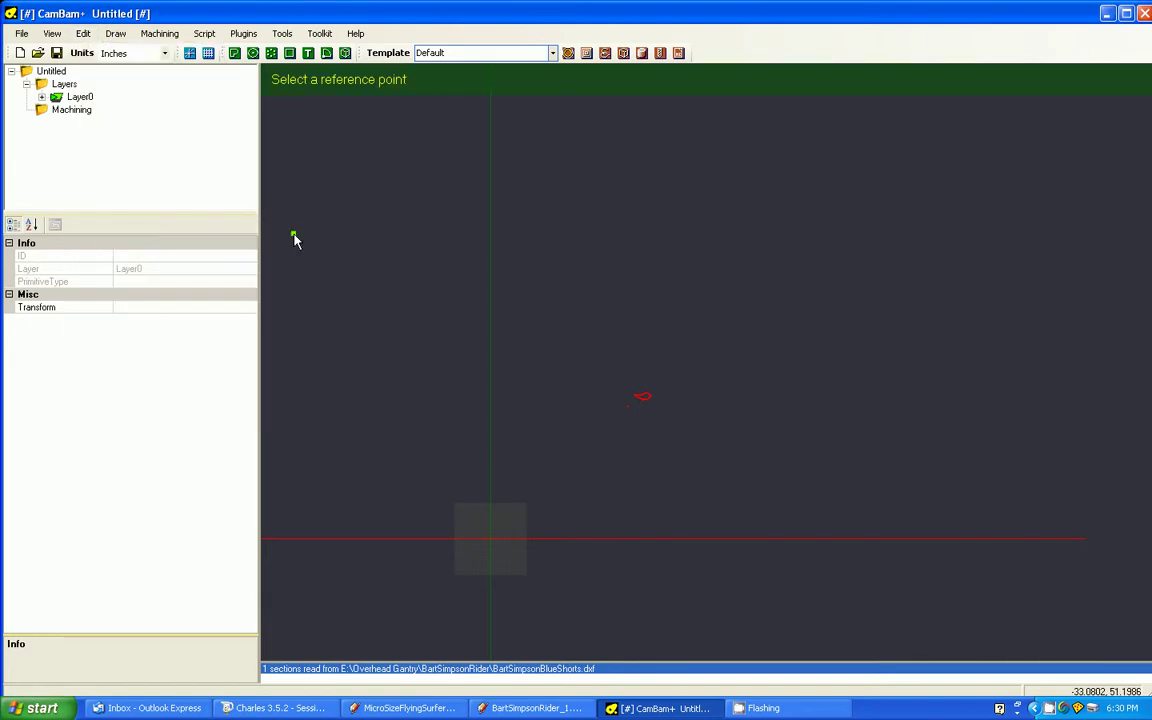
pyautogui.click(630, 412)
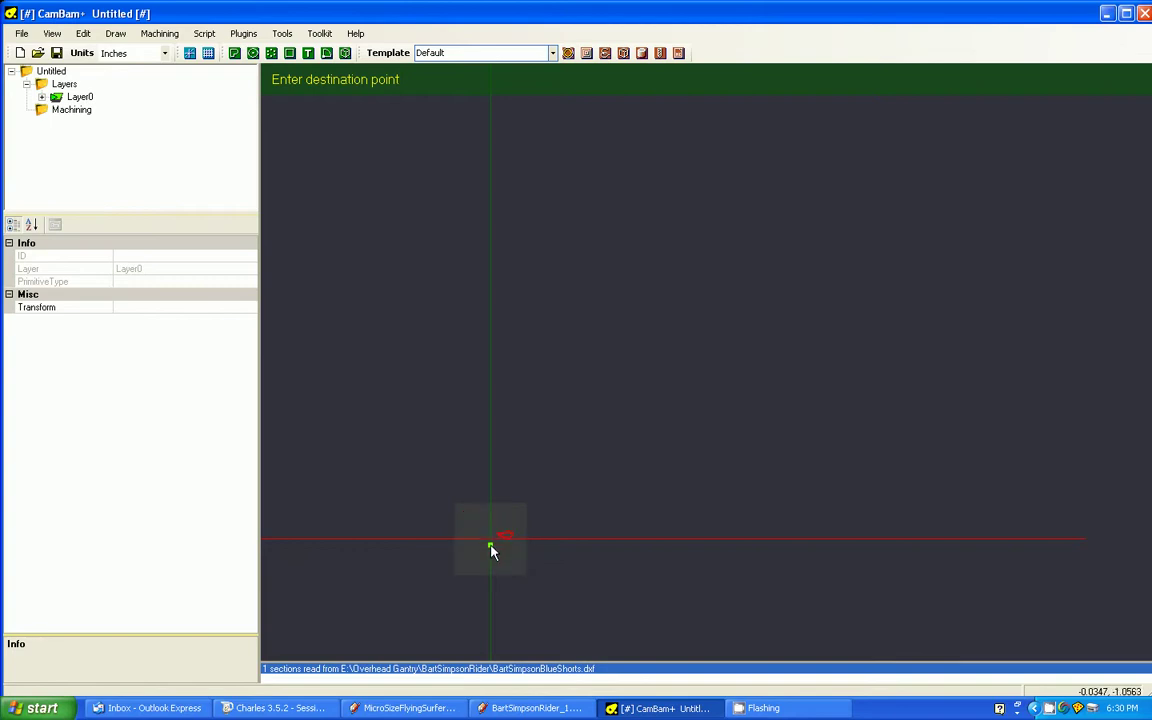
# - Drop the reference point on the drawing origin, then reselect the entire shorts outline
pyautogui.scroll(10, 493, 545)
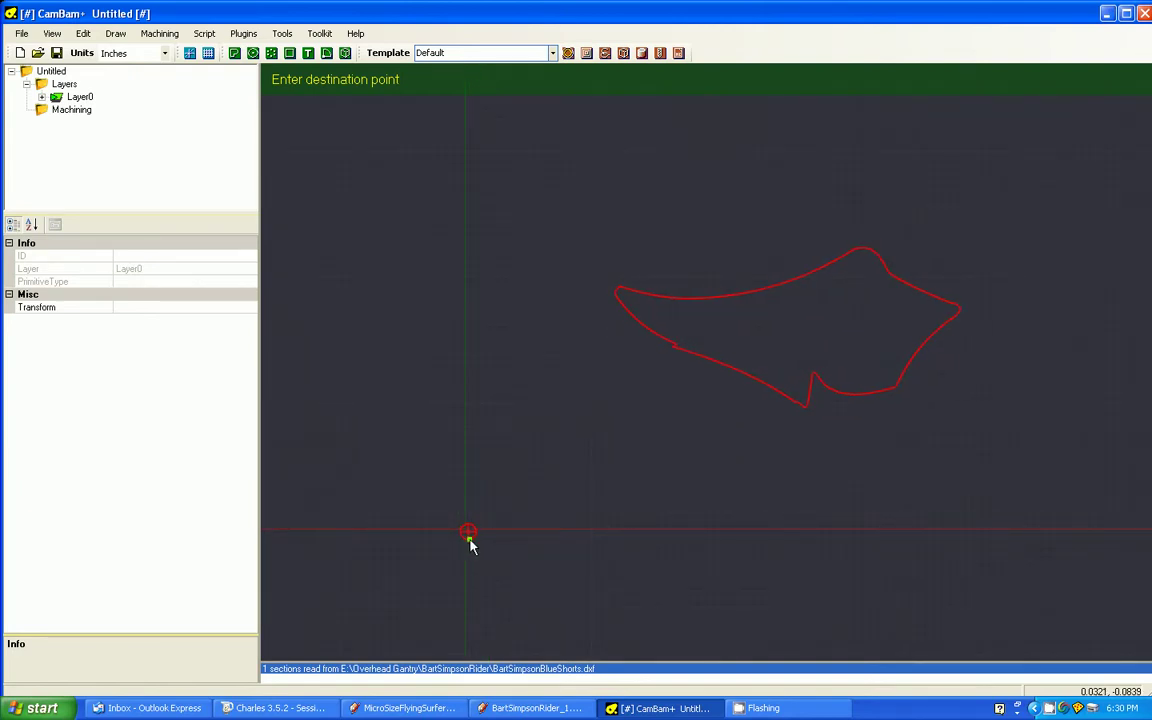
pyautogui.scroll(8, 470, 543)
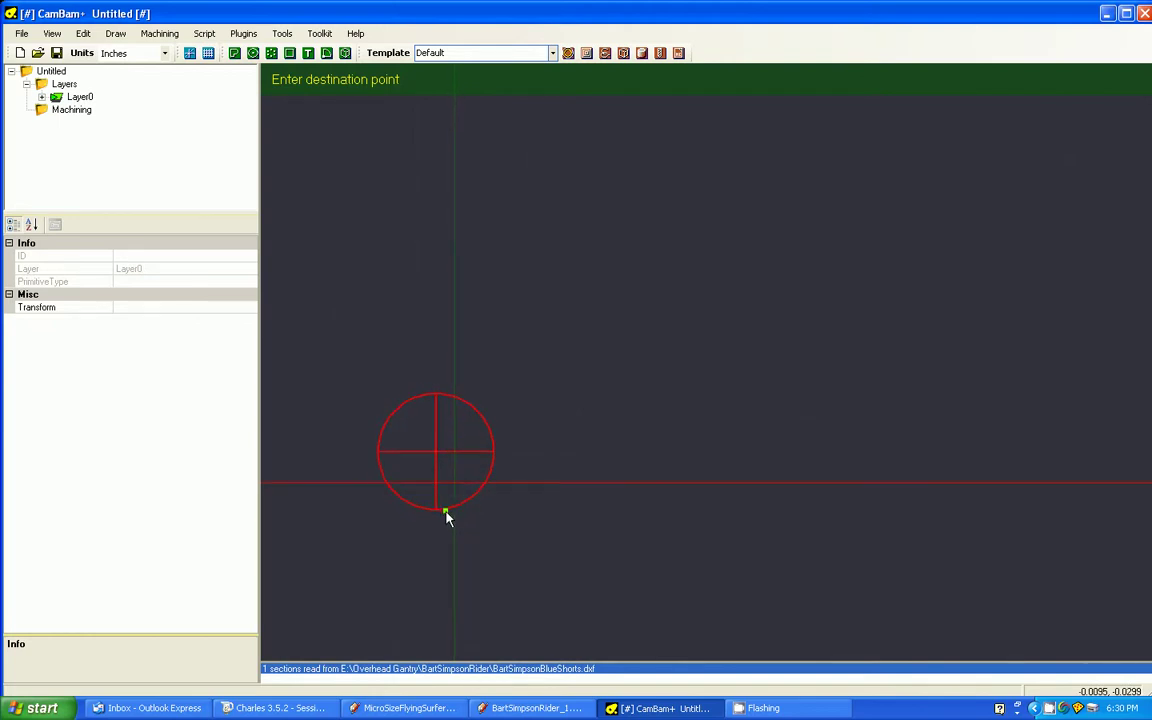
pyautogui.scroll(5, 447, 519)
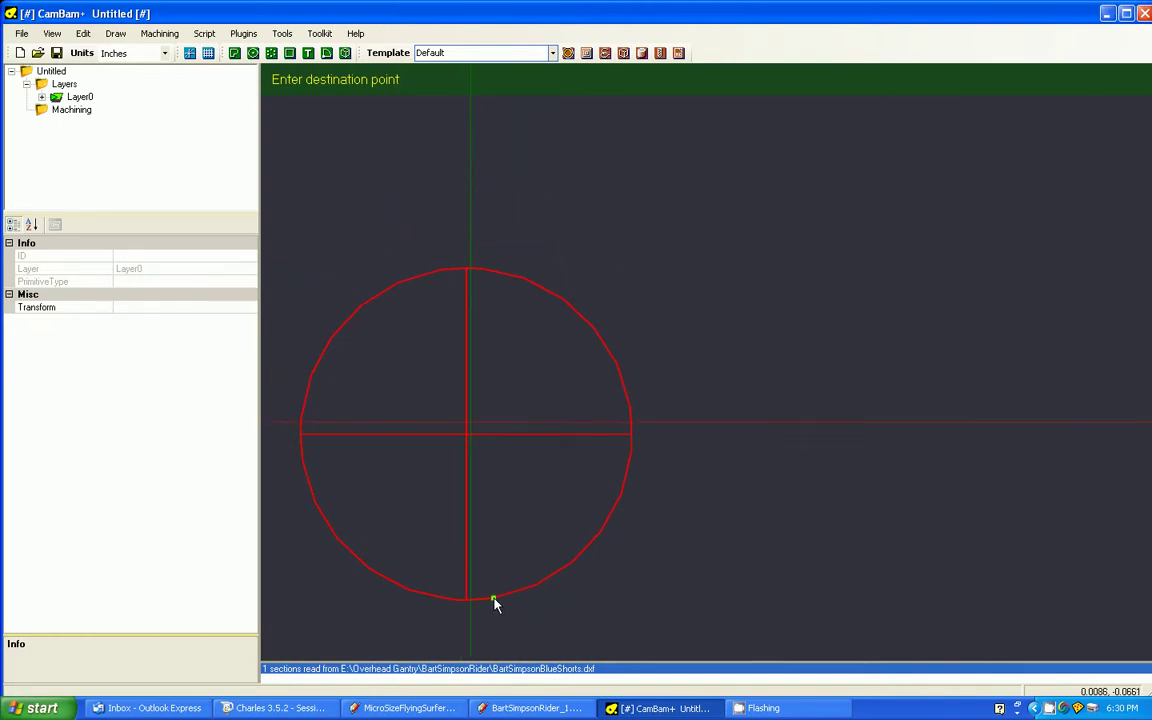
pyautogui.moveTo(496, 604); pyautogui.dragTo(501, 594, button='middle')
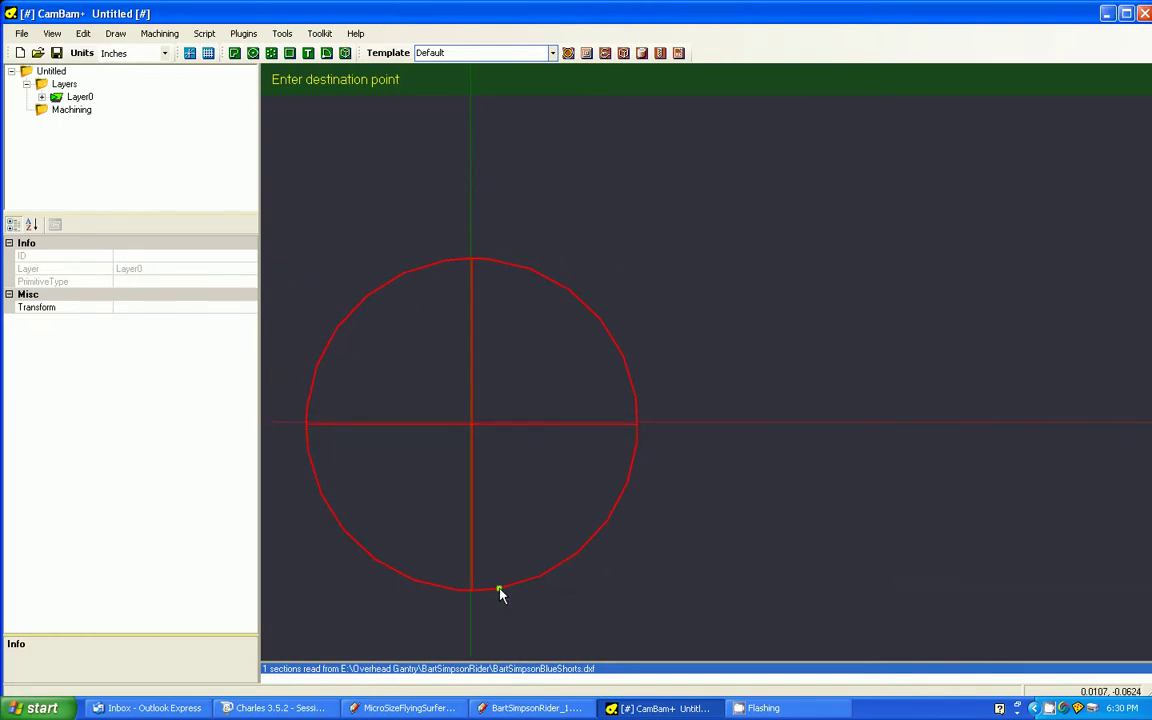
pyautogui.moveTo(501, 594); pyautogui.dragTo(501, 591, button='middle')
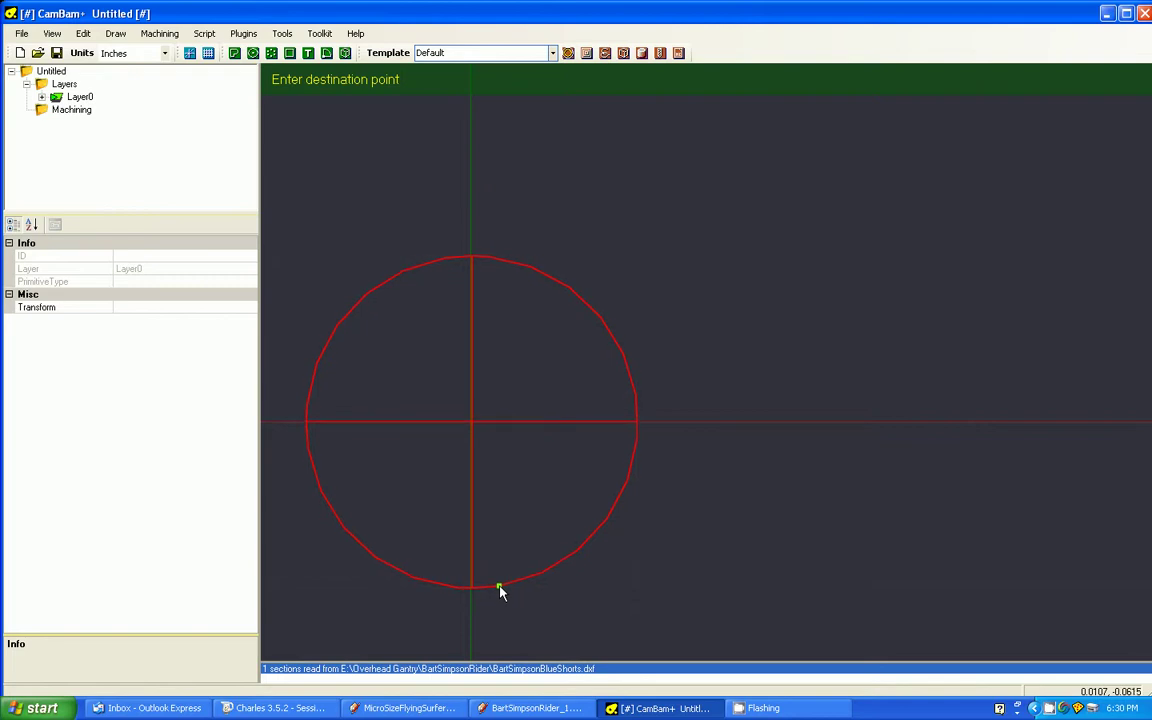
pyautogui.click(501, 594)
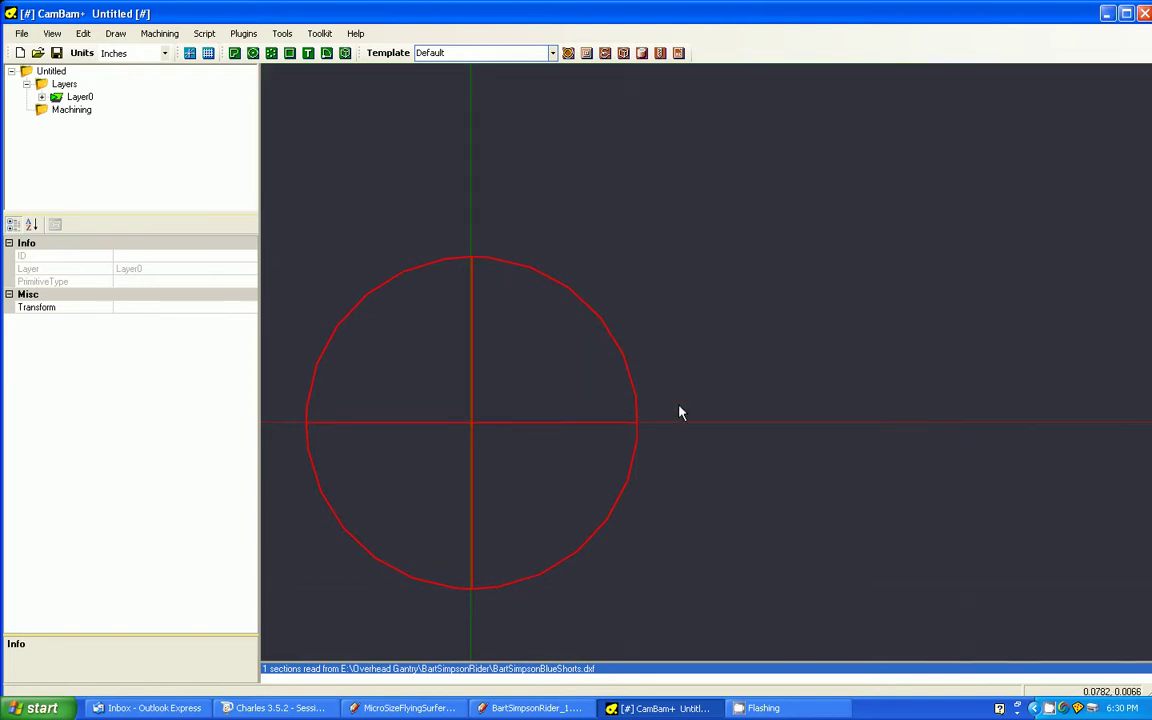
pyautogui.scroll(-2, 679, 412)
pyautogui.scroll(-8, 599, 406)
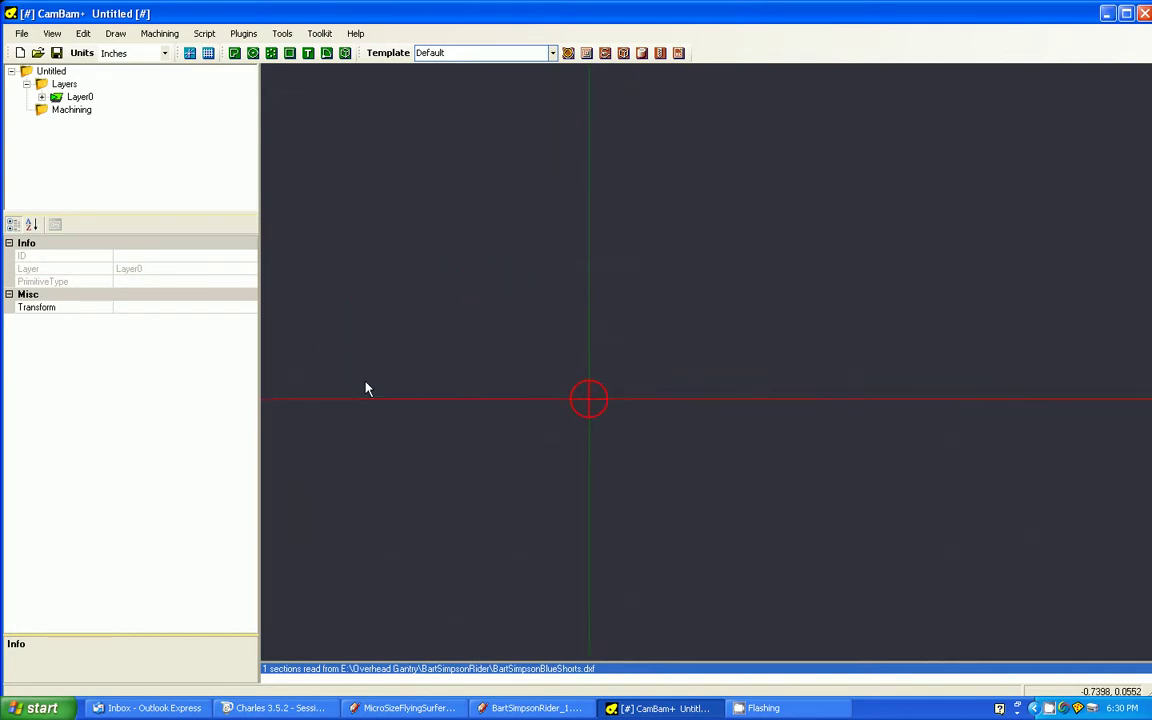
pyautogui.scroll(-2, 610, 215)
pyautogui.scroll(4, 638, 190)
pyautogui.click(662, 247)
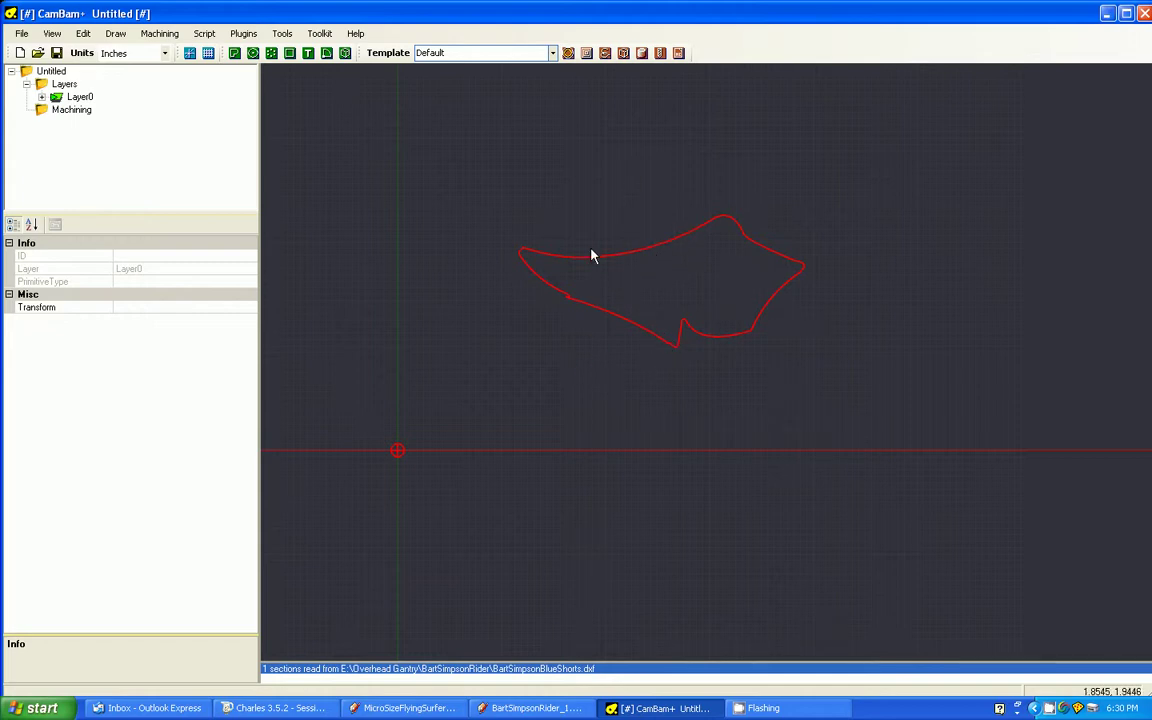
pyautogui.moveTo(454, 199); pyautogui.dragTo(968, 441)
# - Box-select all shorts outline pieces and apply Edit > Join at the default tolerance
pyautogui.click(461, 162)
pyautogui.moveTo(461, 162); pyautogui.dragTo(938, 388)
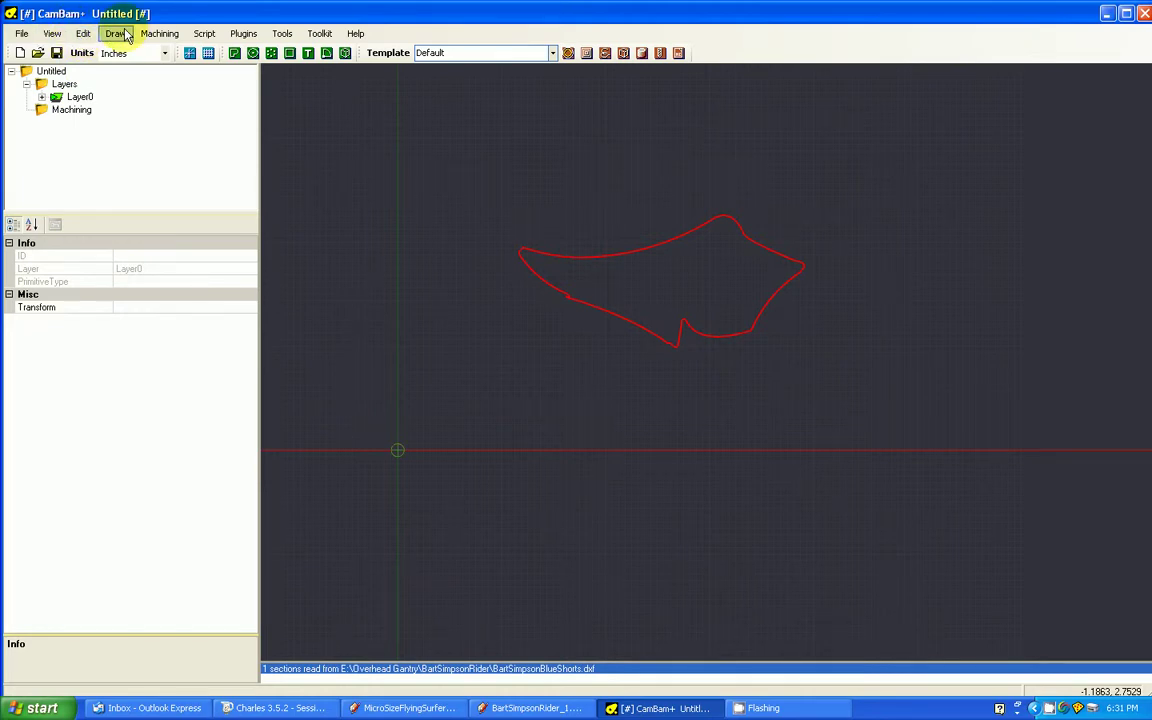
pyautogui.click(83, 33)
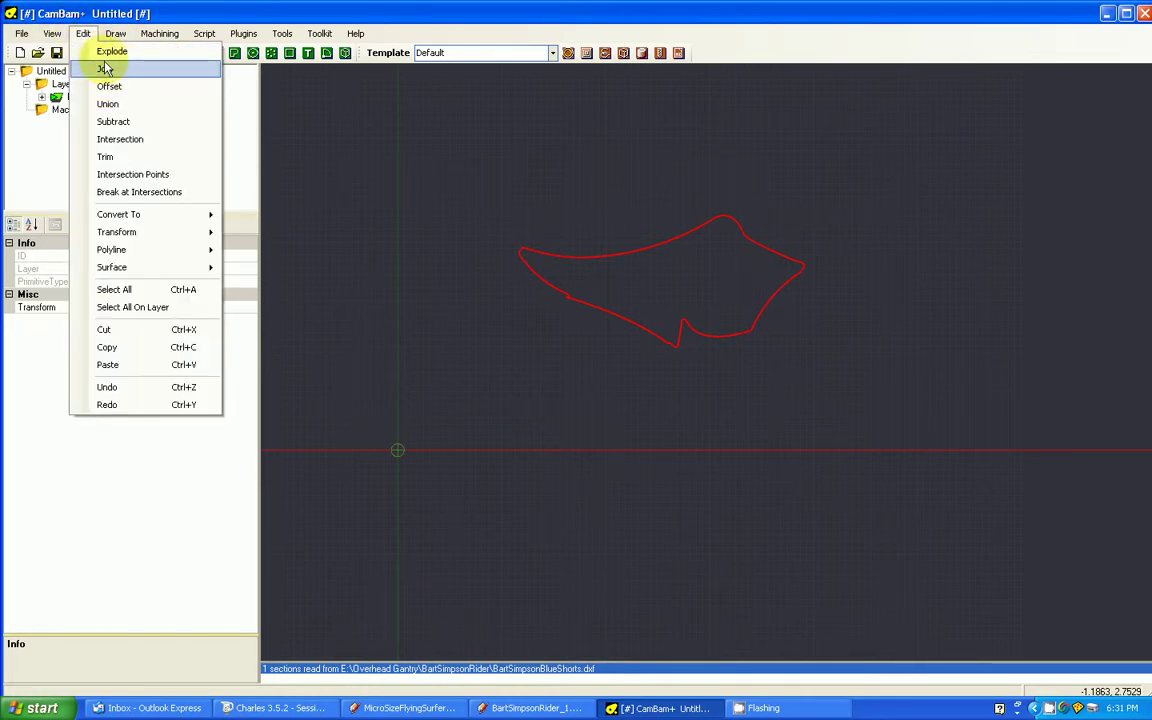
pyautogui.click(105, 70)
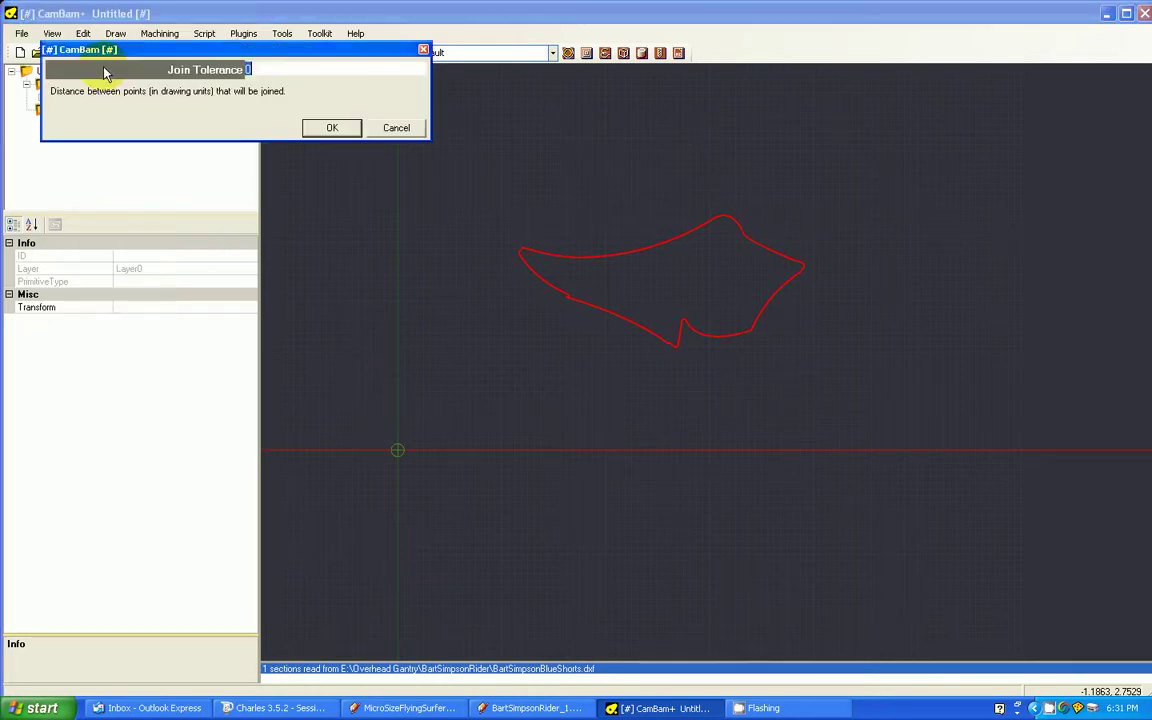
pyautogui.click(332, 130)
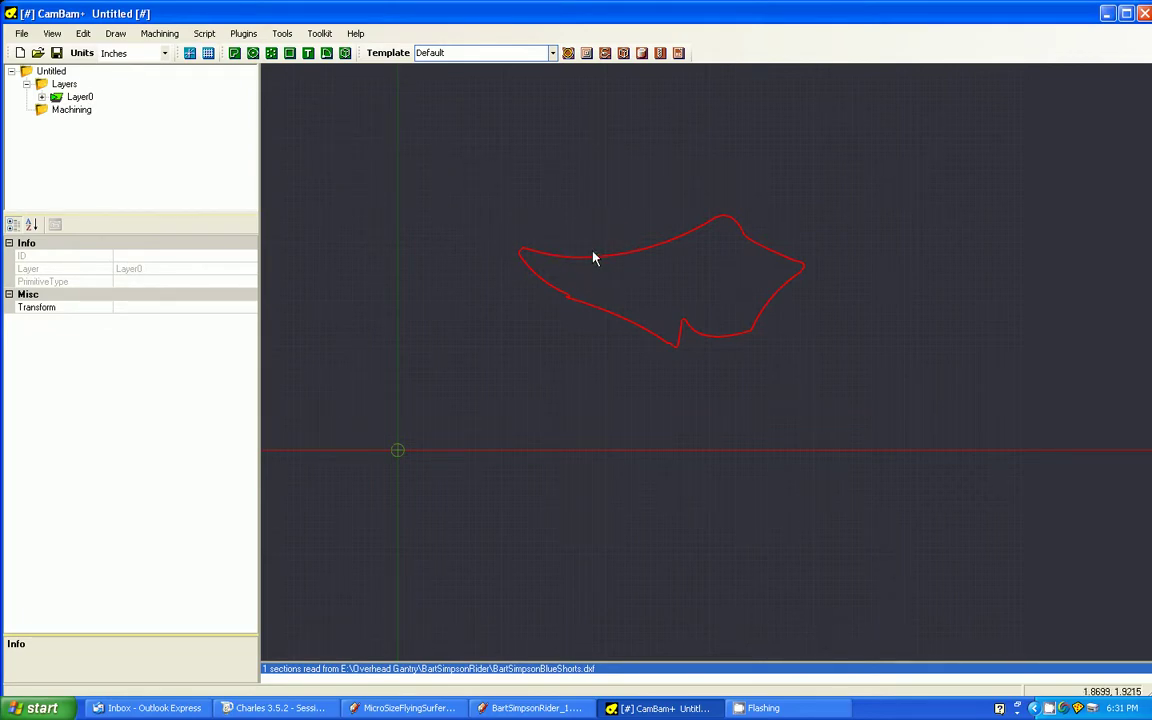
pyautogui.click(586, 54)
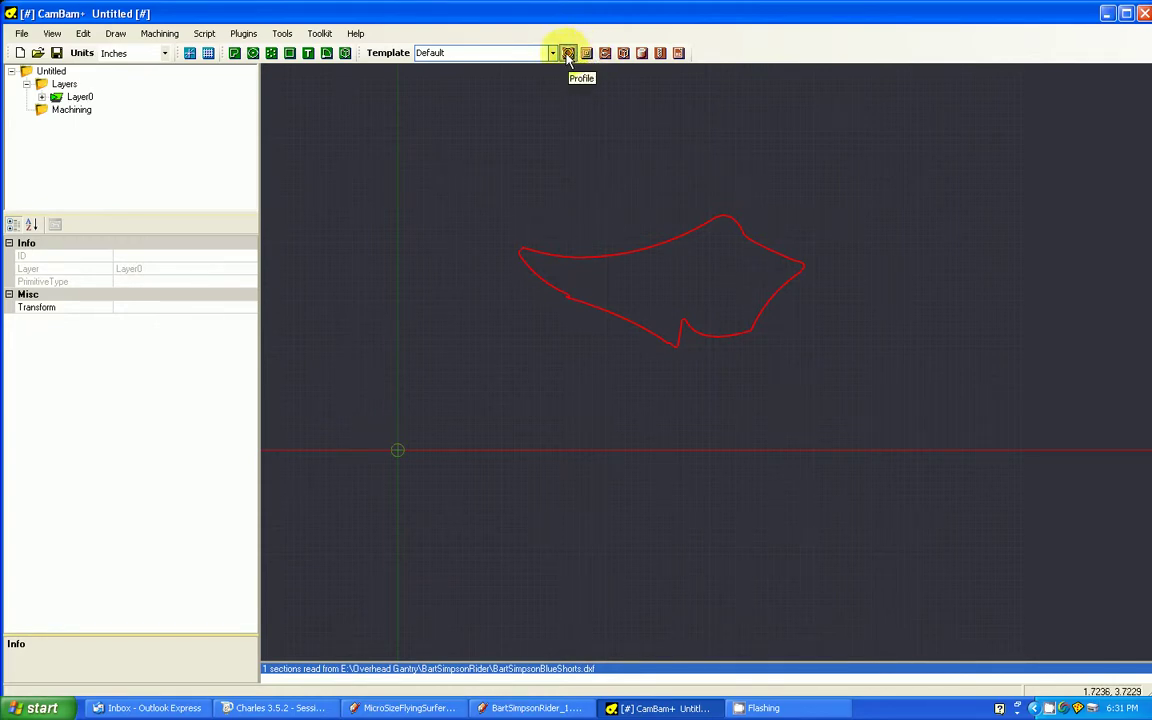
# - Add a Profile operation for the outline, rename it 'Barts Shorts', and check its clearance plane
pyautogui.click(568, 54)
pyautogui.click(60, 123)
pyautogui.click(60, 123)
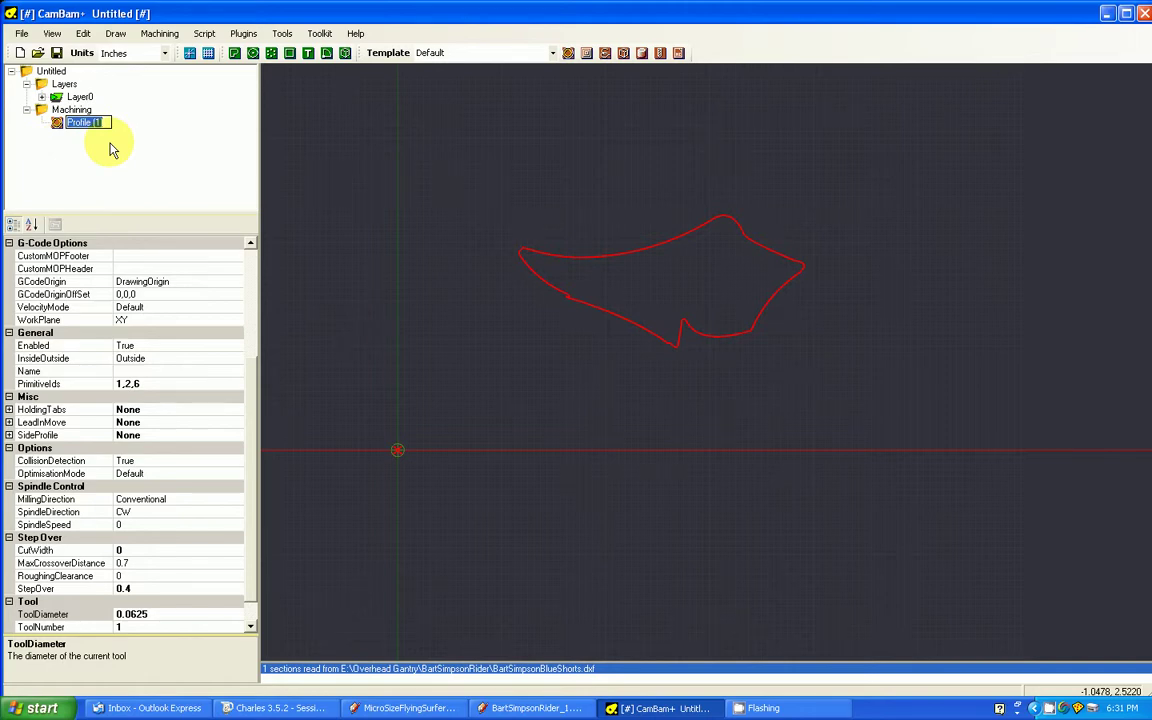
pyautogui.write('Barts Shorts')
pyautogui.press('Return')
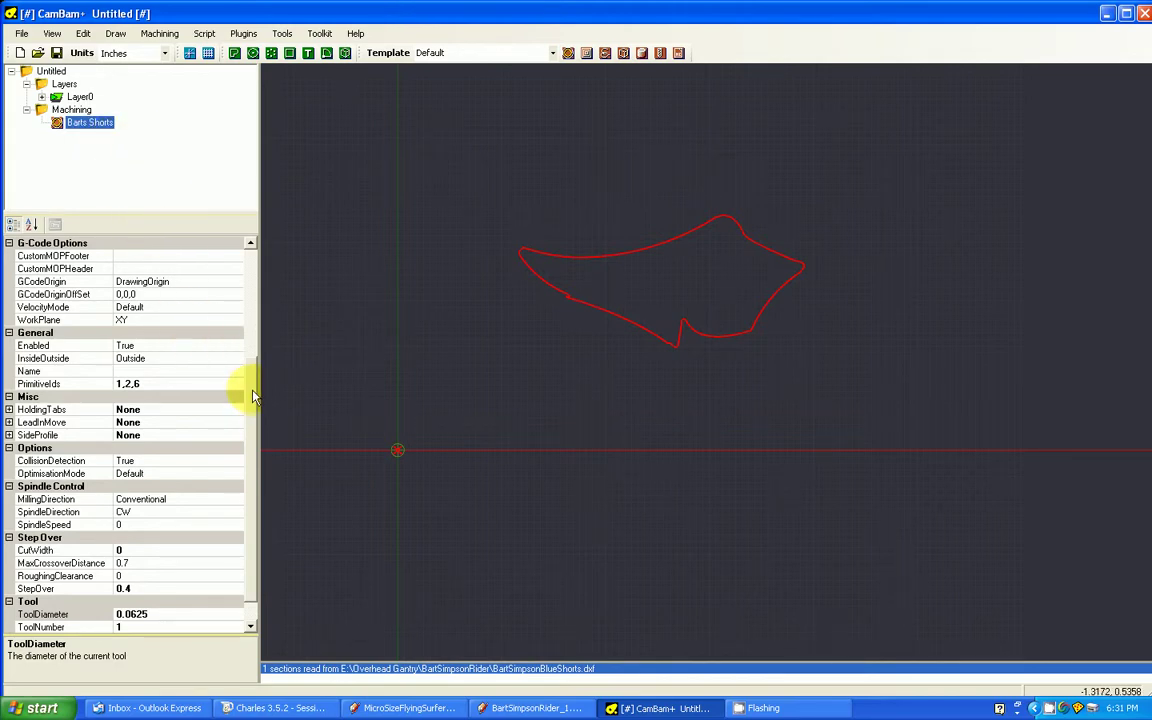
pyautogui.moveTo(252, 395); pyautogui.dragTo(252, 257)
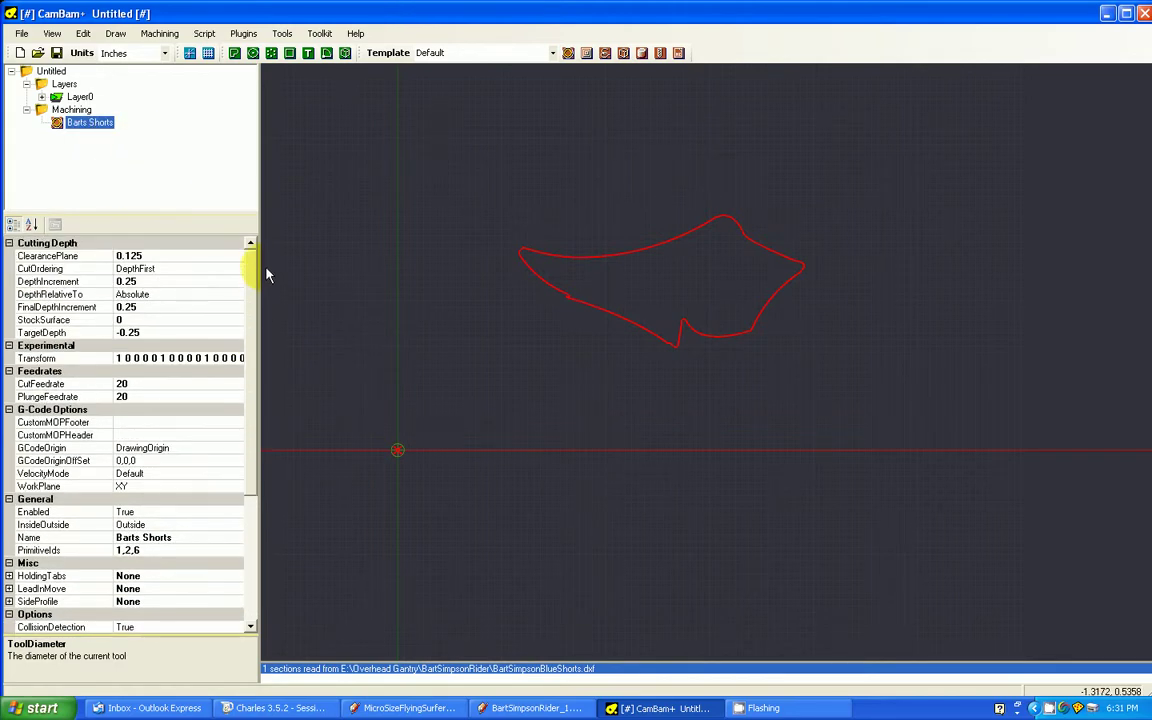
pyautogui.click(55, 256)
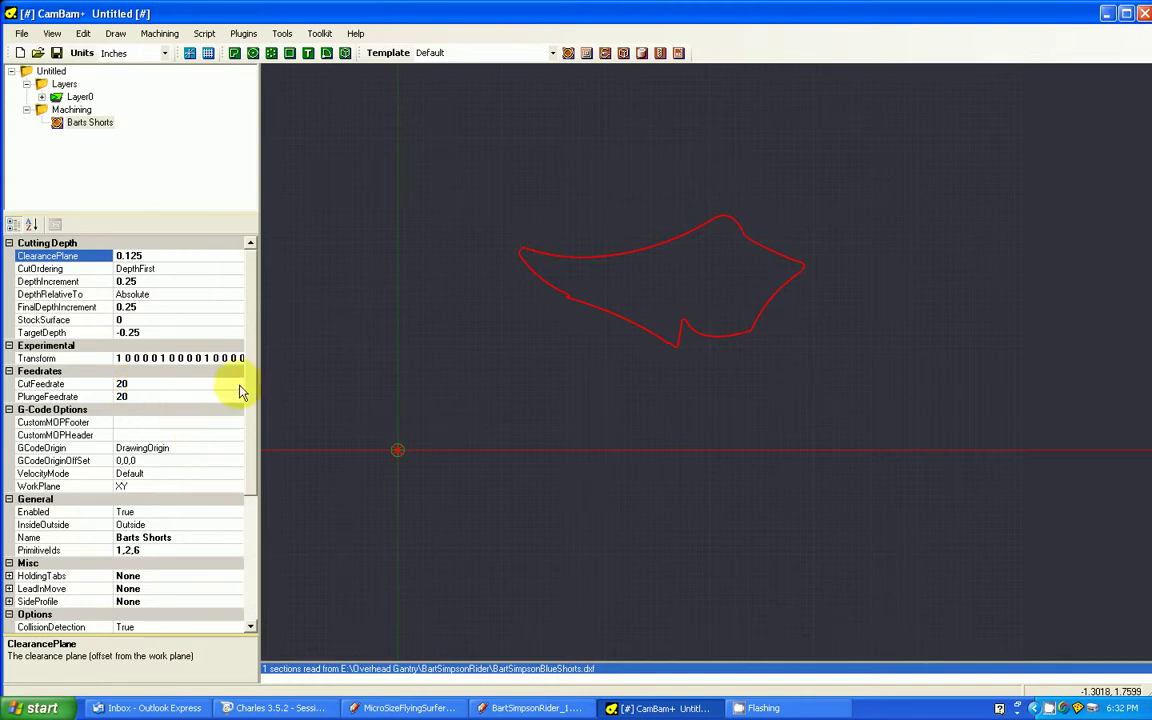
# - Set the Barts Shorts profile to Inside with a 0.03 tool diameter, keeping tool number 1
pyautogui.scroll(-3, 249, 380)
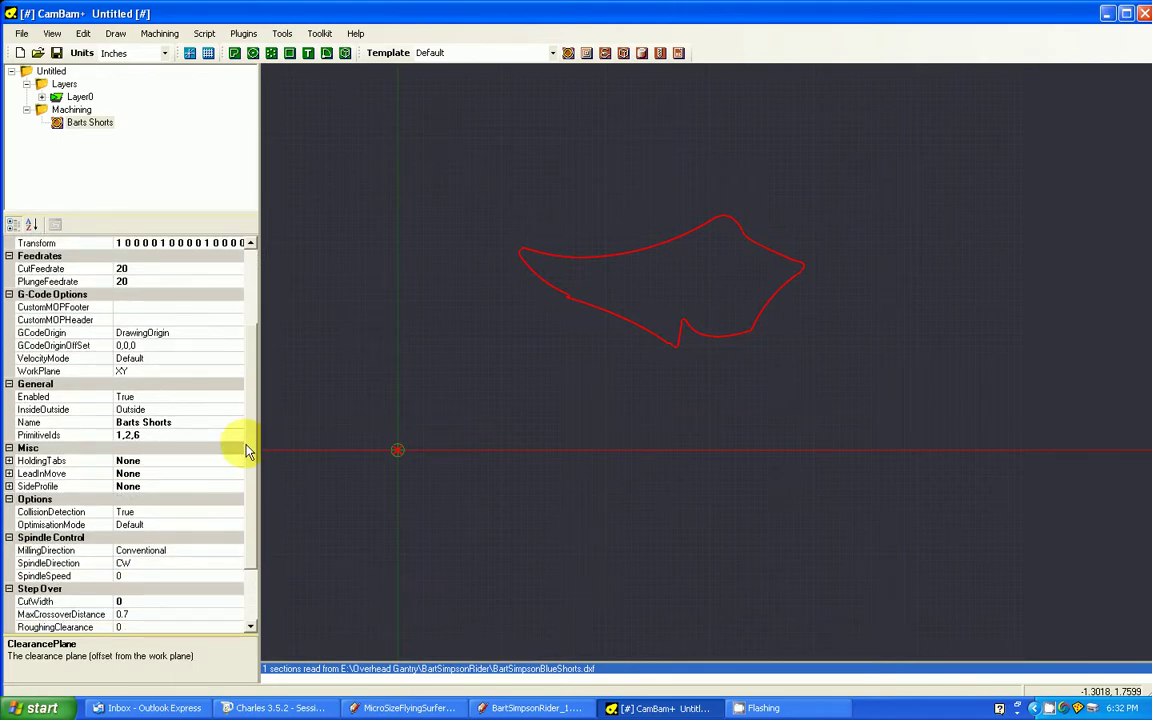
pyautogui.click(132, 410)
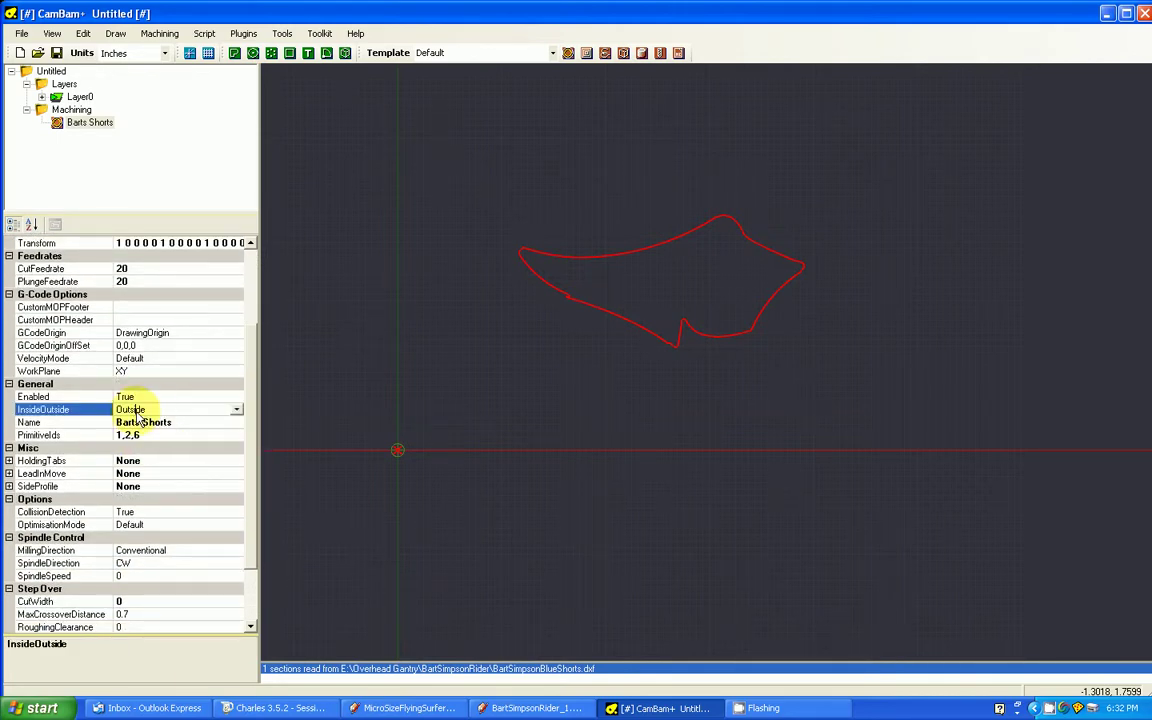
pyautogui.click(237, 410)
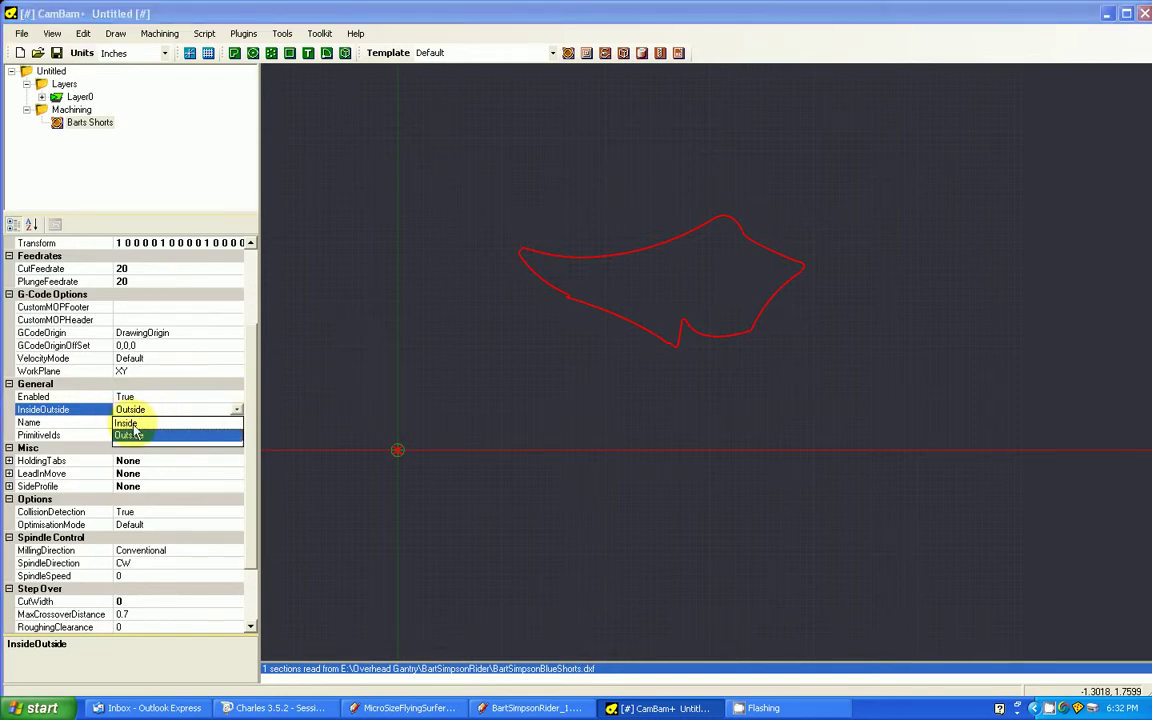
pyautogui.click(128, 423)
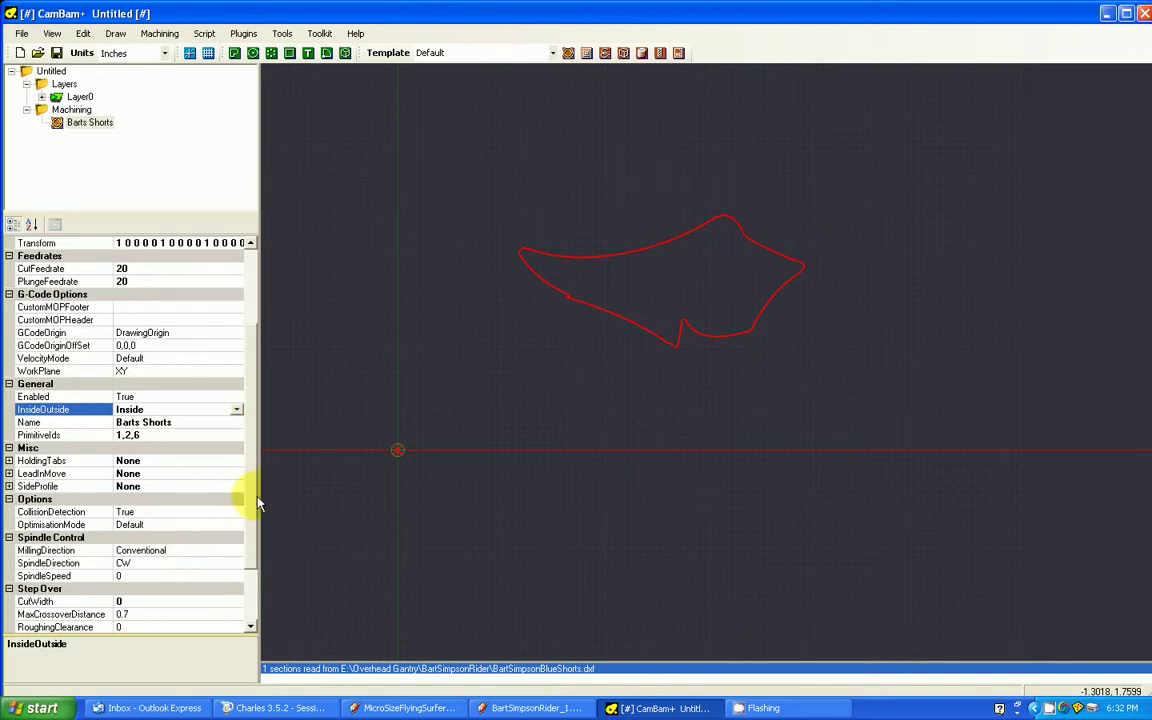
pyautogui.scroll(-2, 249, 504)
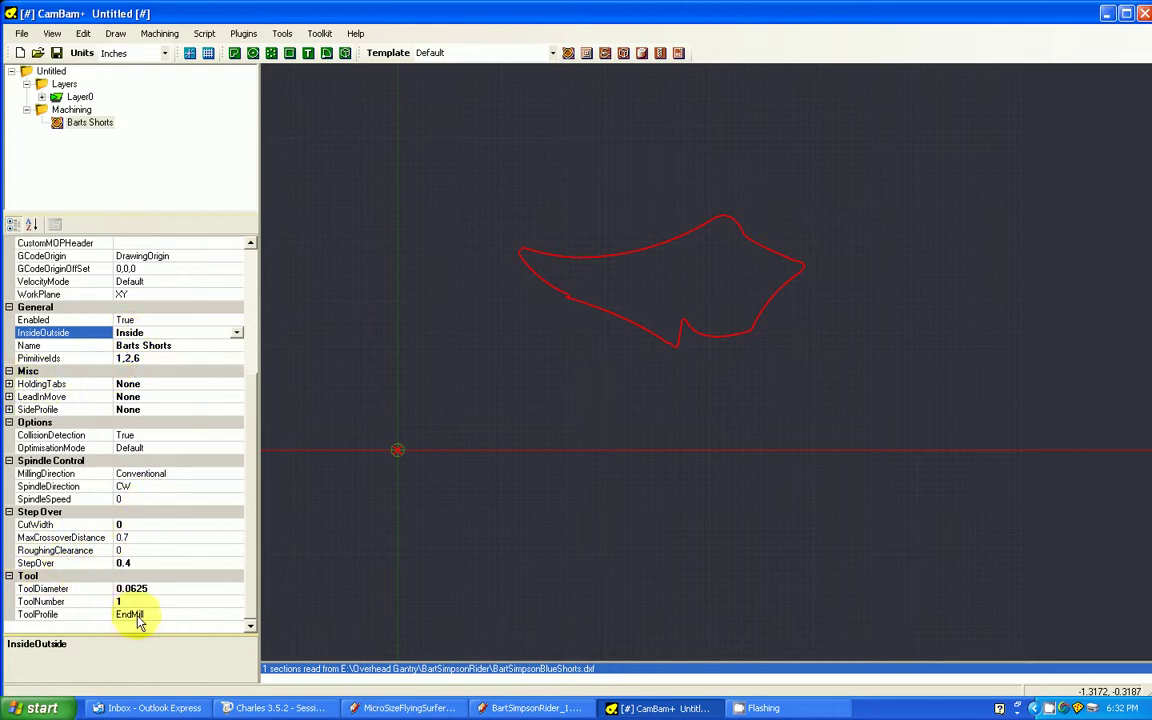
pyautogui.click(179, 592)
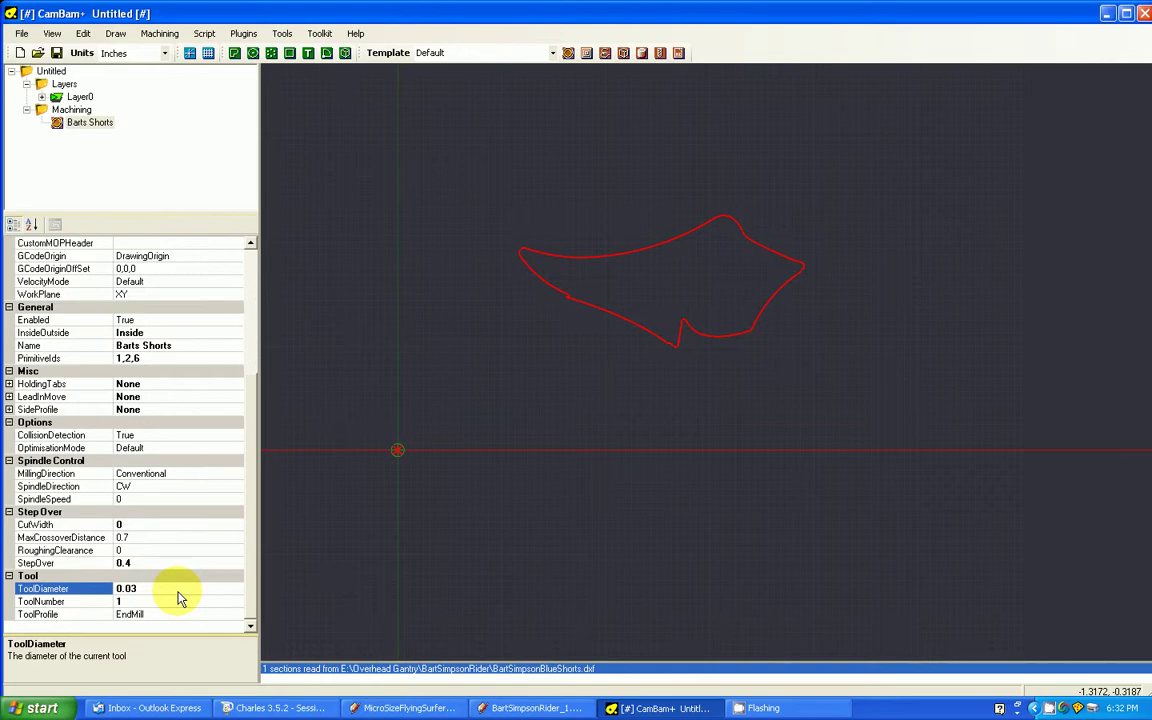
pyautogui.press('Return')
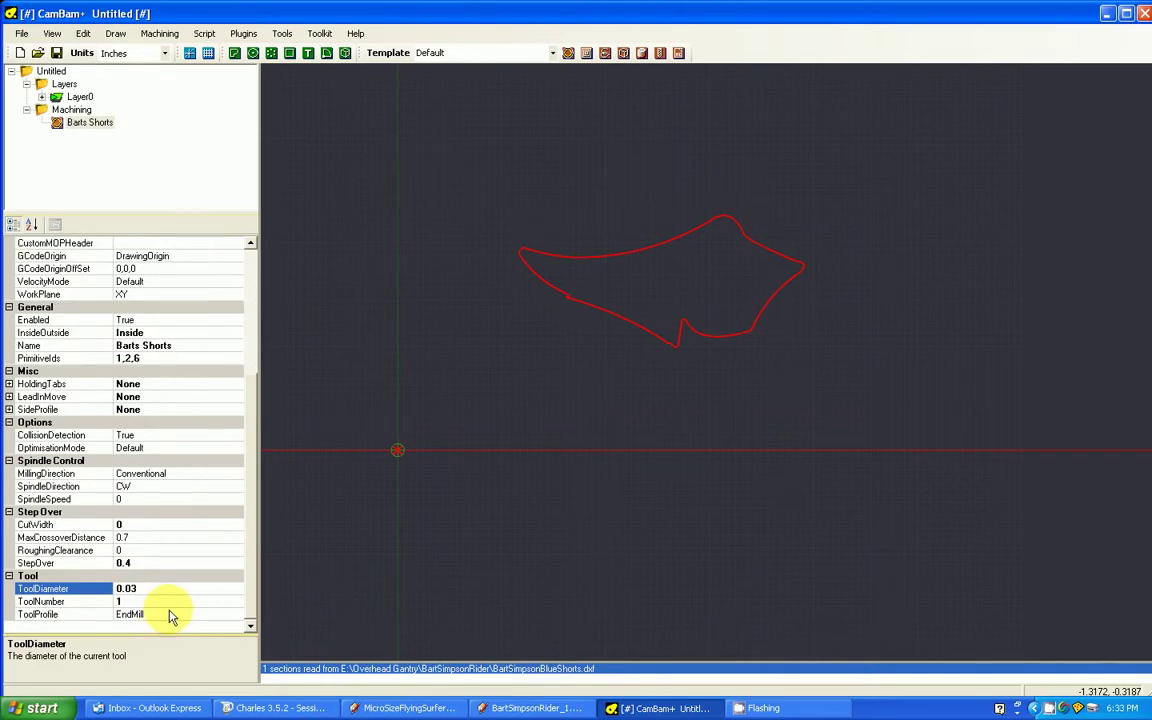
pyautogui.press('Return')
pyautogui.click(173, 603)
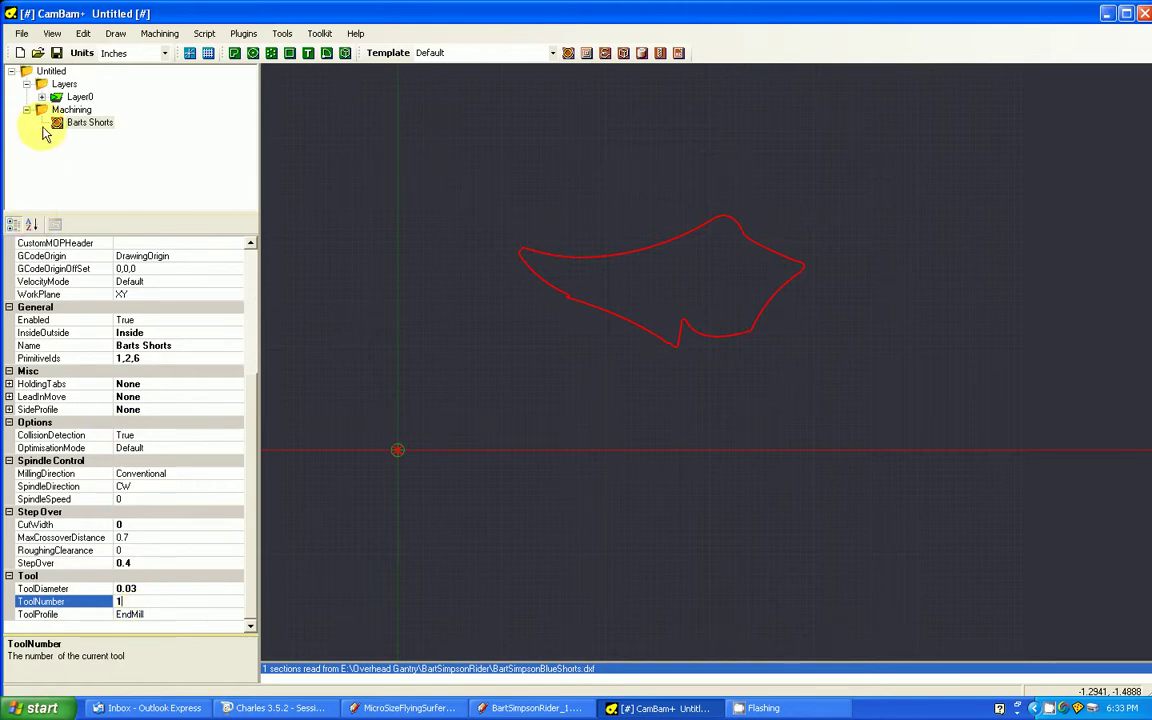
# - Copy the Barts Shorts operation's settings into the machining template
pyautogui.rightClick(74, 123)
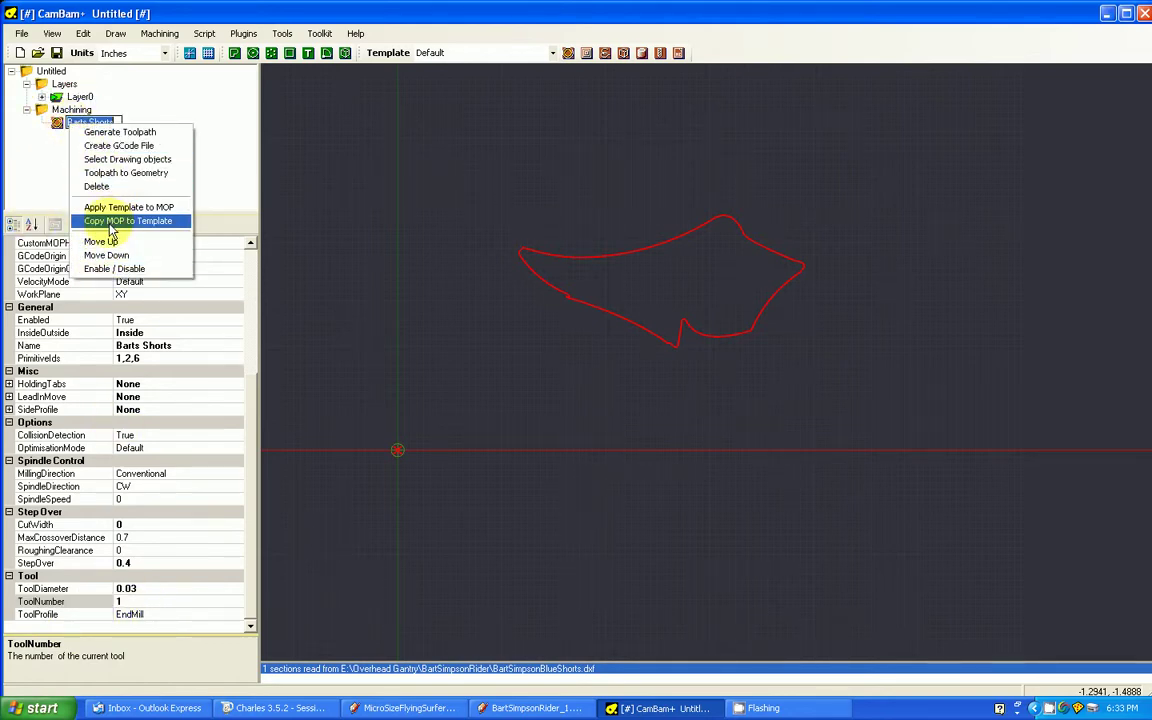
pyautogui.click(111, 223)
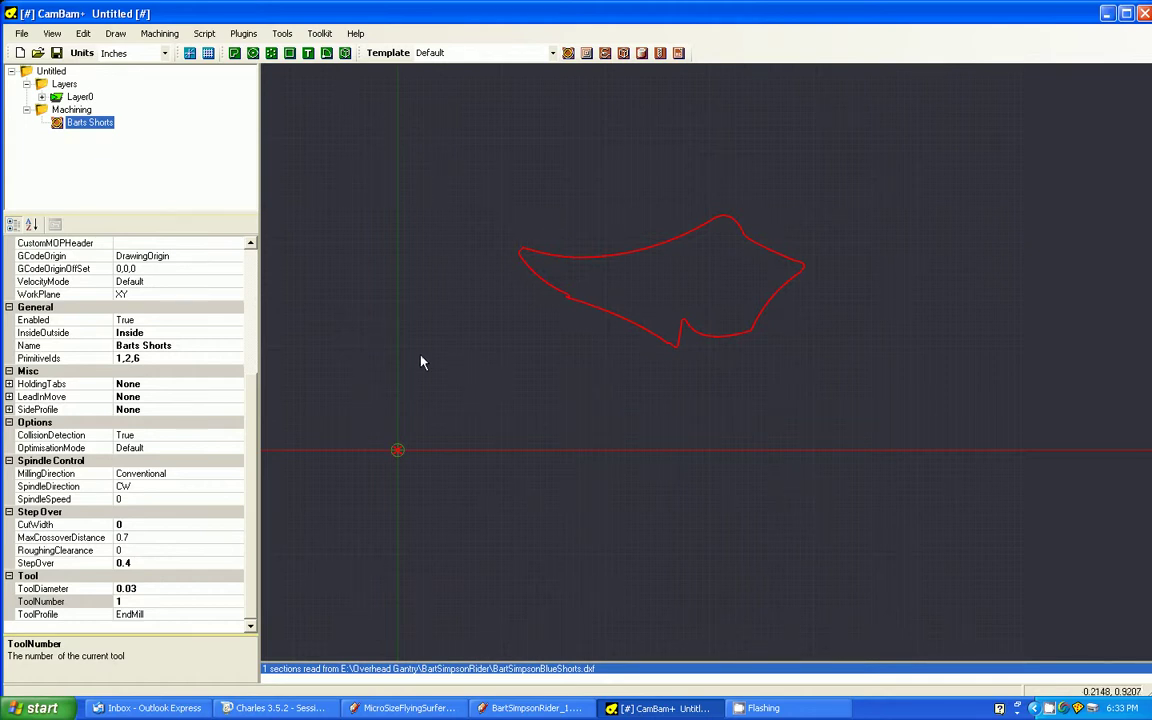
# - Generate the Barts Shorts toolpaths, then cancel saving the BartSimpsonBlueShorts.nc G-code
pyautogui.click(163, 54)
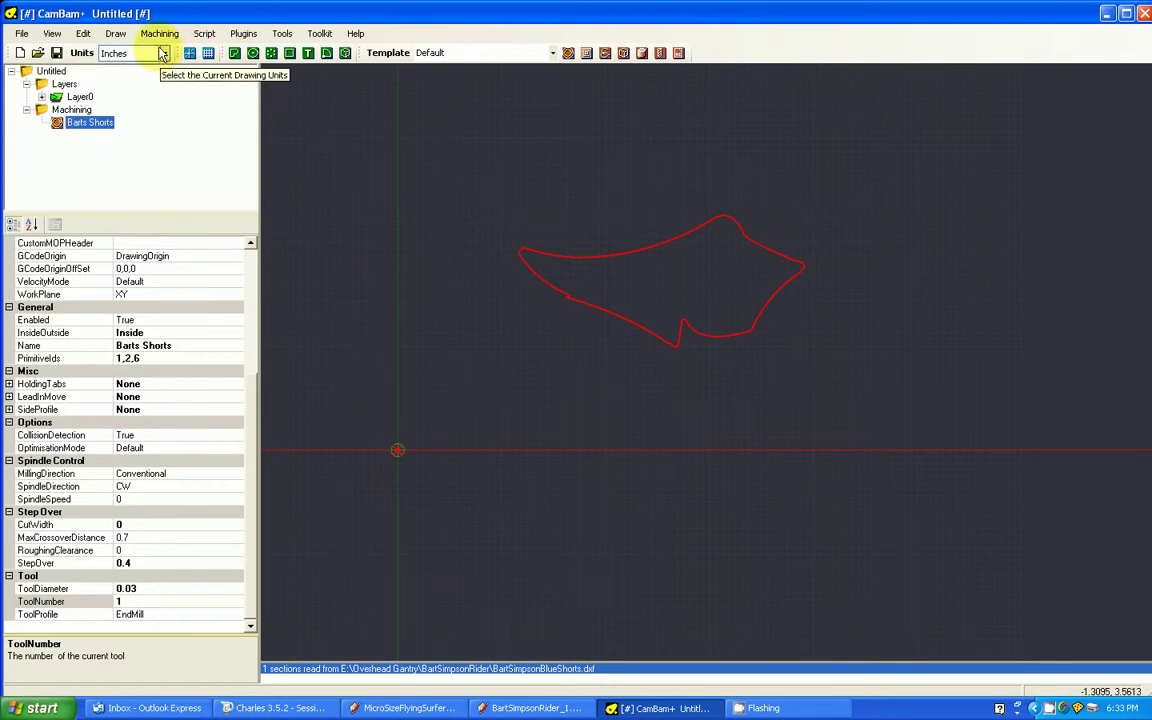
pyautogui.click(156, 36)
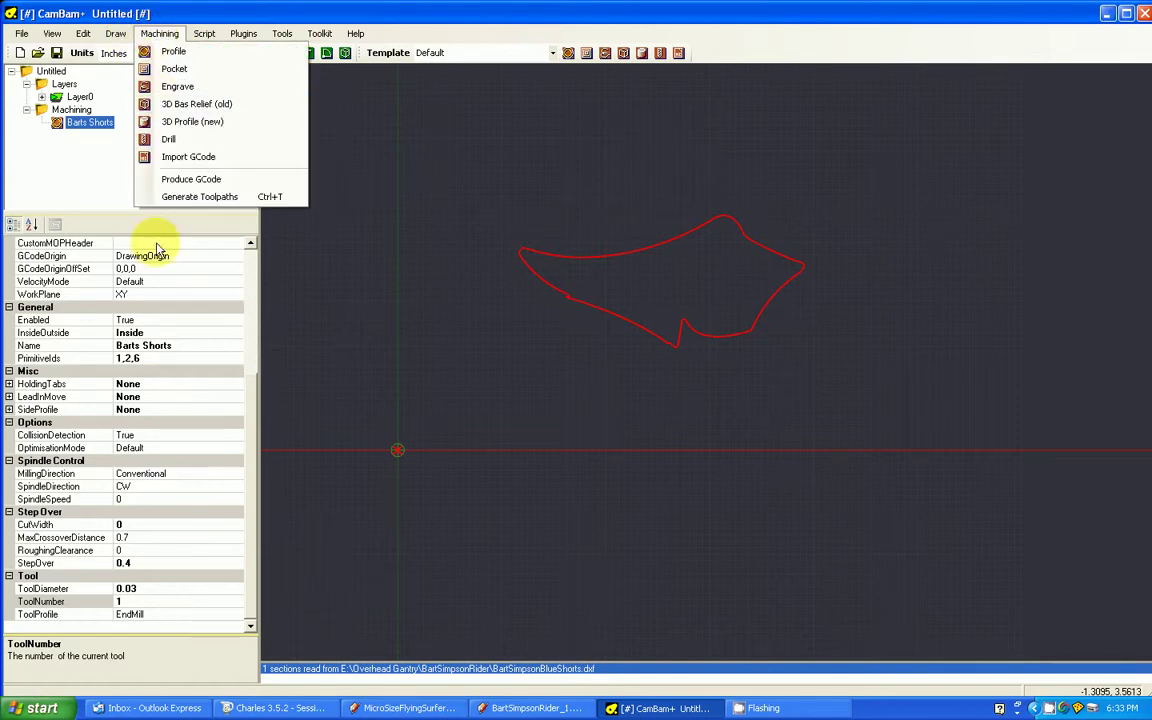
pyautogui.click(171, 197)
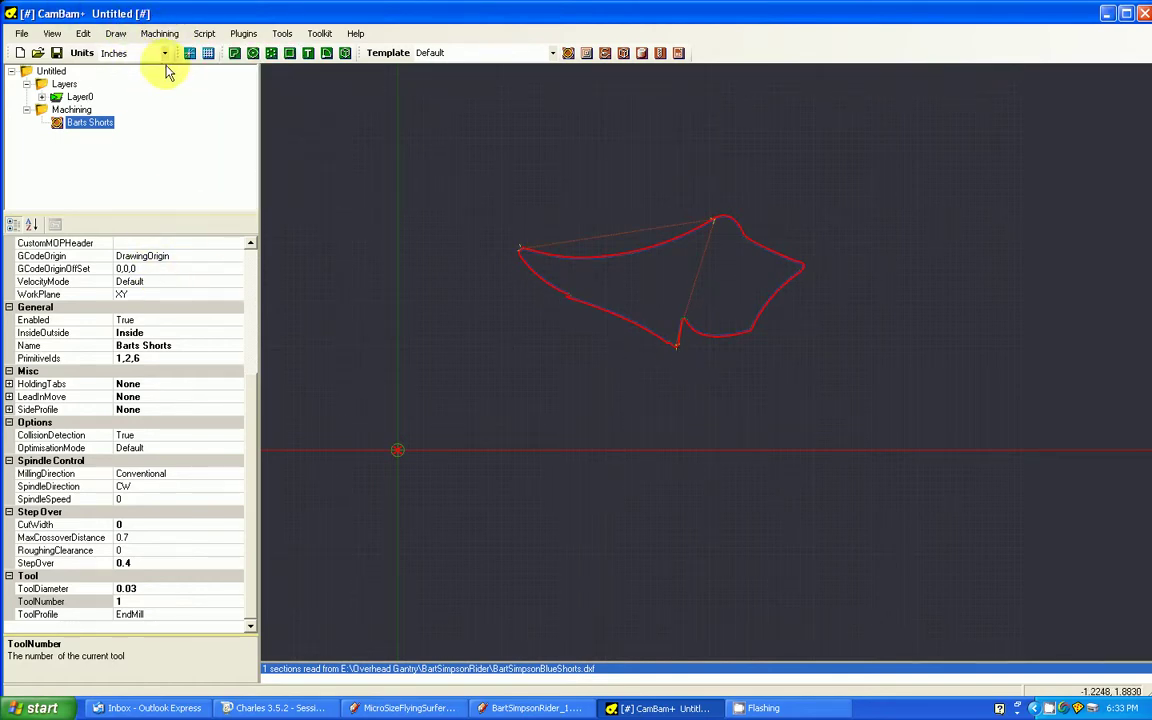
pyautogui.click(159, 33)
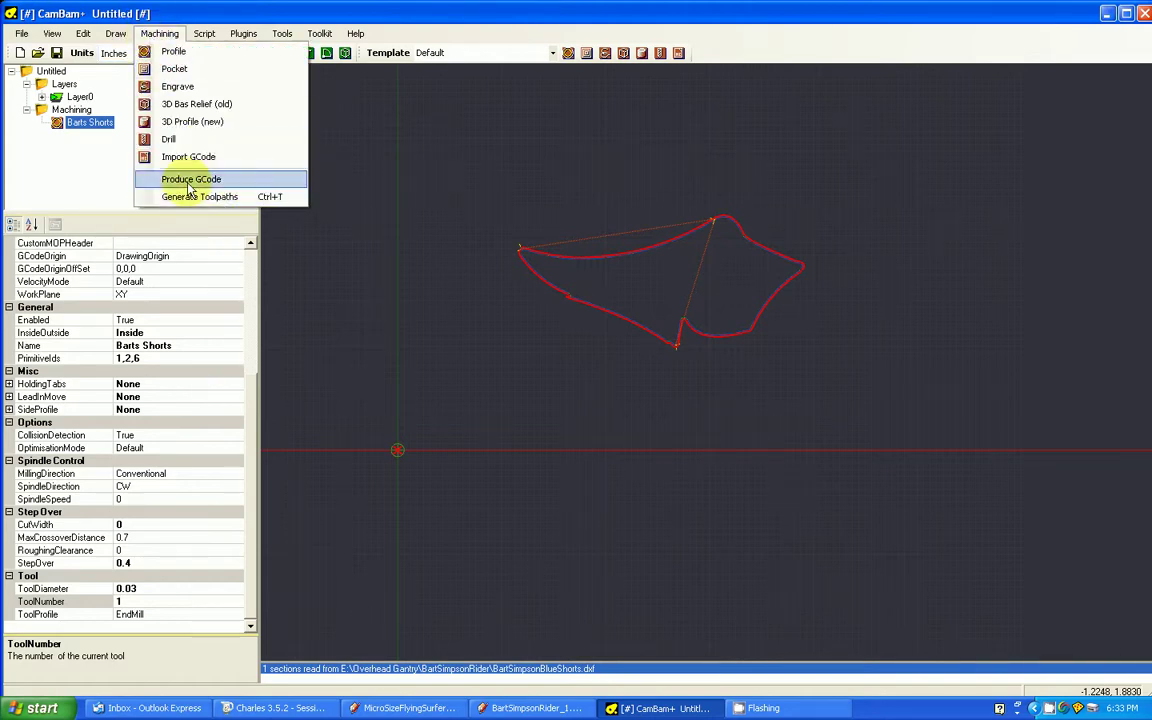
pyautogui.click(189, 182)
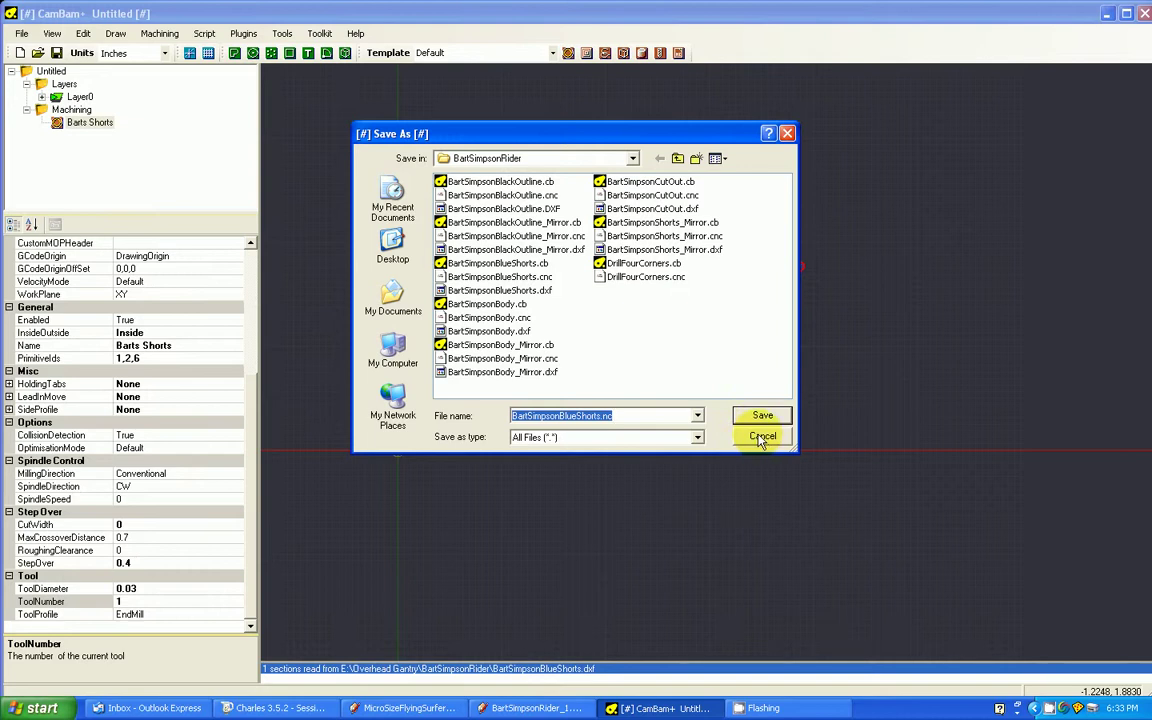
pyautogui.click(760, 438)
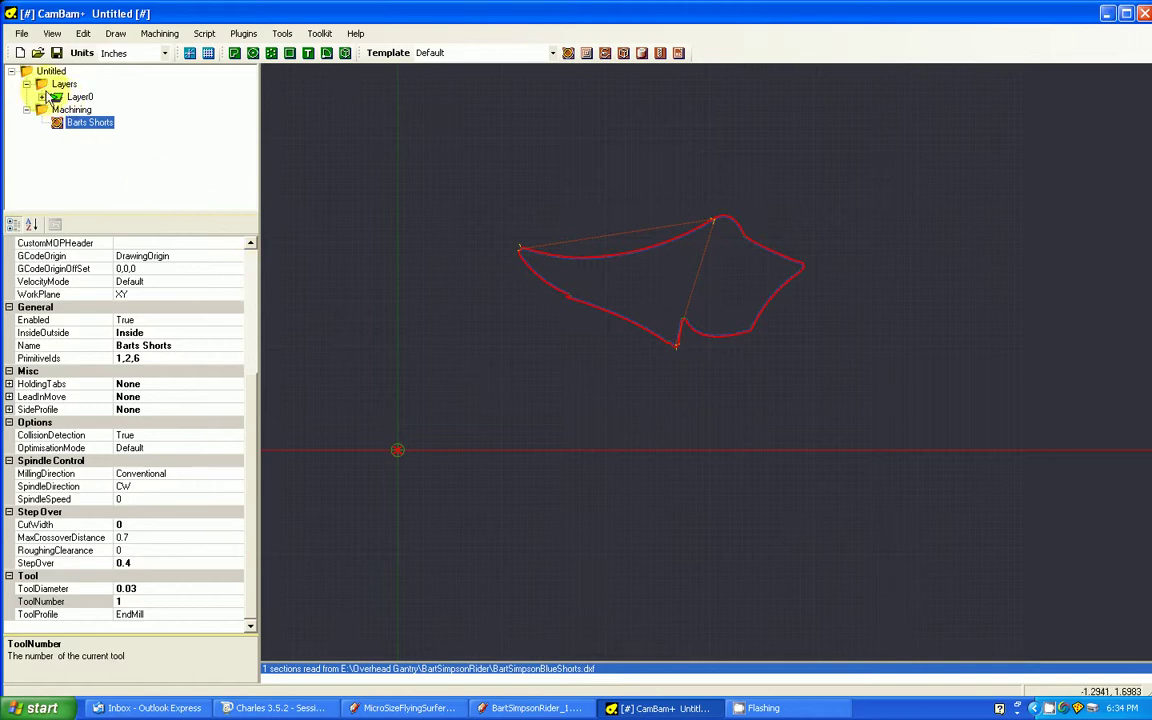
# - Start a new drawing without saving the shorts changes
pyautogui.click(21, 34)
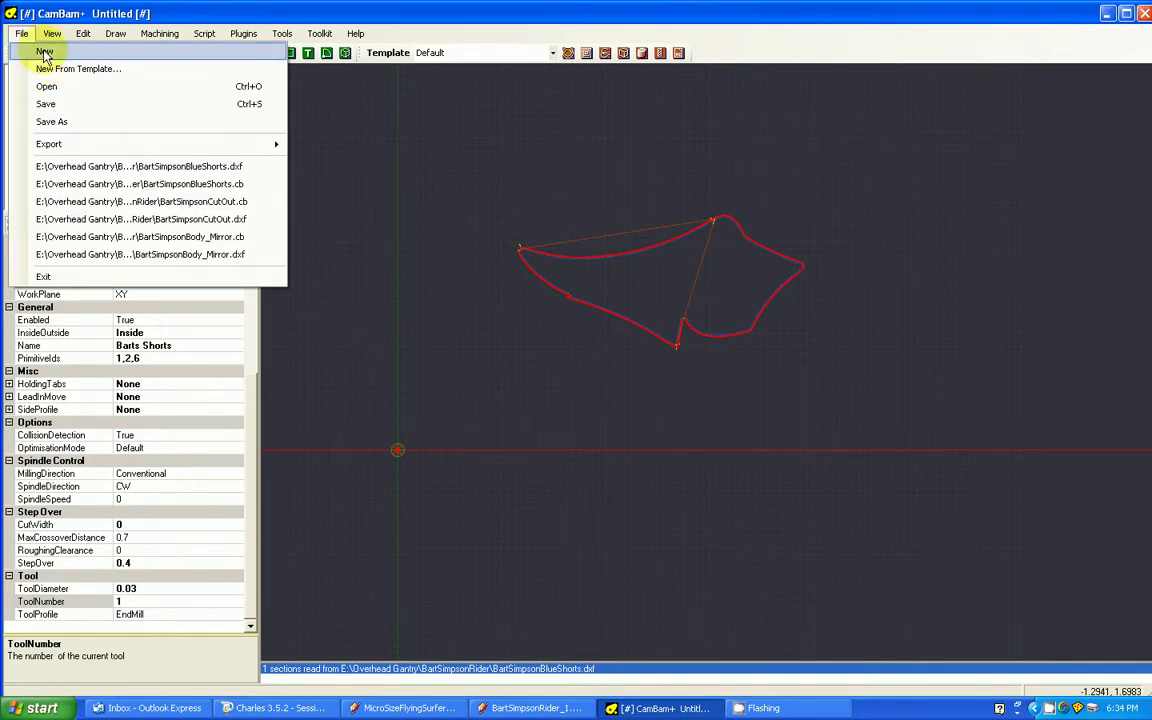
pyautogui.click(44, 50)
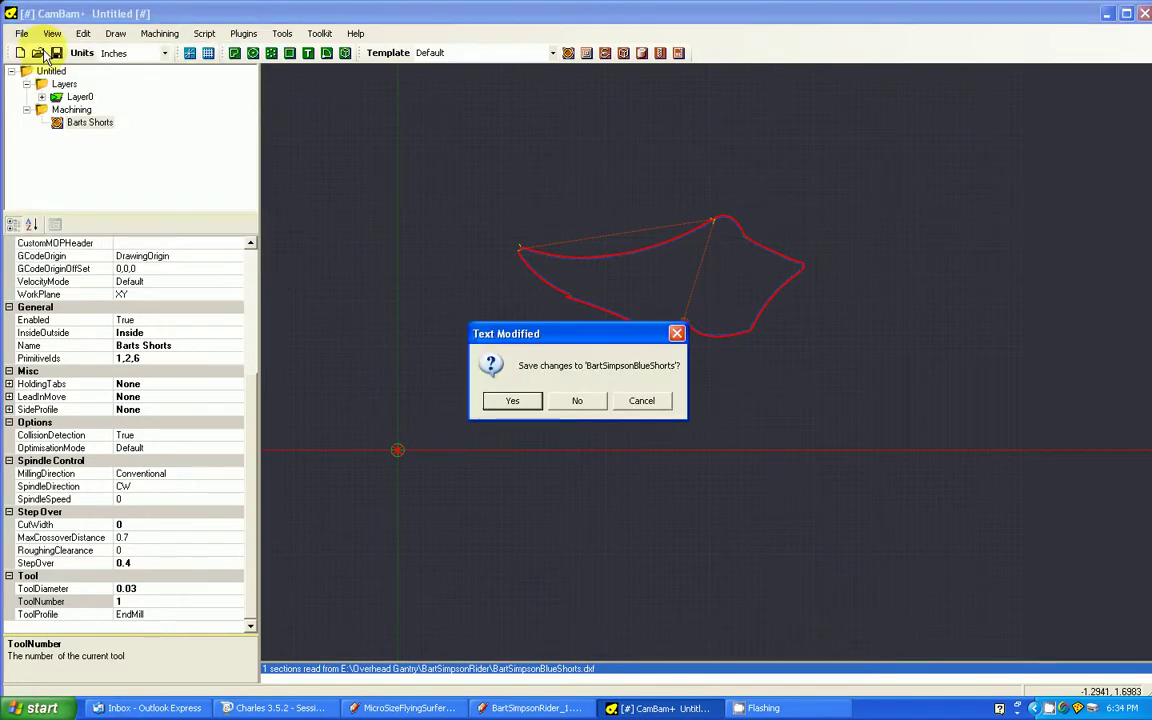
pyautogui.click(580, 401)
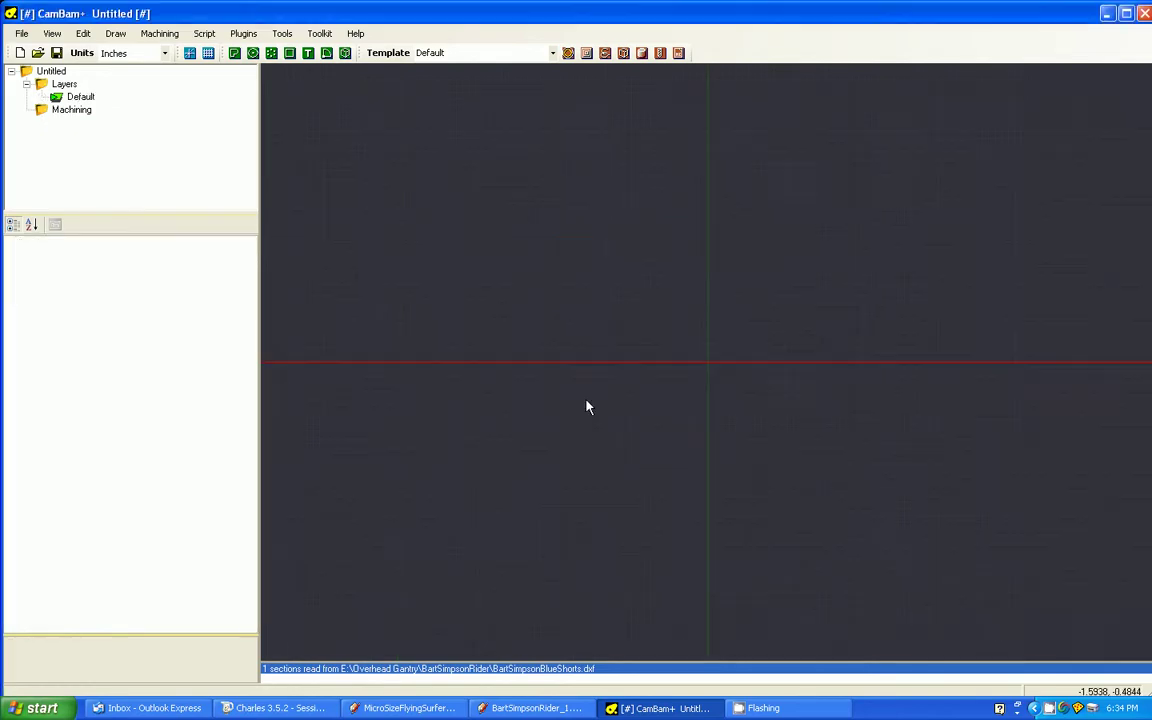
# - Open BartSimpsonBlackOutline.DXF and compare it against the SketchUp model
pyautogui.click(22, 33)
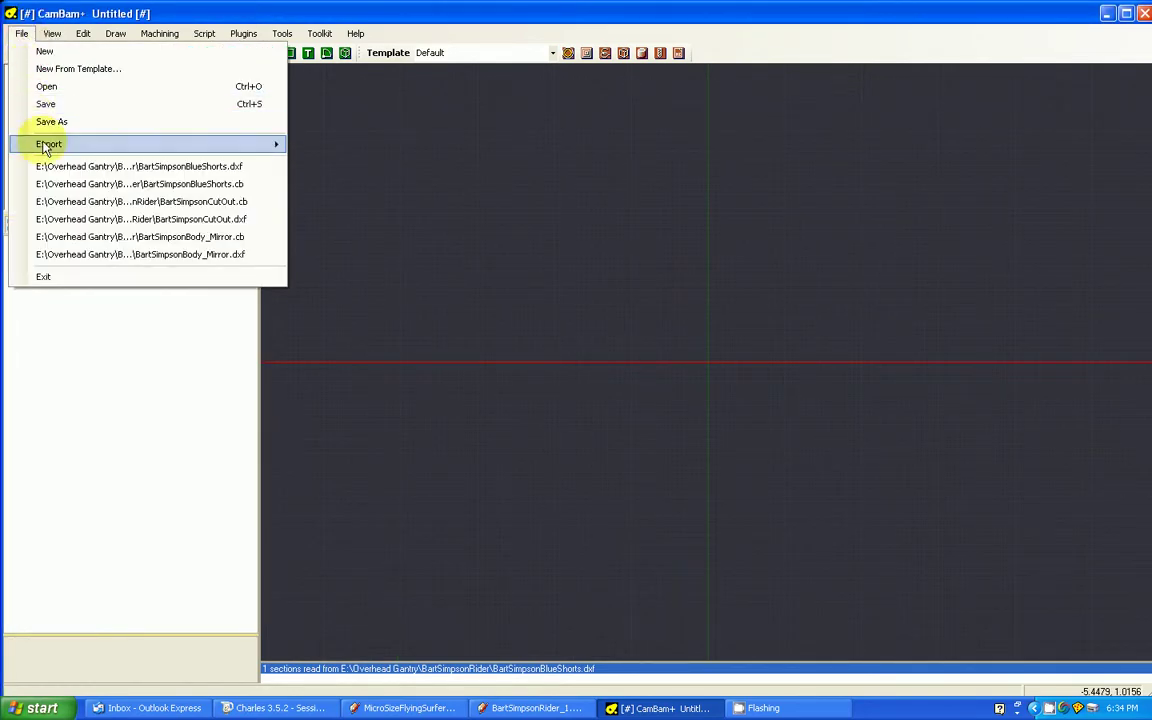
pyautogui.click(44, 85)
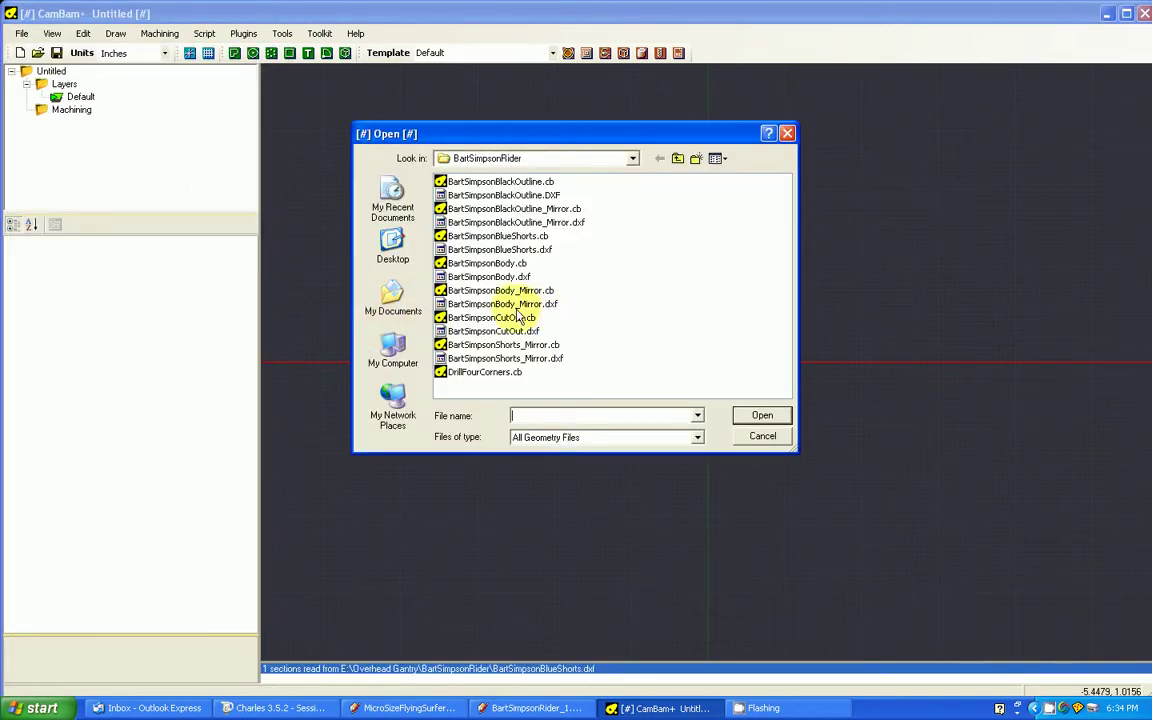
pyautogui.click(503, 195)
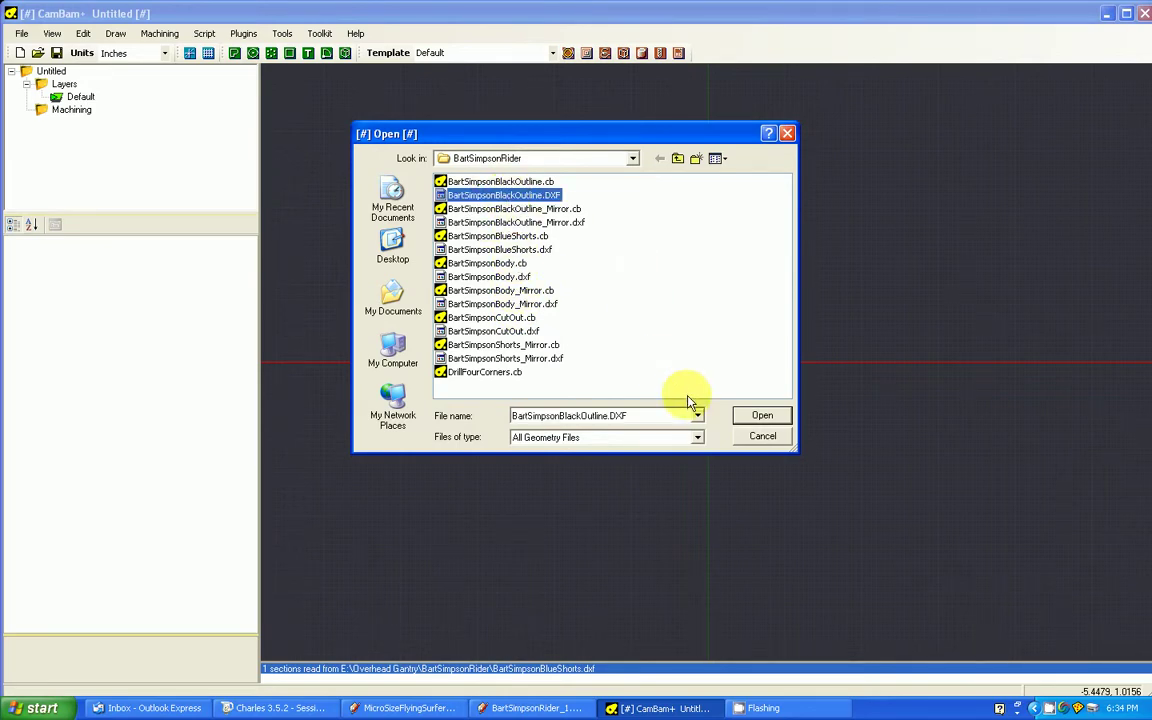
pyautogui.click(762, 417)
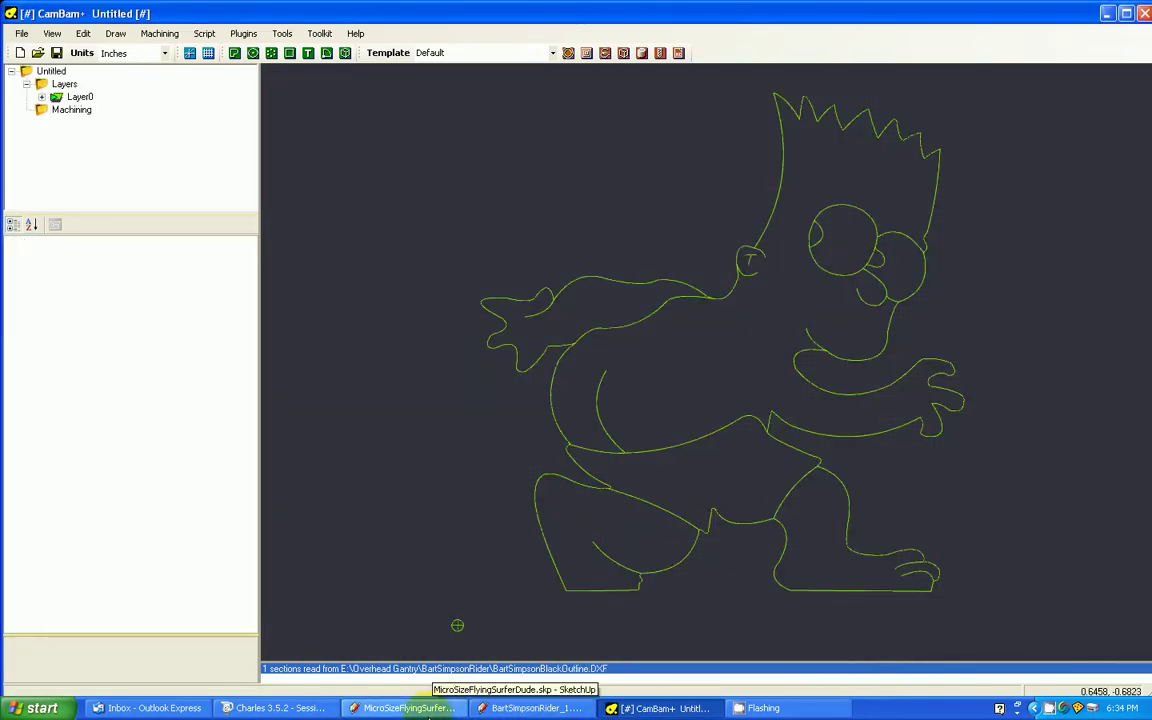
pyautogui.click(515, 708)
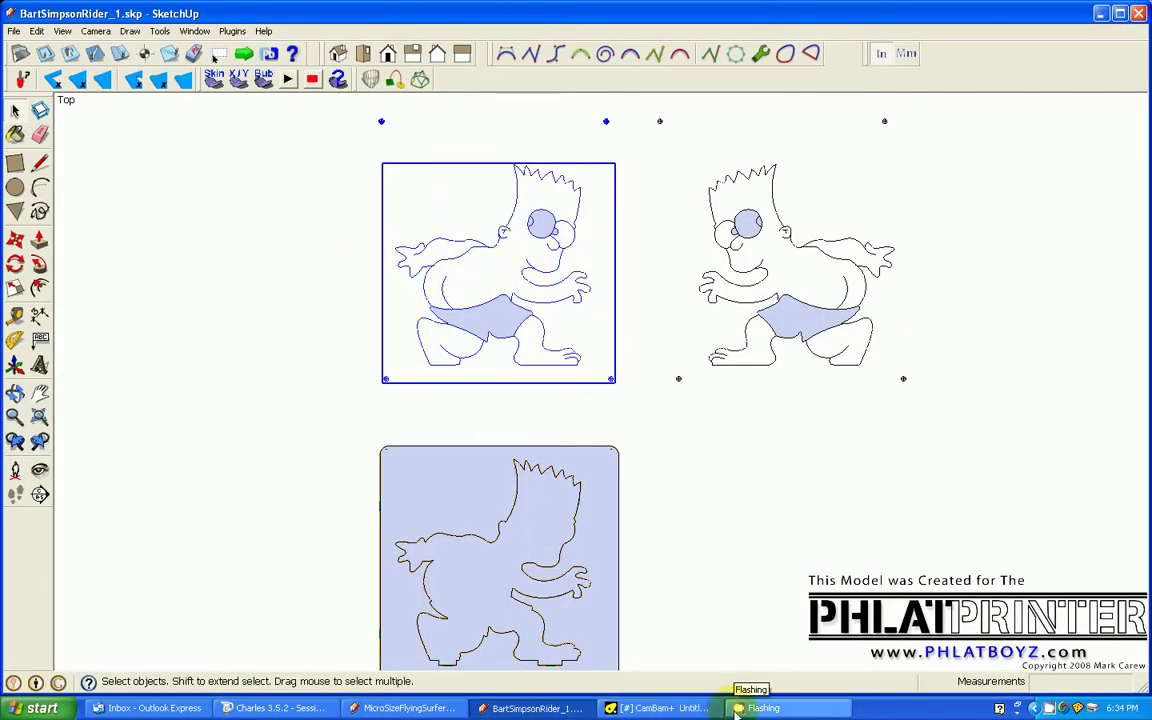
pyautogui.click(660, 708)
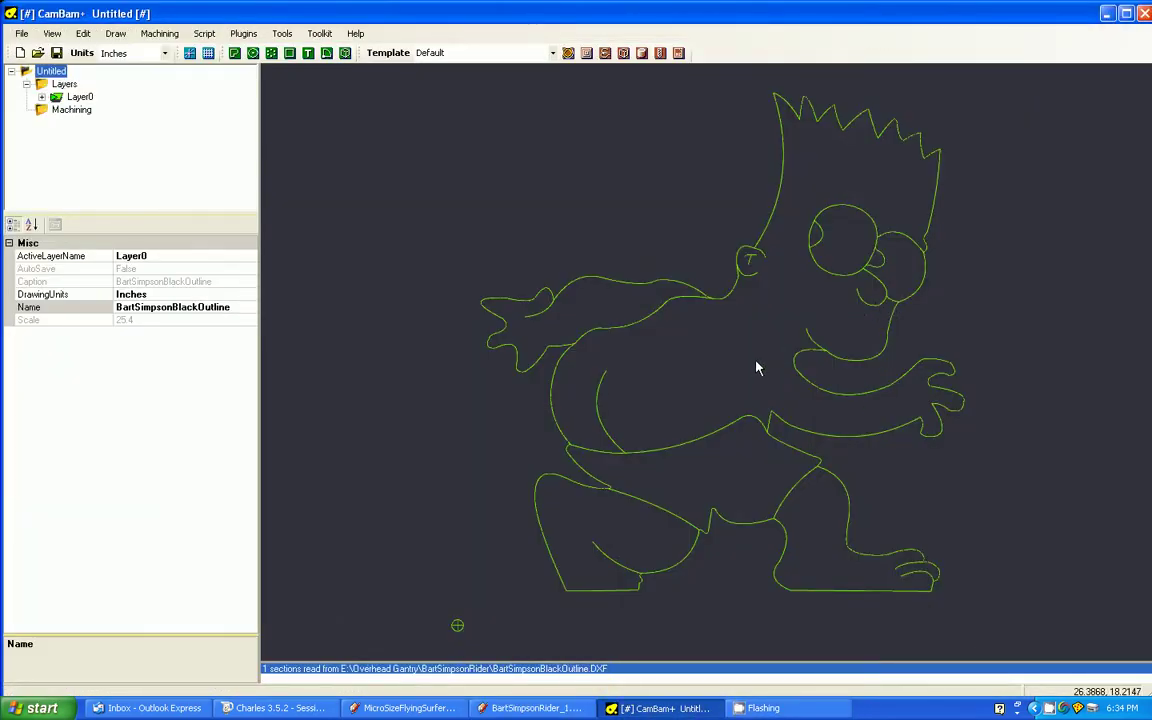
# - Translate the drawing from the reference point below Bart to the origin, with nothing selected
pyautogui.scroll(-5, 503, 348)
pyautogui.scroll(-2, 590, 380)
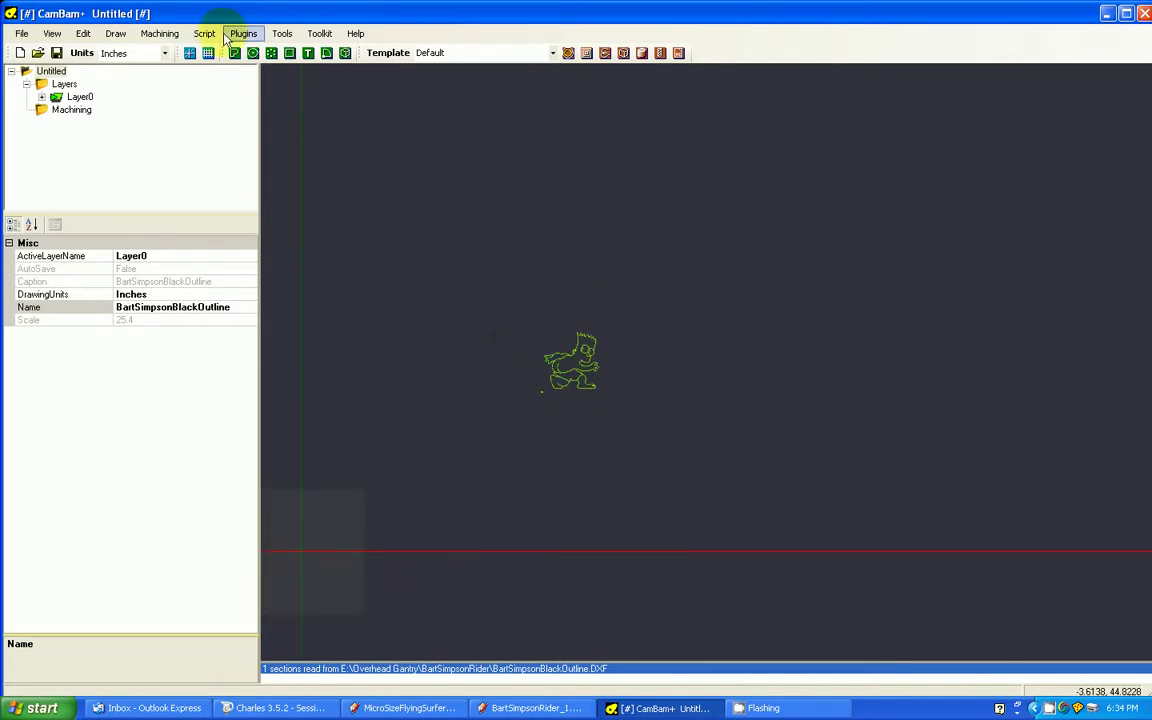
pyautogui.click(66, 34)
pyautogui.moveTo(82, 33)
pyautogui.moveTo(149, 231)
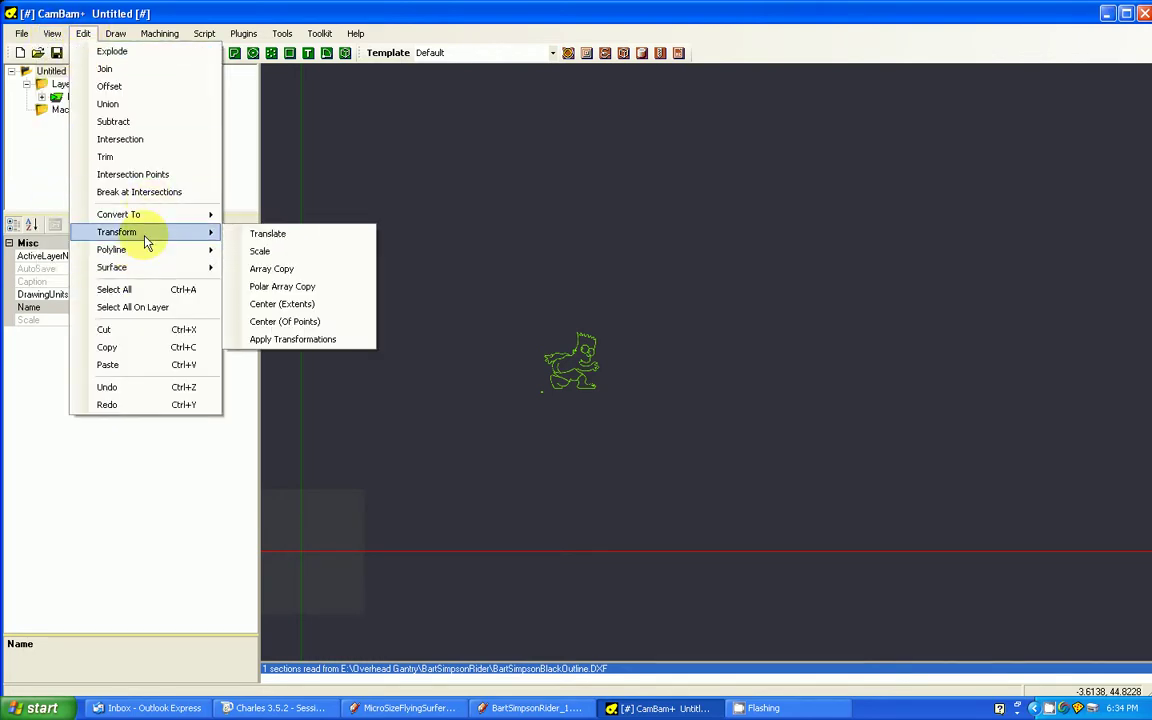
pyautogui.click(268, 234)
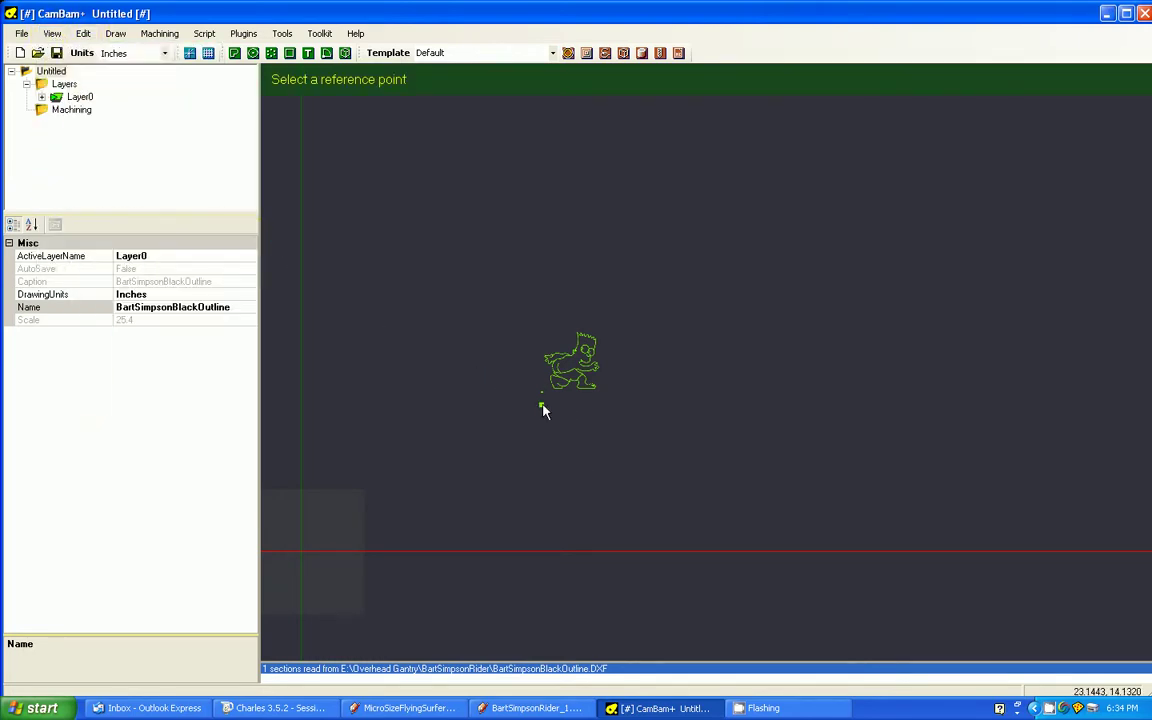
pyautogui.click(541, 394)
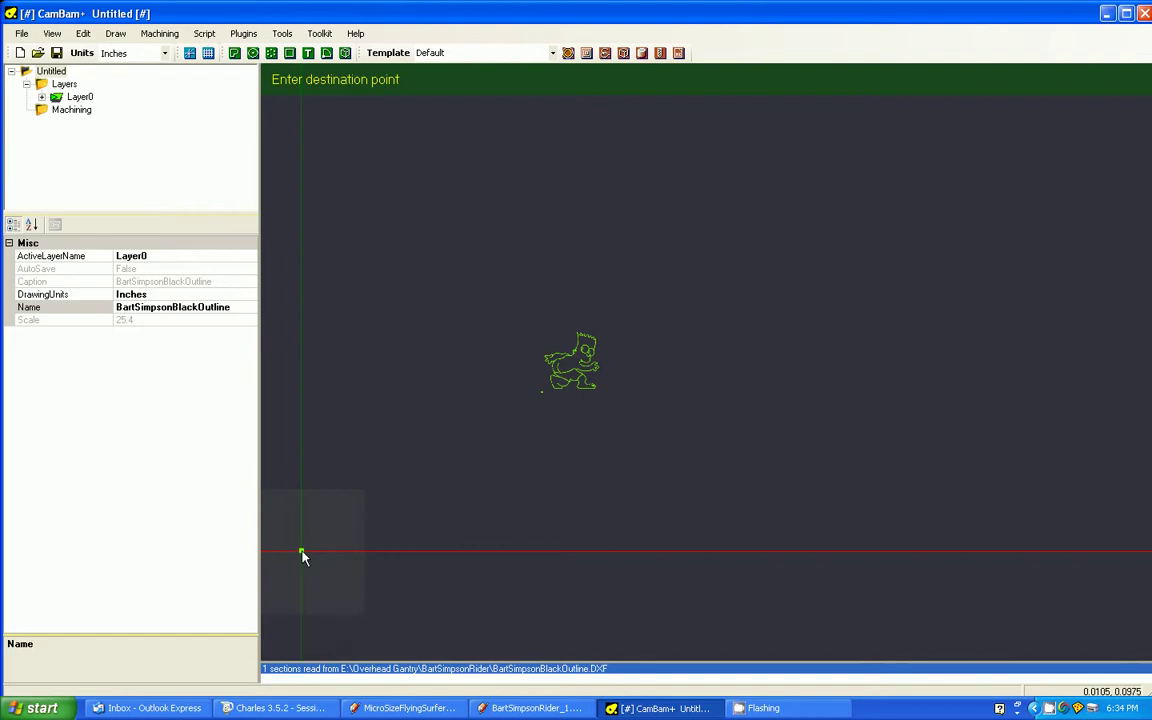
pyautogui.click(302, 554)
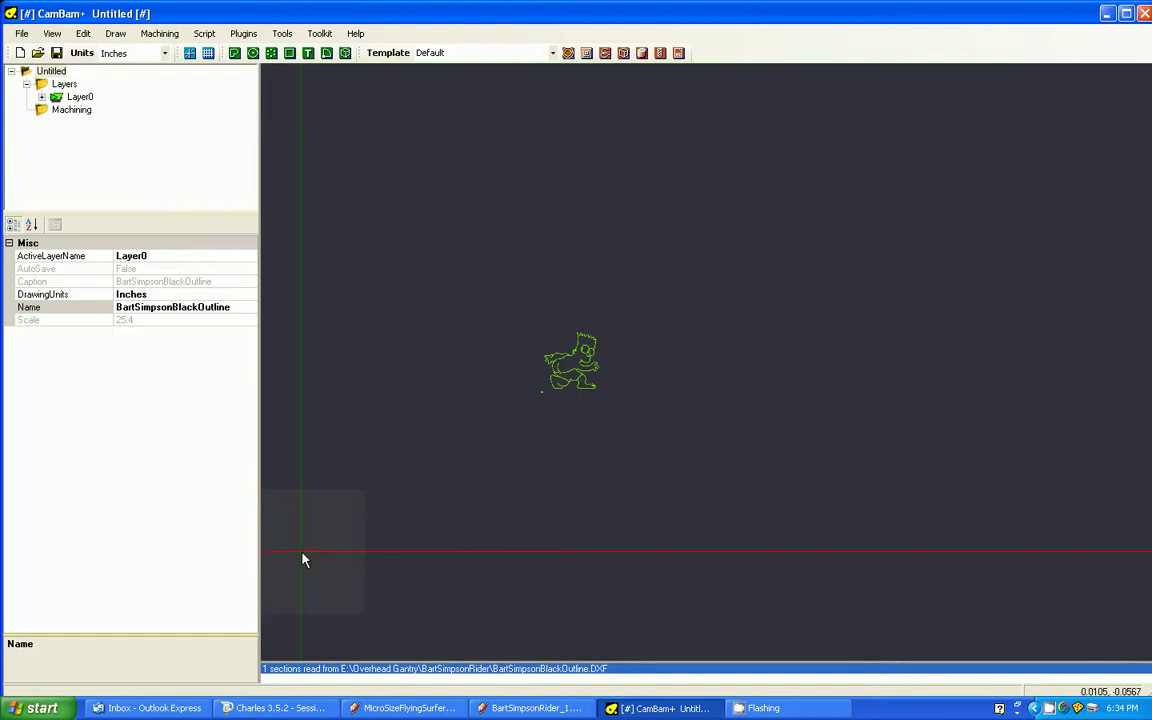
# - Box-select the whole Bart outline and translate its reference point to the origin
pyautogui.moveTo(532, 317); pyautogui.dragTo(676, 483)
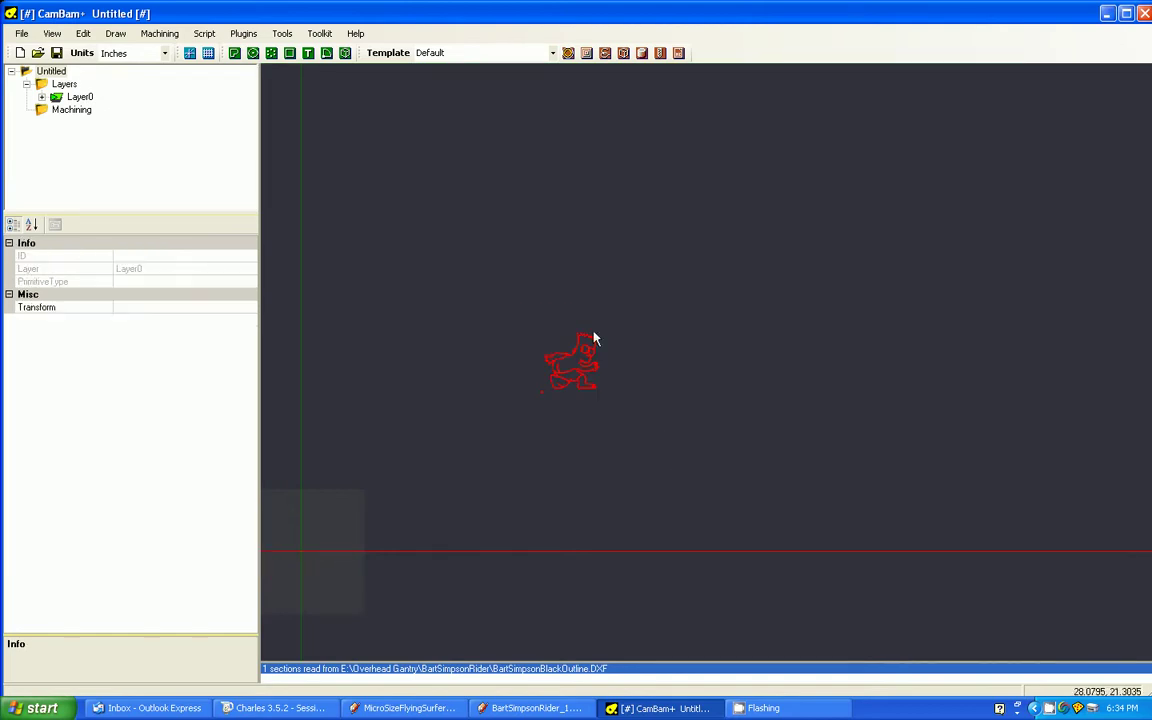
pyautogui.click(83, 34)
pyautogui.moveTo(132, 231)
pyautogui.click(268, 234)
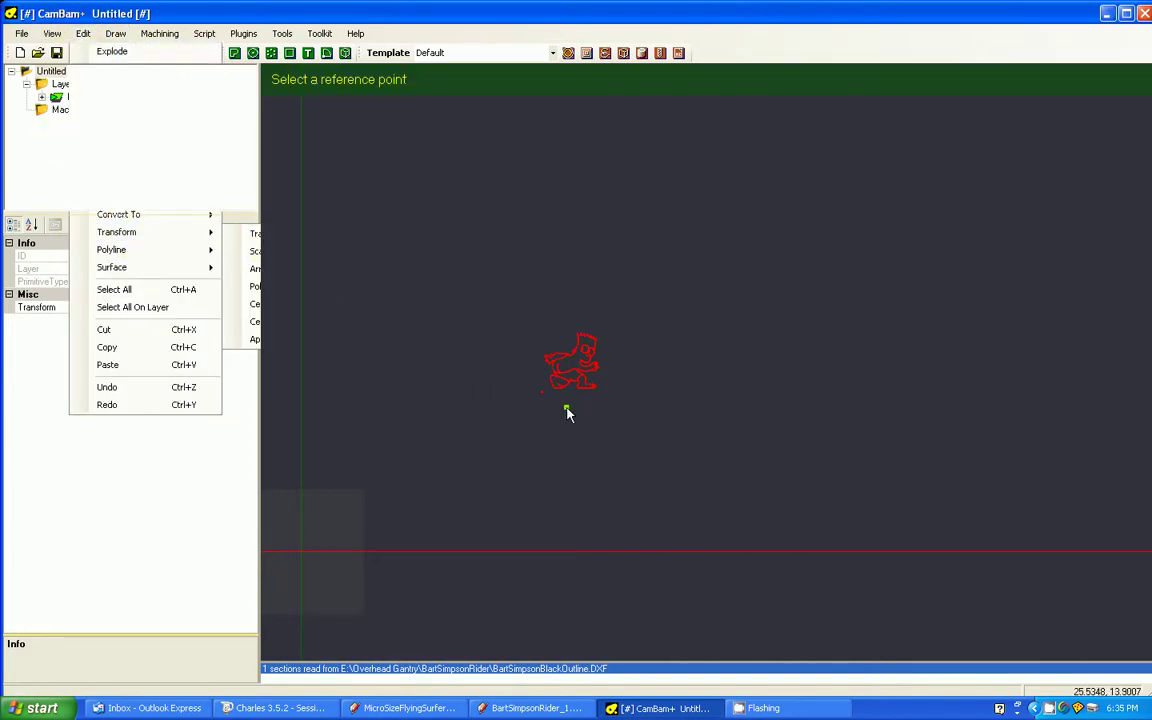
pyautogui.moveTo(541, 397)
pyautogui.mouseDown()
pyautogui.moveTo(298, 566)
pyautogui.moveTo(301, 551)
pyautogui.mouseUp()
pyautogui.click(301, 552)
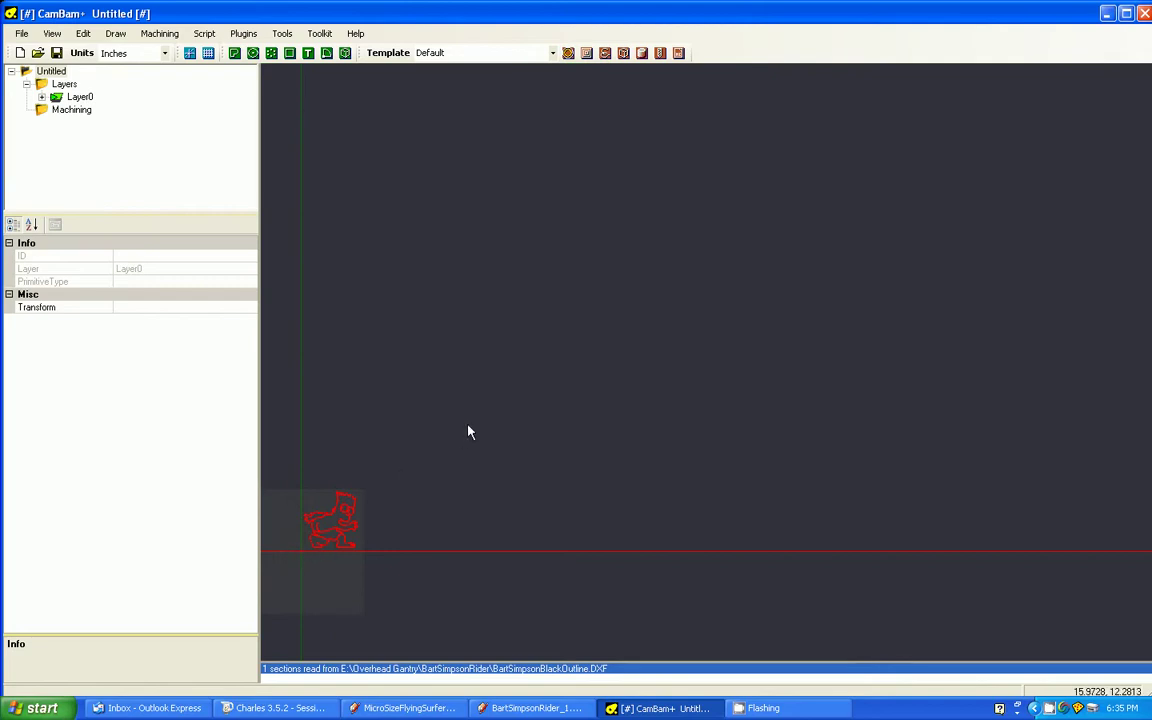
pyautogui.scroll(-2, 1150, 340)
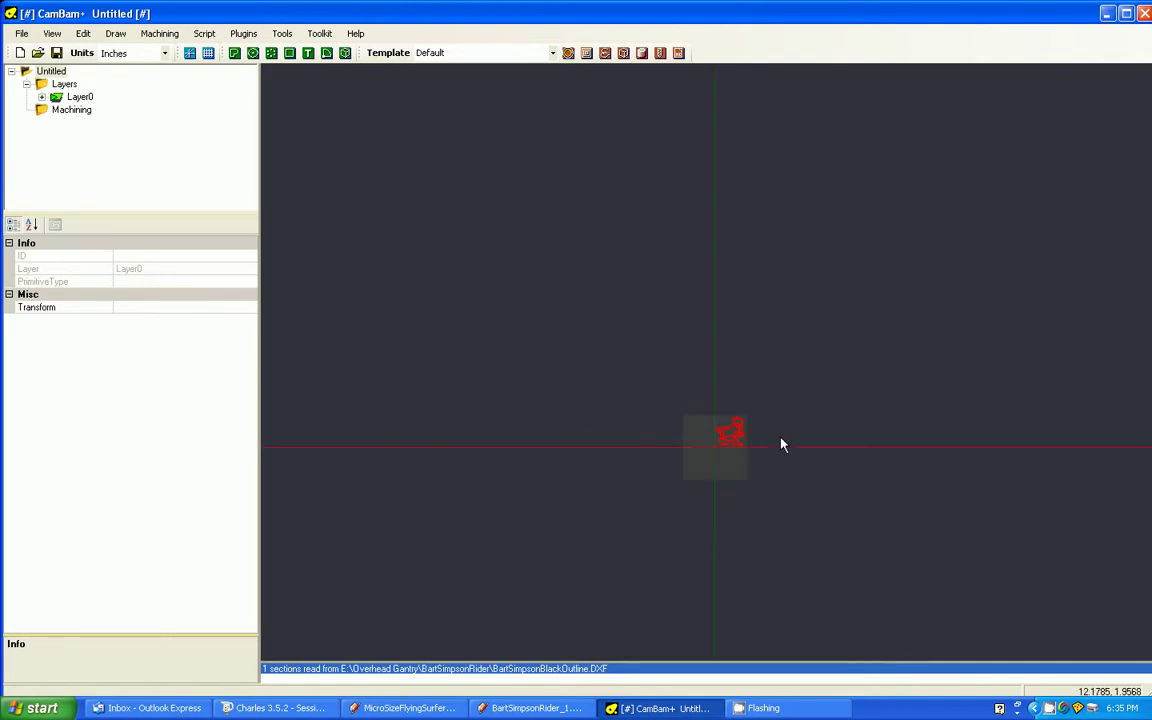
pyautogui.scroll(5, 700, 435)
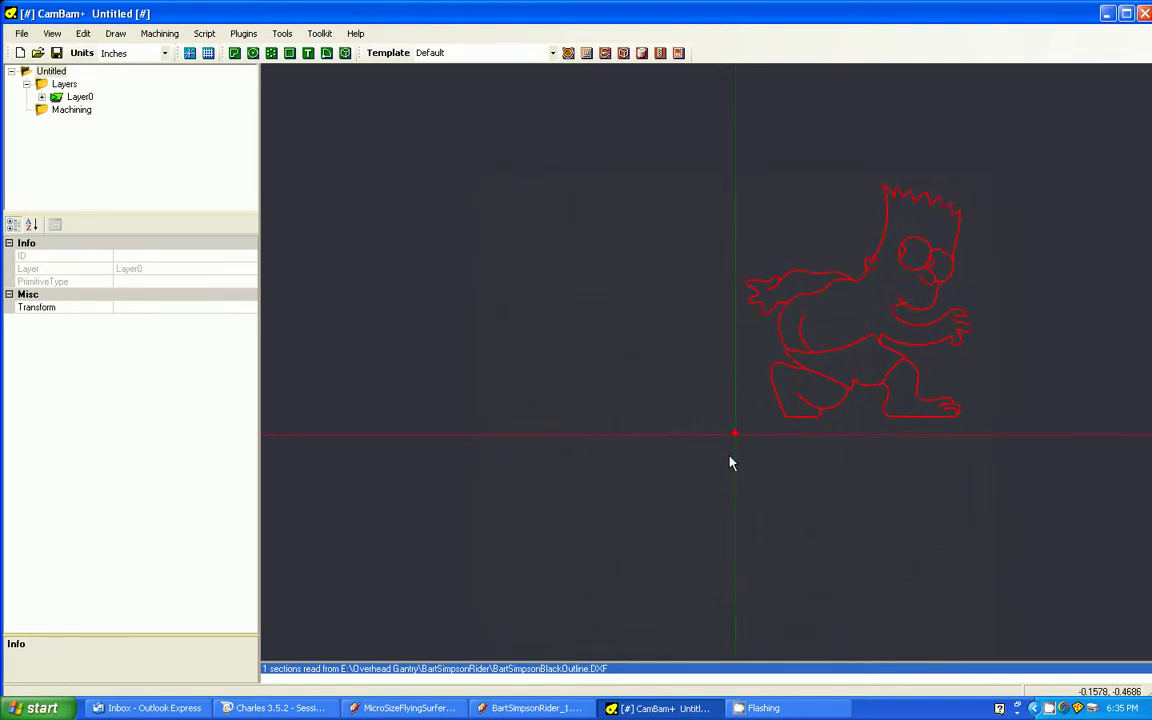
pyautogui.scroll(4, 731, 445)
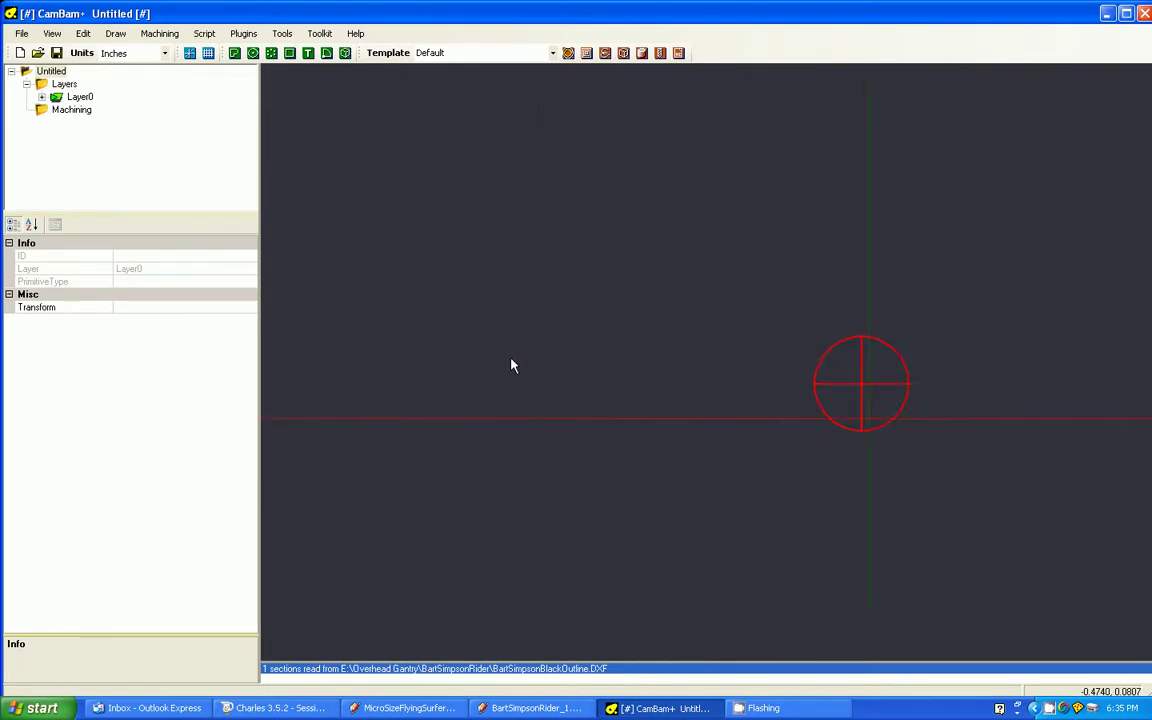
pyautogui.scroll(-3, 855, 328)
pyautogui.moveTo(845, 316); pyautogui.dragTo(665, 276)
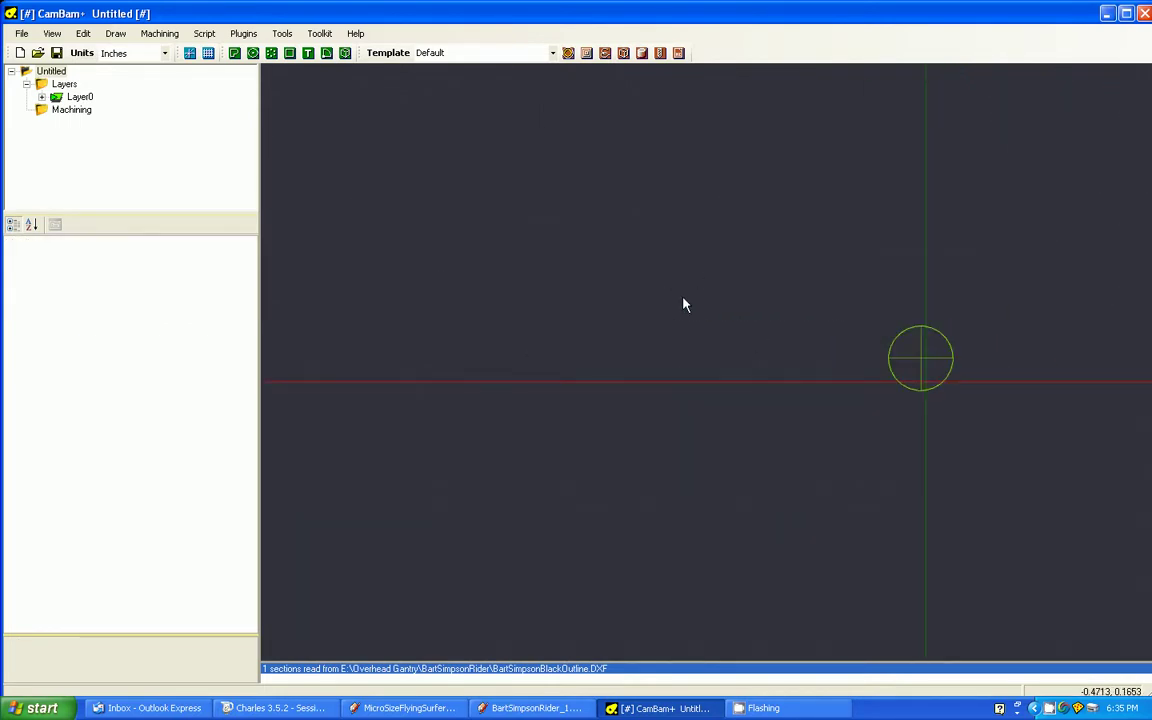
# - Begin a Translate from the circle's centre, then cancel it
pyautogui.click(84, 34)
pyautogui.moveTo(172, 234)
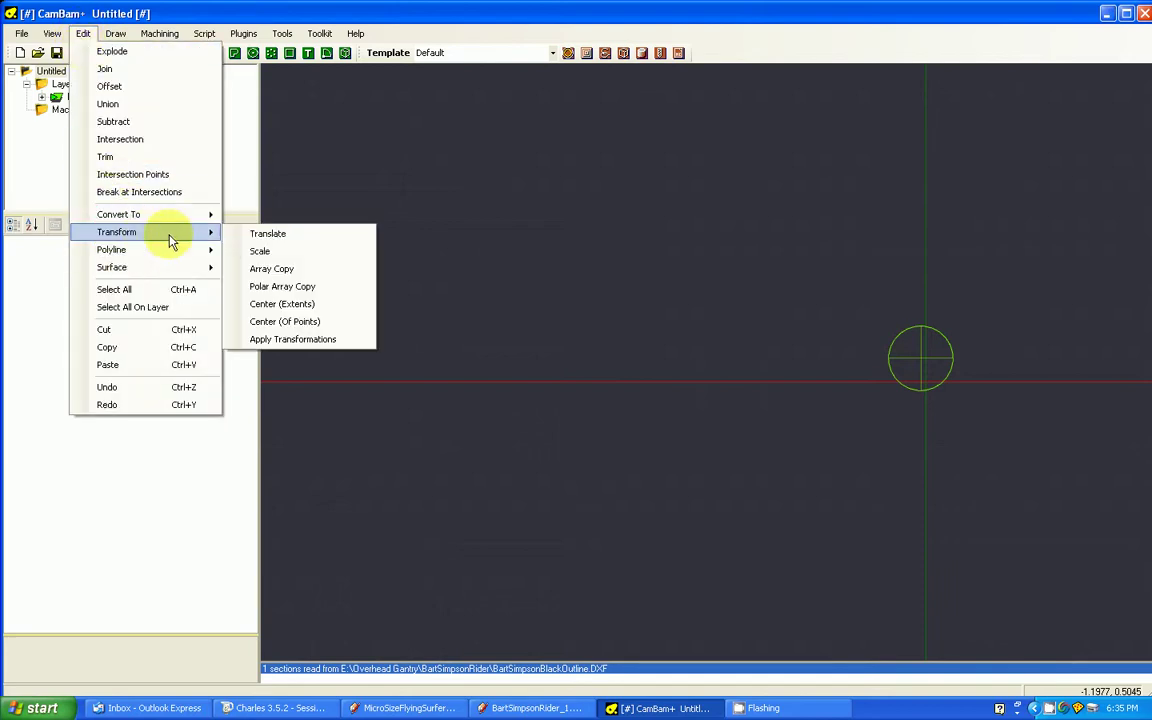
pyautogui.click(285, 236)
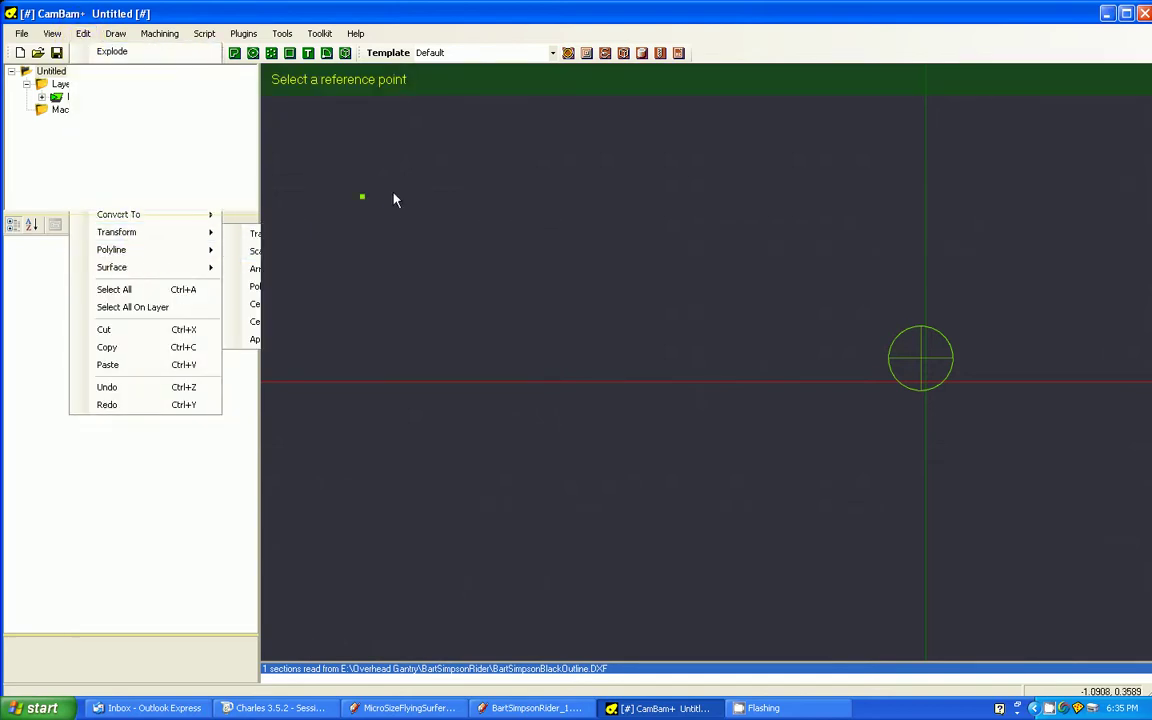
pyautogui.click(921, 361)
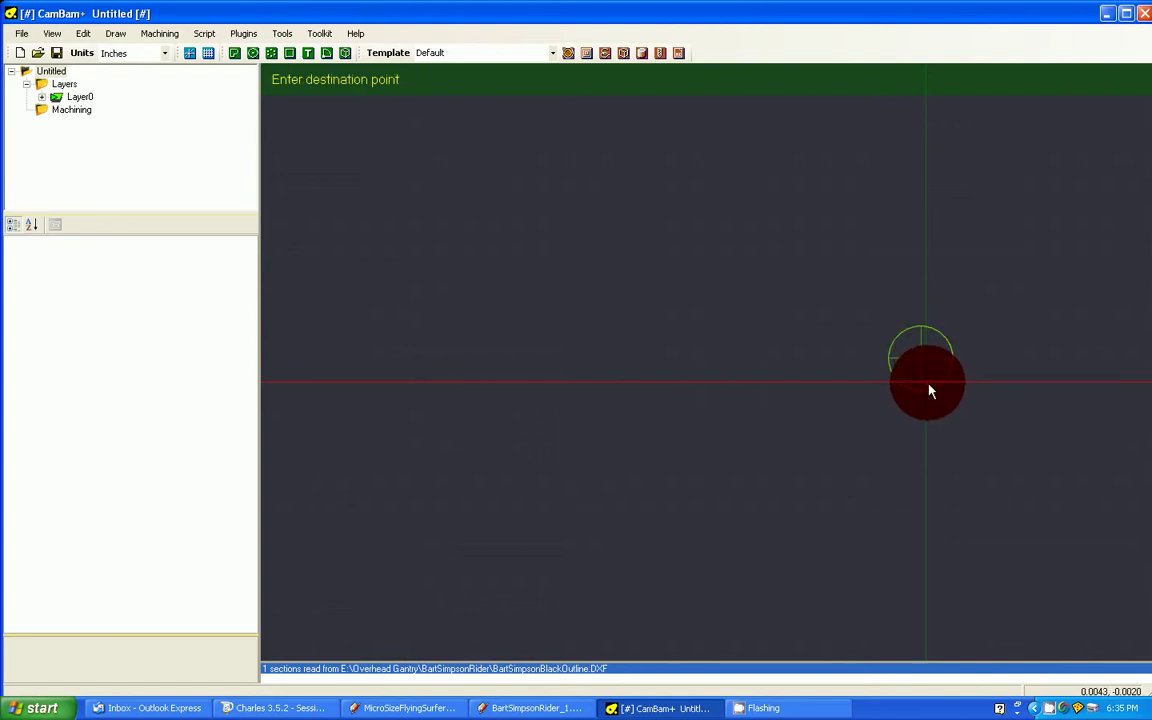
pyautogui.click(929, 391)
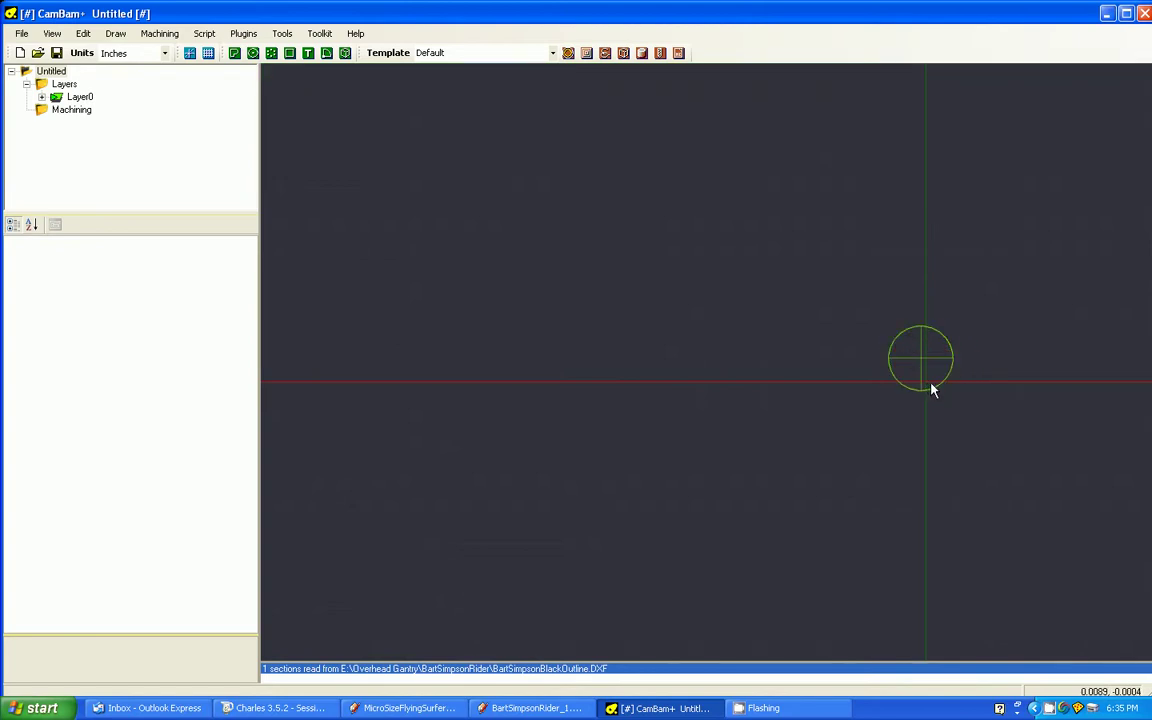
# - Select the small circle and translate its centre exactly onto the origin
pyautogui.scroll(-2, 937, 365)
pyautogui.moveTo(885, 337); pyautogui.dragTo(972, 437)
pyautogui.click(83, 33)
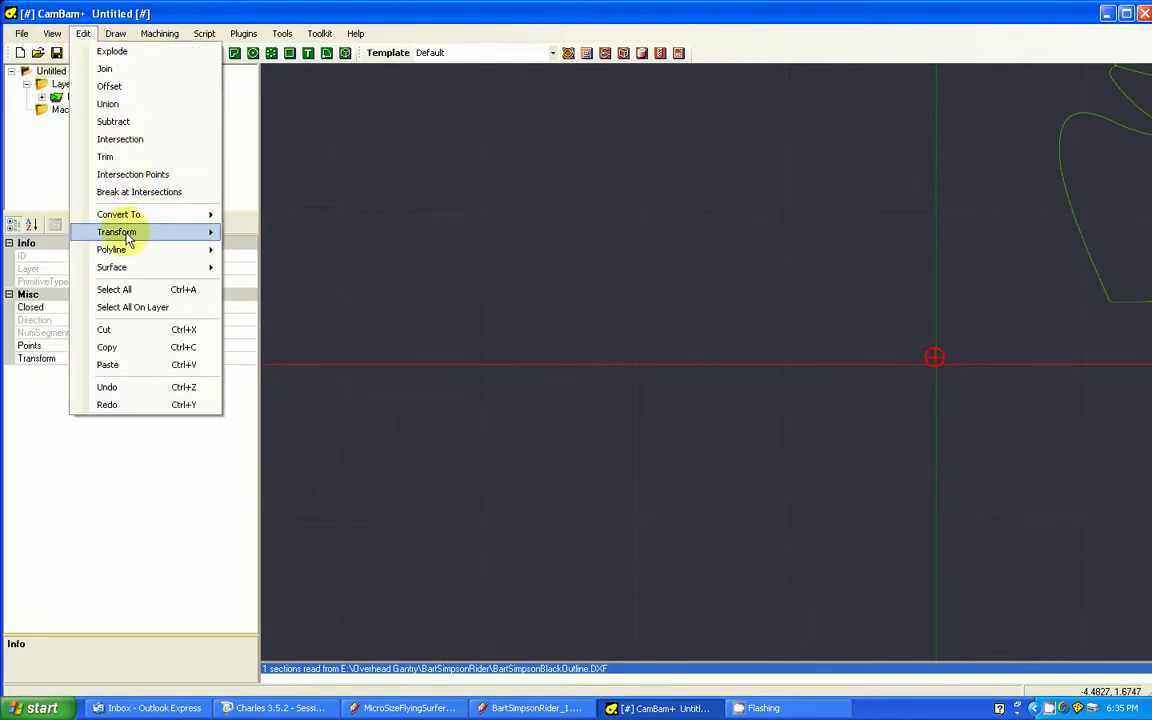
pyautogui.moveTo(127, 235)
pyautogui.click(255, 231)
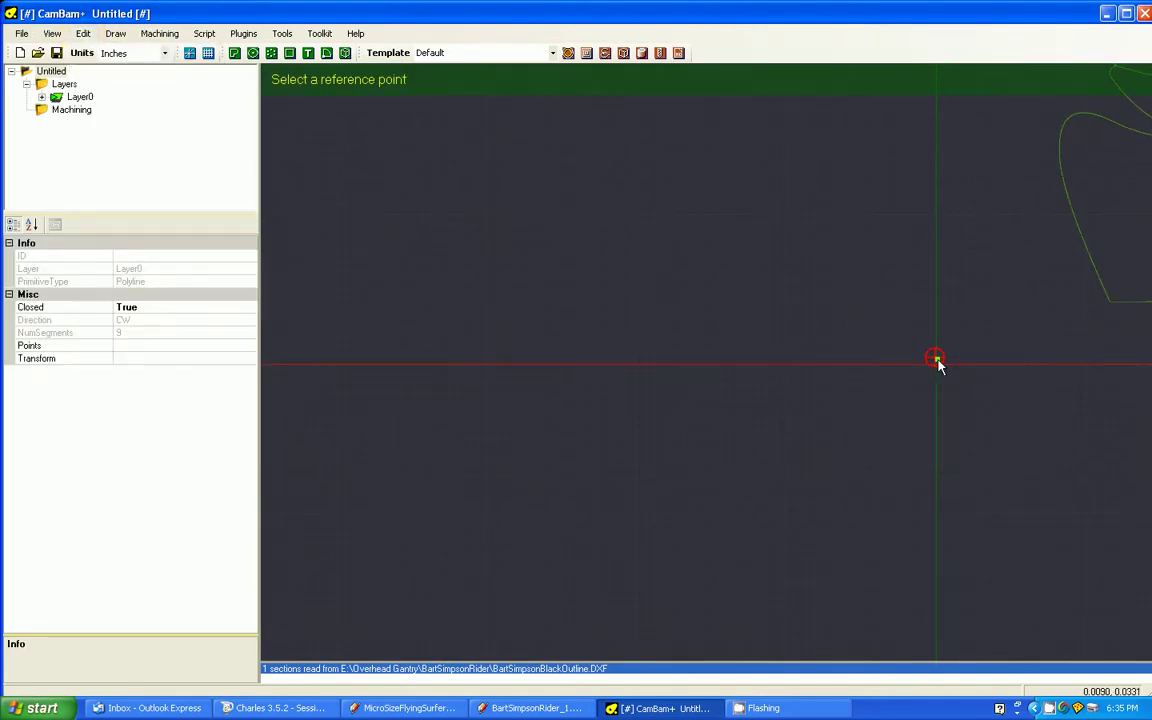
pyautogui.scroll(5, 936, 365)
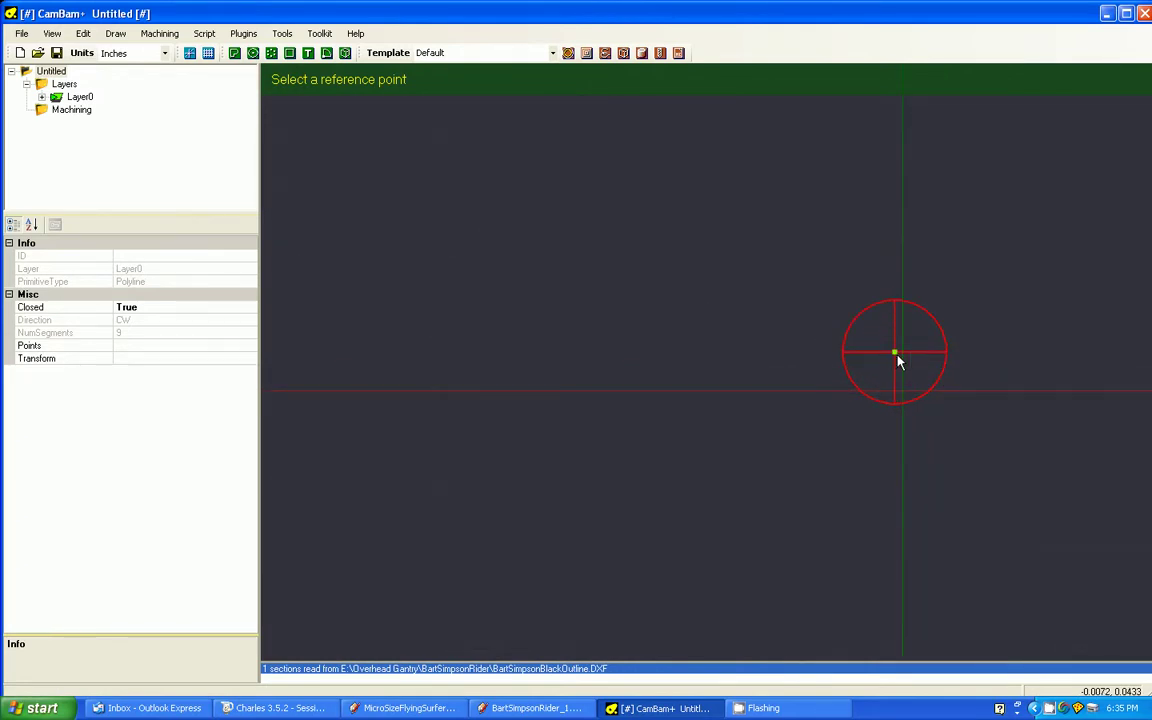
pyautogui.click(895, 354)
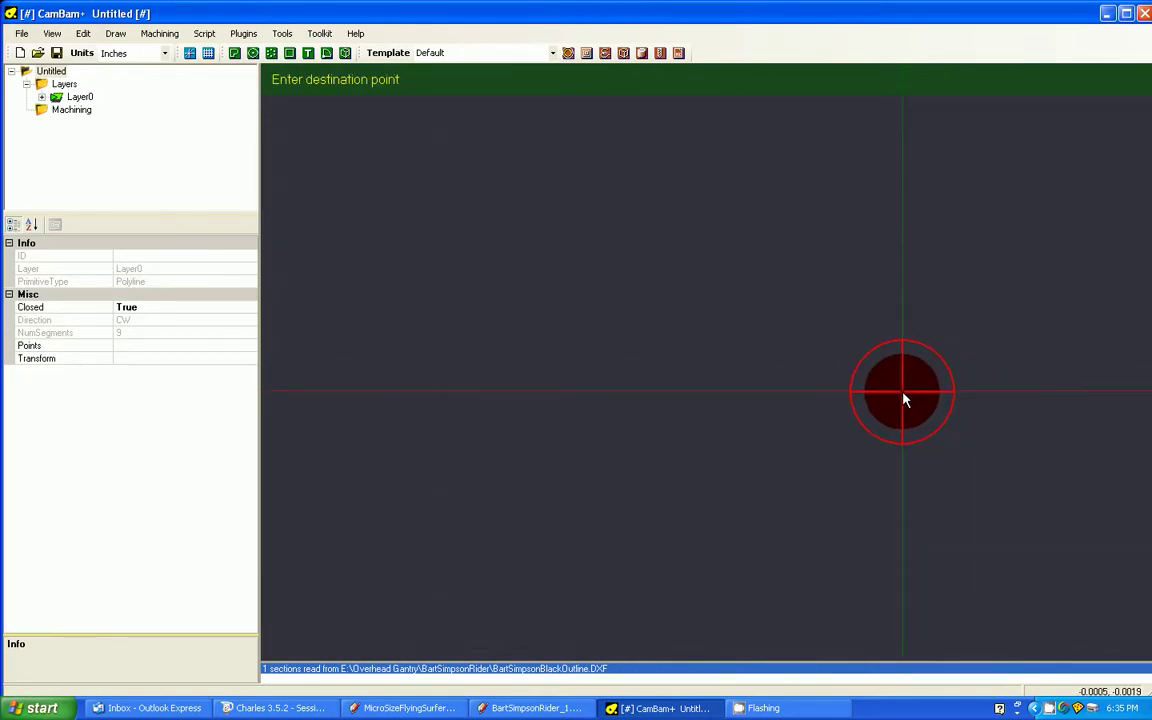
pyautogui.click(903, 394)
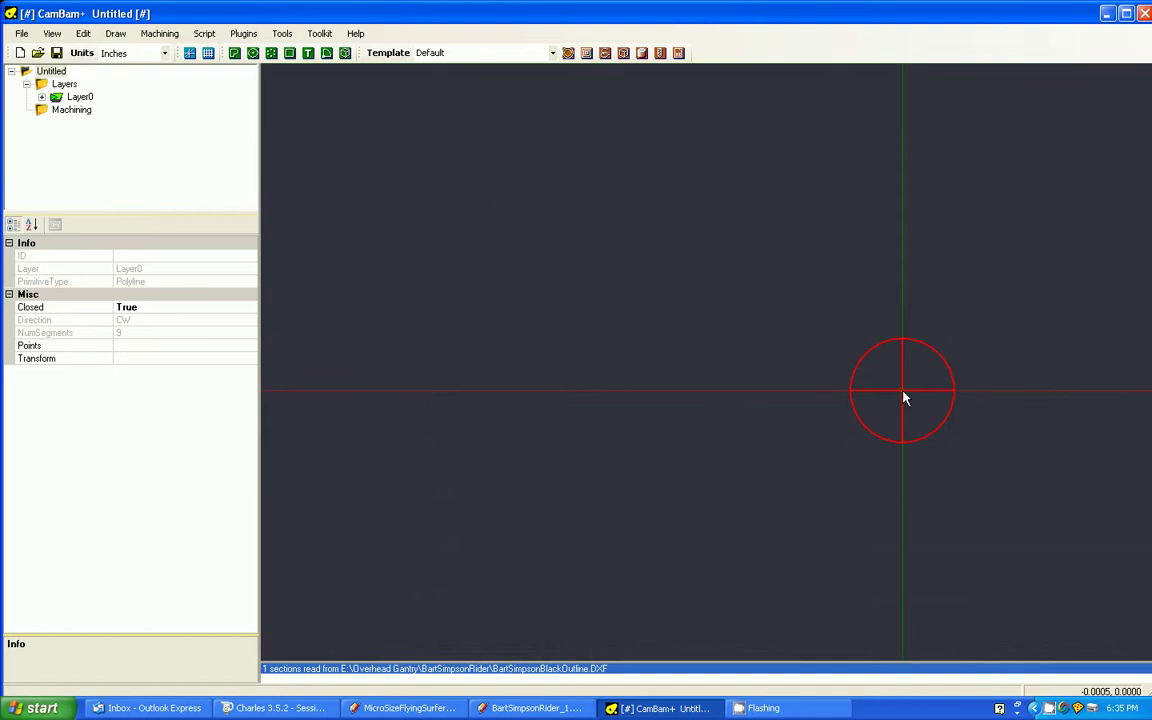
pyautogui.scroll(-4, 704, 388)
pyautogui.scroll(-3, 698, 388)
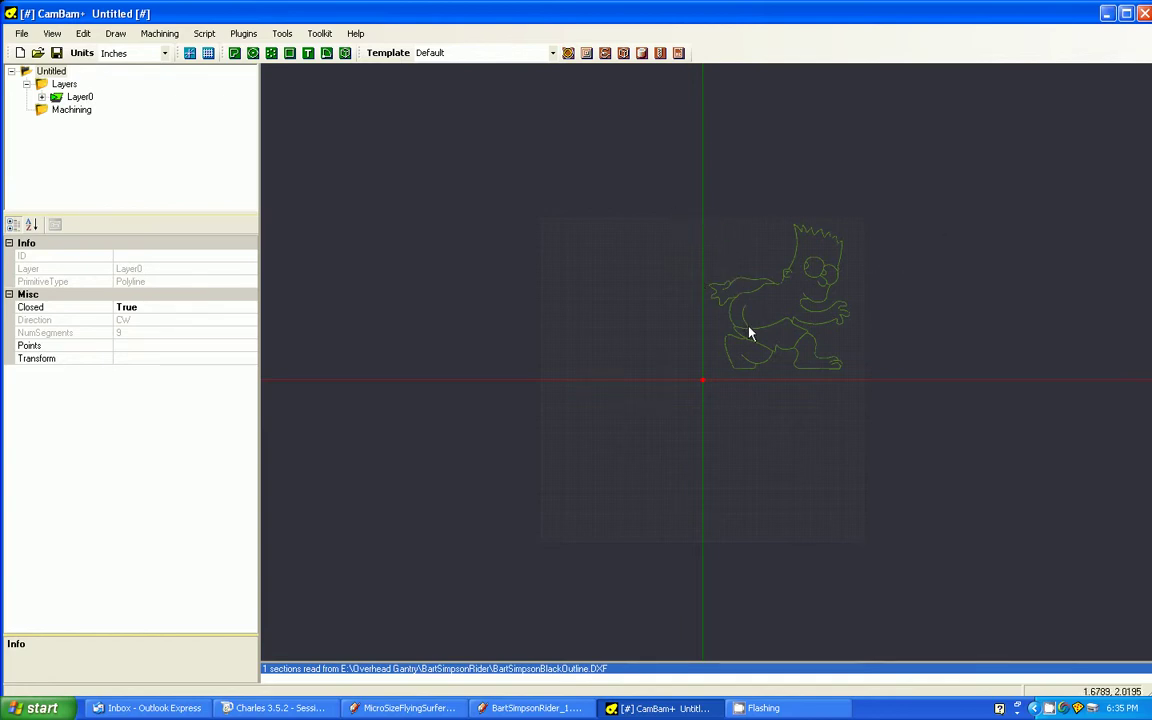
# - Box-select Bart's left shoe outline and create a Profile operation for it
pyautogui.click(776, 346)
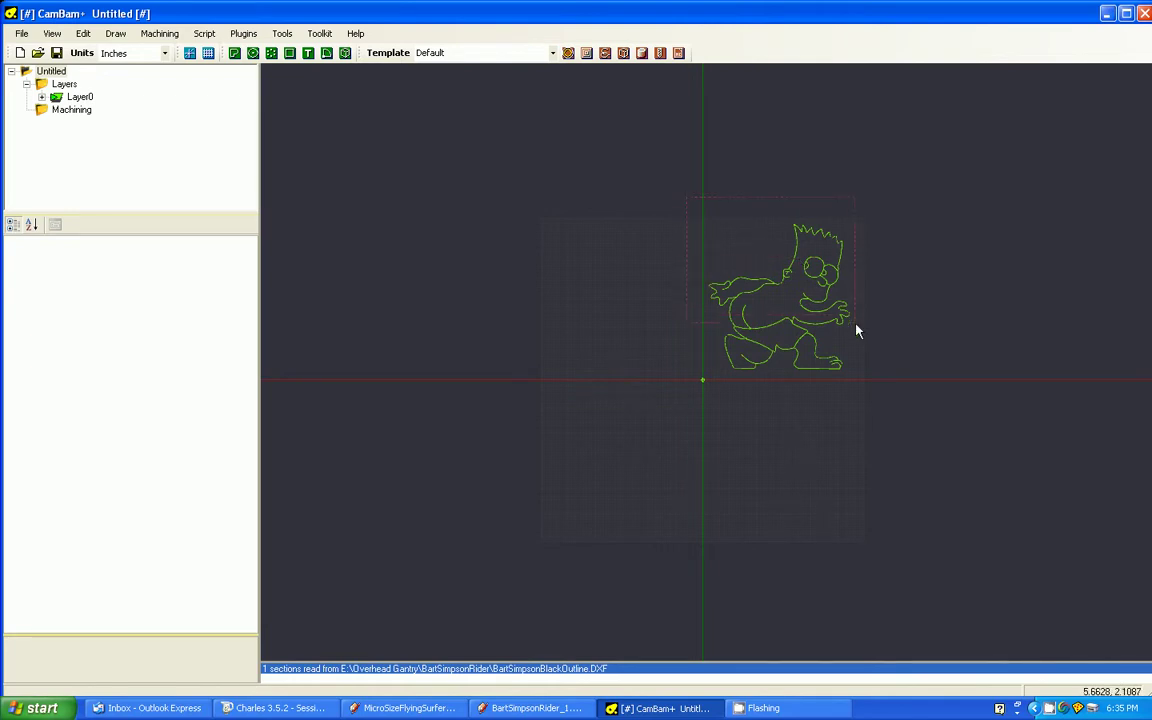
pyautogui.click(776, 381)
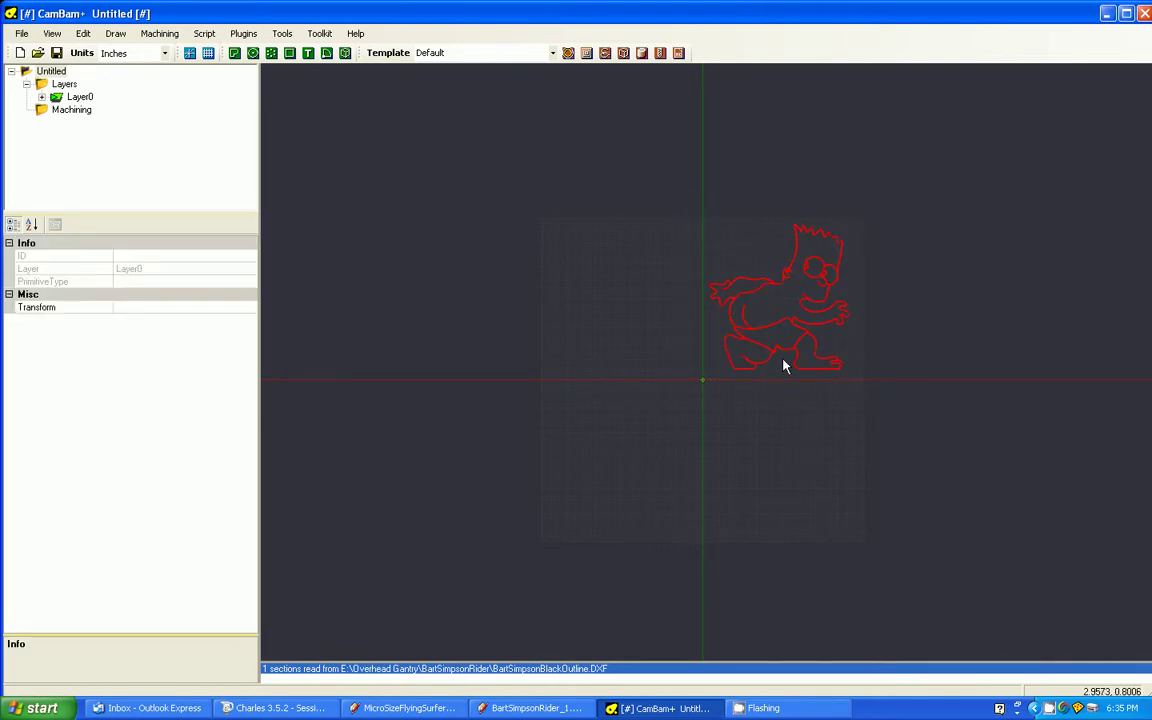
pyautogui.click(769, 371)
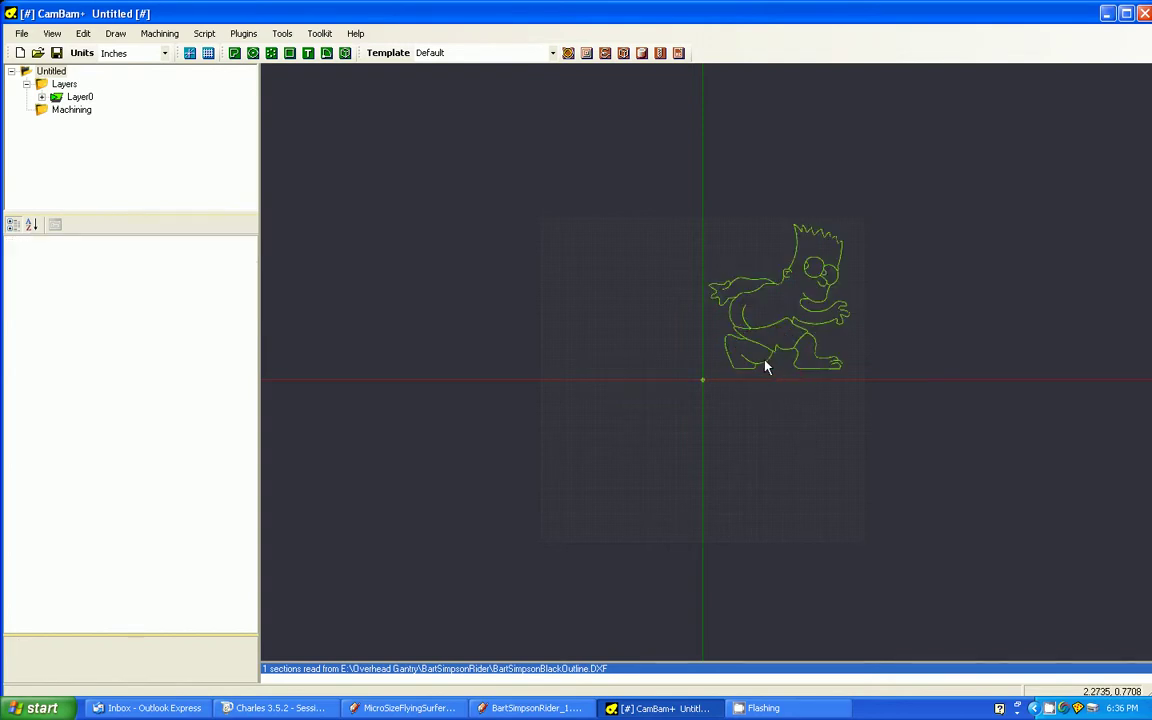
pyautogui.click(750, 370)
pyautogui.scroll(5, 749, 364)
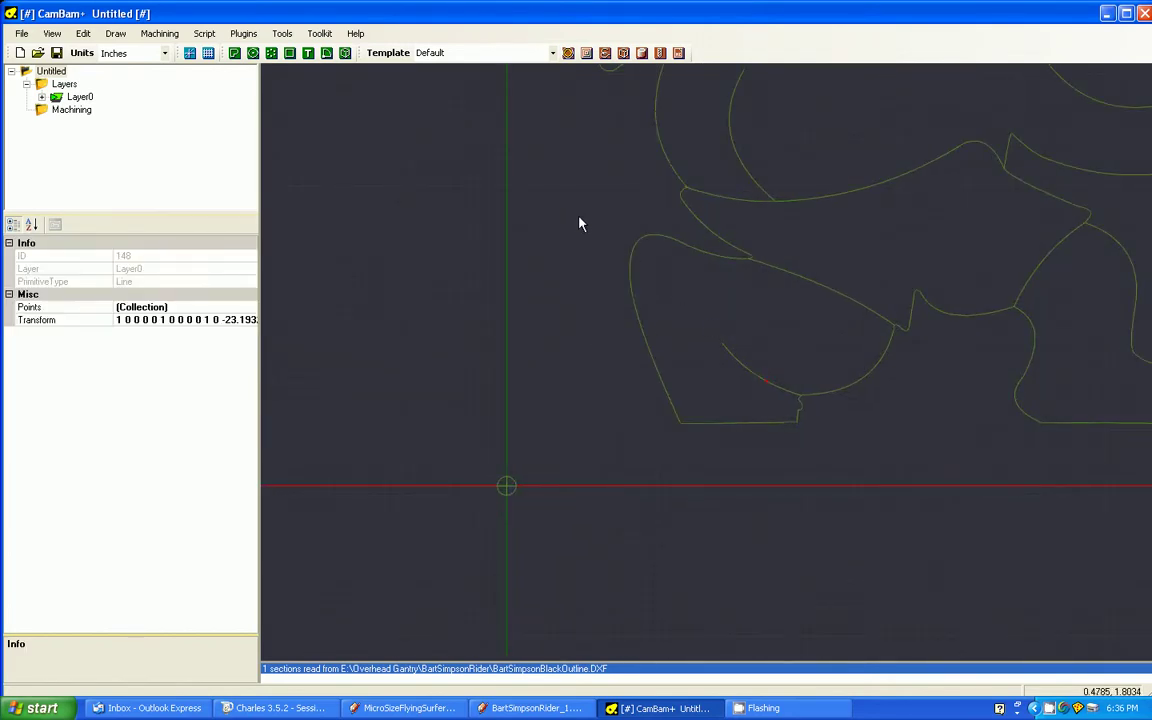
pyautogui.moveTo(579, 217); pyautogui.dragTo(915, 452)
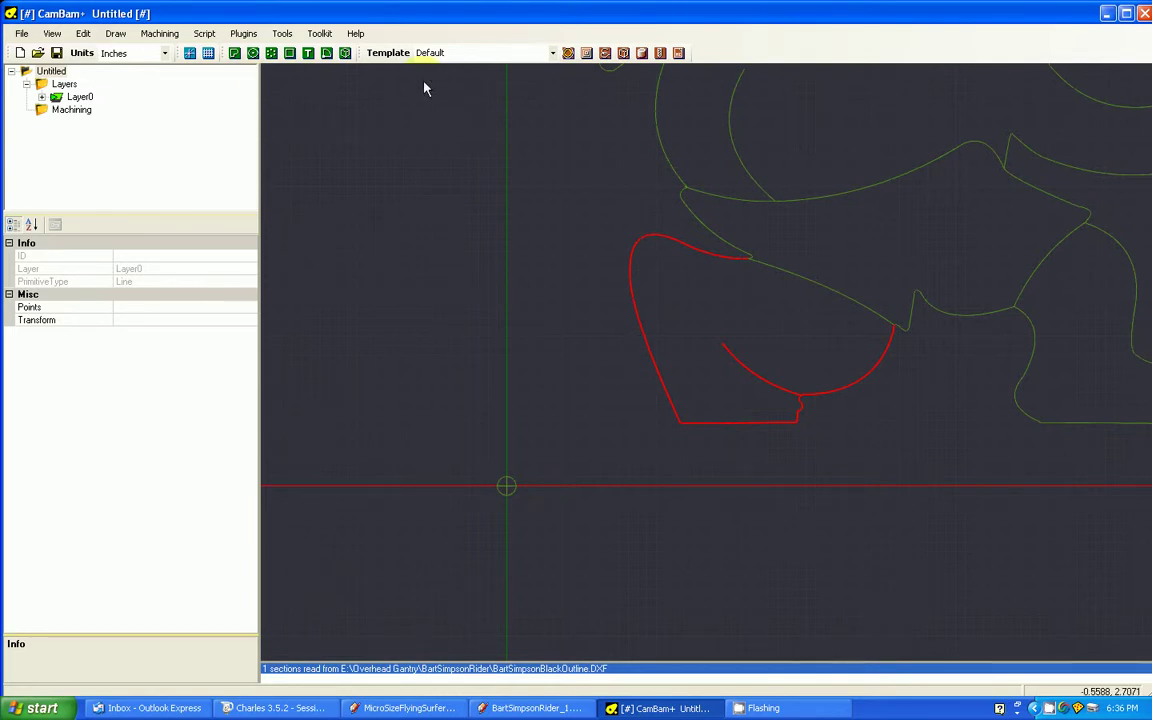
pyautogui.click(568, 54)
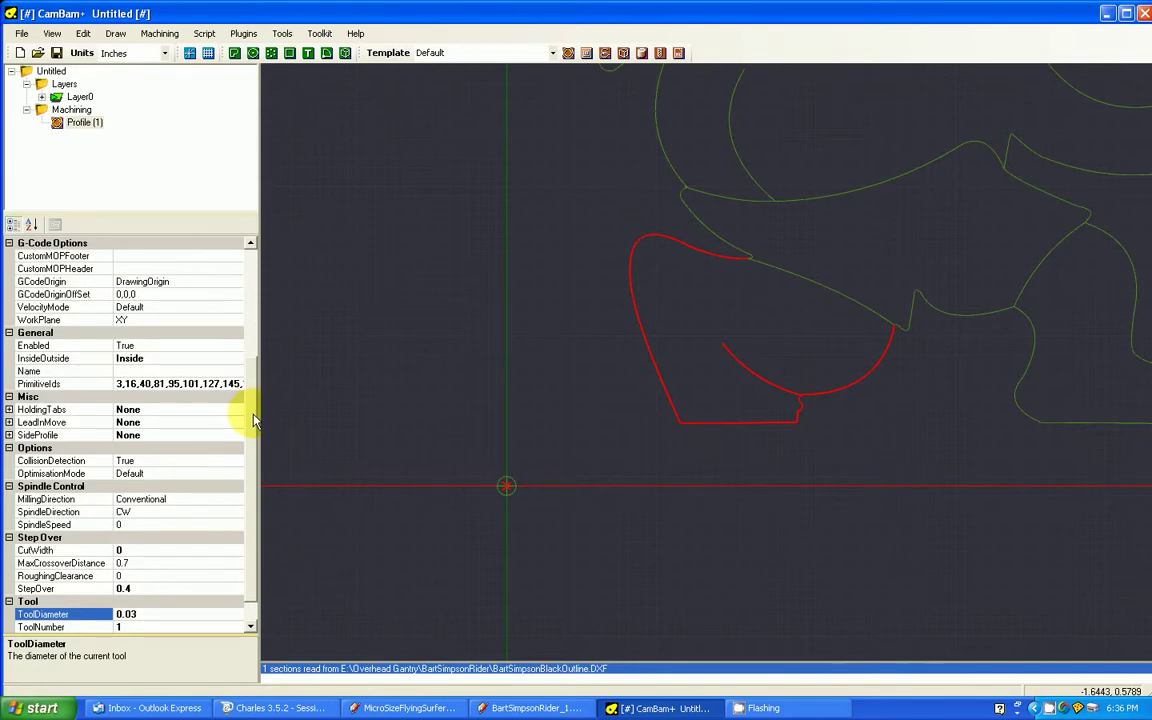
# - Select the right leg and foot outline and add a second Profile operation
pyautogui.moveTo(253, 420); pyautogui.dragTo(258, 282)
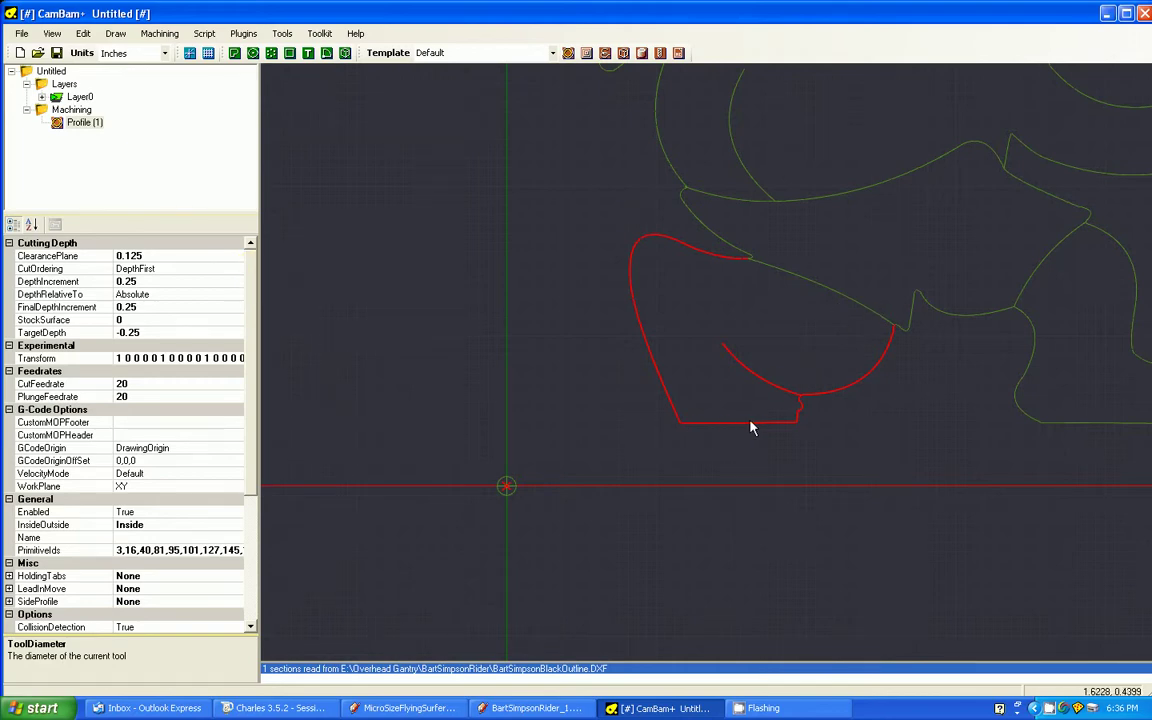
pyautogui.scroll(-5, 440, 382)
pyautogui.scroll(5, 419, 375)
pyautogui.click(585, 338)
pyautogui.scroll(-2, 957, 291)
pyautogui.scroll(-2, 530, 314)
pyautogui.scroll(-2, 550, 315)
pyautogui.scroll(5, 861, 337)
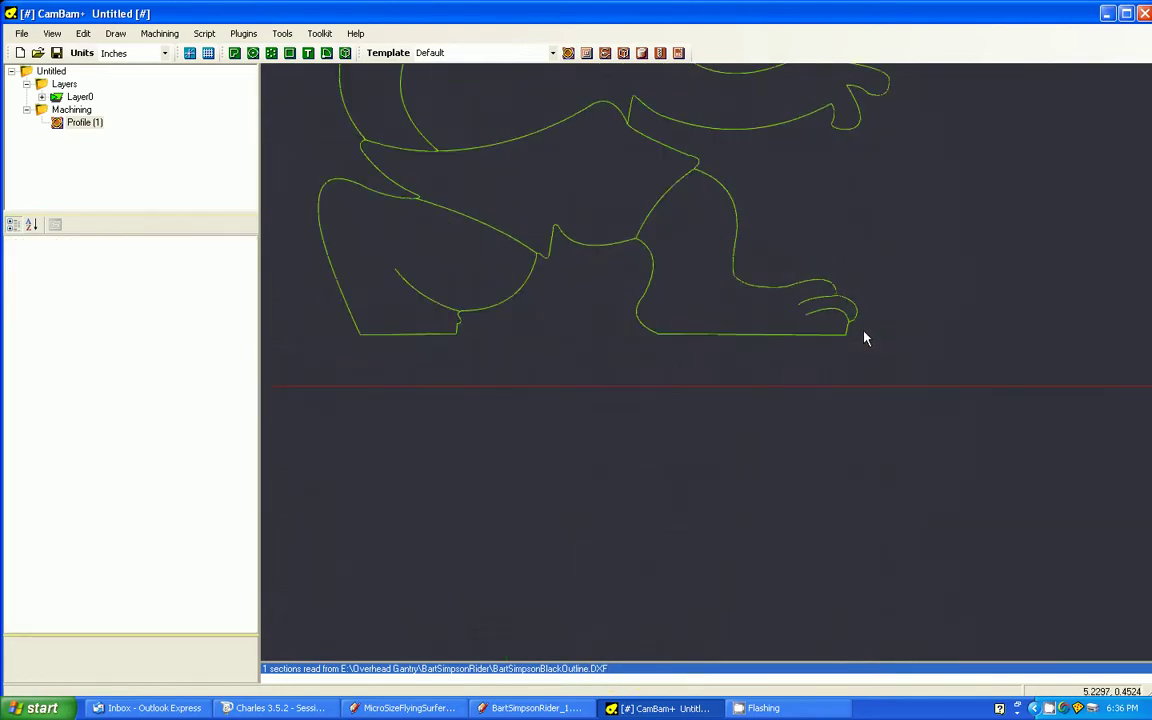
pyautogui.scroll(-1, 800, 296)
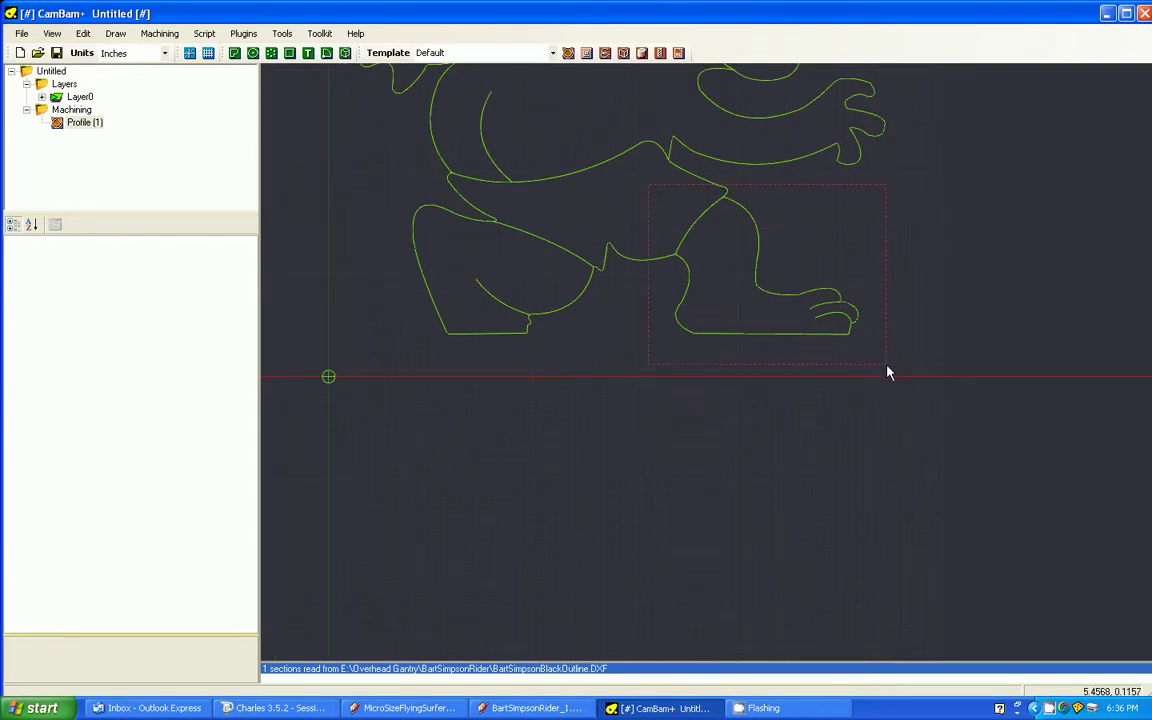
pyautogui.moveTo(887, 372); pyautogui.dragTo(887, 372)
pyautogui.click(567, 53)
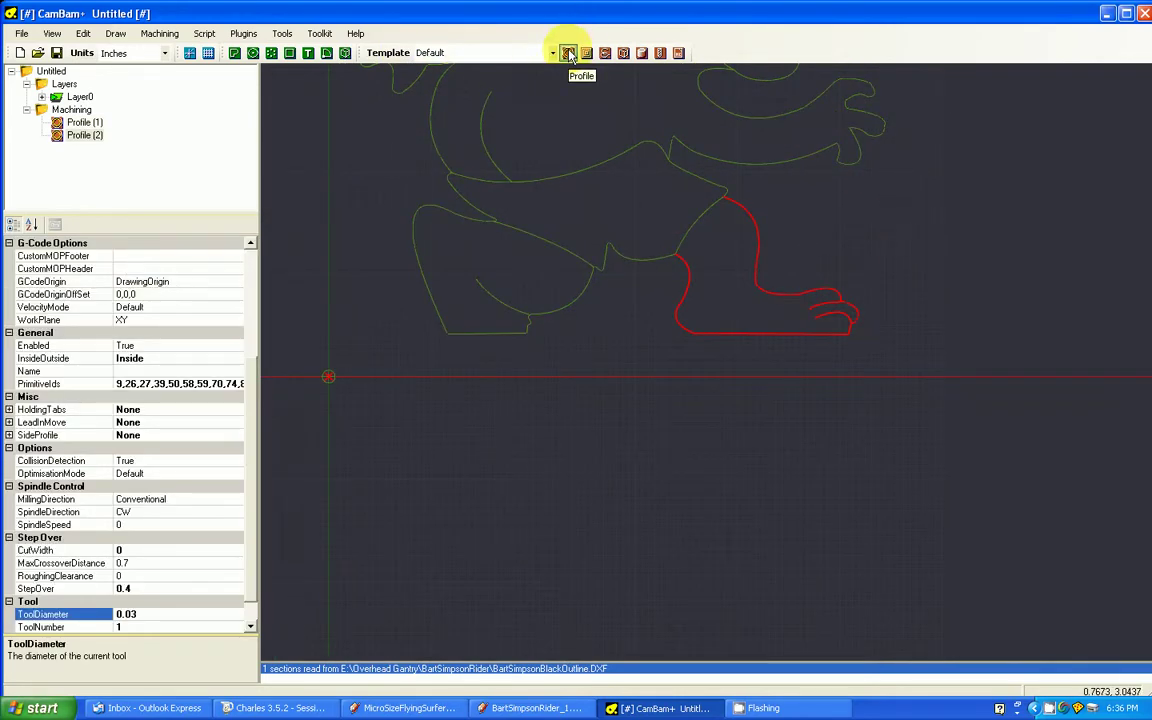
# - Clear the selection and box-select the left shoe outline pieces again
pyautogui.scroll(-1, 630, 310)
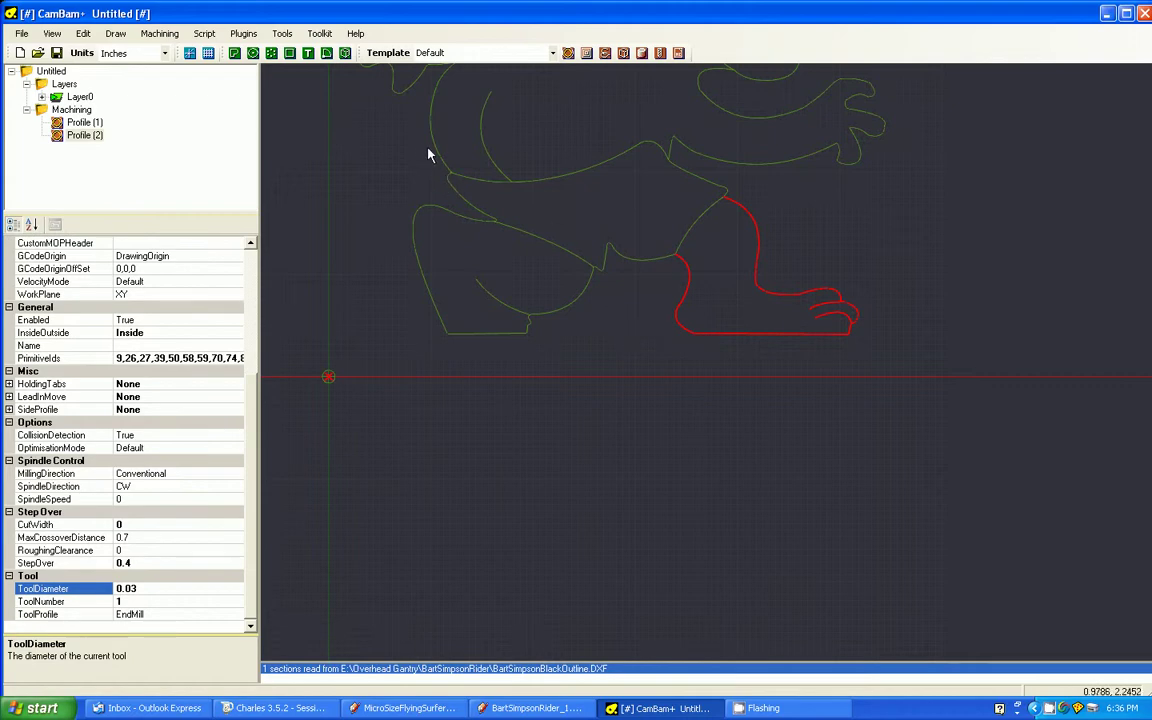
pyautogui.click(450, 159)
pyautogui.click(758, 278)
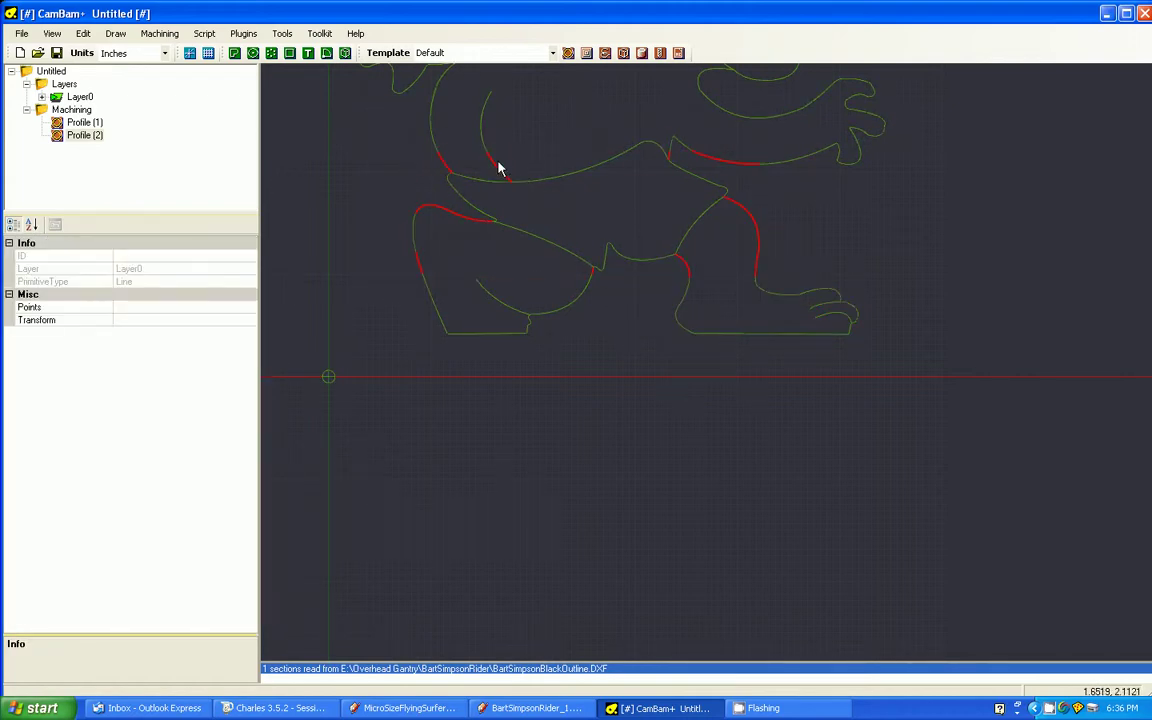
pyautogui.click(634, 237)
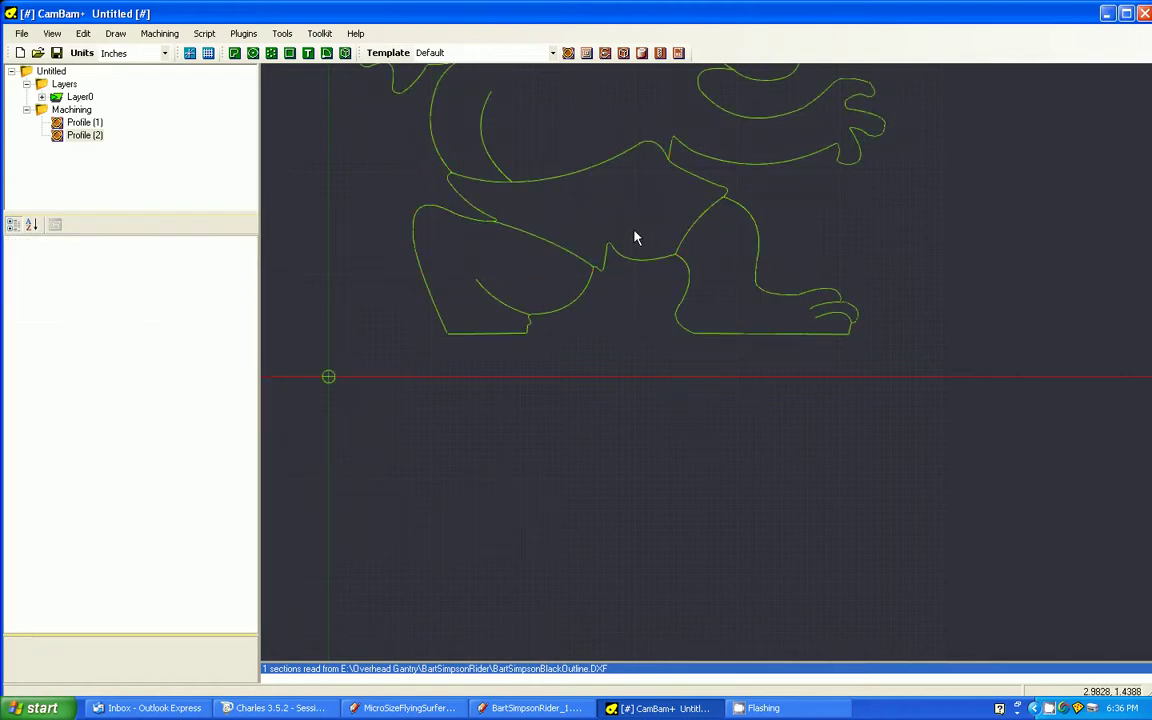
pyautogui.click(565, 181)
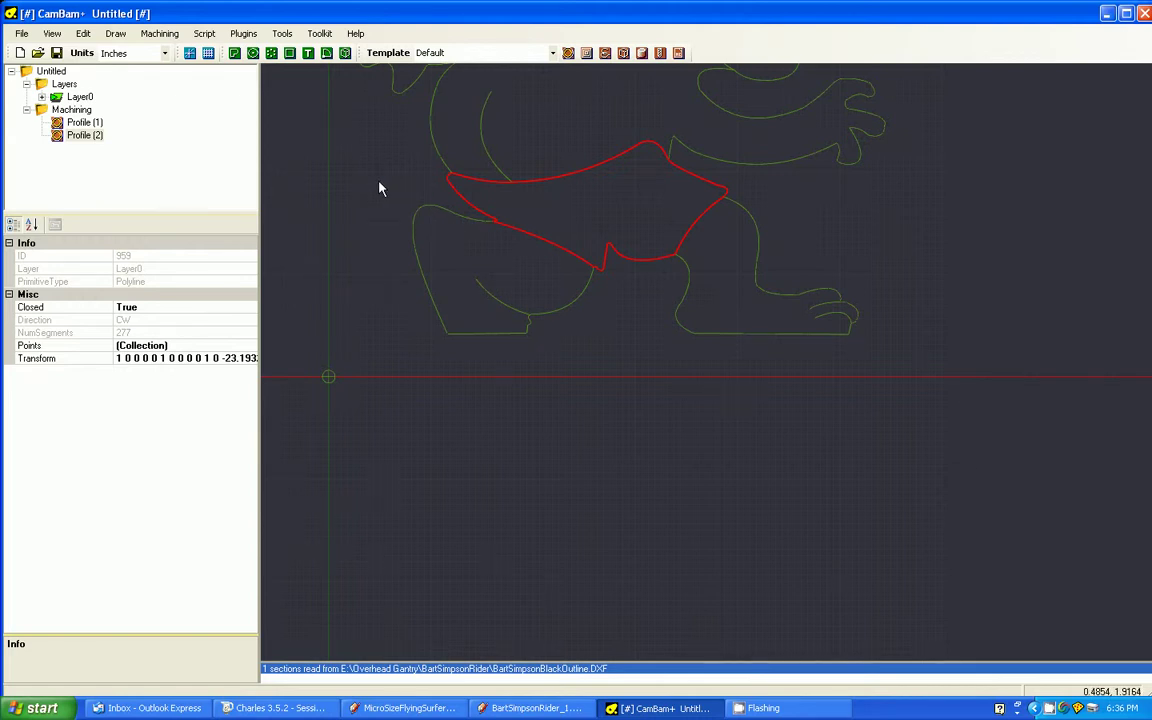
pyautogui.moveTo(378, 181); pyautogui.dragTo(638, 348)
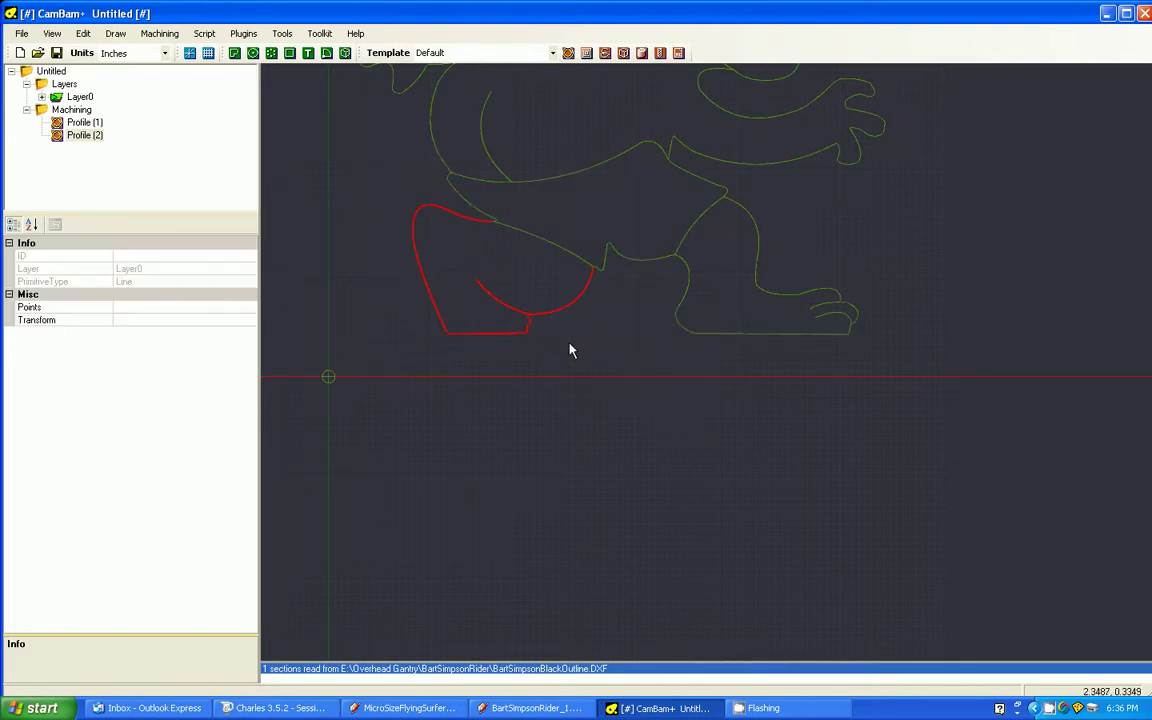
# - Join the left shoe segments into one polyline with the default tolerance
pyautogui.click(84, 35)
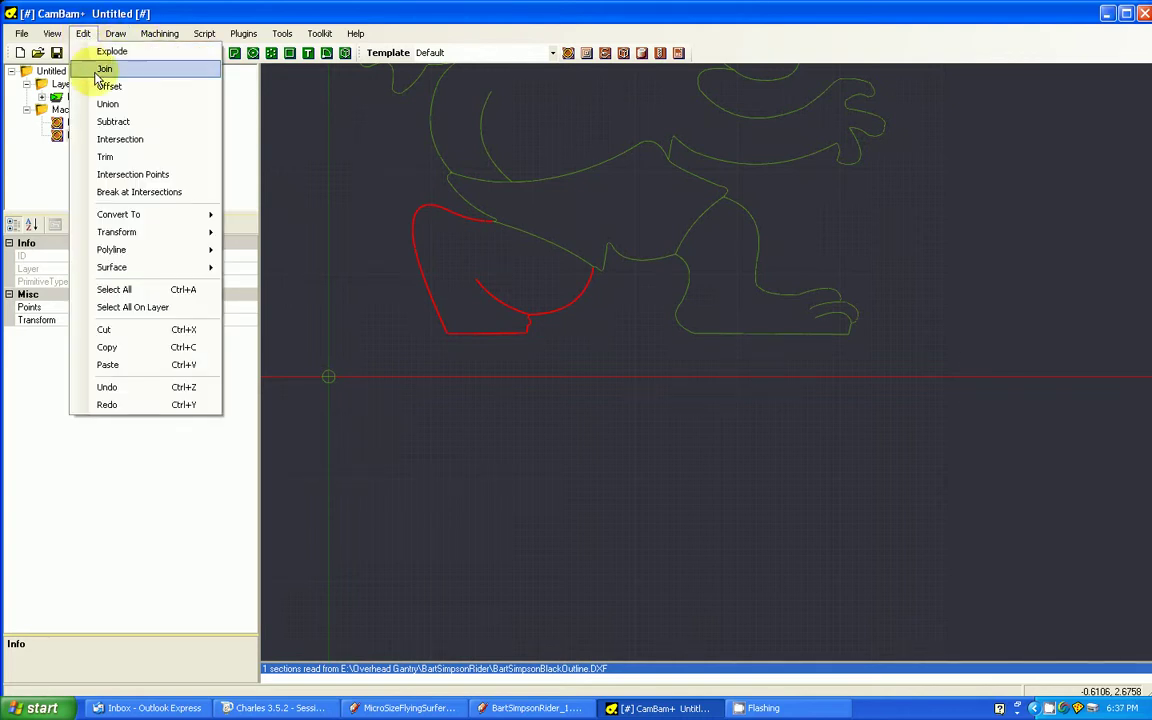
pyautogui.click(105, 69)
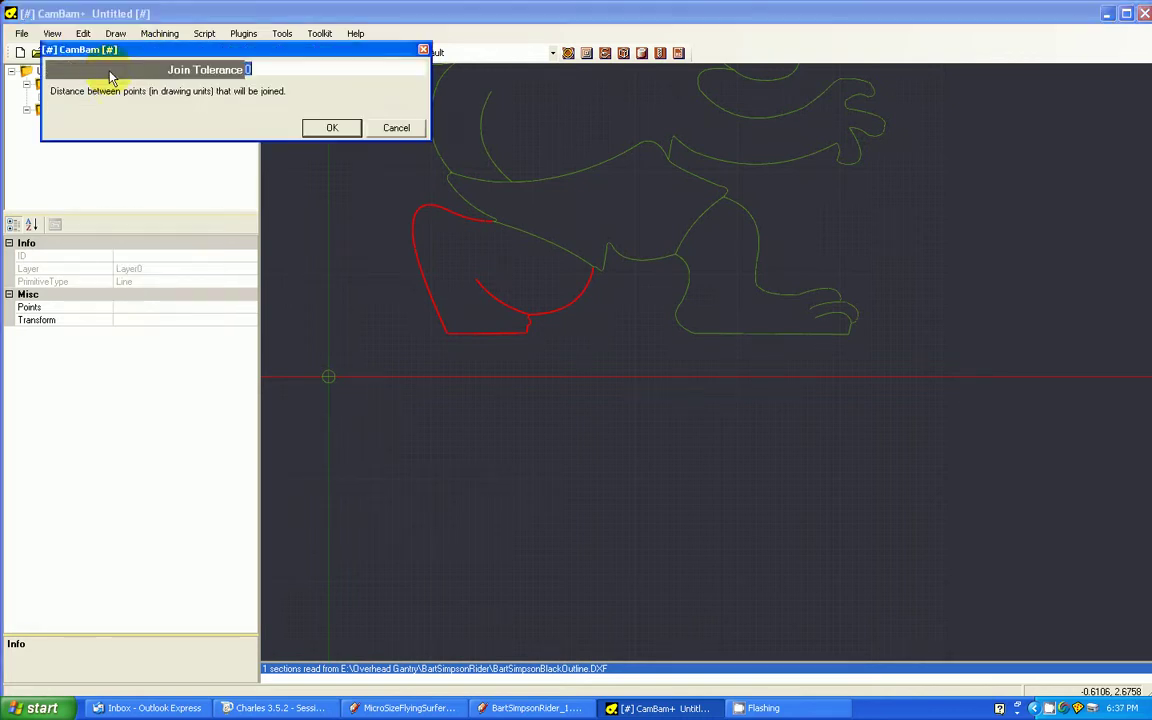
pyautogui.click(330, 128)
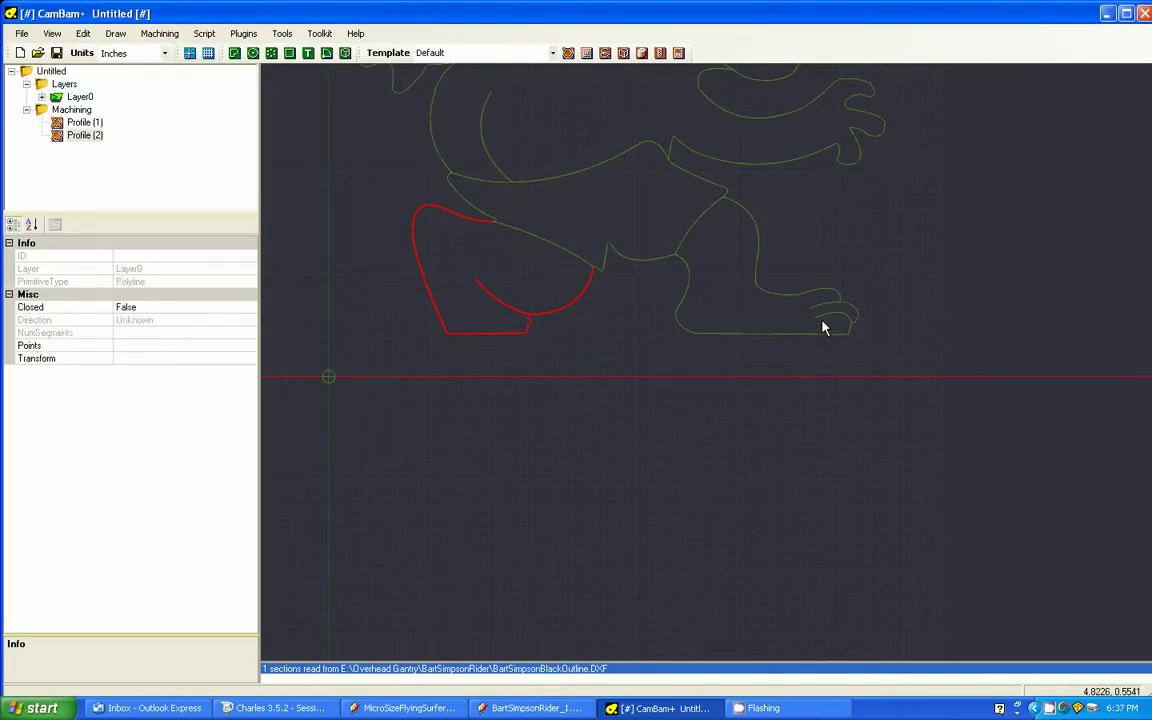
pyautogui.click(833, 277)
# - Join the right foot outline segments into one polyline with the default tolerance
pyautogui.click(852, 328)
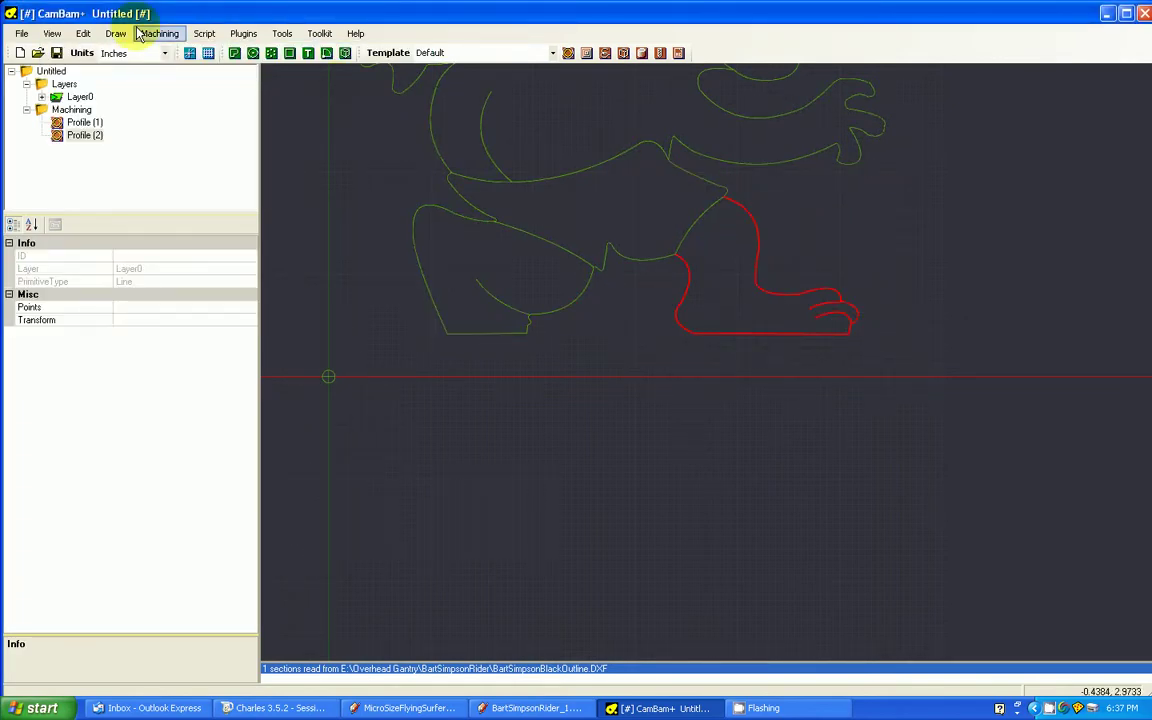
pyautogui.click(83, 33)
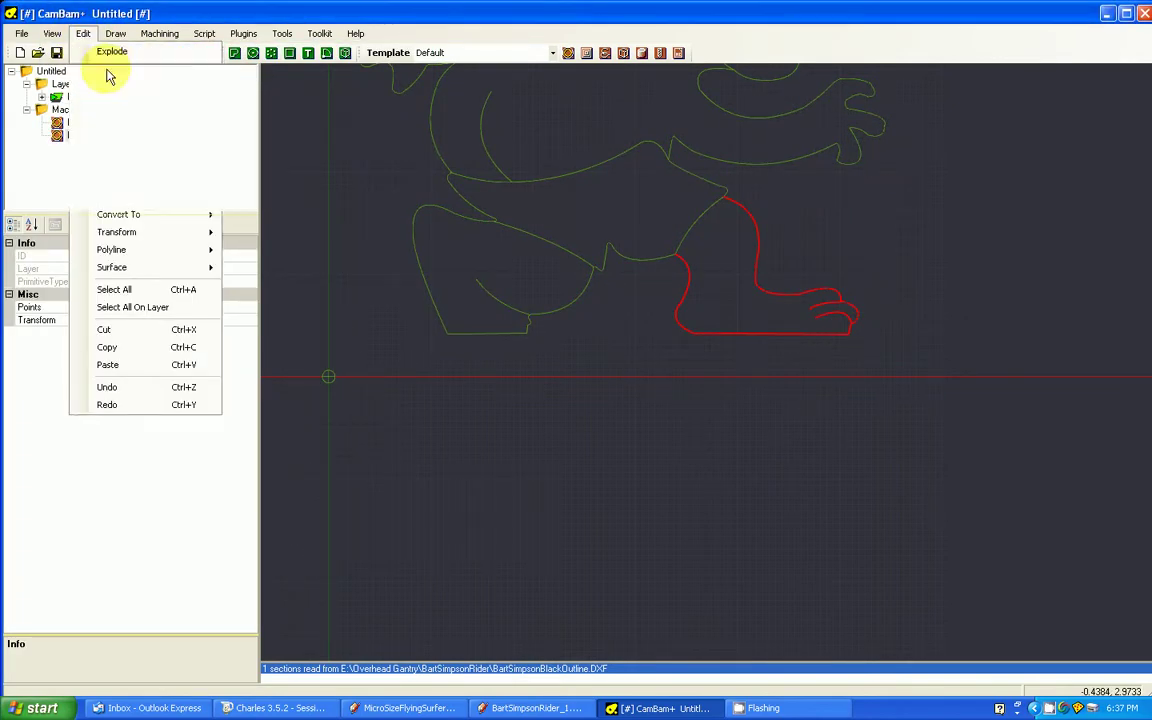
pyautogui.click(105, 69)
pyautogui.click(335, 123)
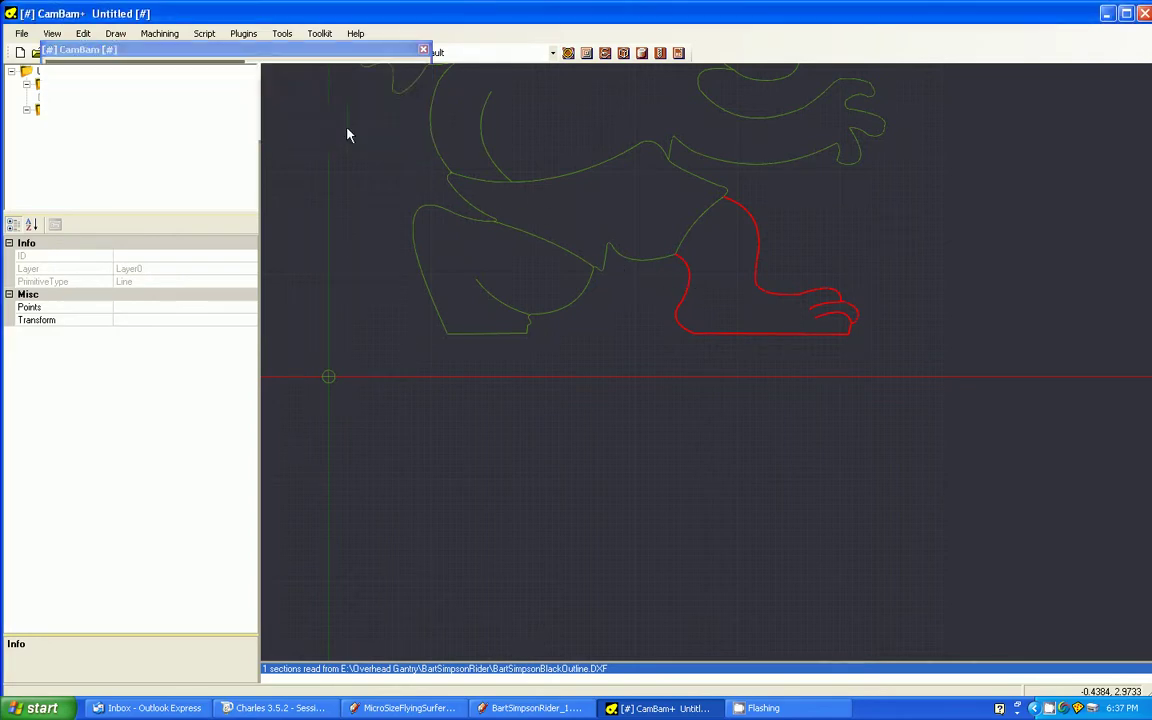
pyautogui.click(568, 311)
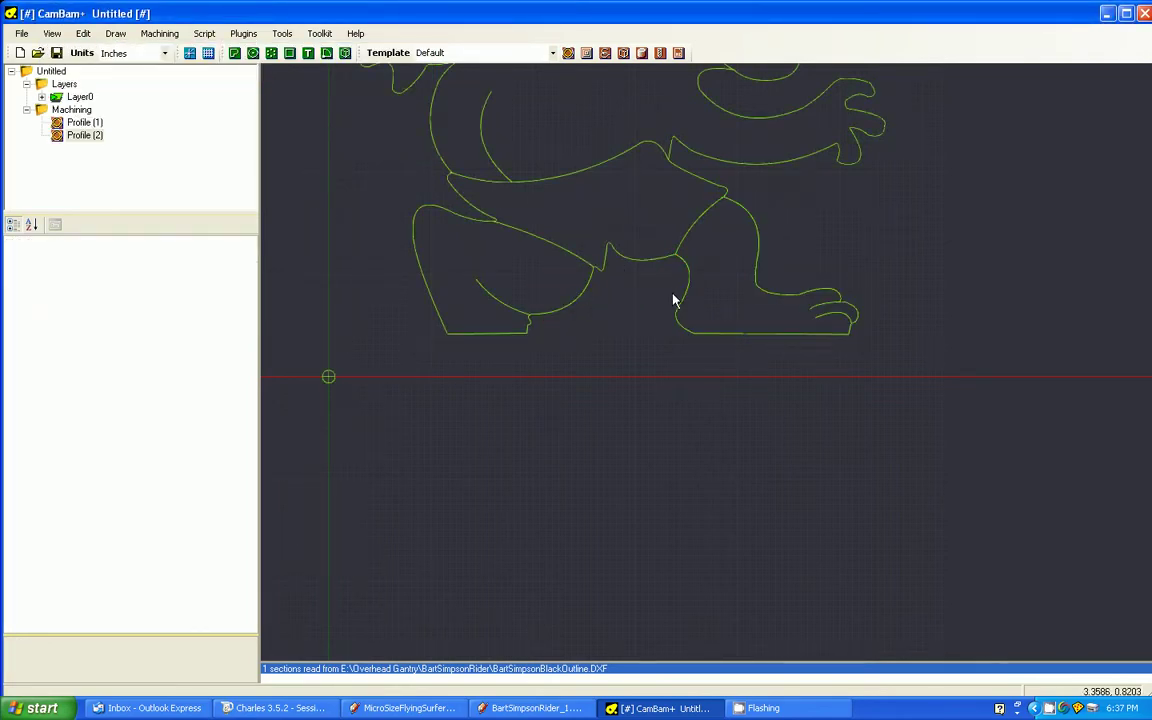
# - Delete the Profile (1) and Profile (2) machining operations, confirming each deletion
pyautogui.click(57, 123)
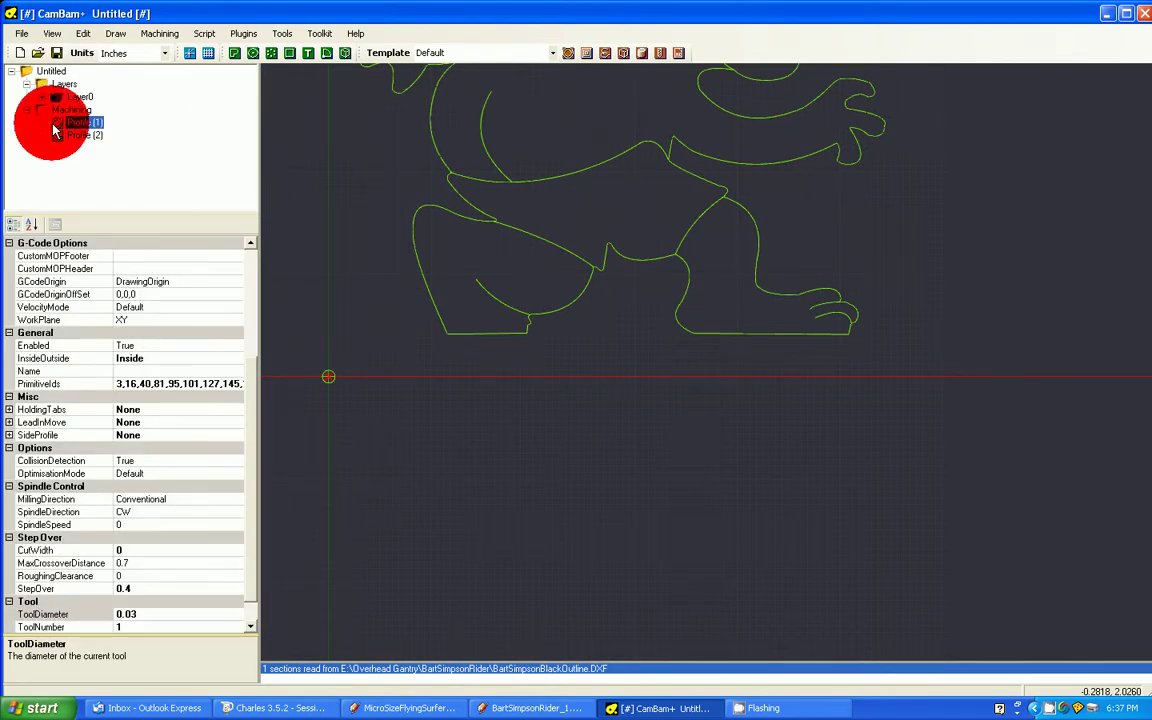
pyautogui.click(60, 133)
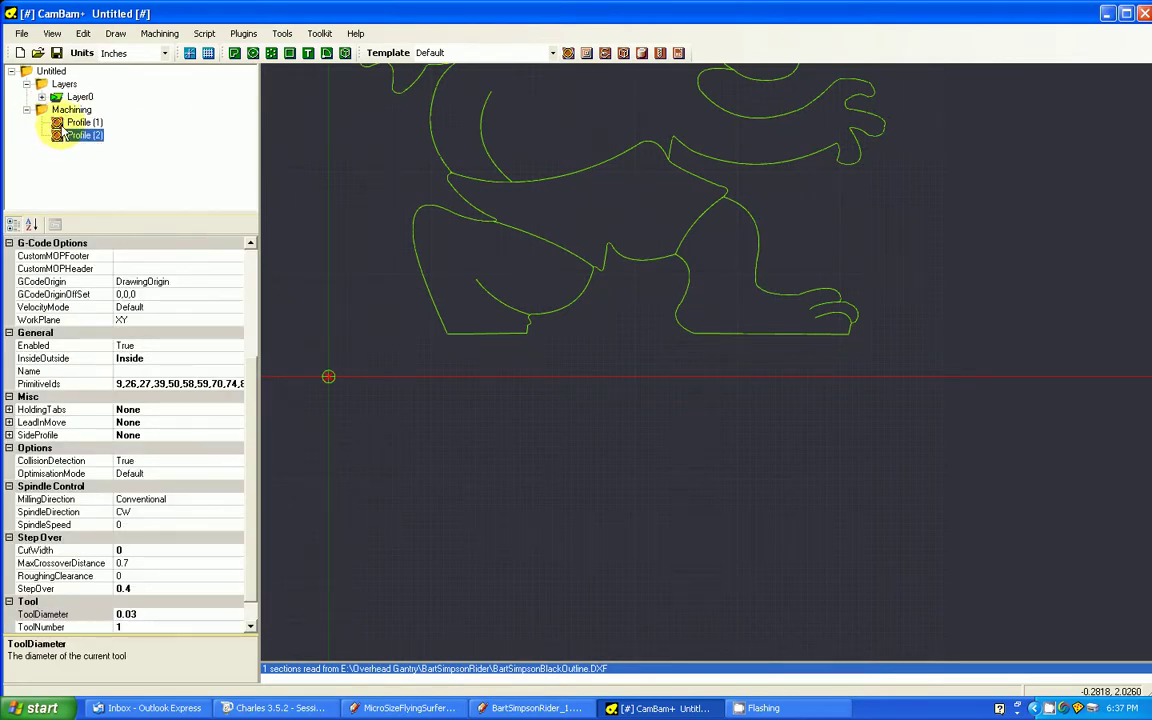
pyautogui.click(62, 124)
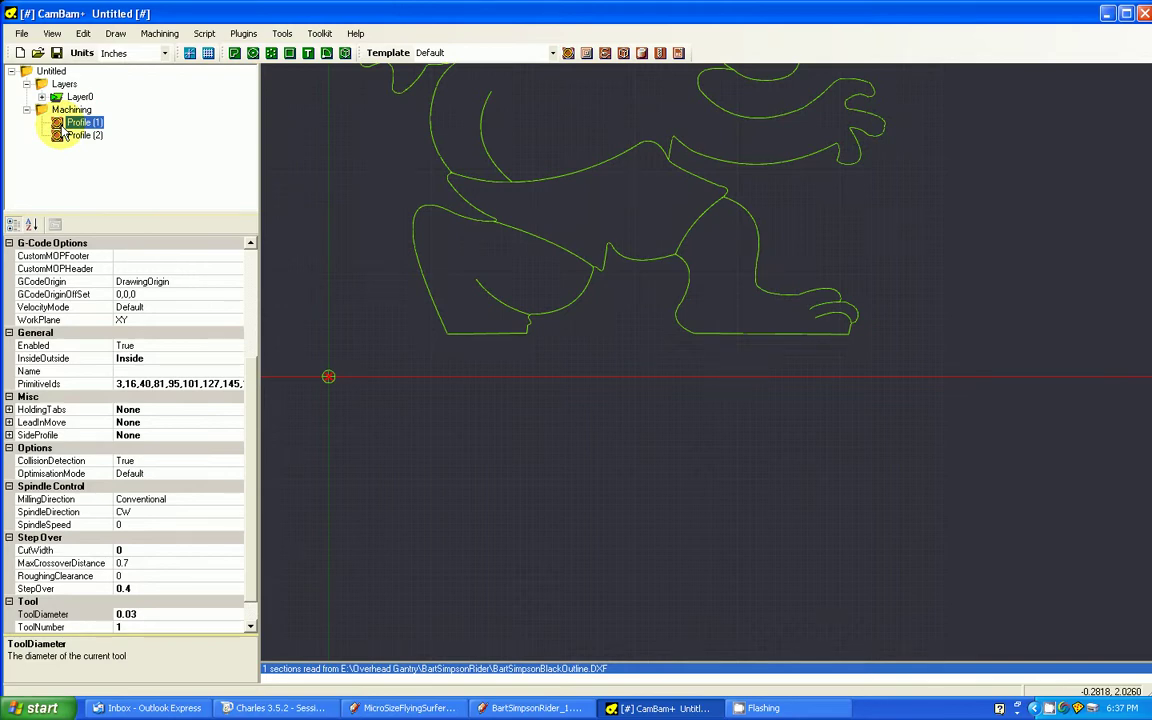
pyautogui.press('Delete')
pyautogui.click(557, 396)
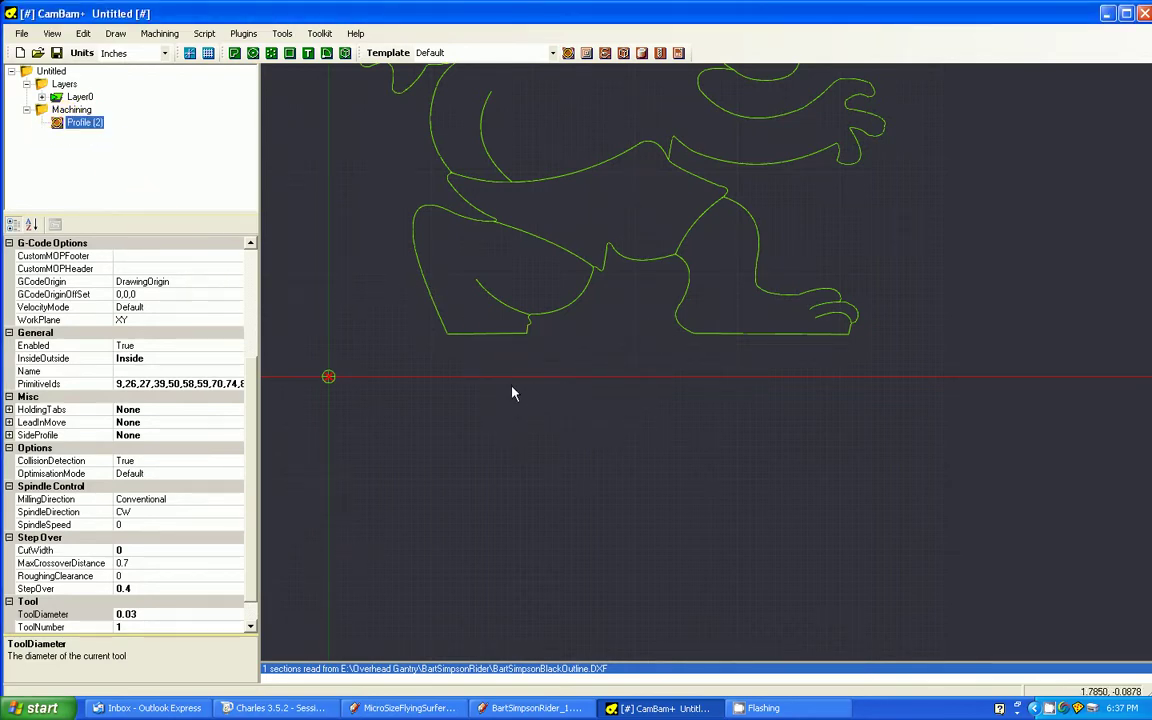
pyautogui.press('Delete')
pyautogui.click(562, 396)
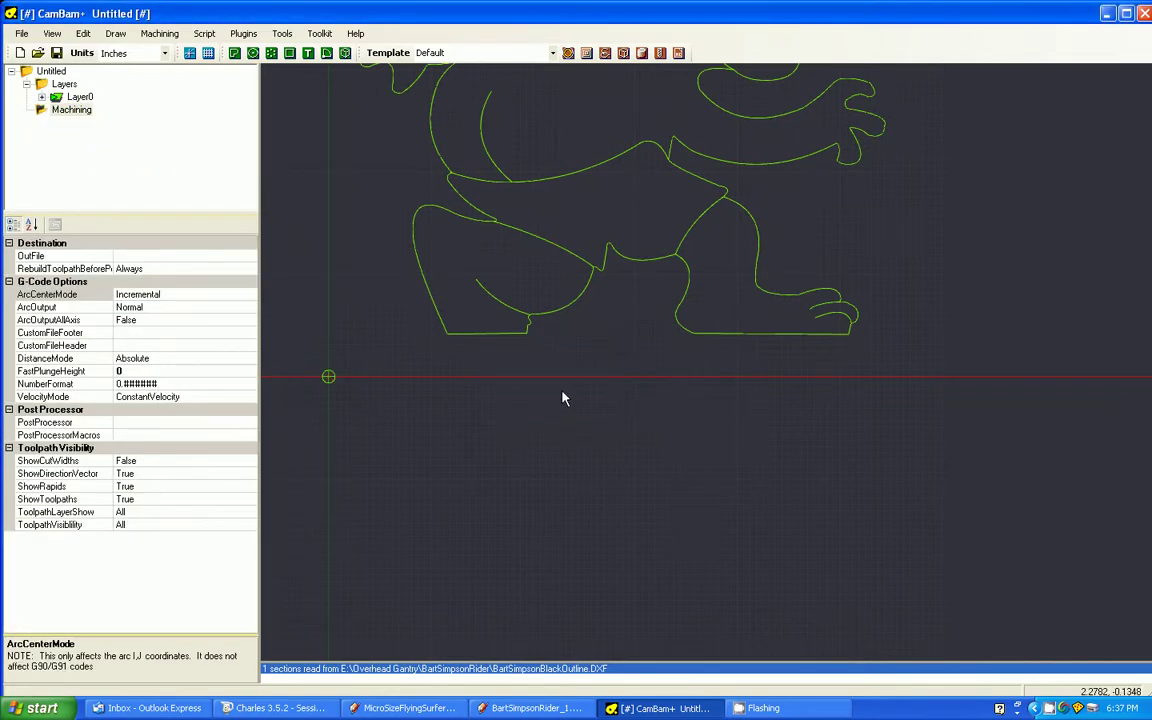
pyautogui.click(553, 179)
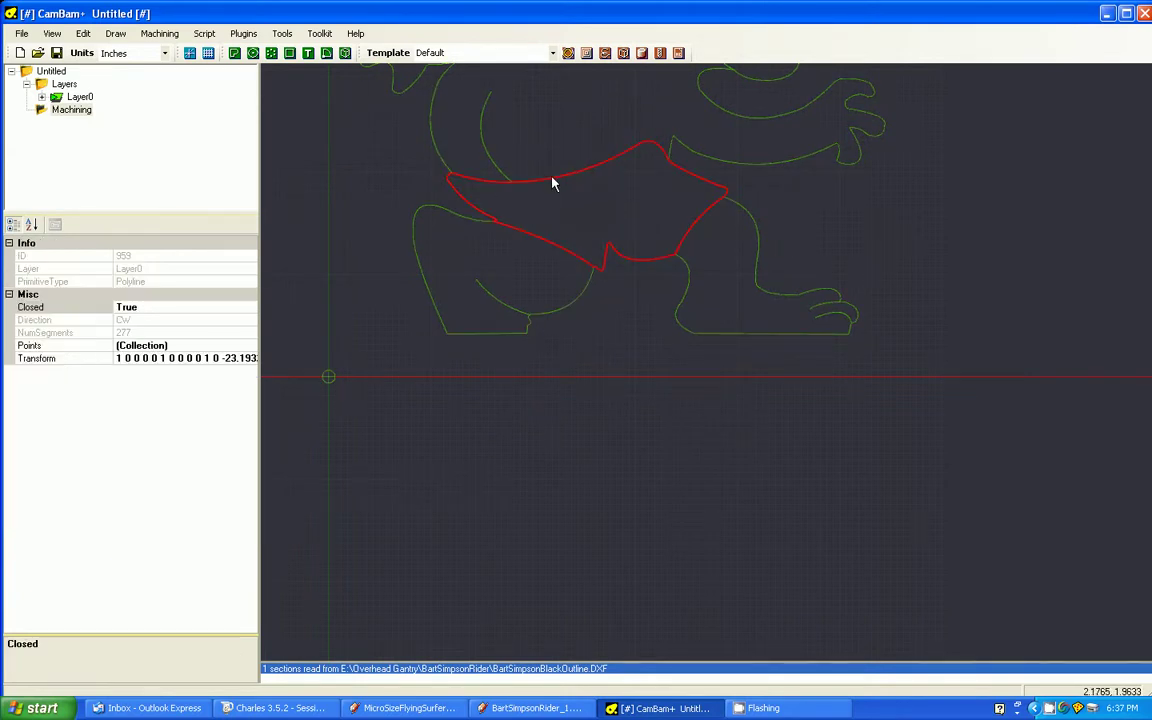
# - Join the shorts outline segments into a polyline using the default tolerance
pyautogui.click(52, 33)
pyautogui.moveTo(84, 33)
pyautogui.click(110, 68)
pyautogui.click(333, 130)
pyautogui.scroll(-5, 429, 229)
pyautogui.rightClick(350, 130)
# - Join the upper-body outline segments (head, torso, arms) into polylines
pyautogui.click(571, 261)
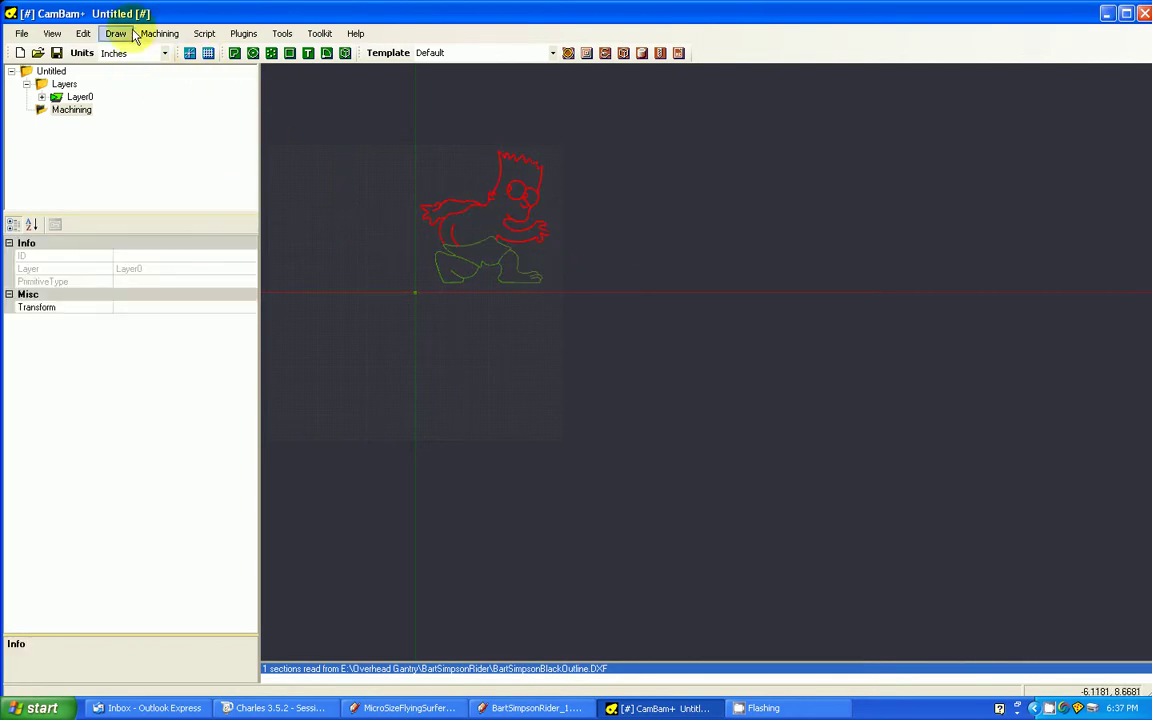
pyautogui.click(84, 34)
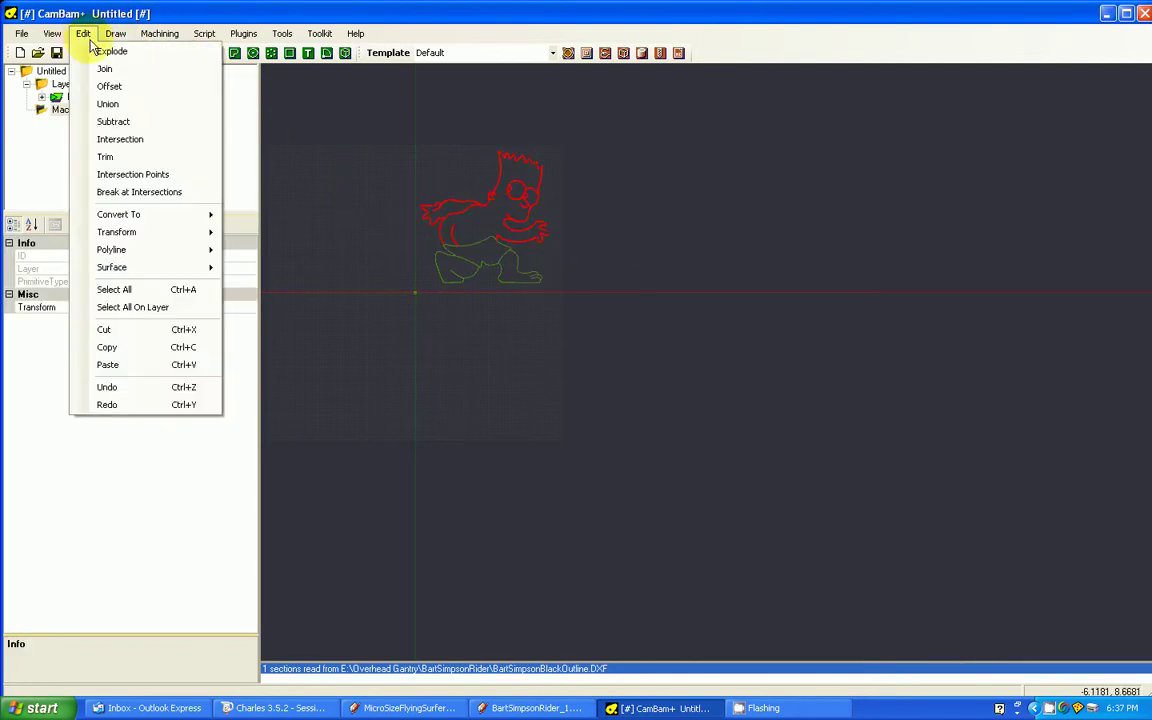
pyautogui.click(103, 69)
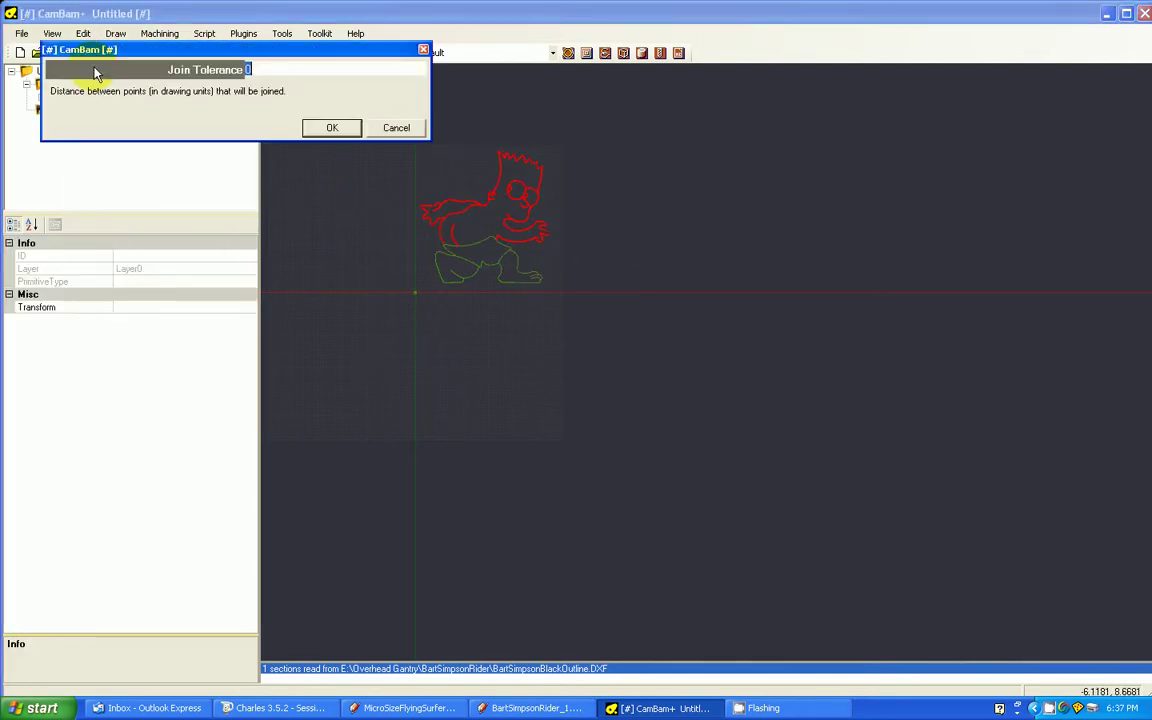
pyautogui.click(329, 128)
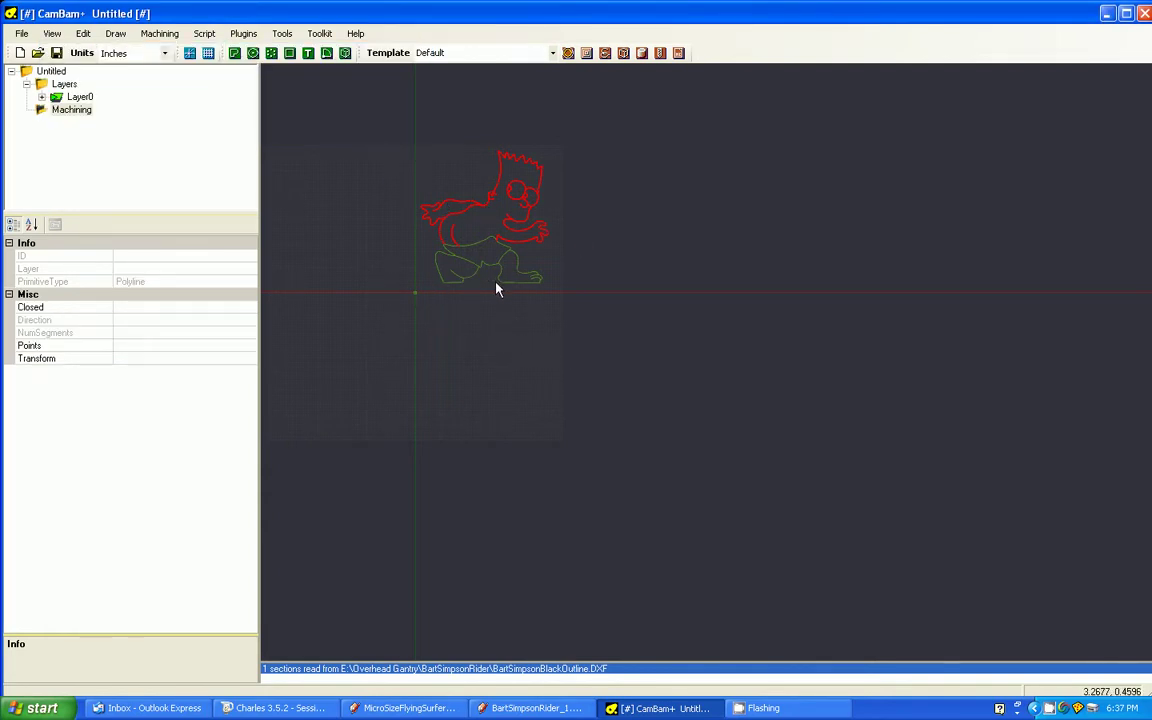
pyautogui.scroll(5, 464, 285)
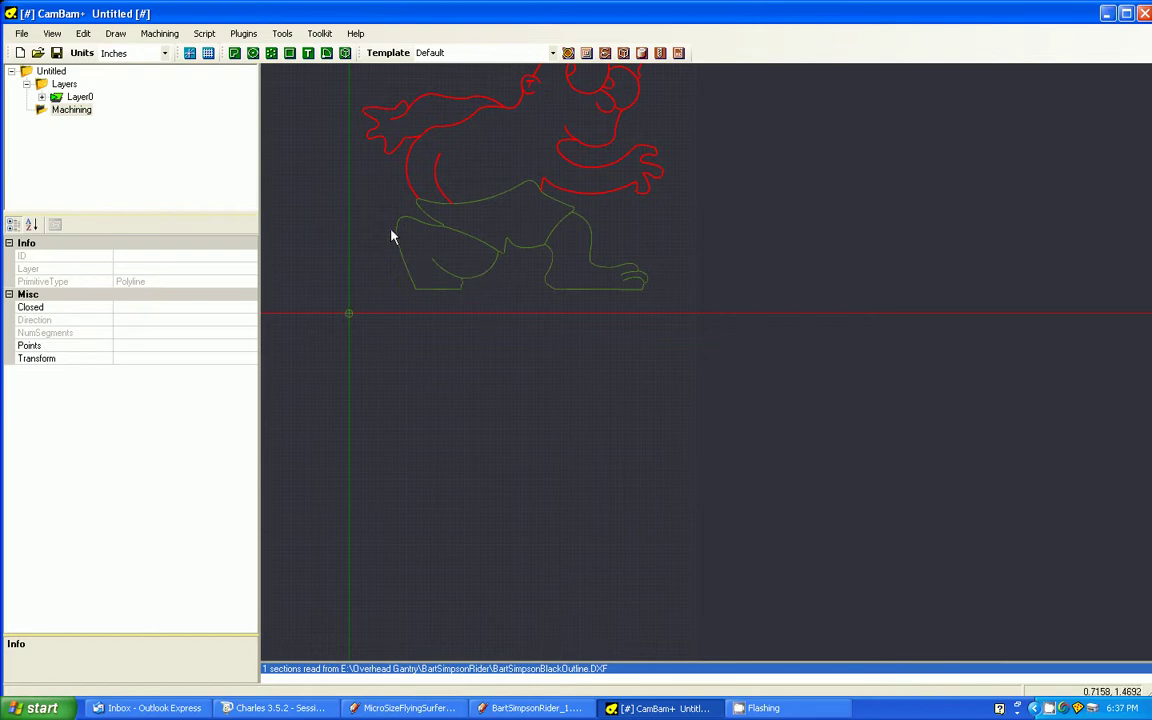
# - Add profile cuts for Bart's left leg and right foot outlines
pyautogui.moveTo(372, 207); pyautogui.dragTo(513, 310)
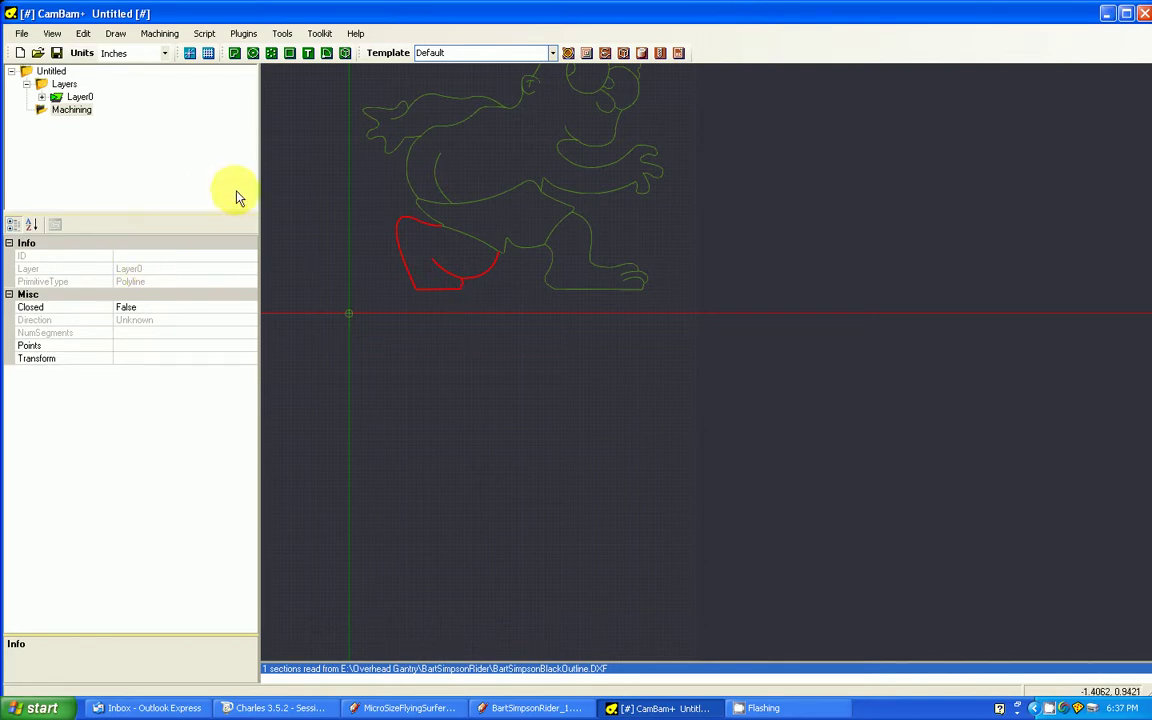
pyautogui.click(568, 52)
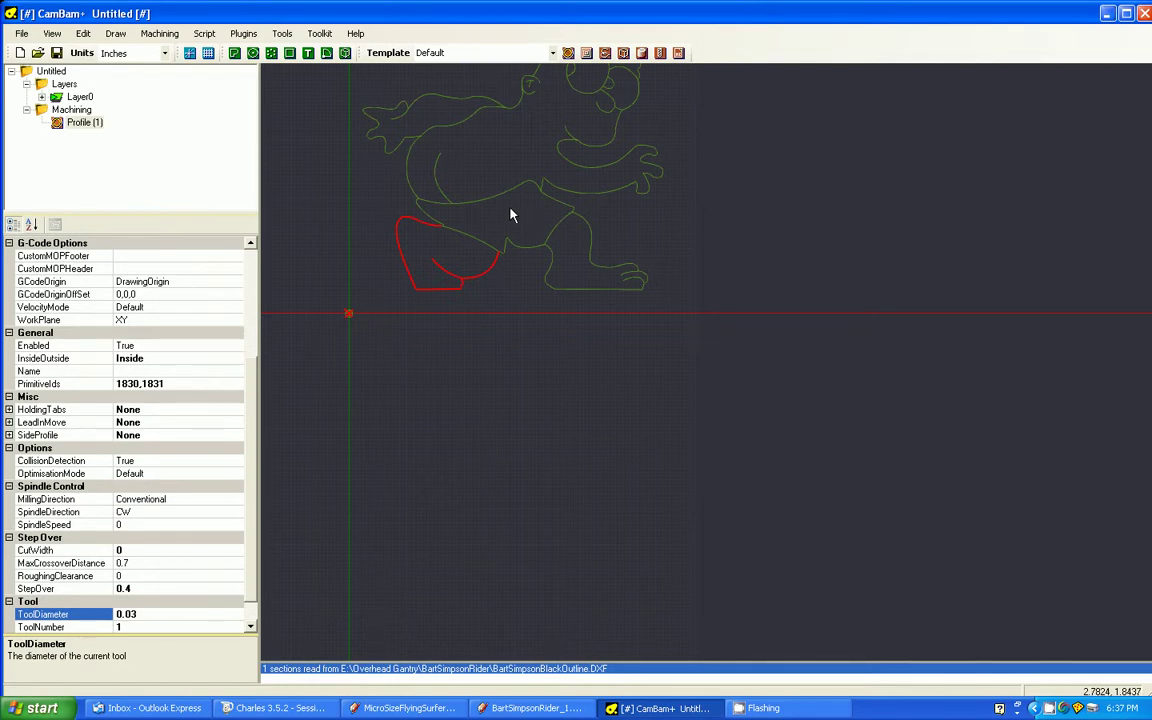
pyautogui.moveTo(528, 196); pyautogui.dragTo(668, 316)
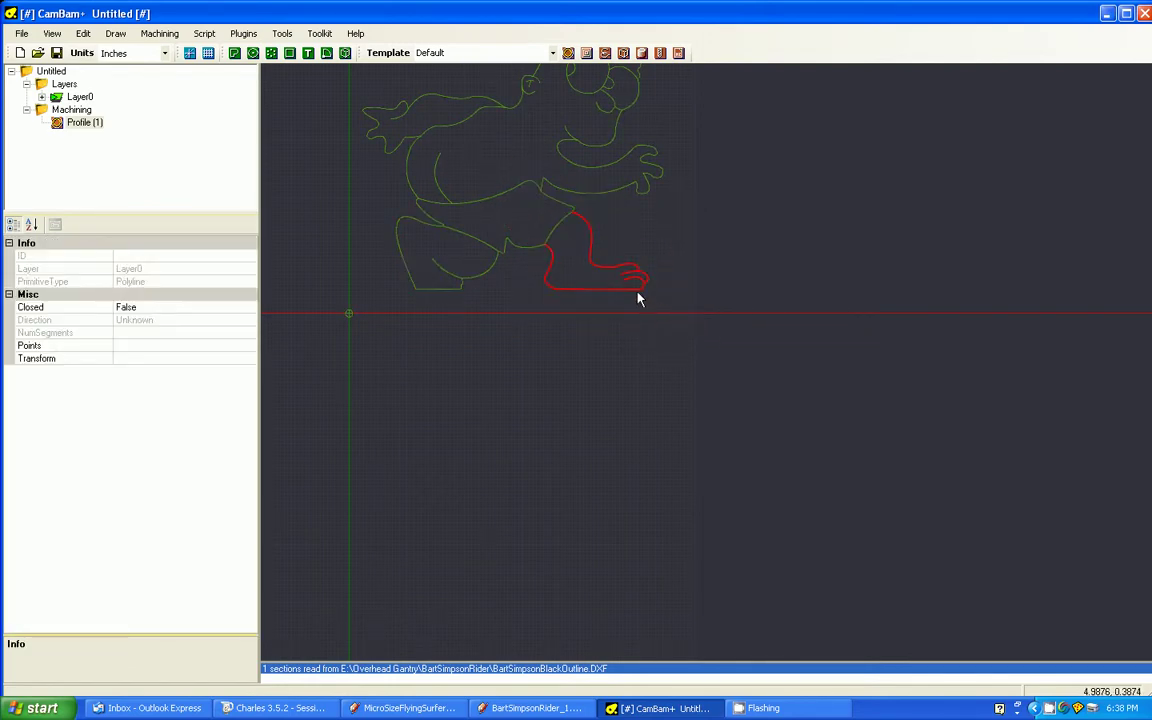
pyautogui.click(568, 52)
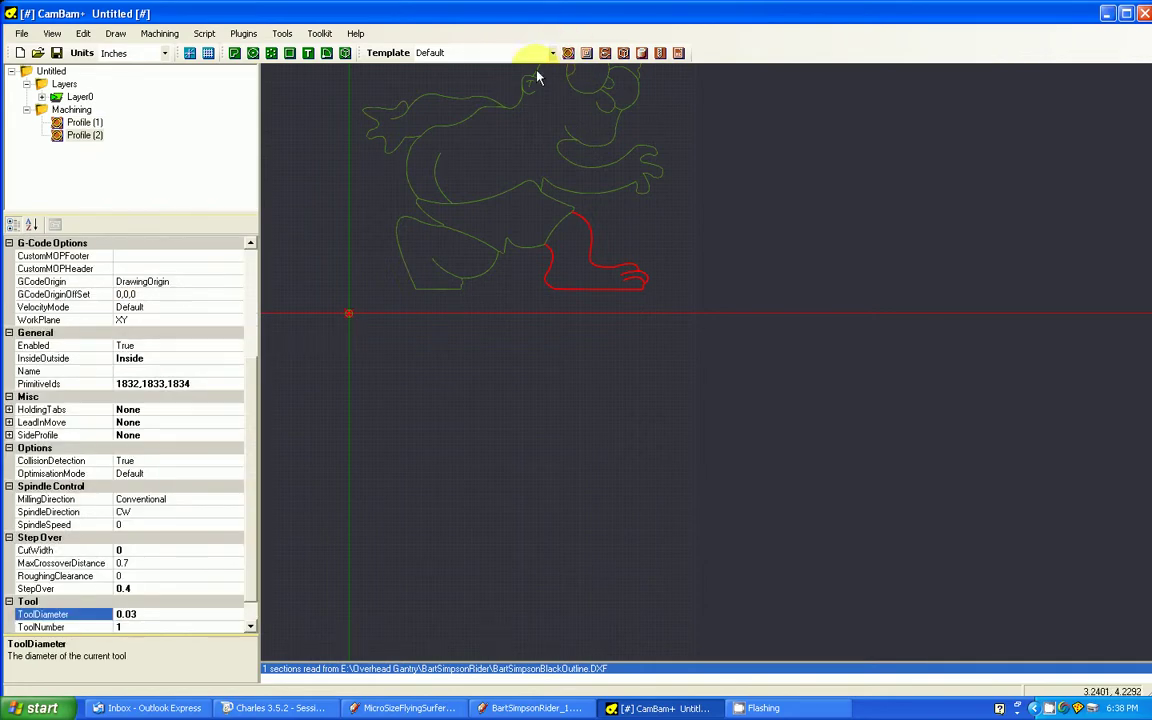
# - Add profile cuts for the shorts and for the upper body with cape
pyautogui.click(452, 206)
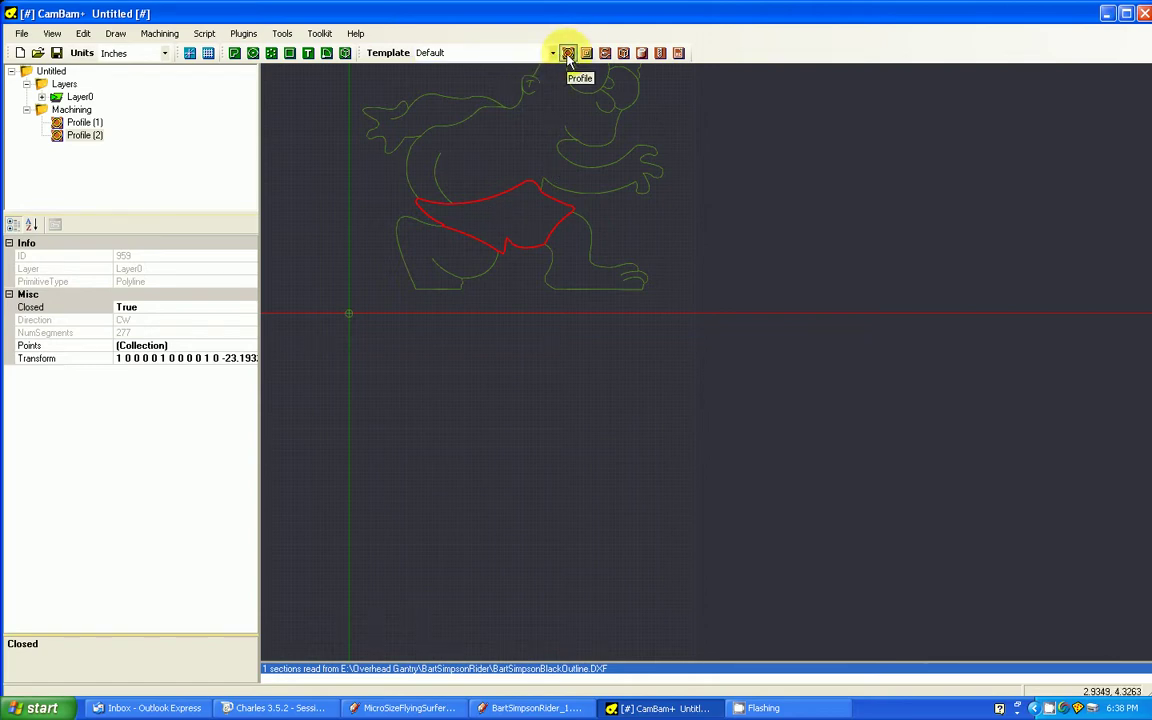
pyautogui.click(568, 53)
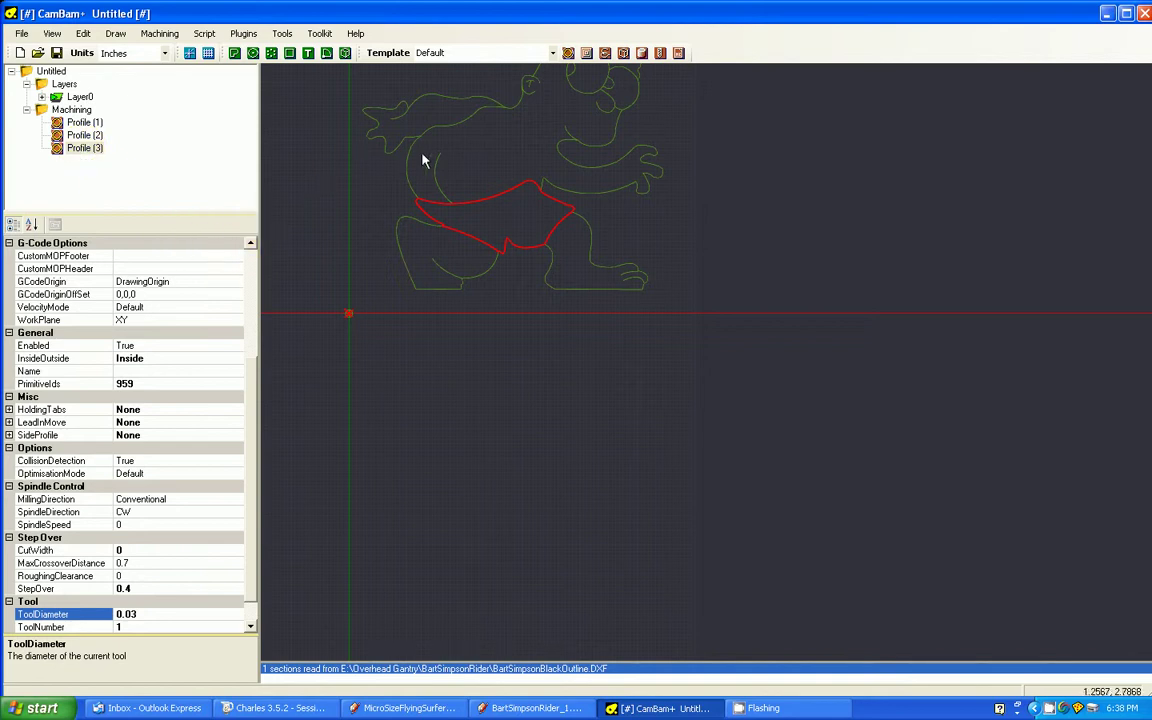
pyautogui.click(456, 127)
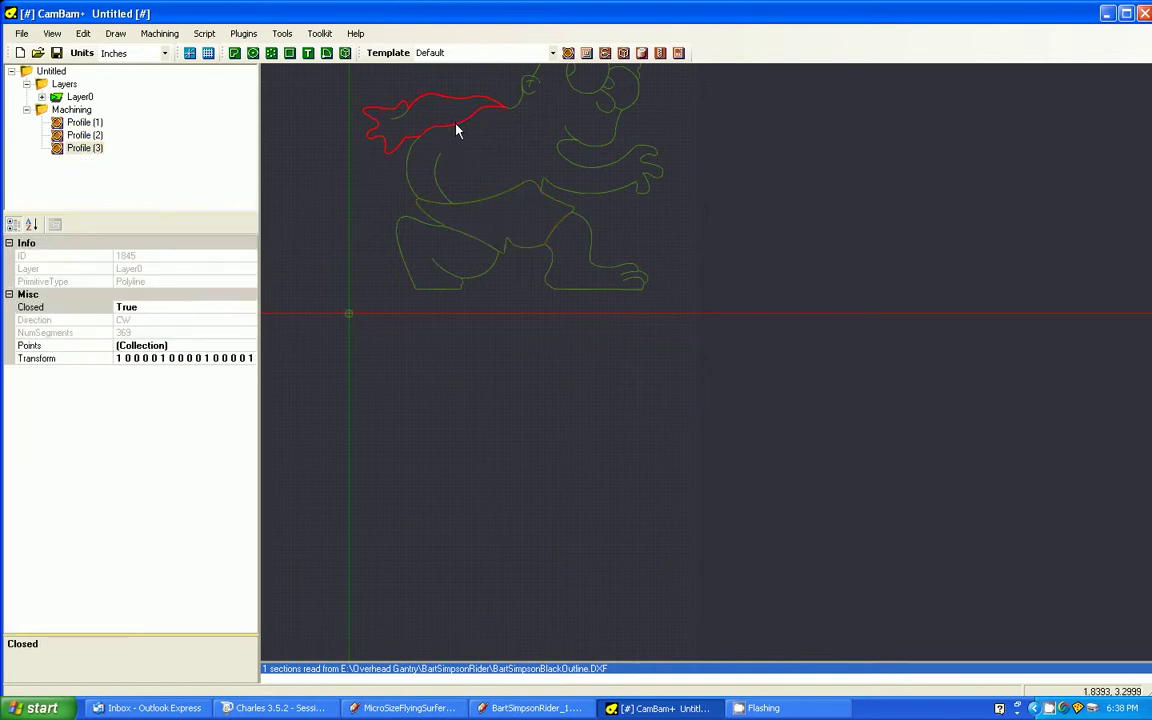
pyautogui.scroll(-3, 458, 131)
pyautogui.scroll(-1, 445, 259)
pyautogui.moveTo(406, 126)
pyautogui.mouseDown()
pyautogui.moveTo(530, 198)
pyautogui.moveTo(530, 219)
pyautogui.mouseUp()
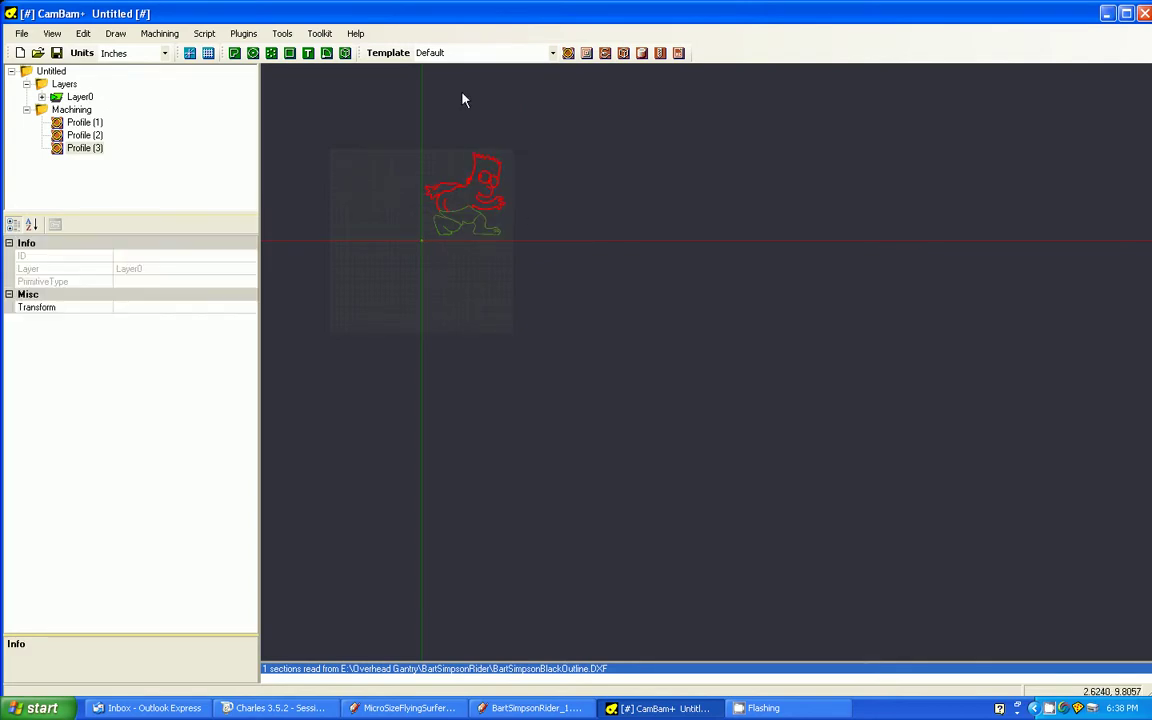
pyautogui.click(568, 53)
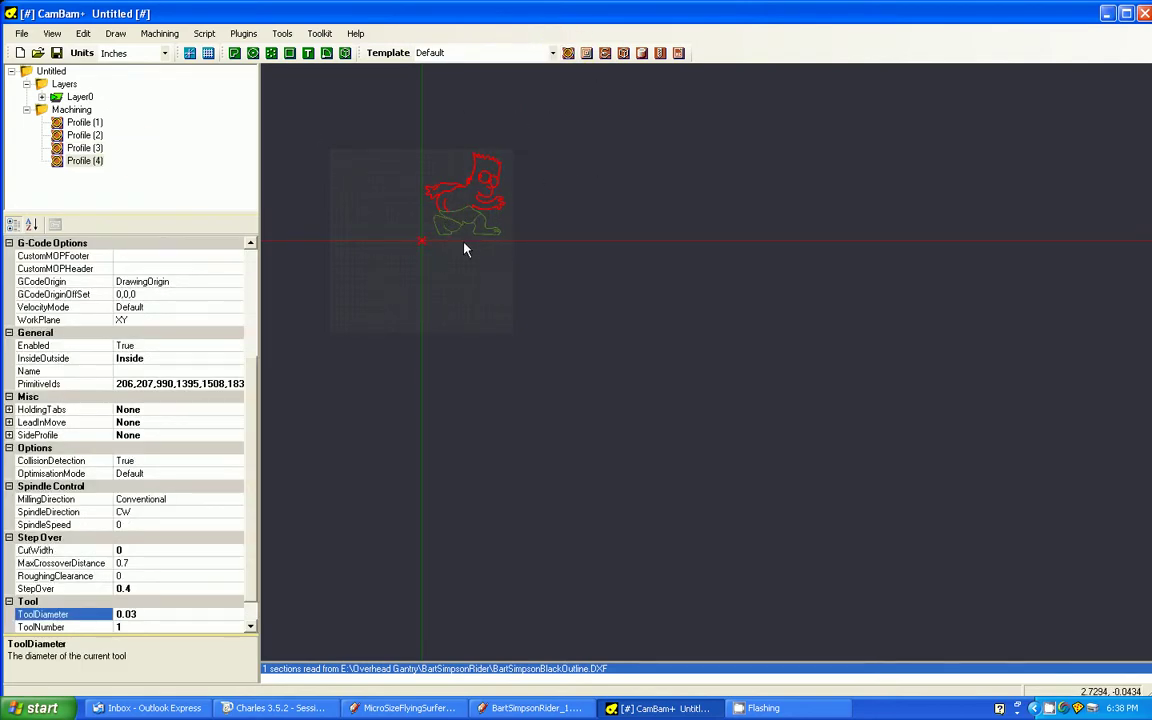
pyautogui.scroll(5, 540, 238)
pyautogui.scroll(-5, 532, 238)
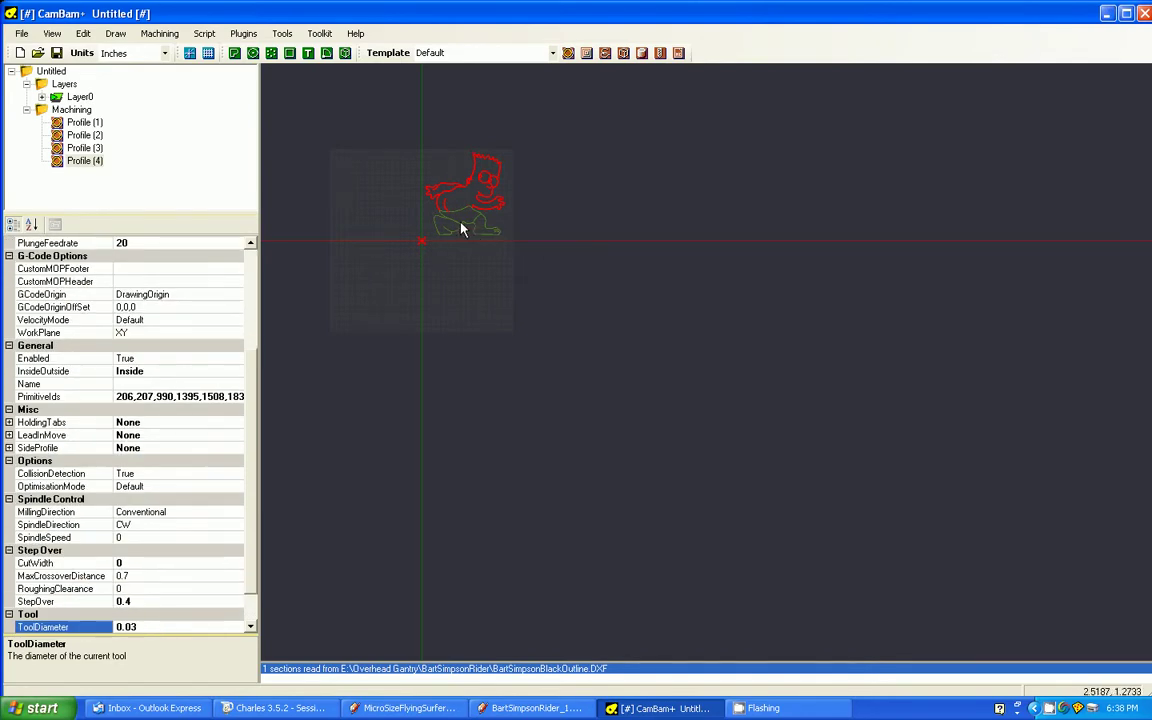
# - Create a pocket on Bart's shorts outline, keeping ToolDiameter at 0.03
pyautogui.click(464, 219)
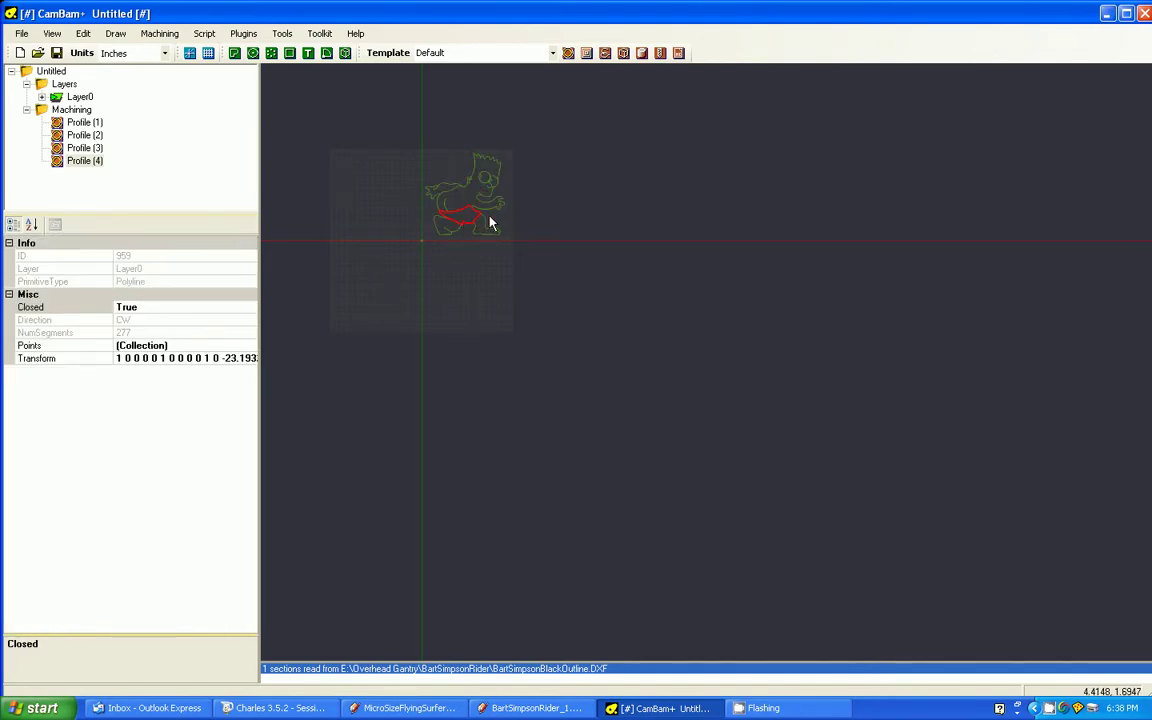
pyautogui.scroll(5, 488, 224)
pyautogui.scroll(-3, 490, 223)
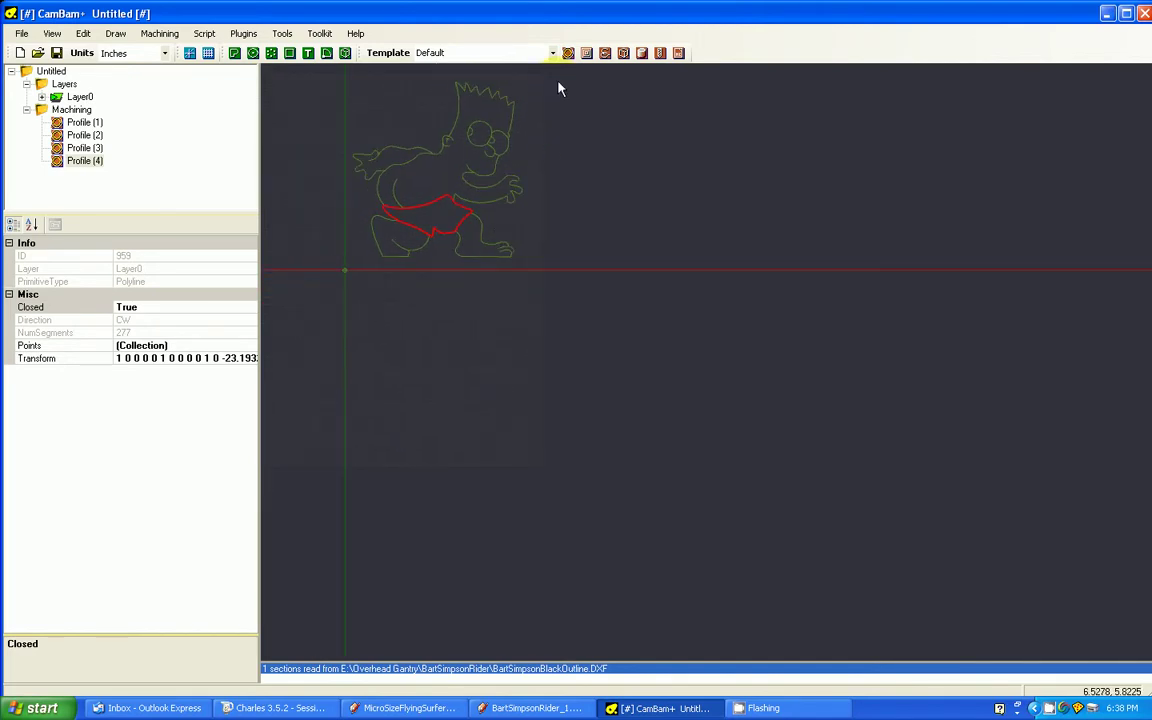
pyautogui.click(585, 53)
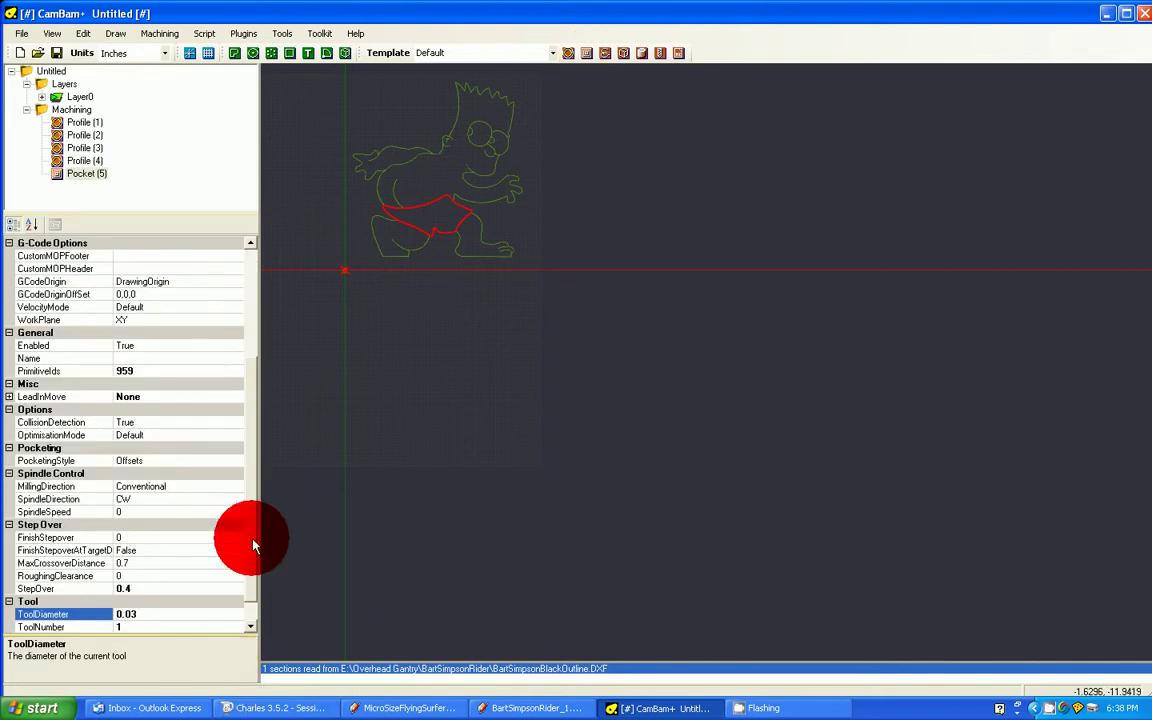
pyautogui.click(252, 553)
pyautogui.moveTo(252, 553); pyautogui.dragTo(251, 566)
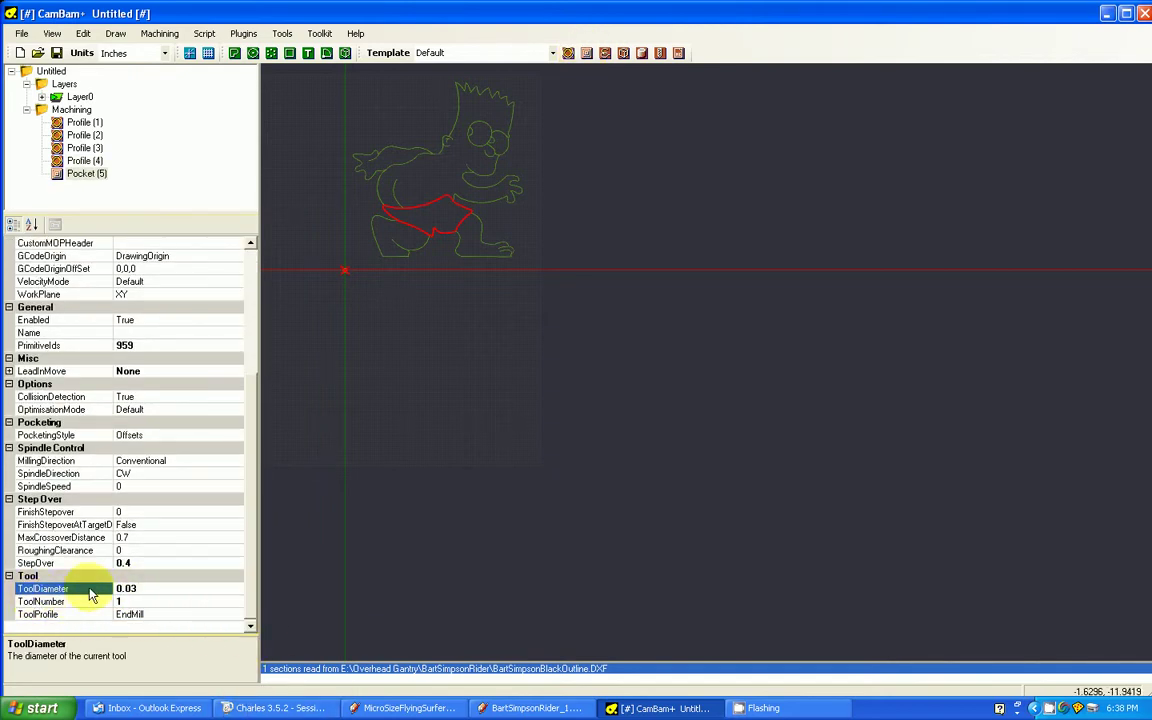
pyautogui.click(140, 594)
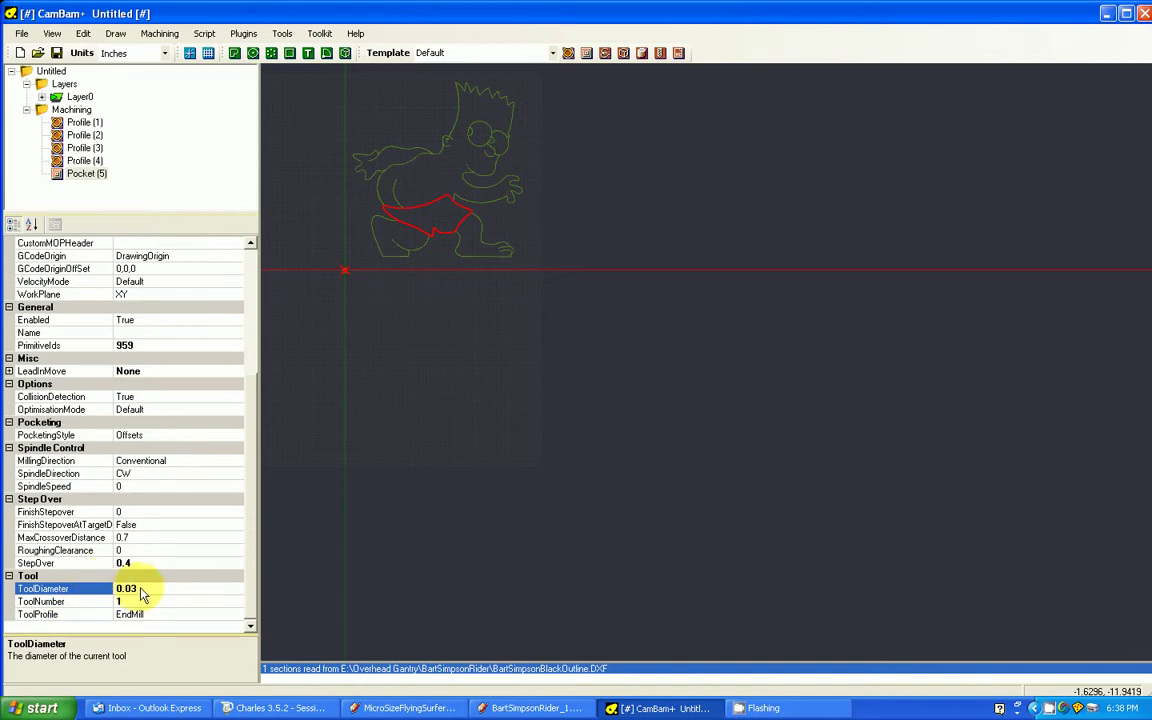
pyautogui.click(218, 593)
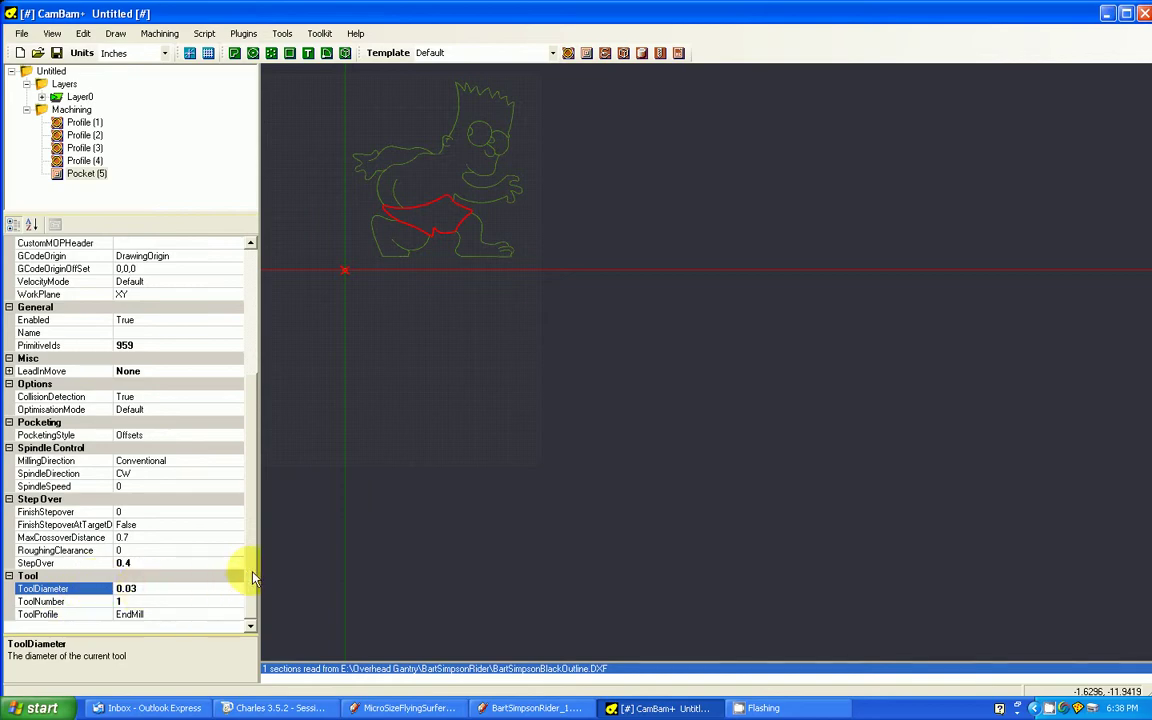
pyautogui.moveTo(252, 578); pyautogui.dragTo(250, 455)
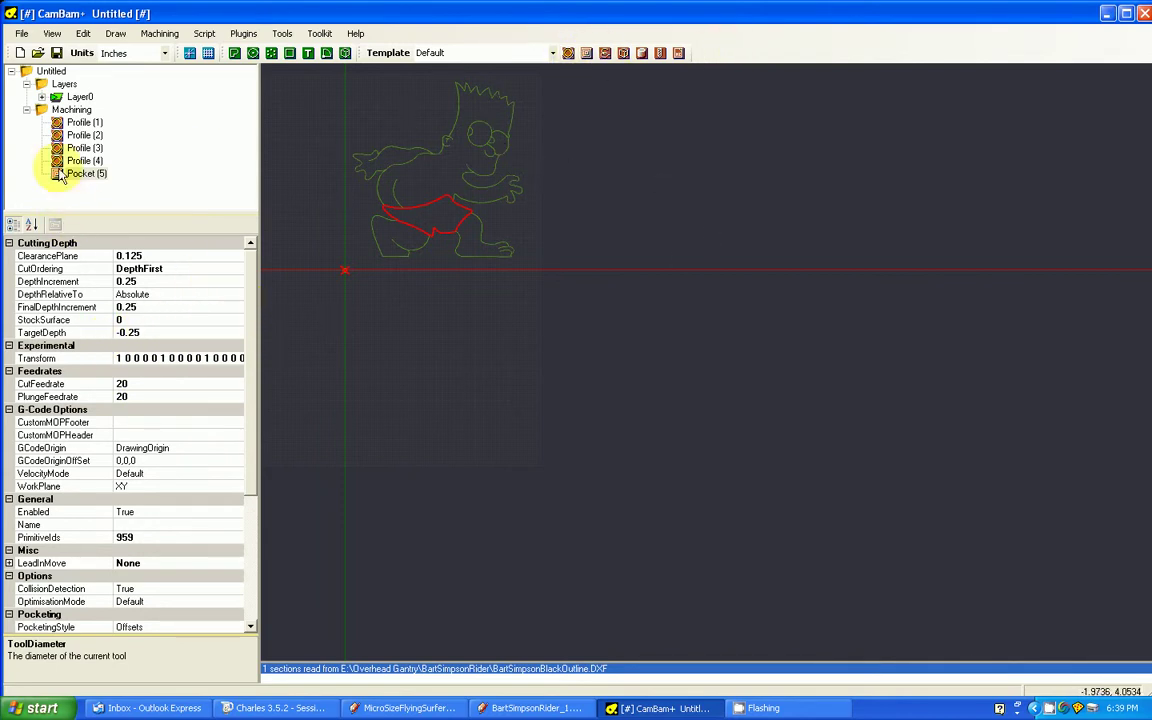
# - Generate toolpaths for all five operations and zoom in on the shorts pocket
pyautogui.click(159, 33)
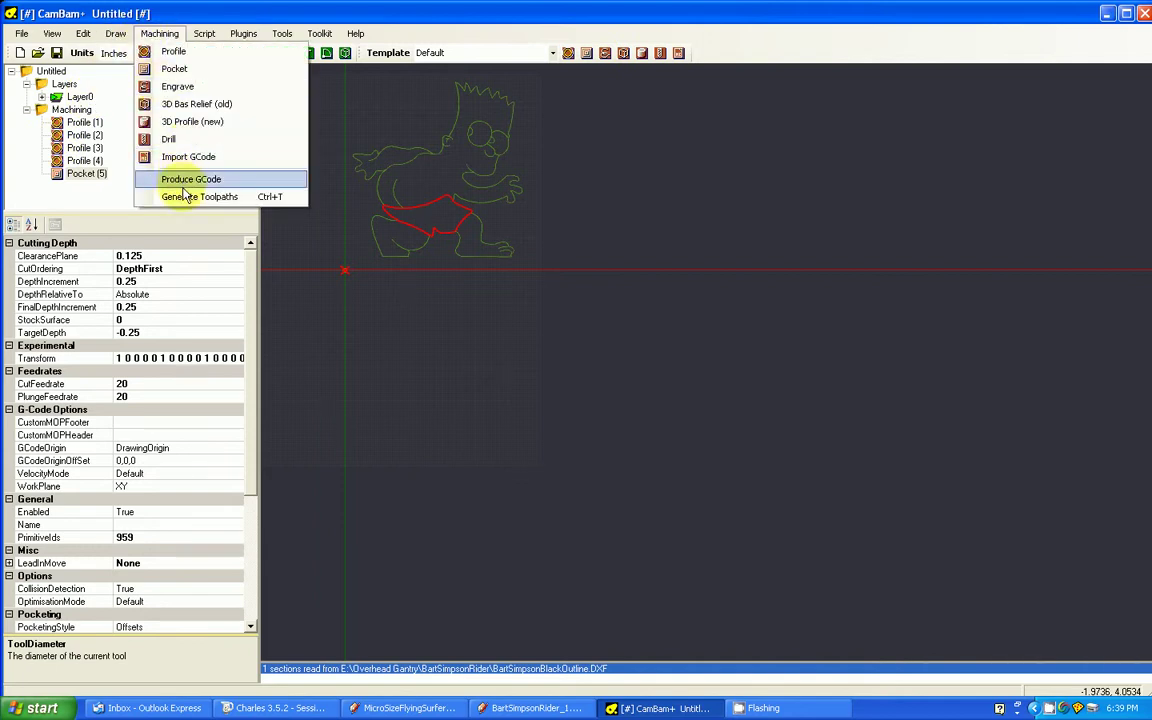
pyautogui.click(190, 197)
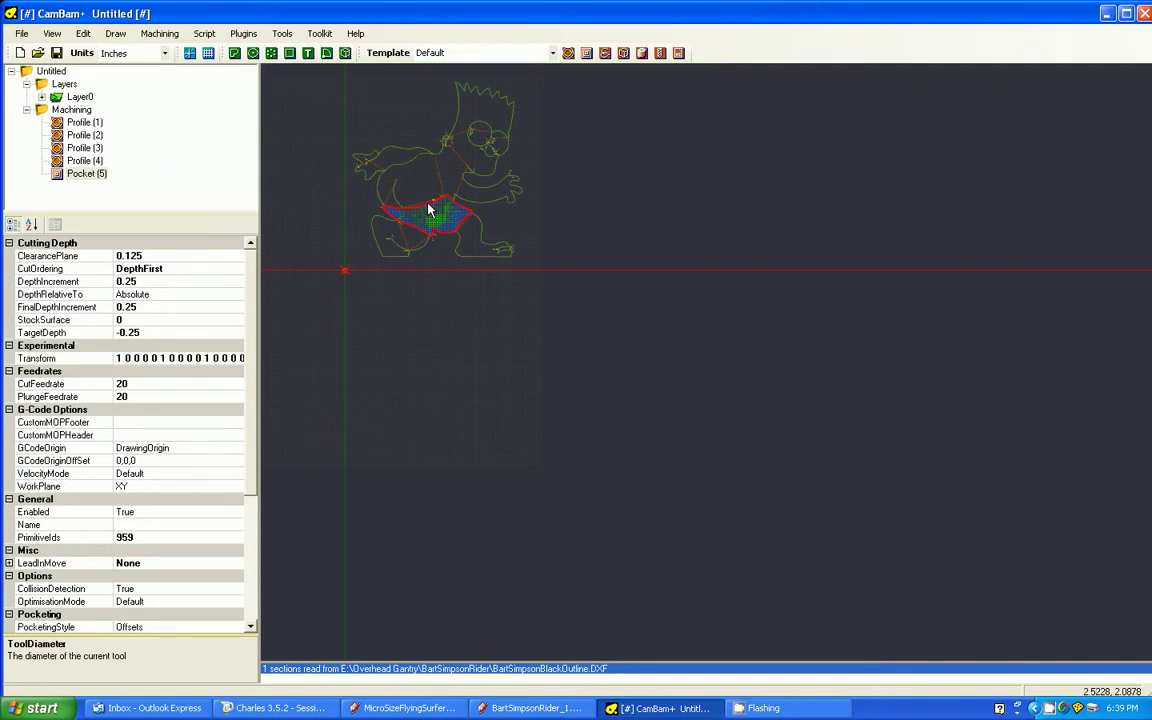
pyautogui.scroll(5, 428, 210)
pyautogui.scroll(-4, 1100, 405)
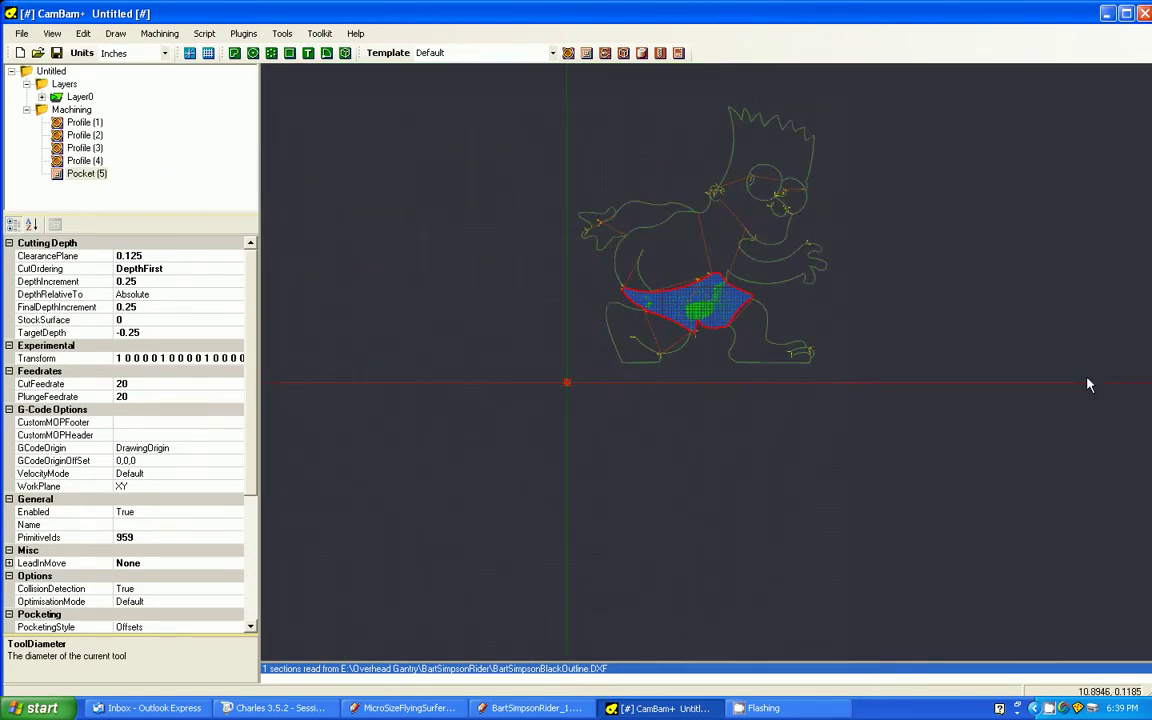
pyautogui.scroll(2, 813, 265)
pyautogui.scroll(3, 743, 145)
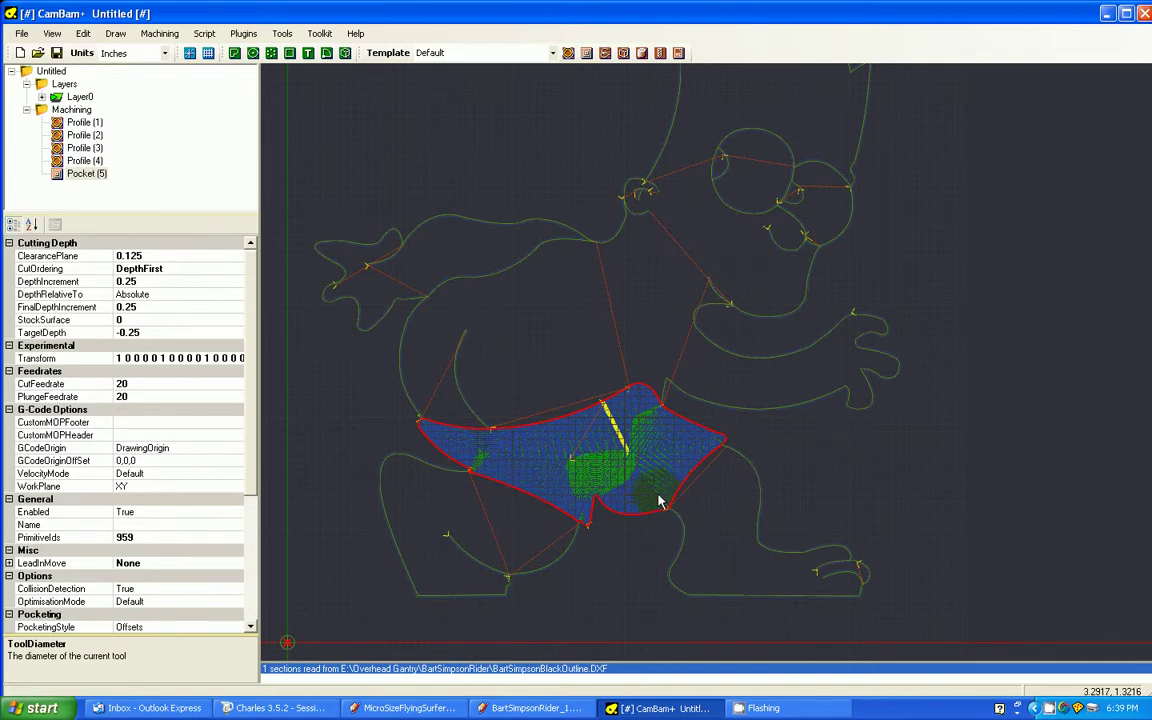
pyautogui.scroll(-1, 661, 497)
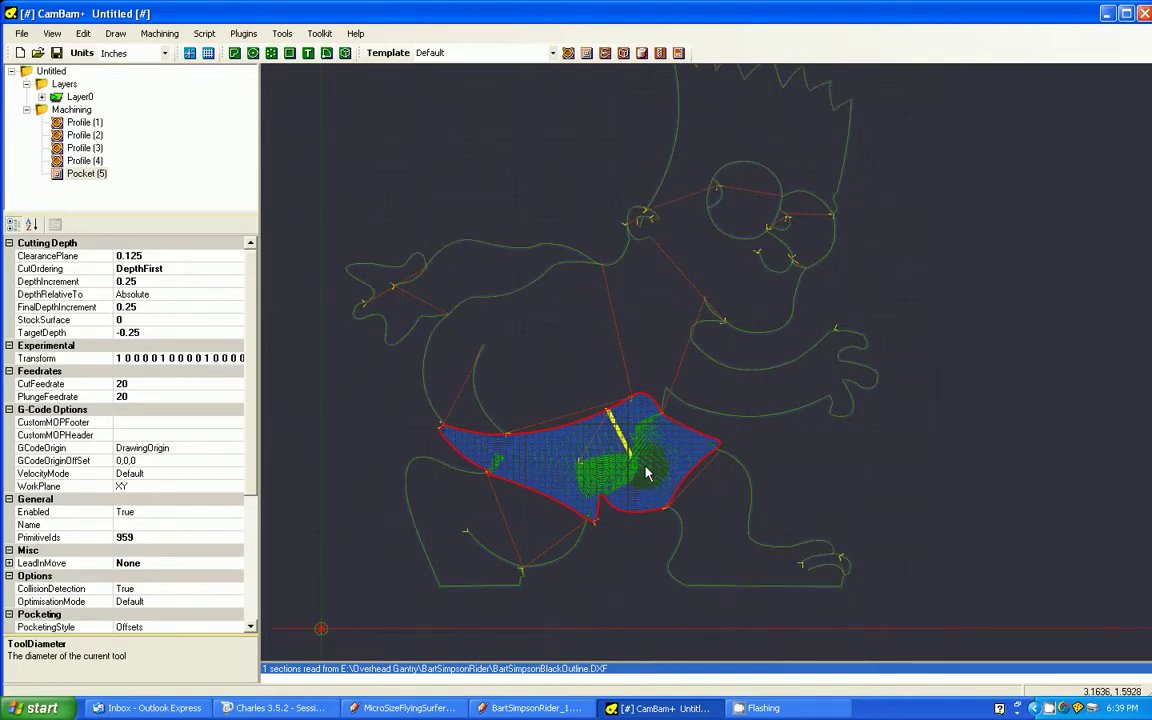
pyautogui.click(159, 33)
pyautogui.click(200, 179)
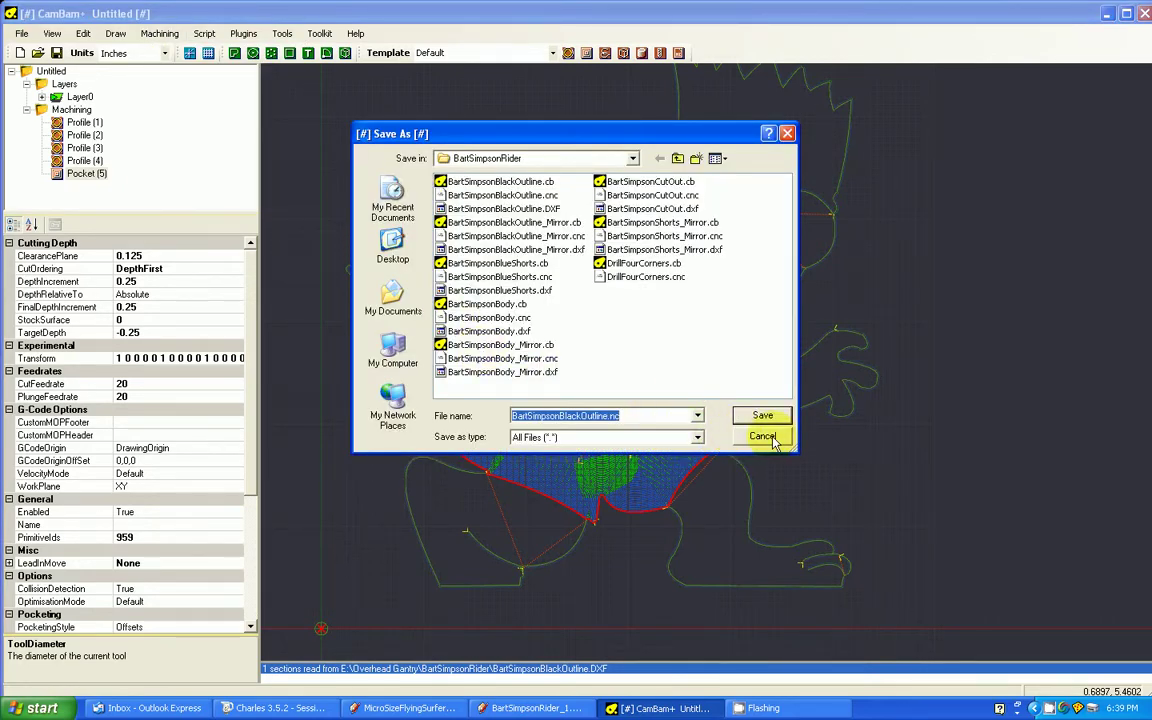
pyautogui.click(764, 442)
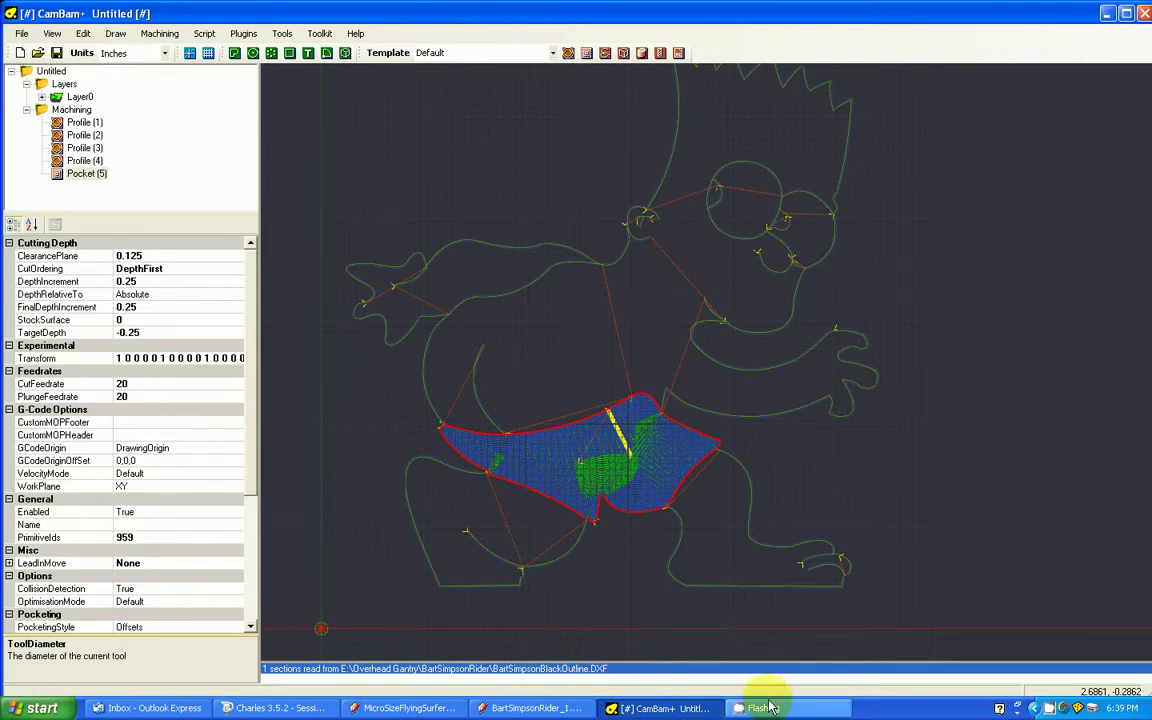
# - Launch UltraEdit-32 and bring up its Open dialog
pyautogui.click(40, 708)
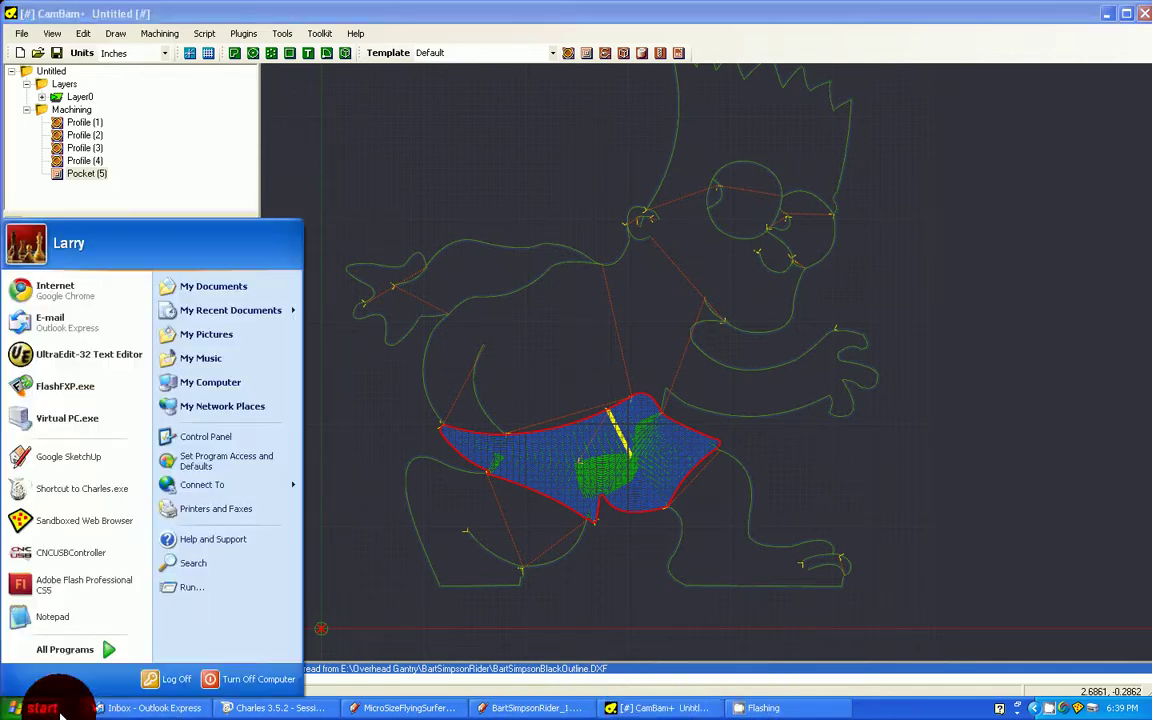
pyautogui.click(90, 353)
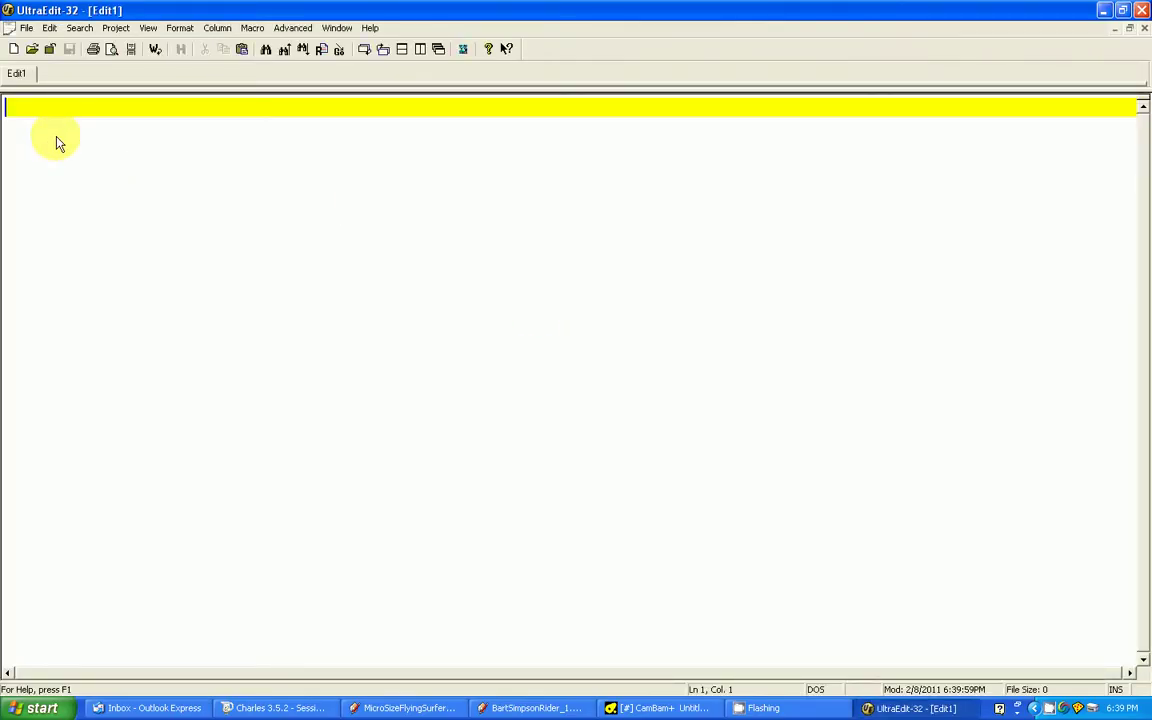
pyautogui.click(26, 28)
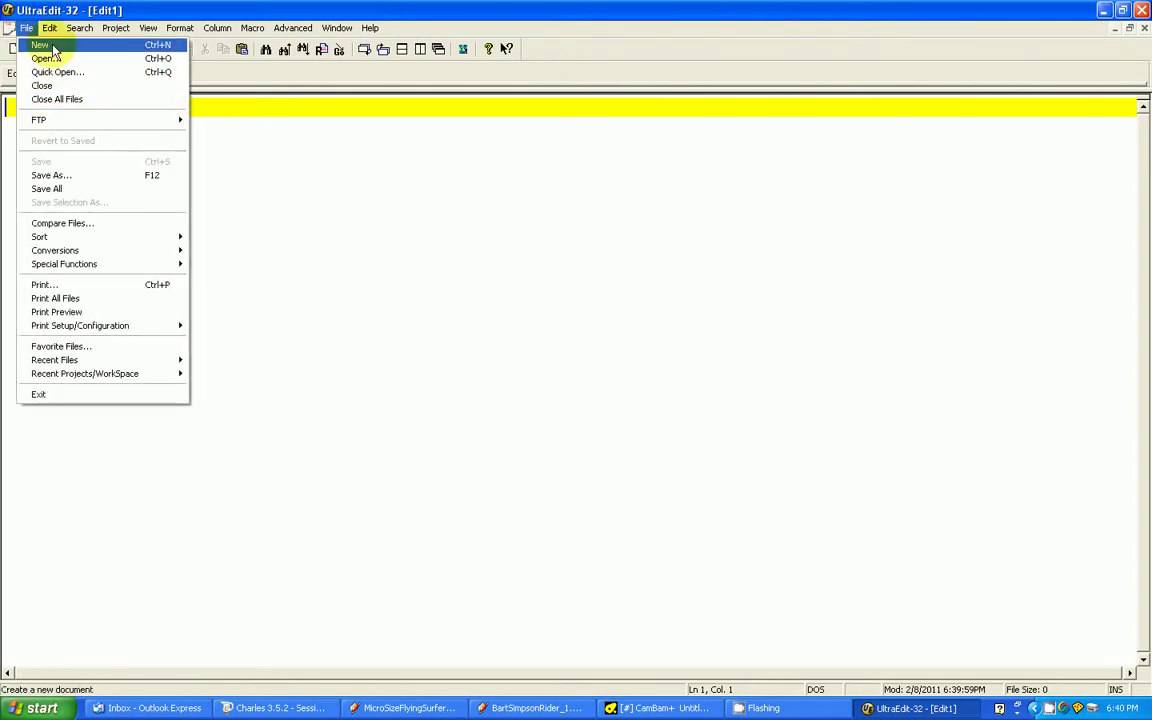
pyautogui.click(62, 60)
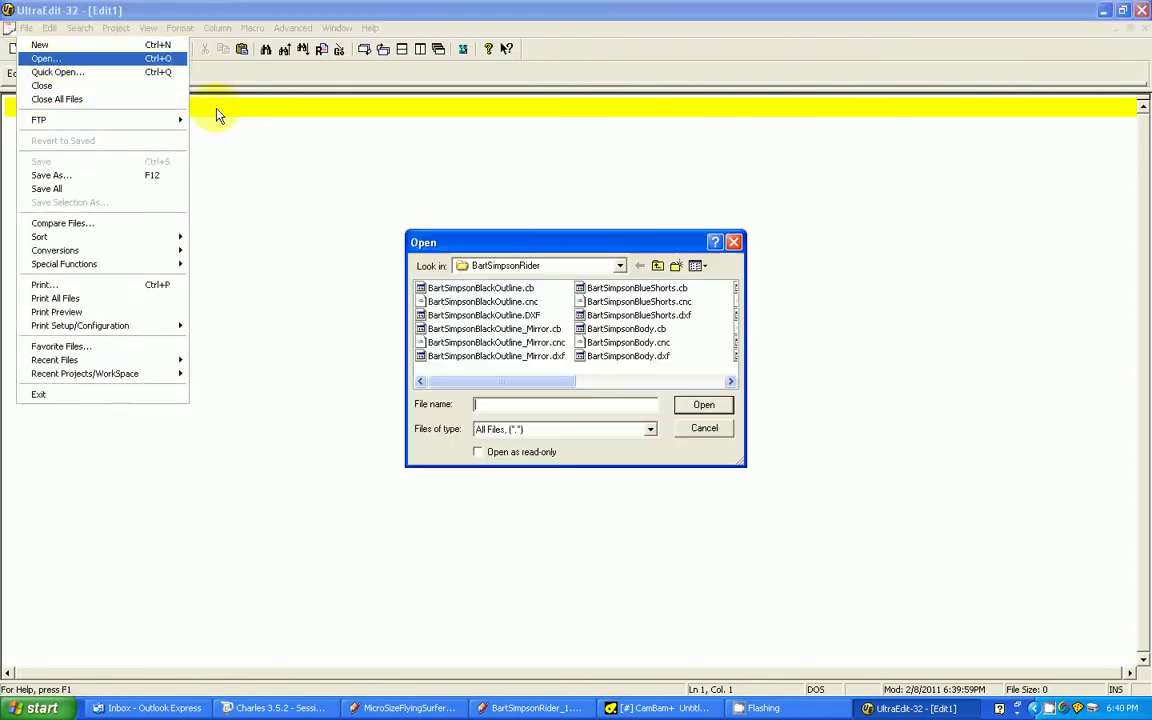
# - Browse to C:\Sandbox\...\Overhead Gantry\BartSimpsonRider and select BartSimpsonBlackOutline.cnc
pyautogui.click(540, 268)
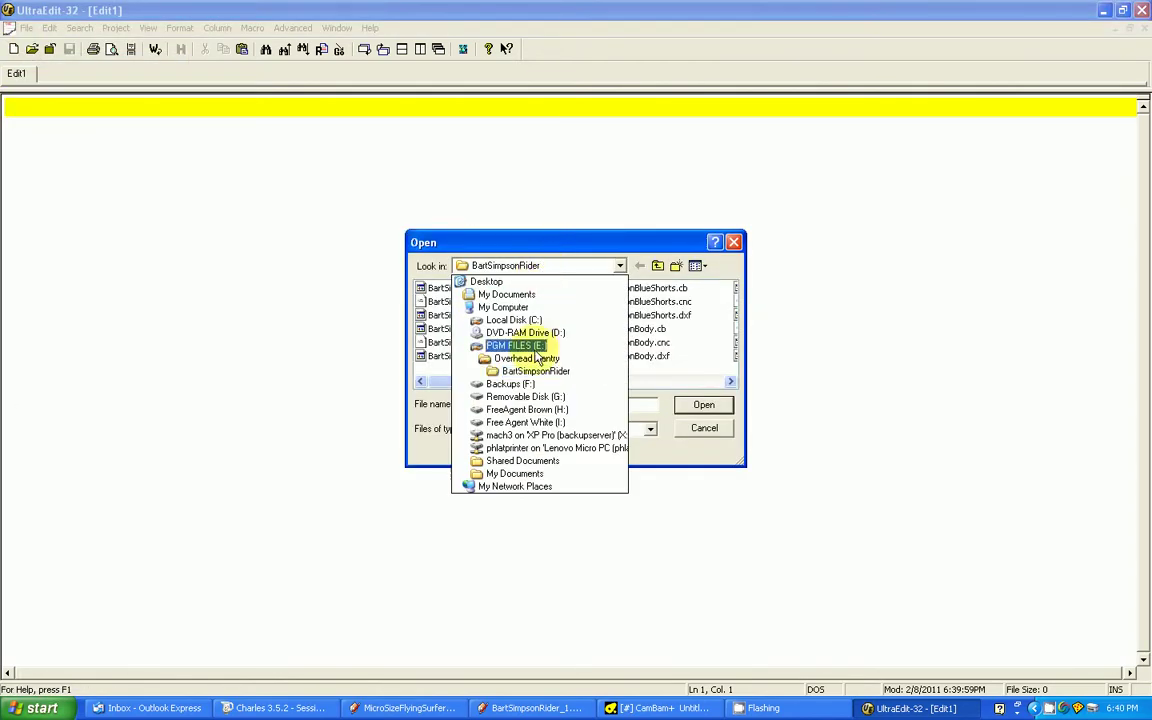
pyautogui.click(518, 320)
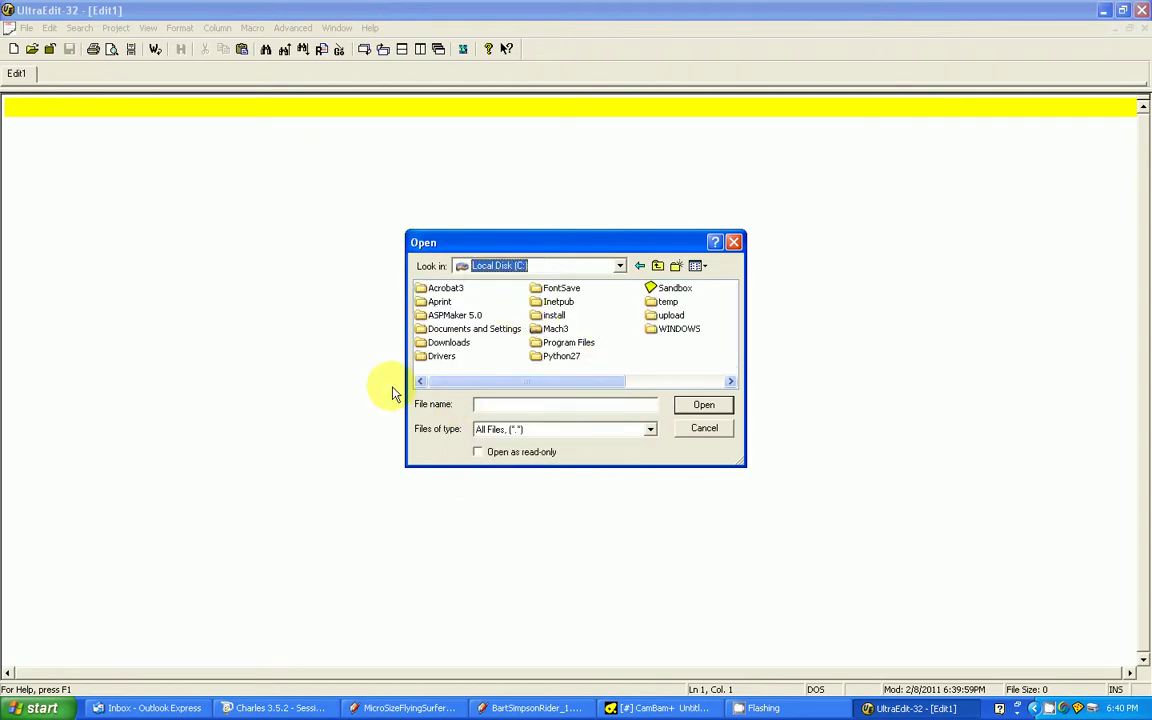
pyautogui.doubleClick(662, 288)
pyautogui.doubleClick(436, 288)
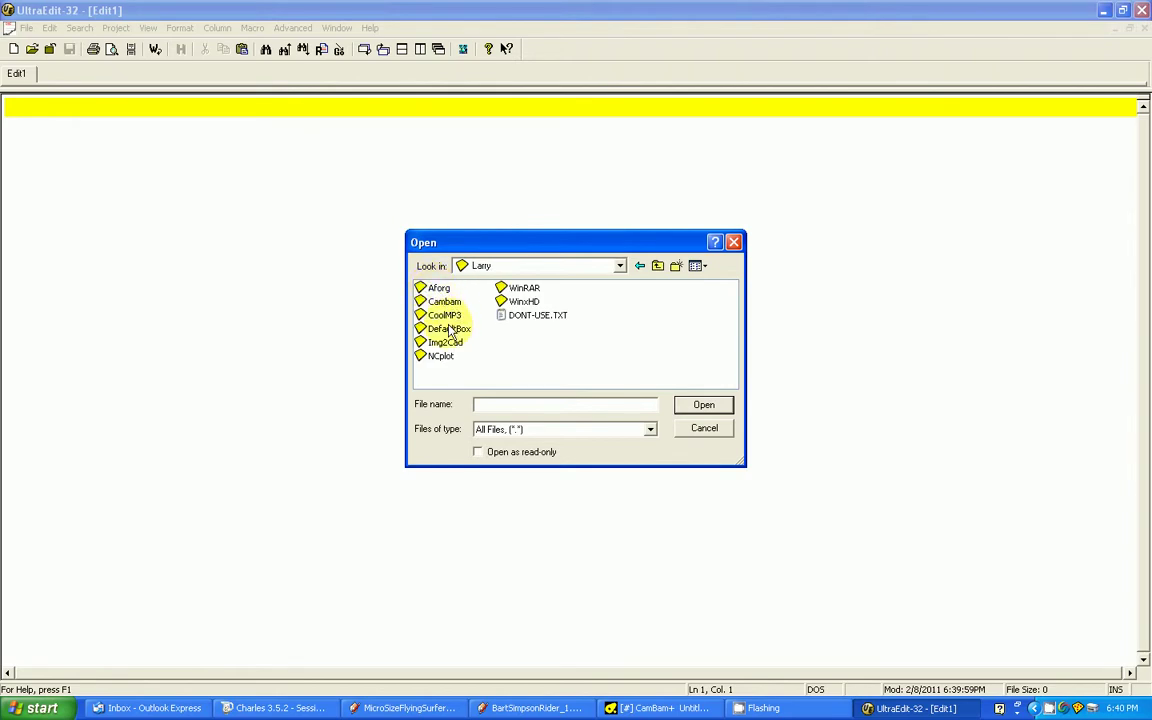
pyautogui.click(445, 302)
pyautogui.doubleClick(445, 302)
pyautogui.doubleClick(430, 288)
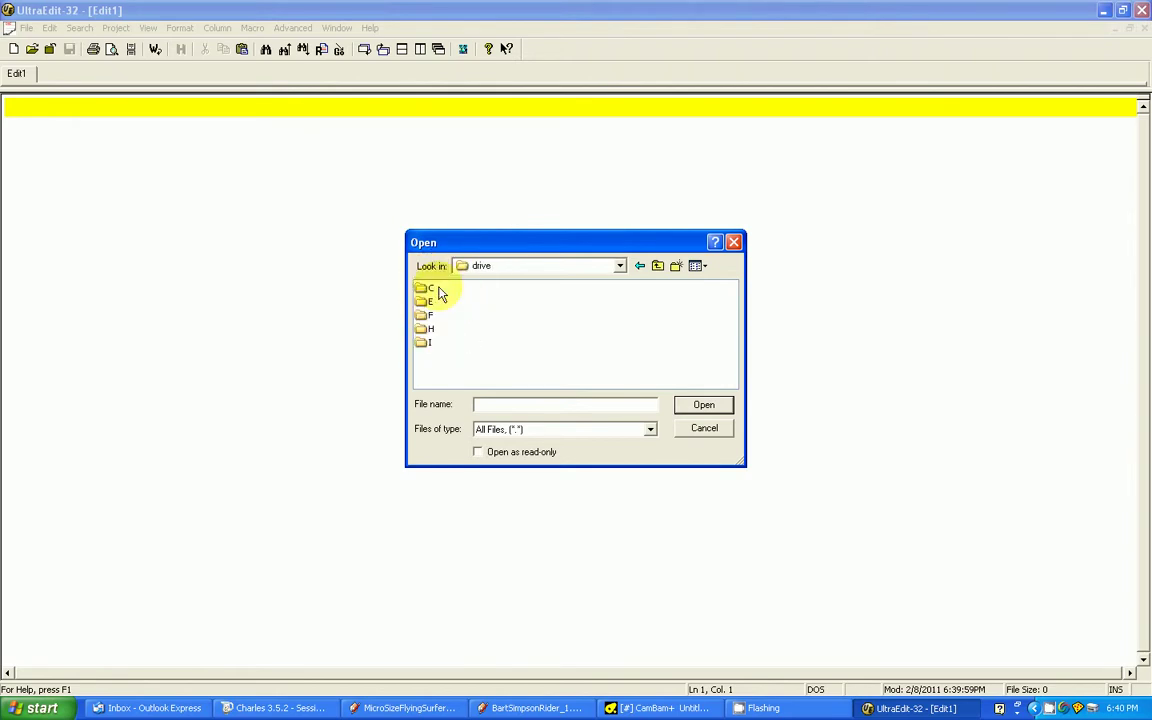
pyautogui.doubleClick(426, 302)
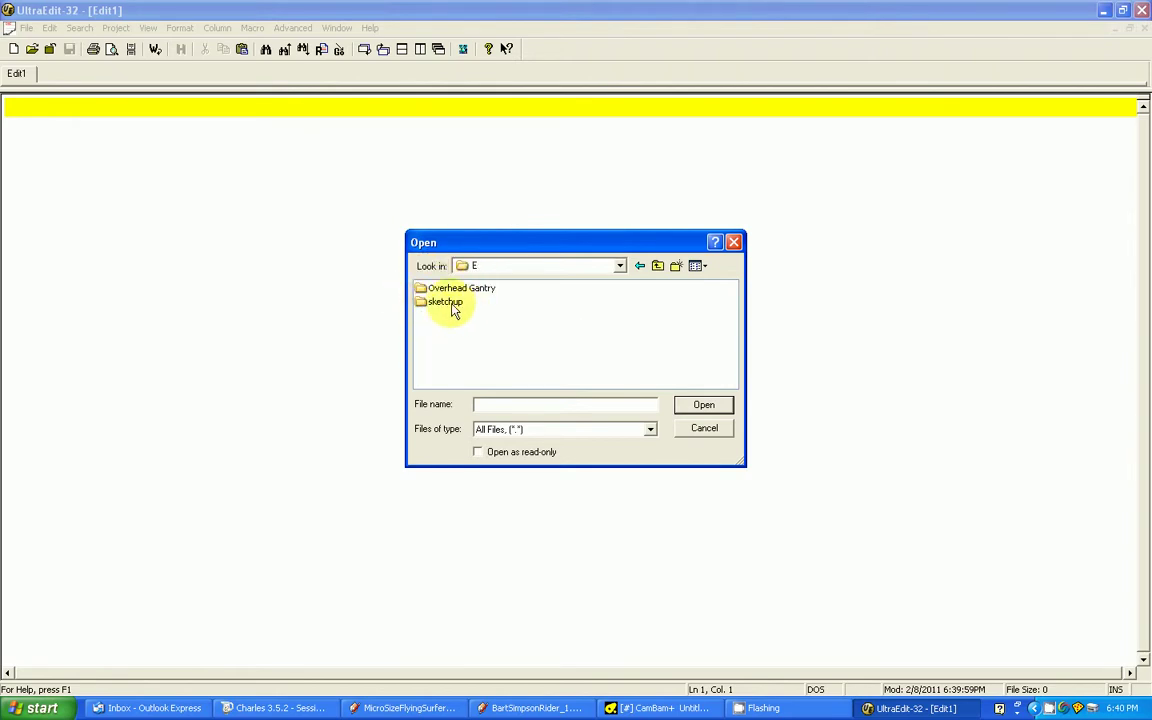
pyautogui.doubleClick(467, 289)
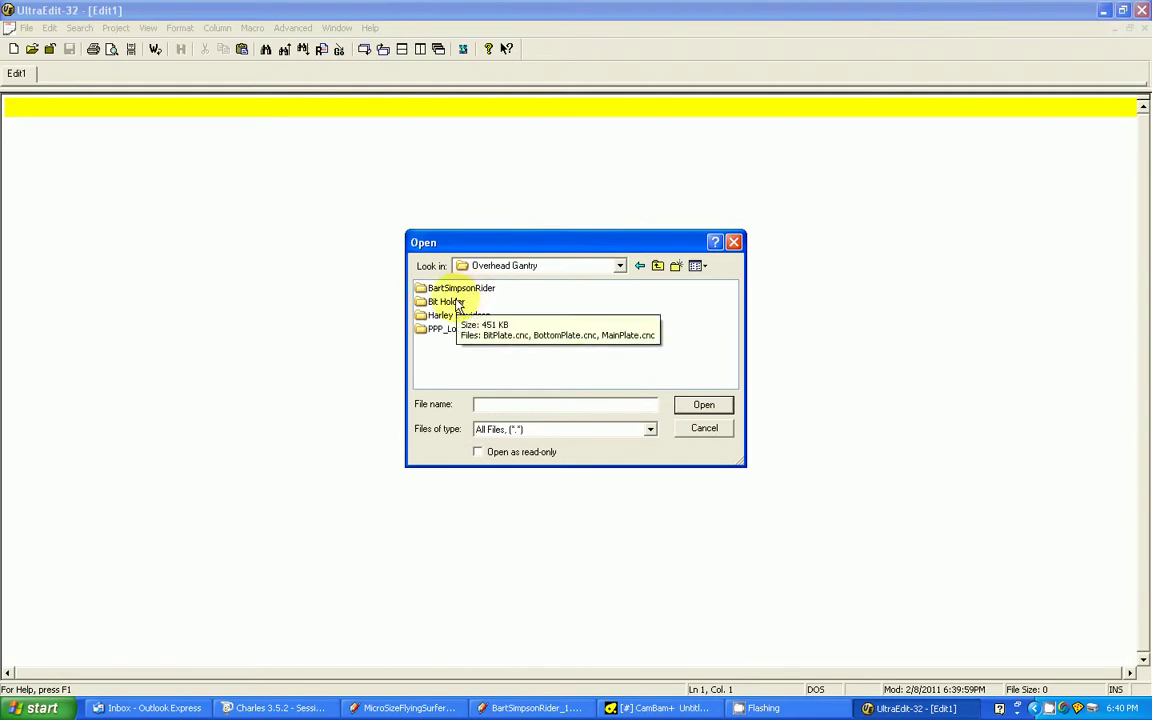
pyautogui.click(467, 290)
pyautogui.doubleClick(465, 290)
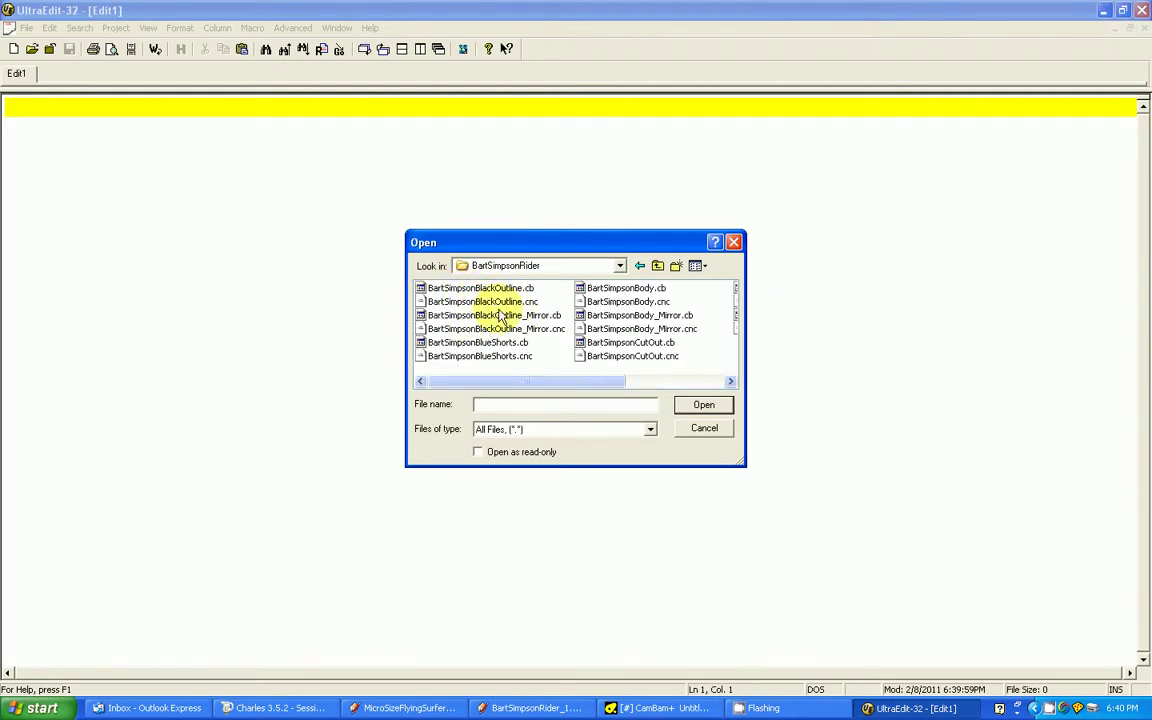
pyautogui.click(500, 303)
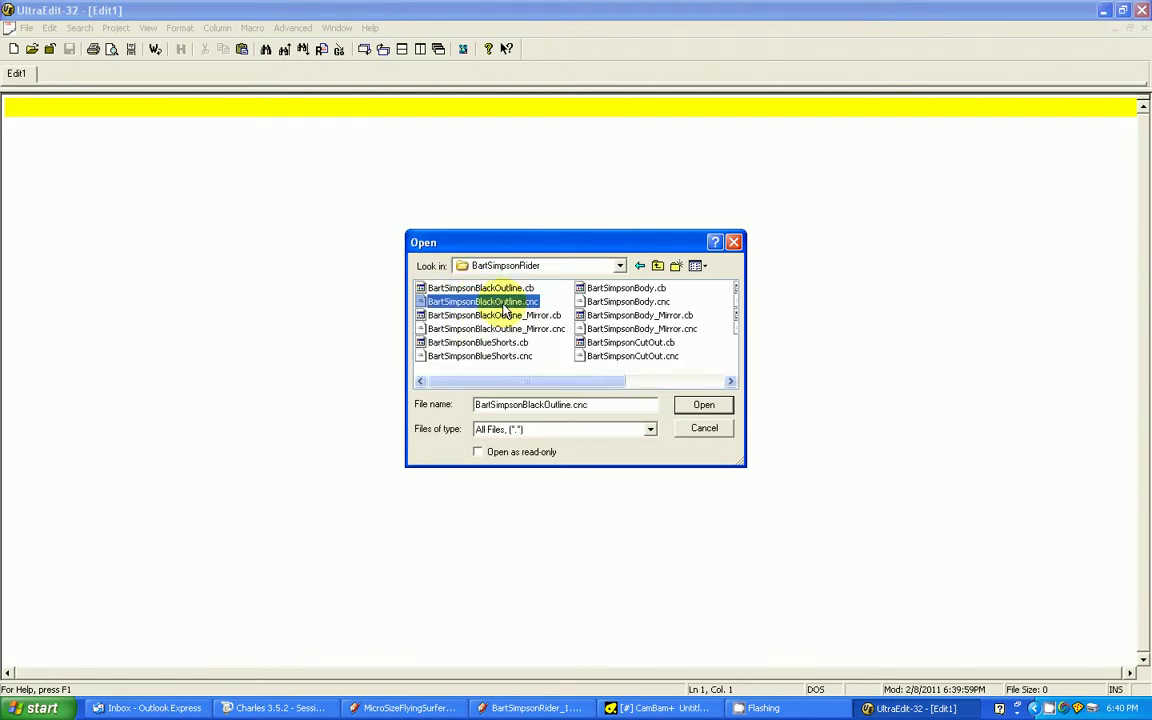
# - Open BartSimpsonBlackOutline.cnc and highlight its T1 M6 tool-change line
pyautogui.click(704, 407)
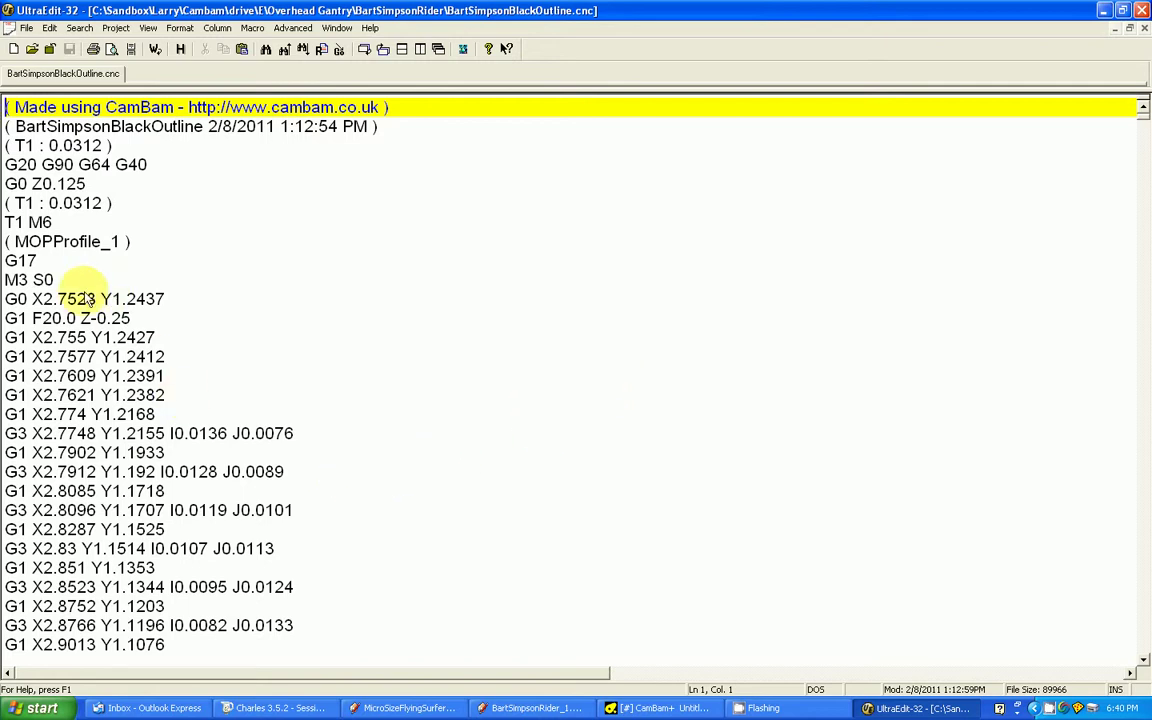
pyautogui.moveTo(69, 222); pyautogui.dragTo(4, 212)
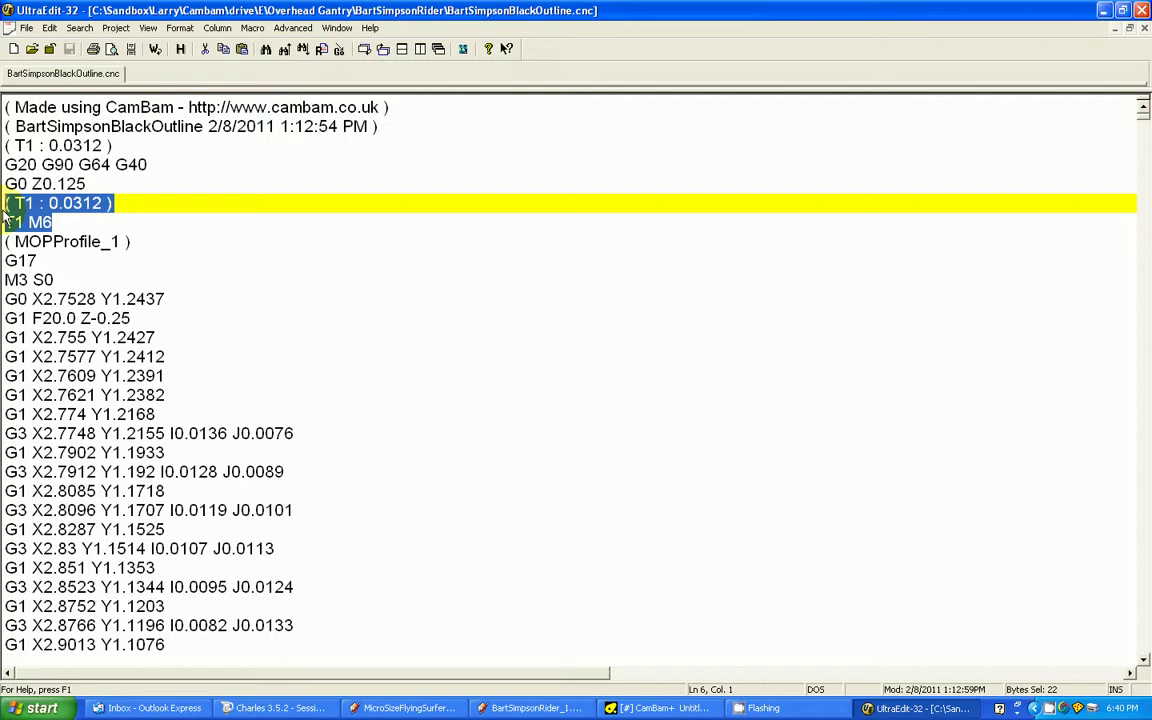
pyautogui.moveTo(5, 203); pyautogui.dragTo(38, 223)
pyautogui.doubleClick(41, 222)
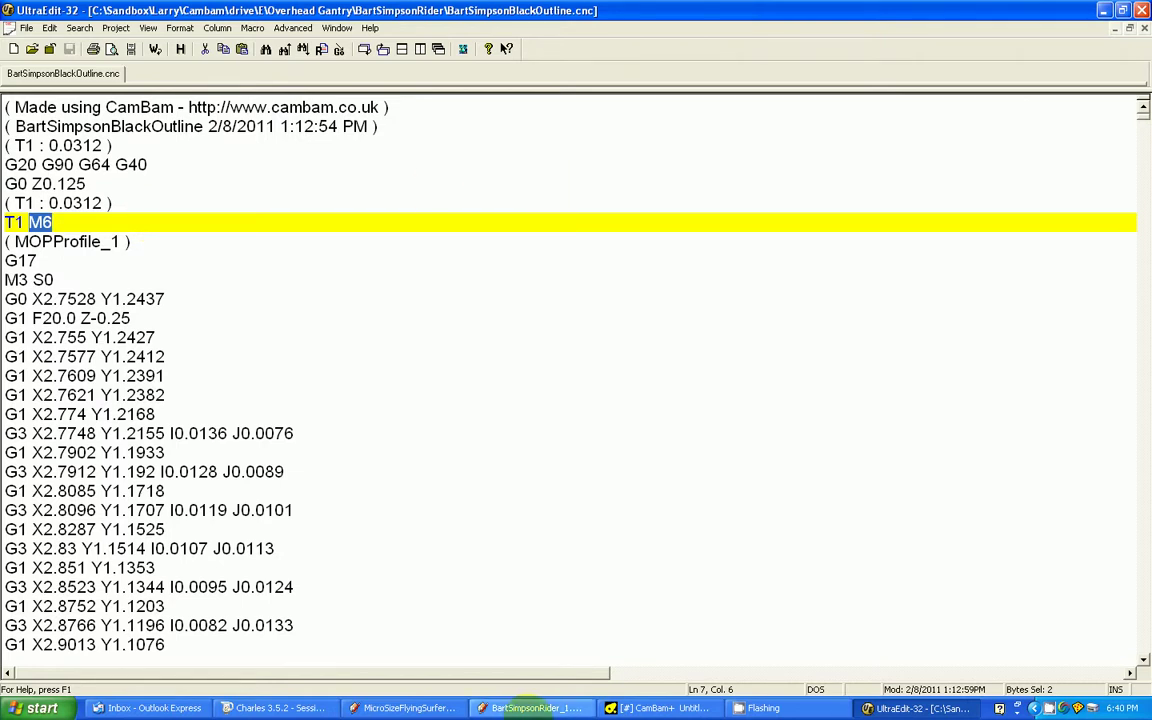
pyautogui.click(38, 708)
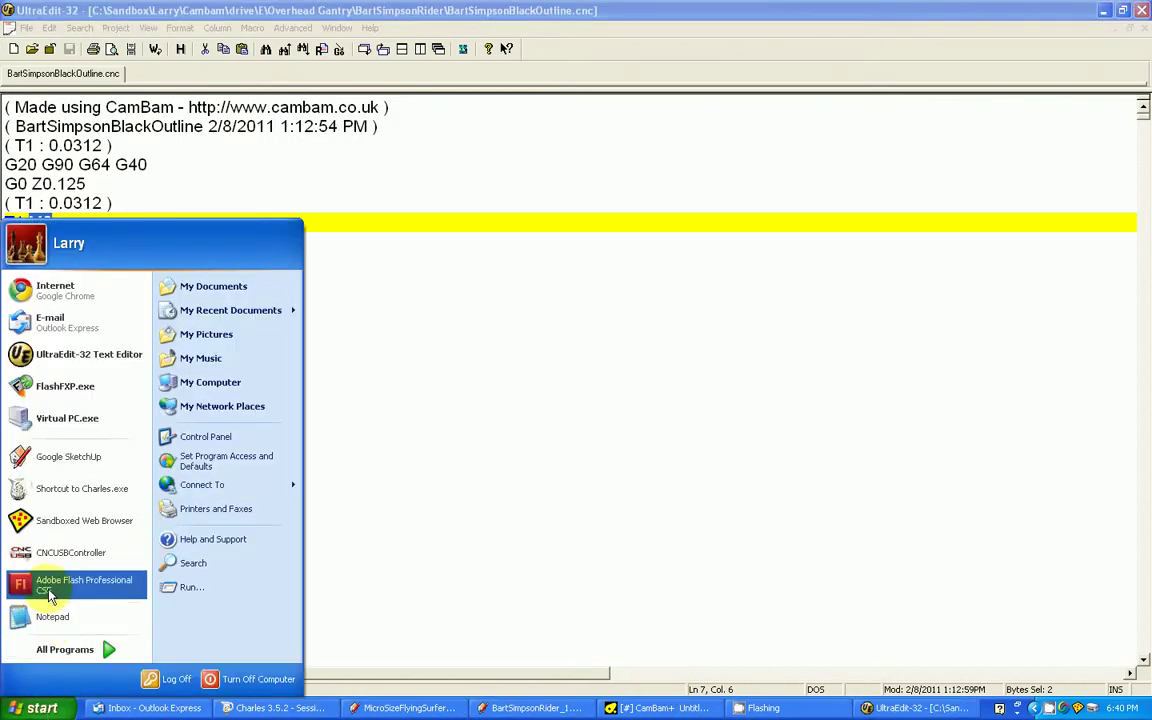
pyautogui.click(735, 320)
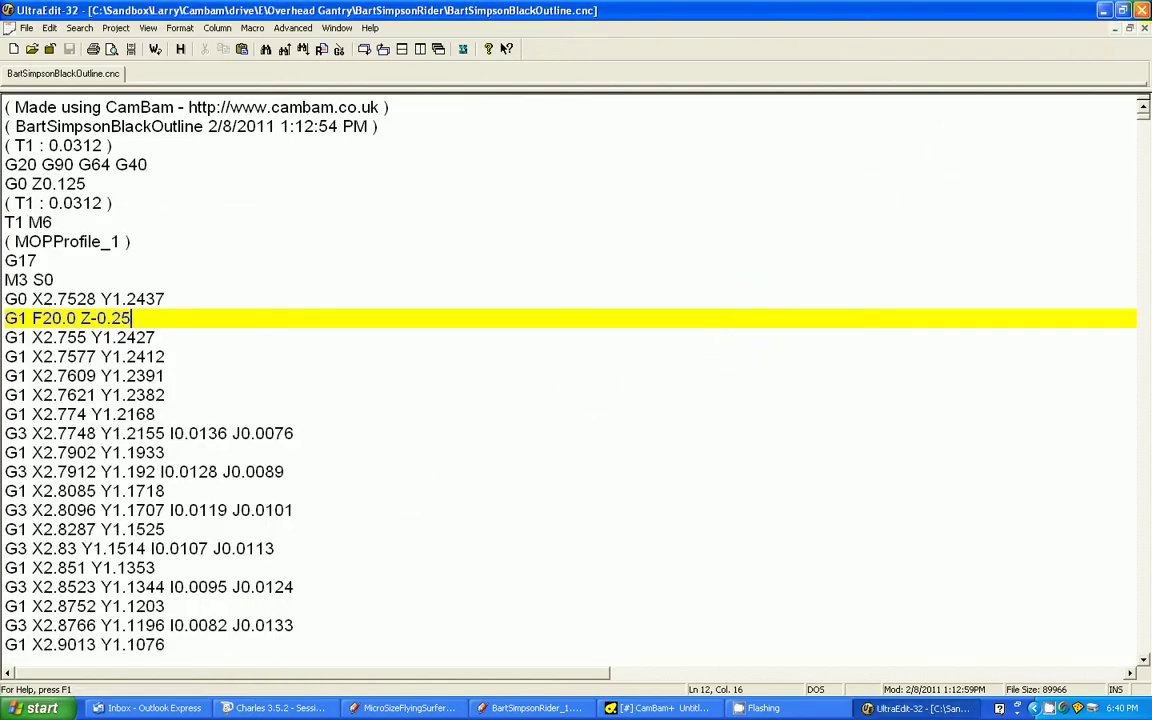
# - Show the desktop and start Mach3 with the 3-G540_2010 machine profile
pyautogui.rightClick(992, 708)
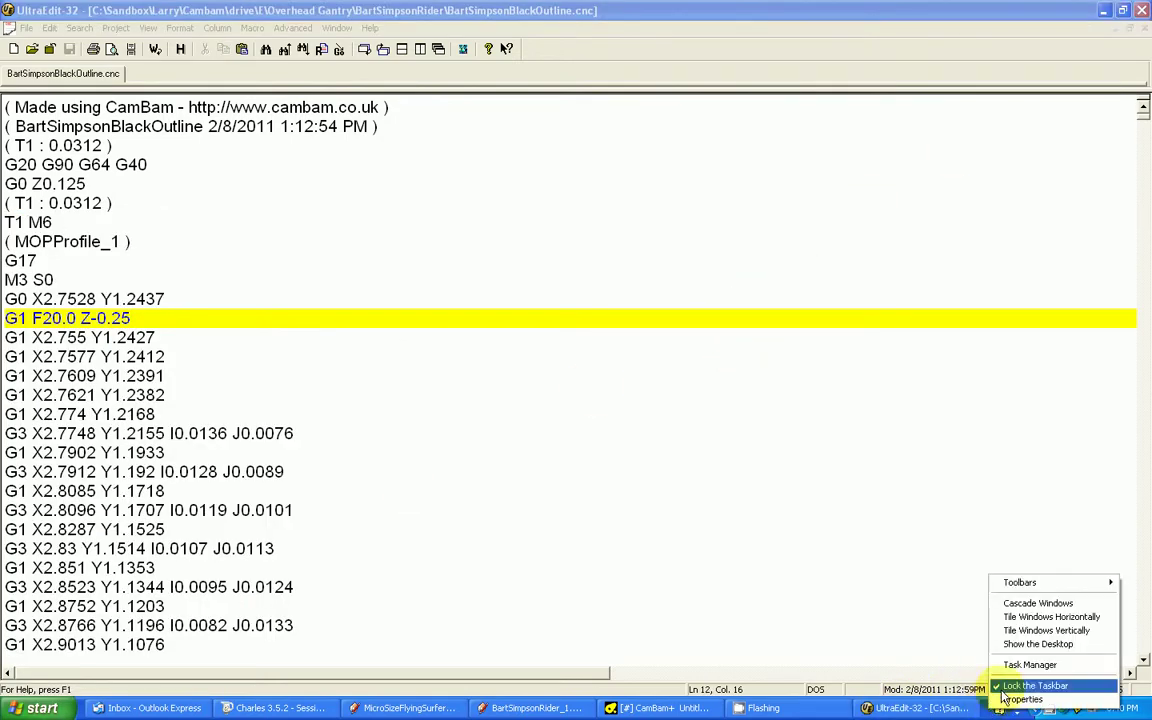
pyautogui.click(1036, 644)
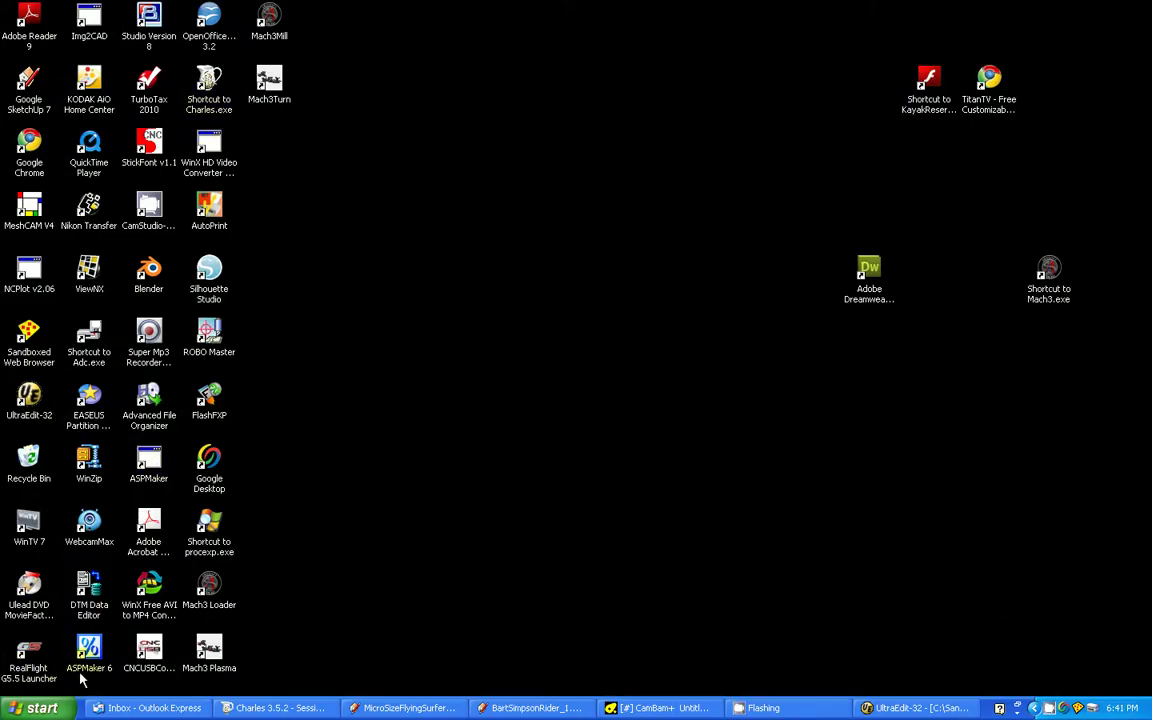
pyautogui.doubleClick(209, 584)
pyautogui.click(490, 313)
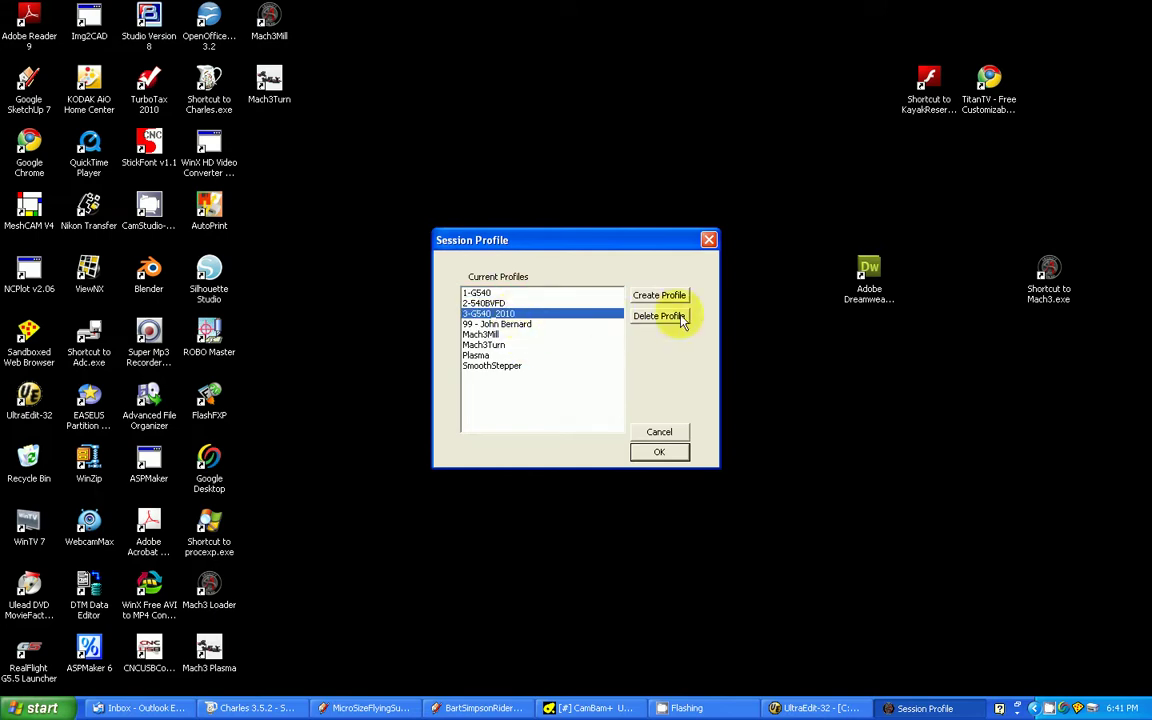
pyautogui.click(657, 455)
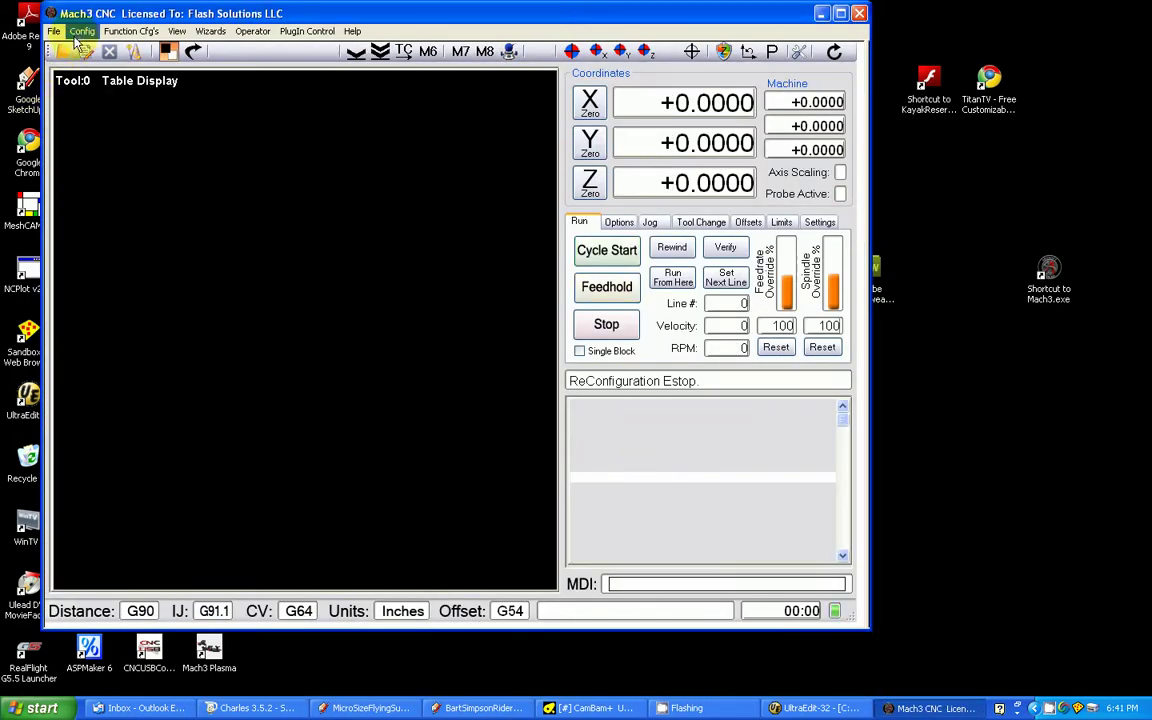
# - In General Logic Configuration, keep tool changes stopping the spindle until Cycle Start
pyautogui.click(80, 32)
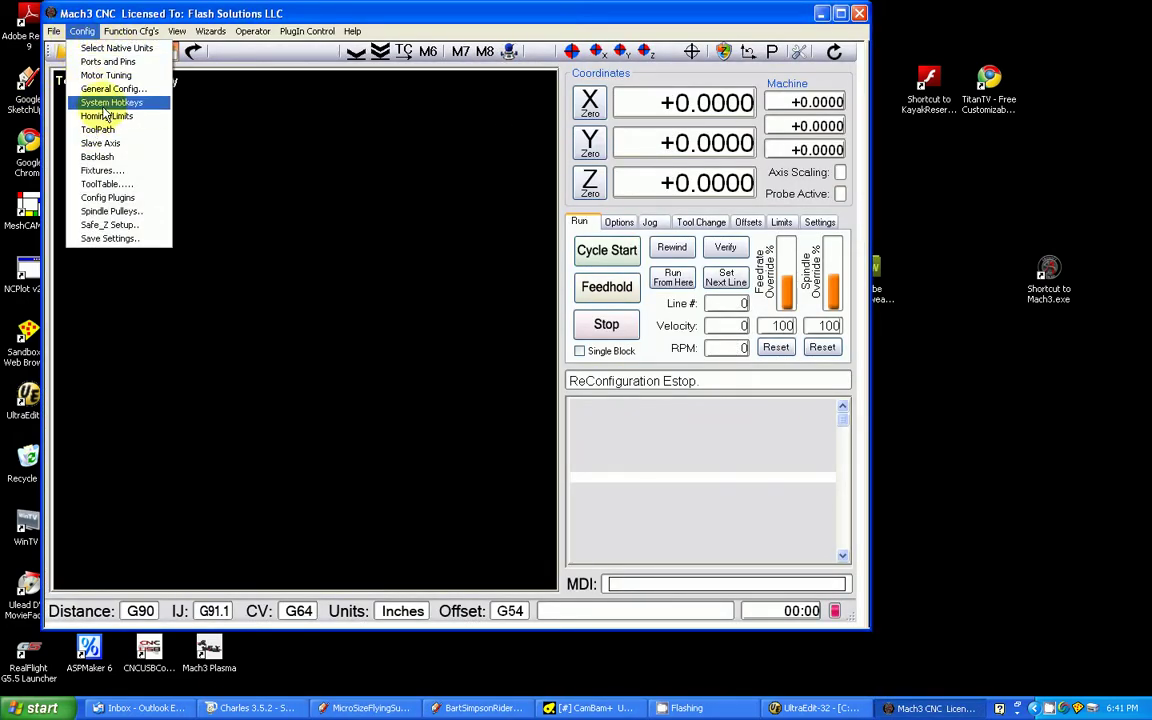
pyautogui.click(110, 89)
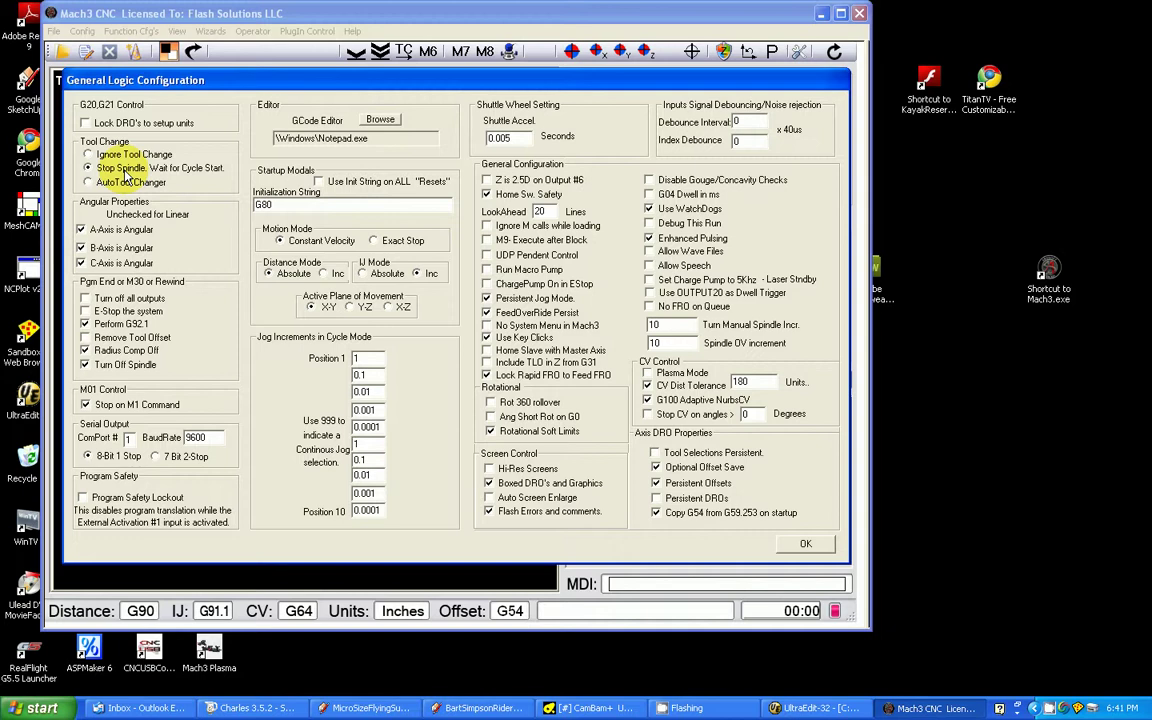
pyautogui.click(88, 154)
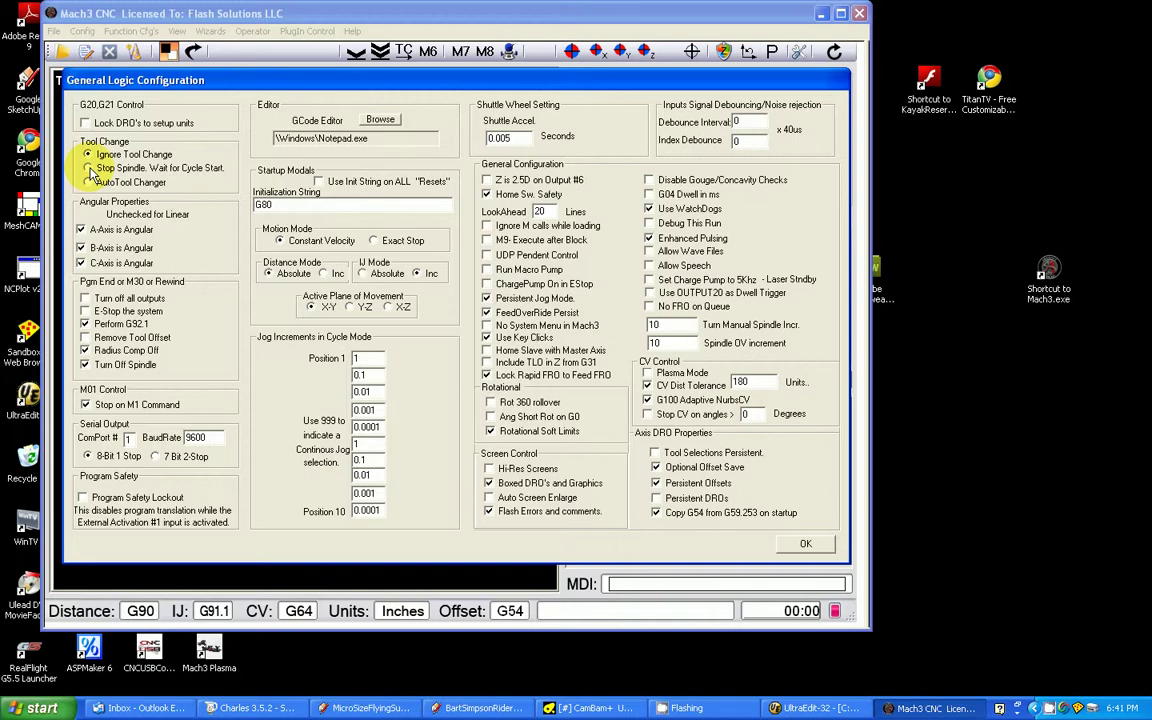
pyautogui.click(88, 168)
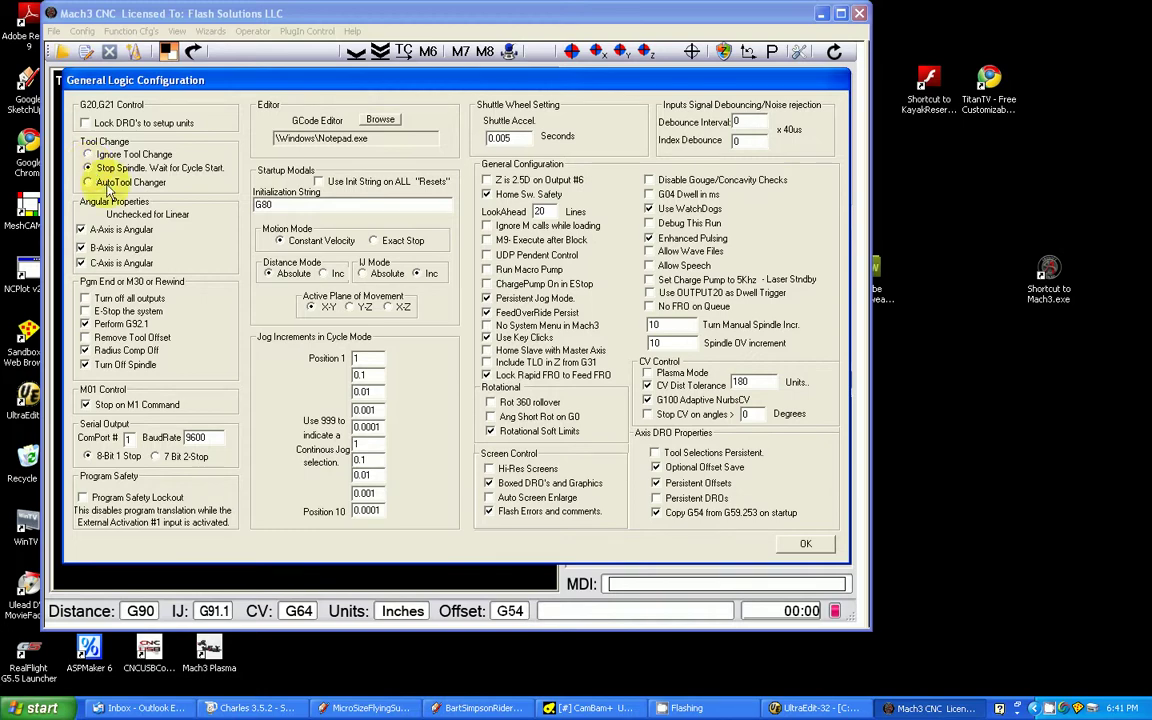
pyautogui.click(806, 545)
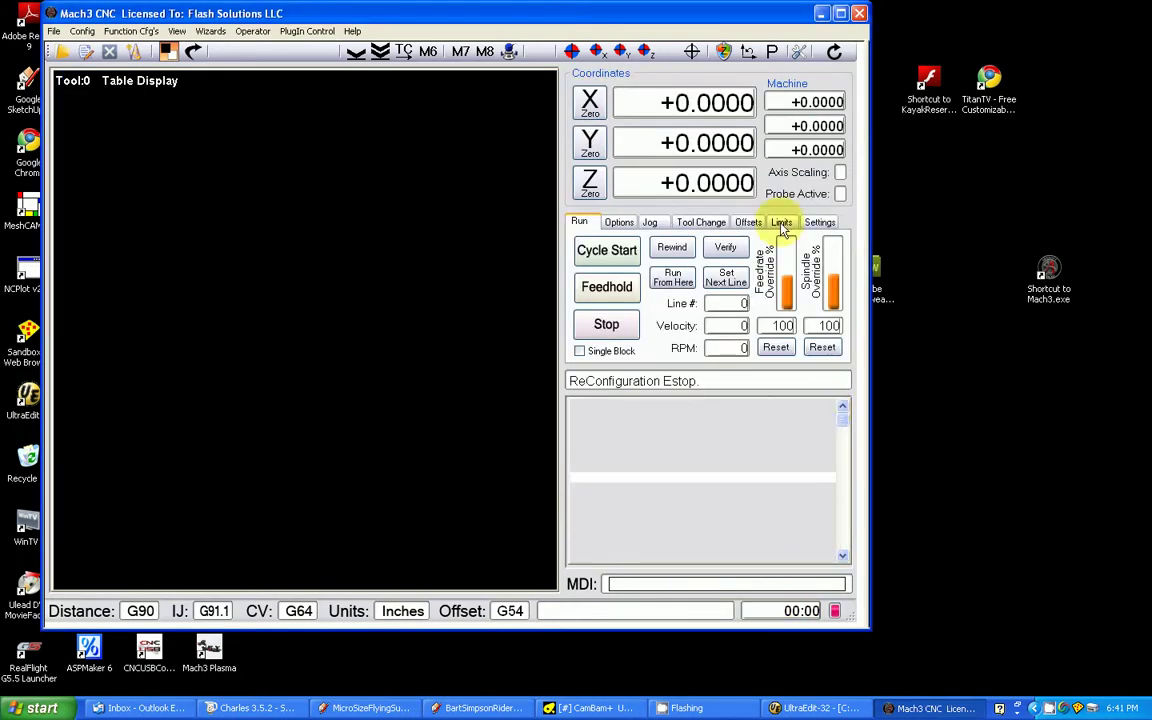
# - Close Mach3, confirm ending the session, and bring CamBam back
pyautogui.click(860, 14)
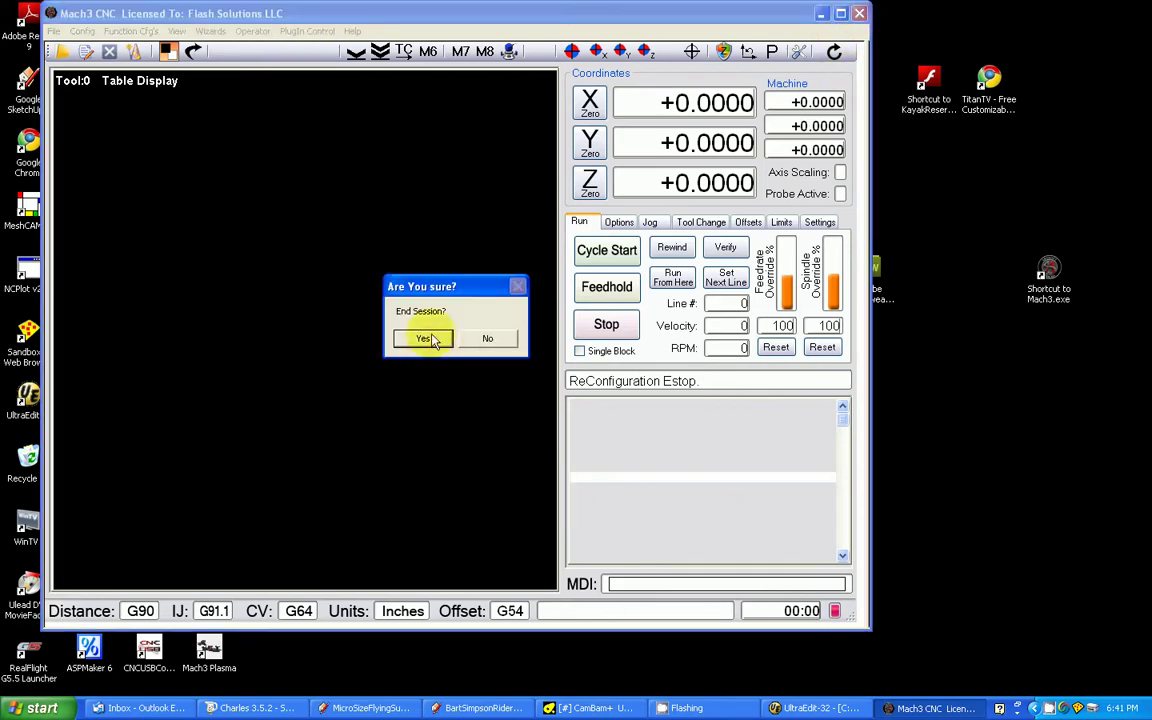
pyautogui.click(424, 339)
pyautogui.click(655, 708)
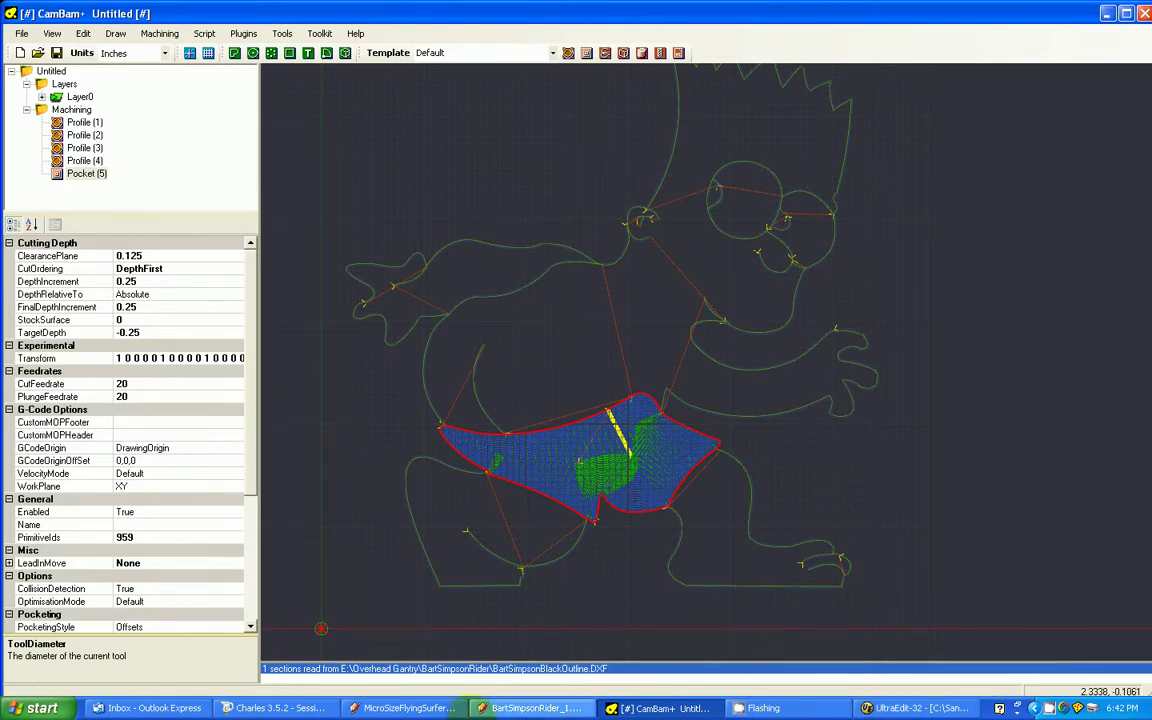
pyautogui.click(520, 708)
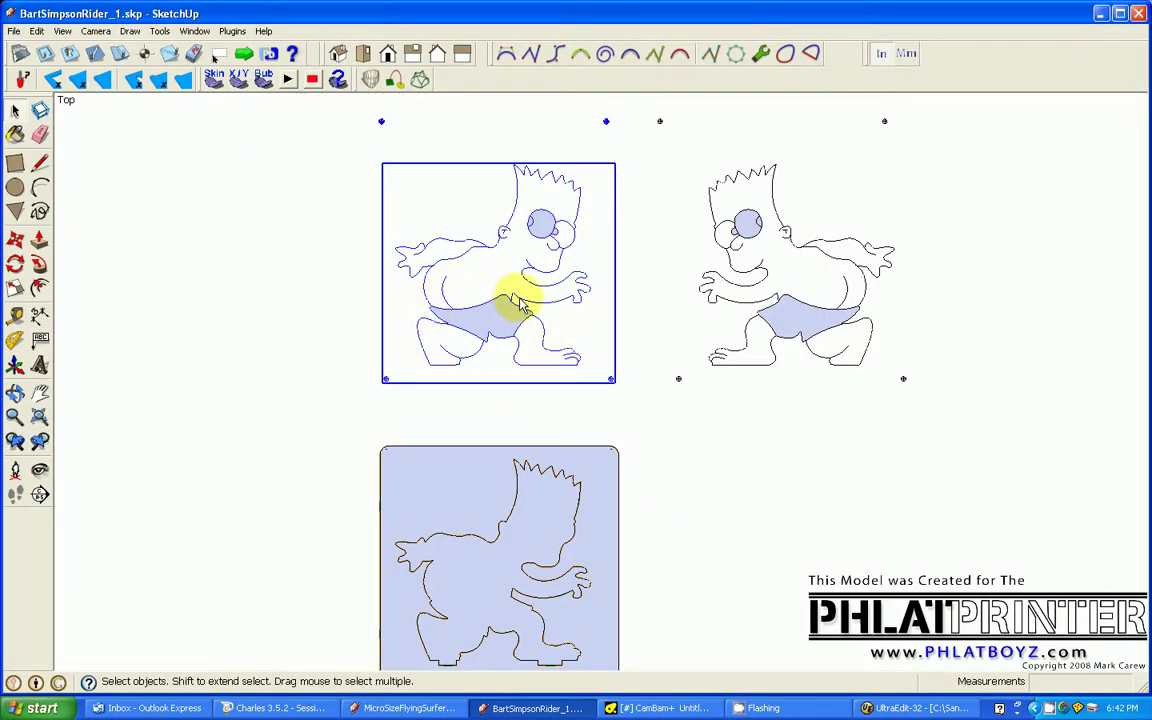
pyautogui.click(657, 708)
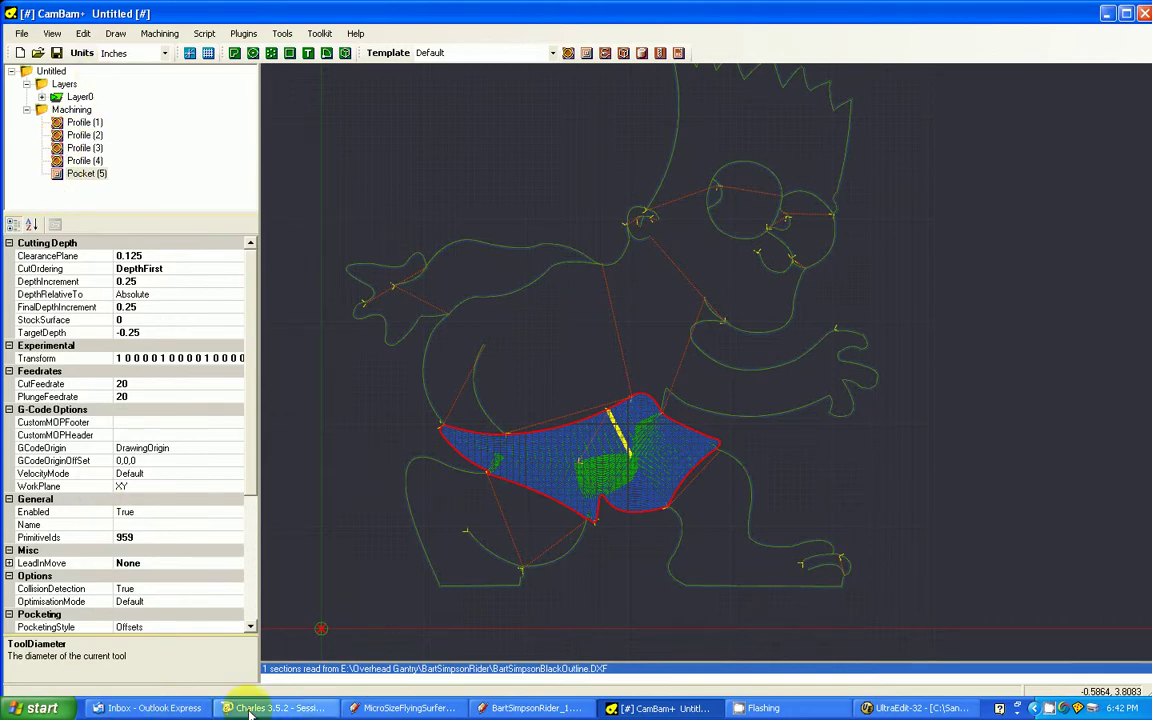
pyautogui.click(83, 33)
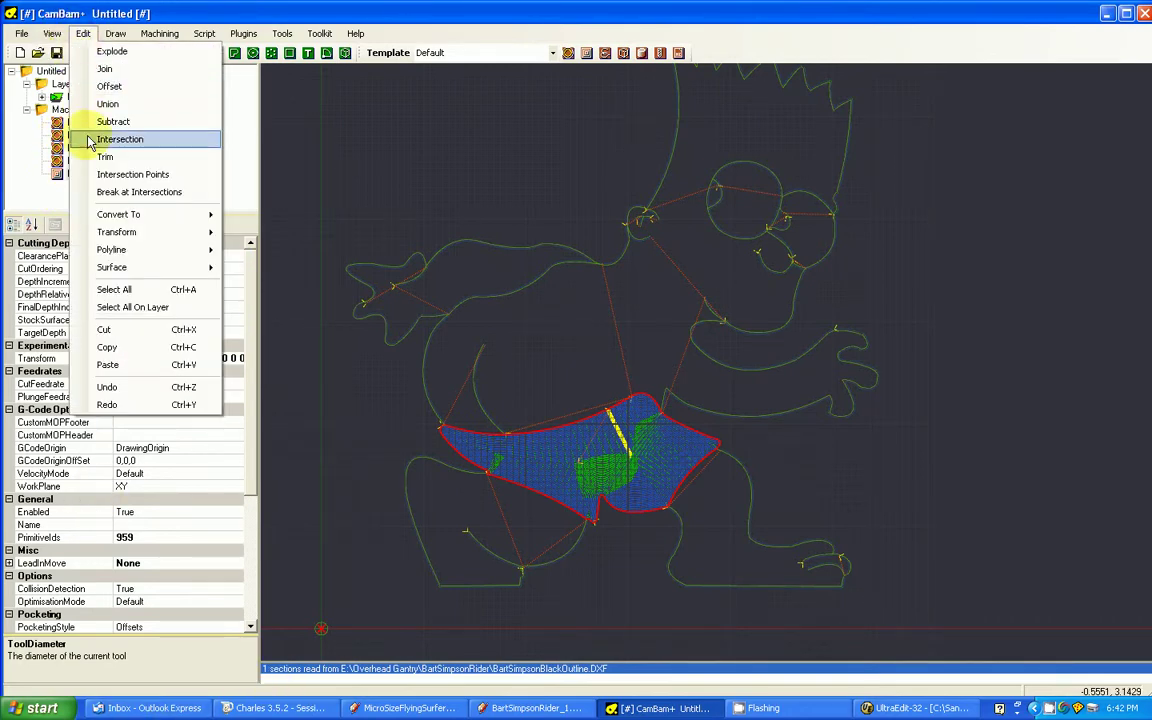
pyautogui.moveTo(123, 235)
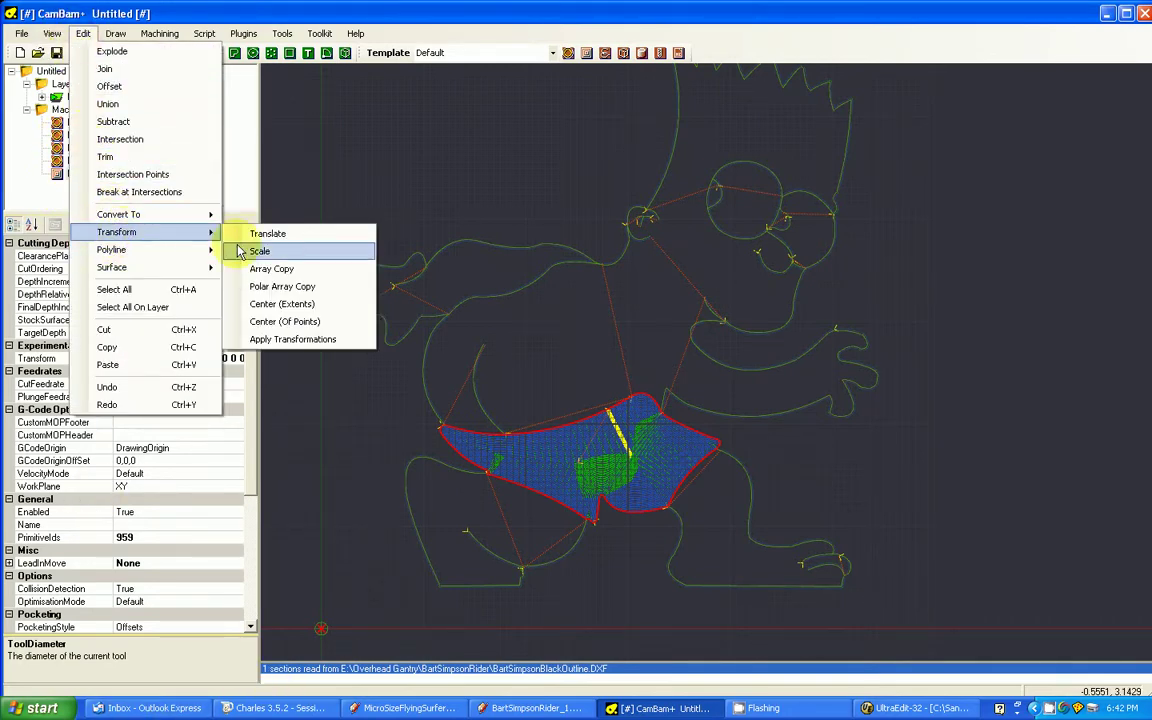
pyautogui.click(300, 236)
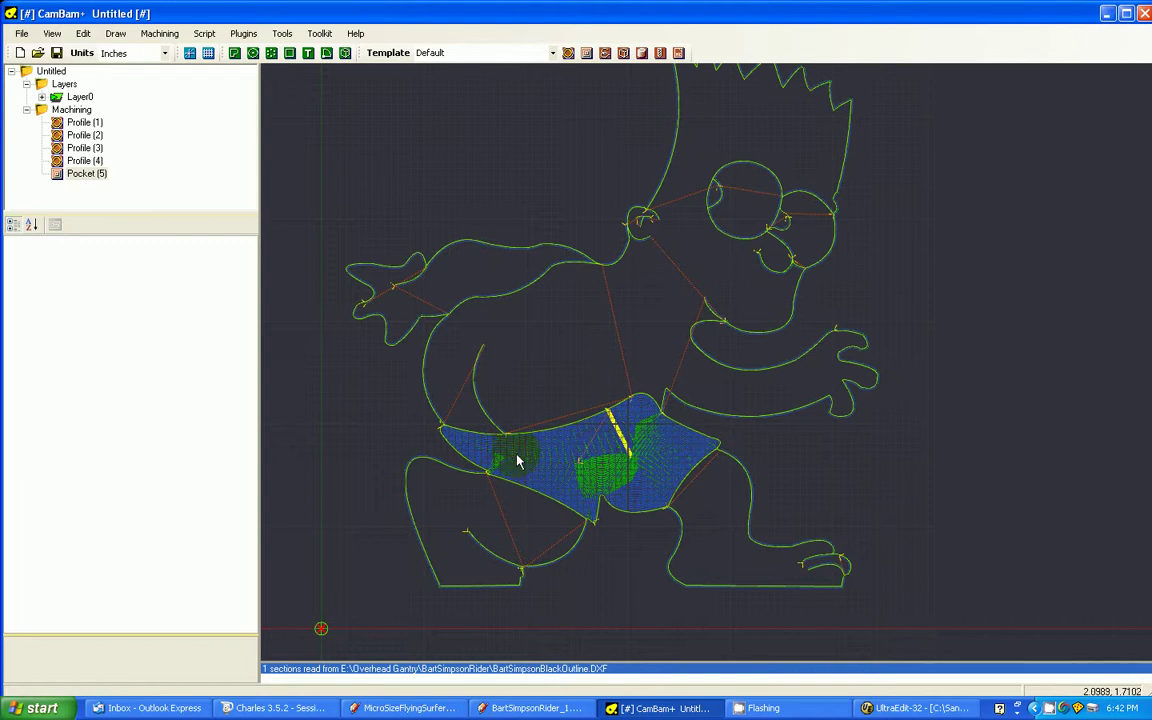
pyautogui.click(591, 53)
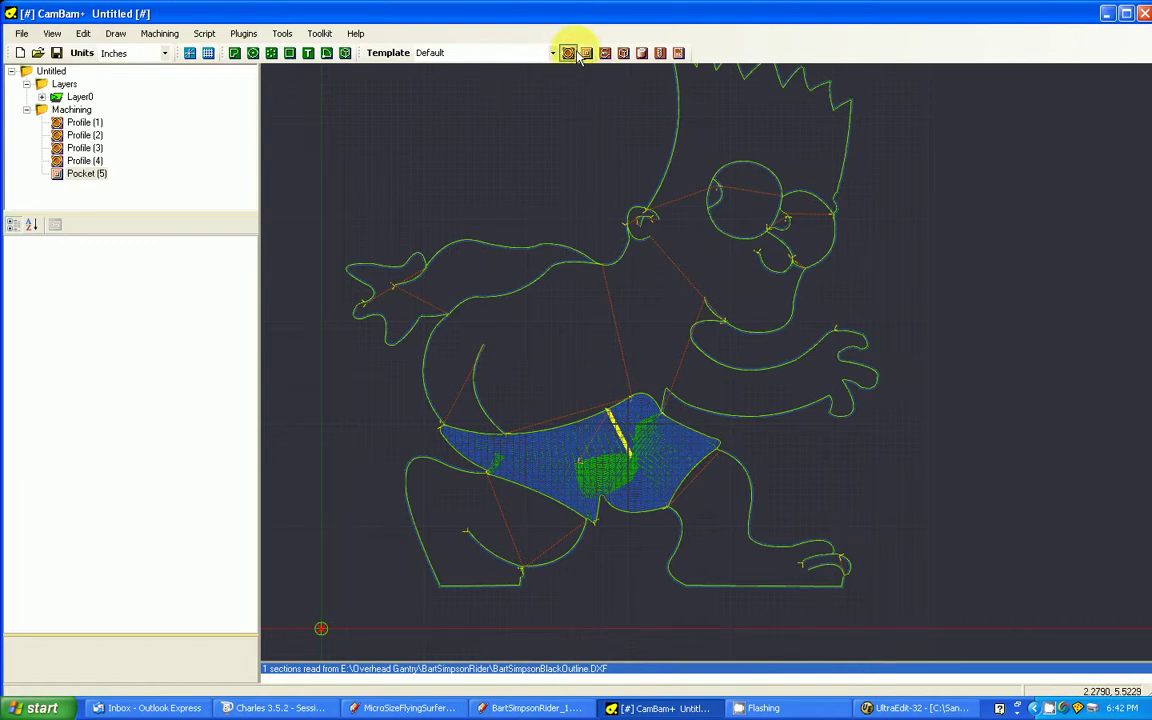
pyautogui.click(568, 53)
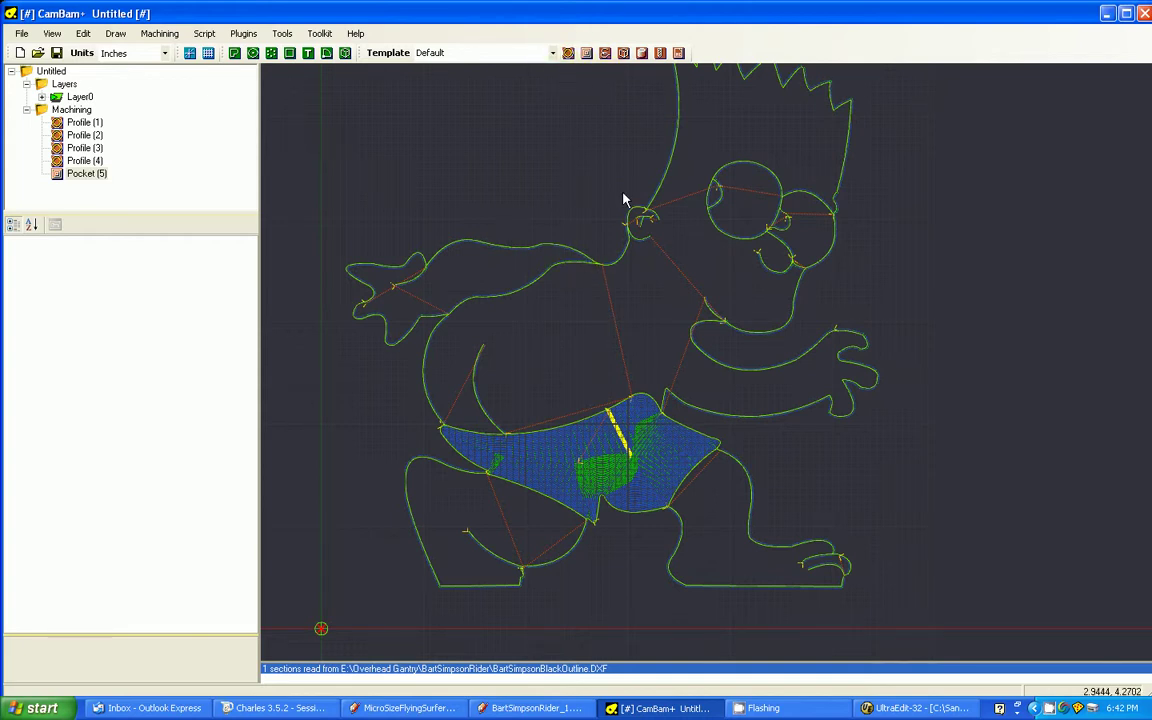
pyautogui.click(82, 33)
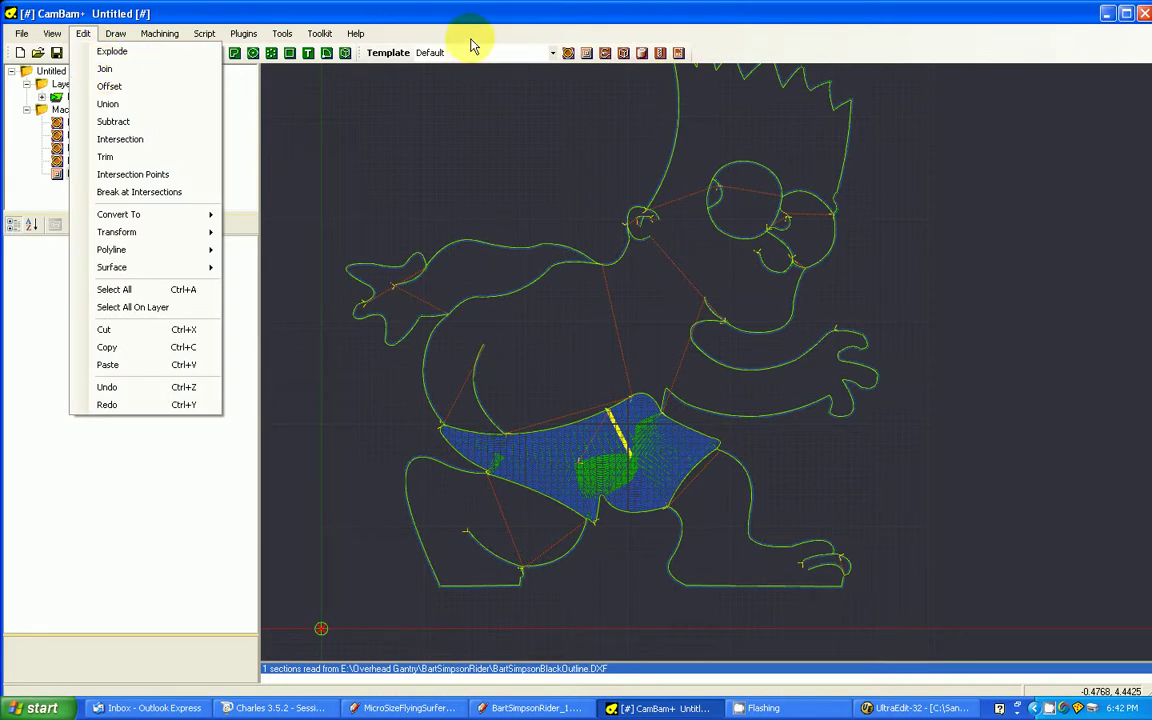
pyautogui.click(596, 209)
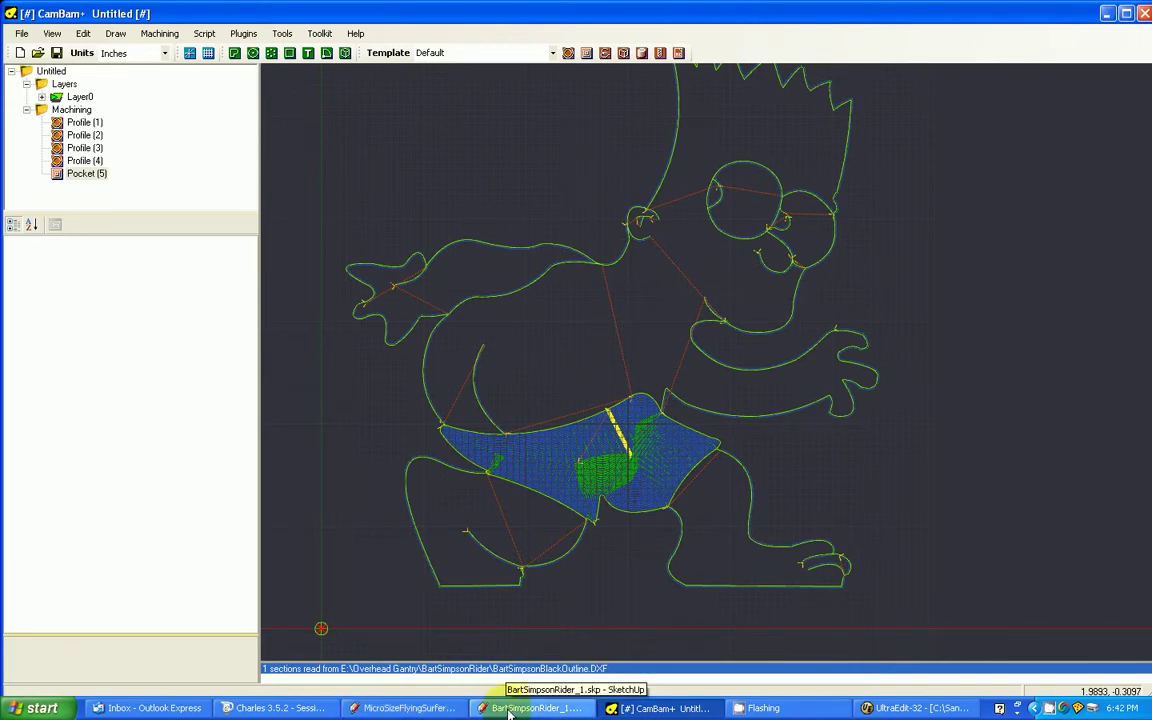
# - Switch to the MicroSizeFlyingSurferDude SketchUp model and select the small Bart figure
pyautogui.click(413, 708)
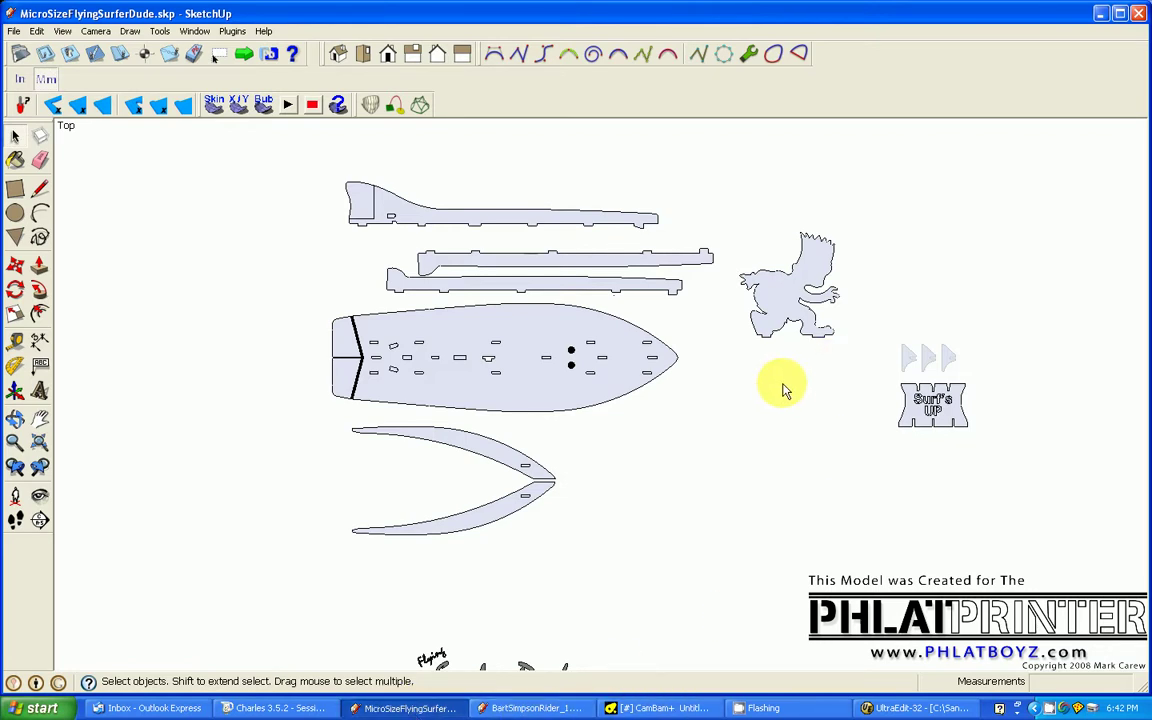
pyautogui.click(783, 327)
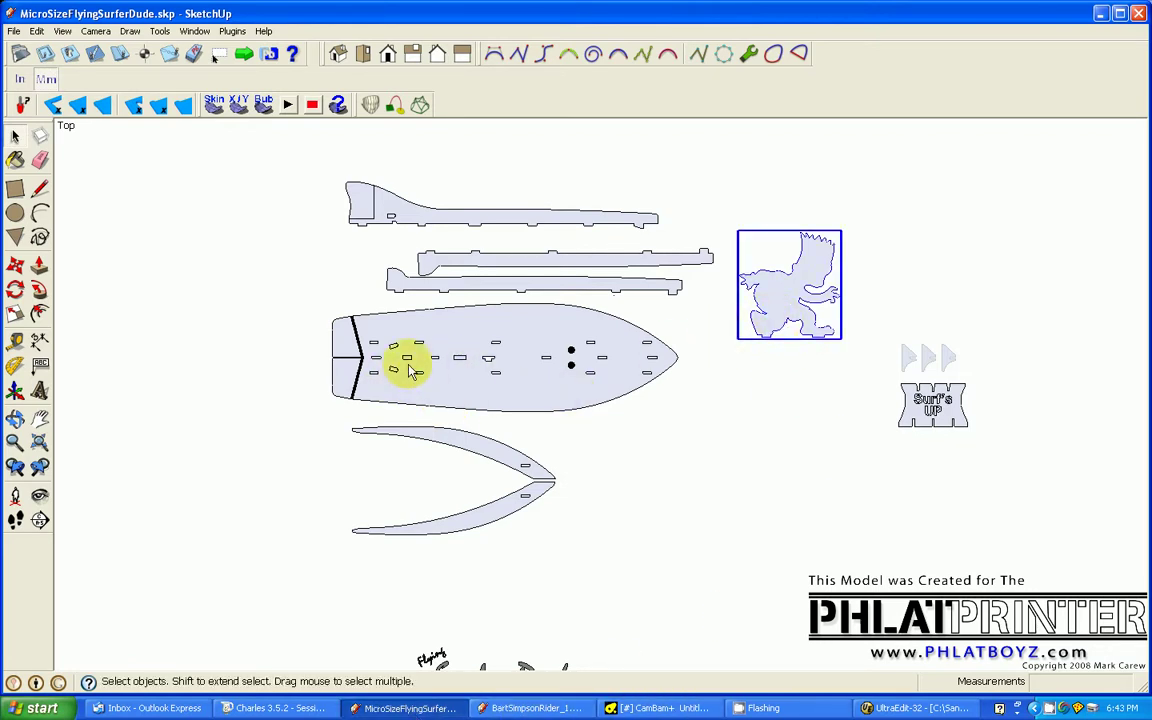
# - Deselect the Bart figure and minimize SketchUp and CamBam to clear the desktop
pyautogui.click(597, 537)
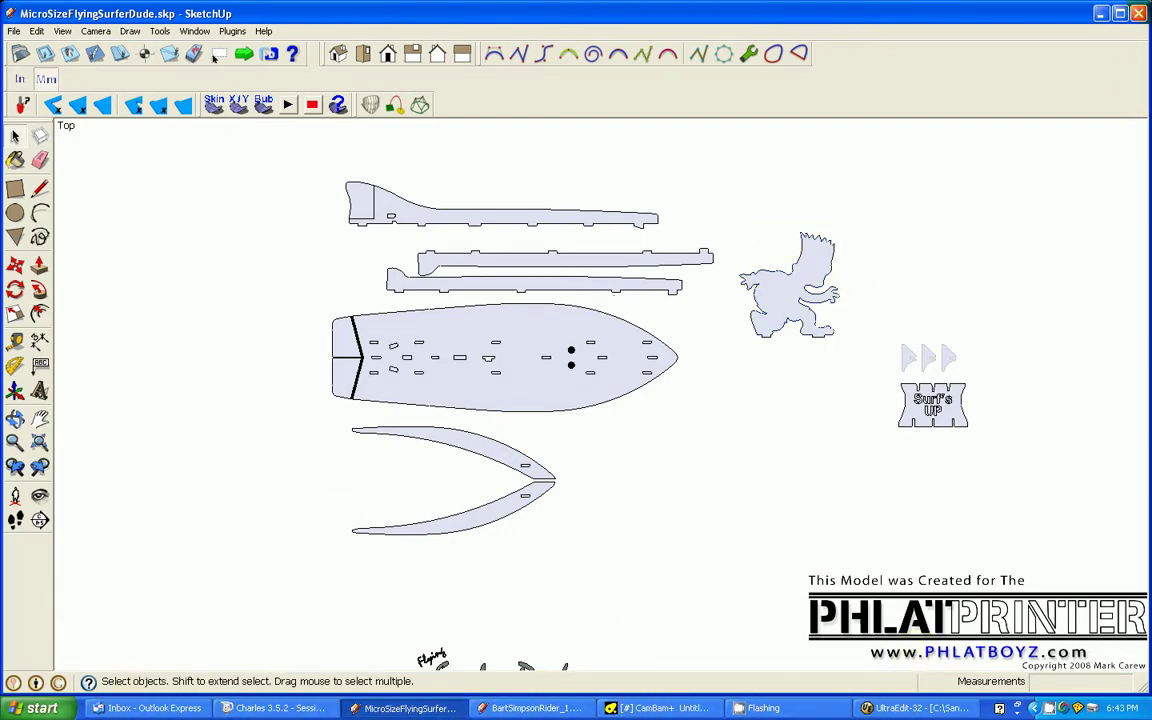
pyautogui.click(1103, 13)
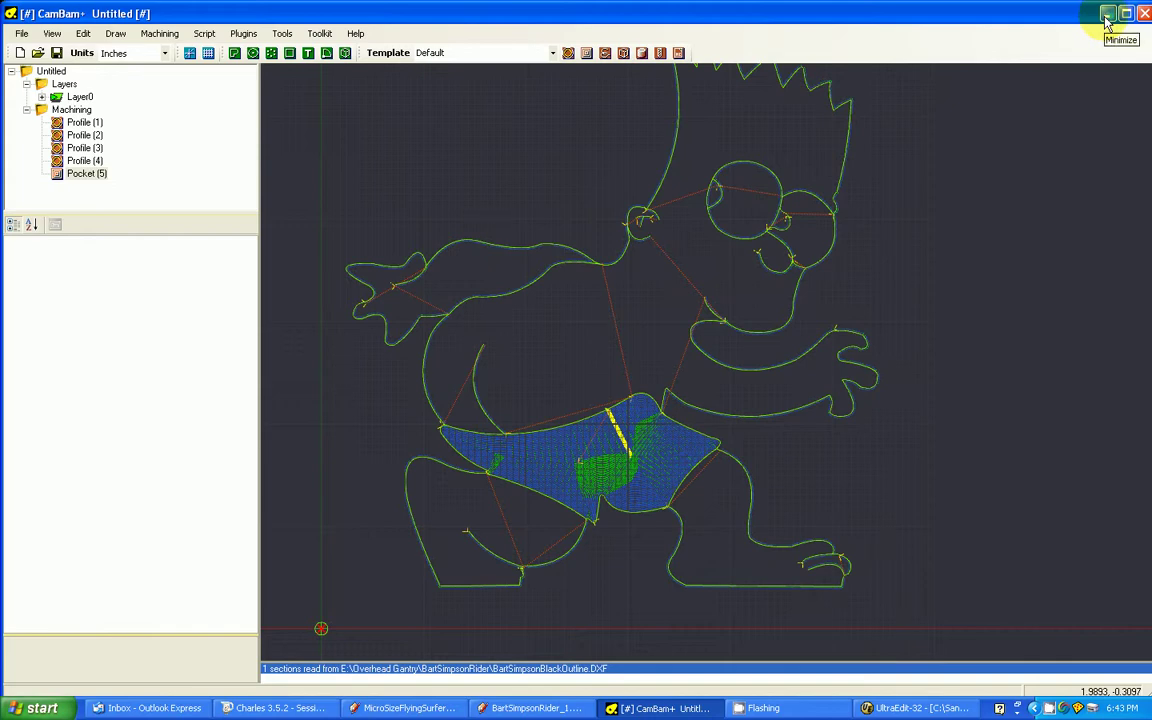
pyautogui.click(1107, 14)
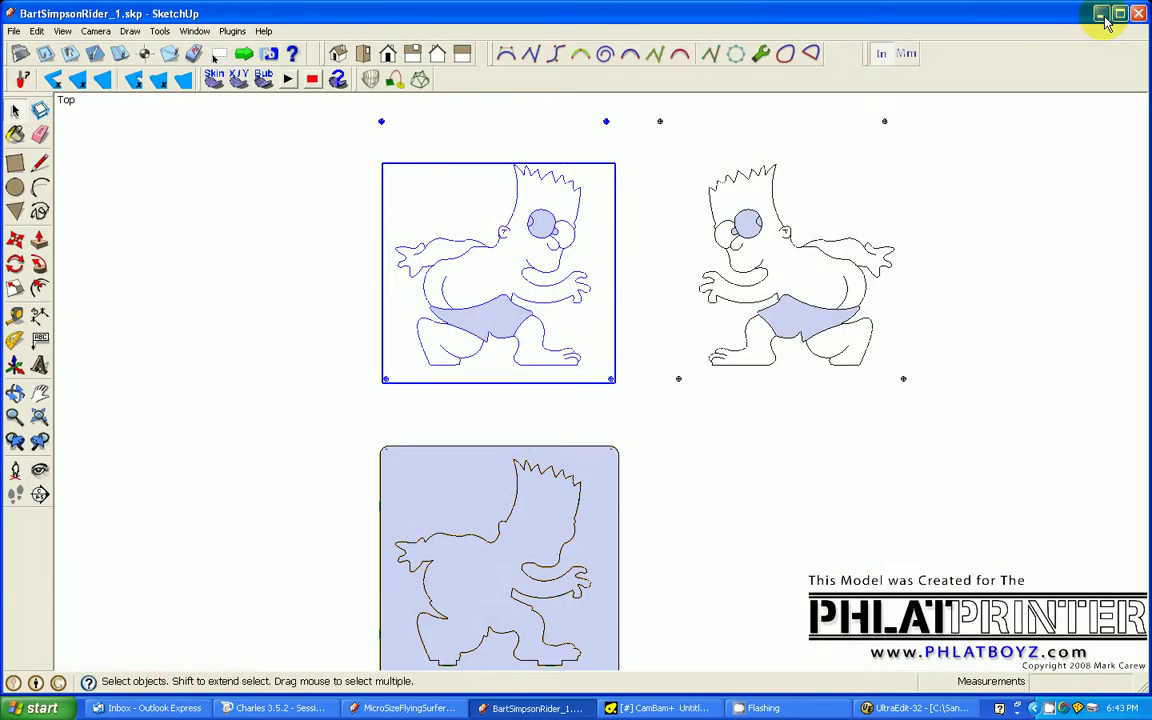
pyautogui.click(1104, 13)
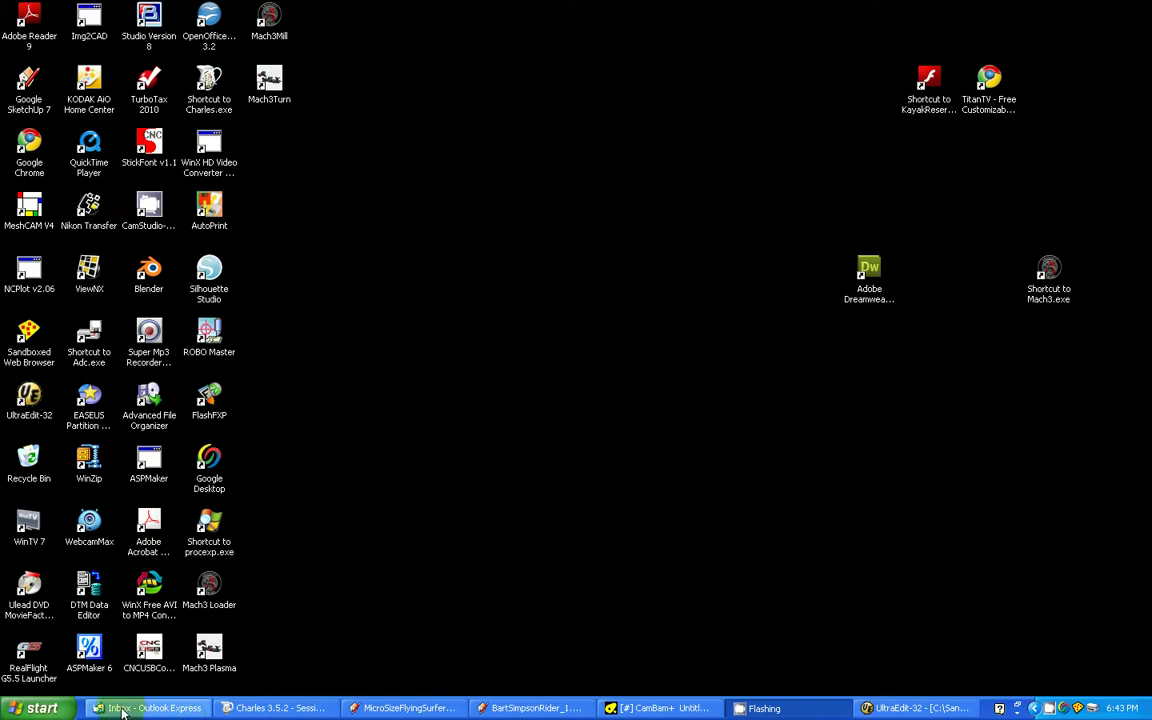
# - Open My Pictures\Nikon Transfer\026 and display it as thumbnails
pyautogui.click(40, 708)
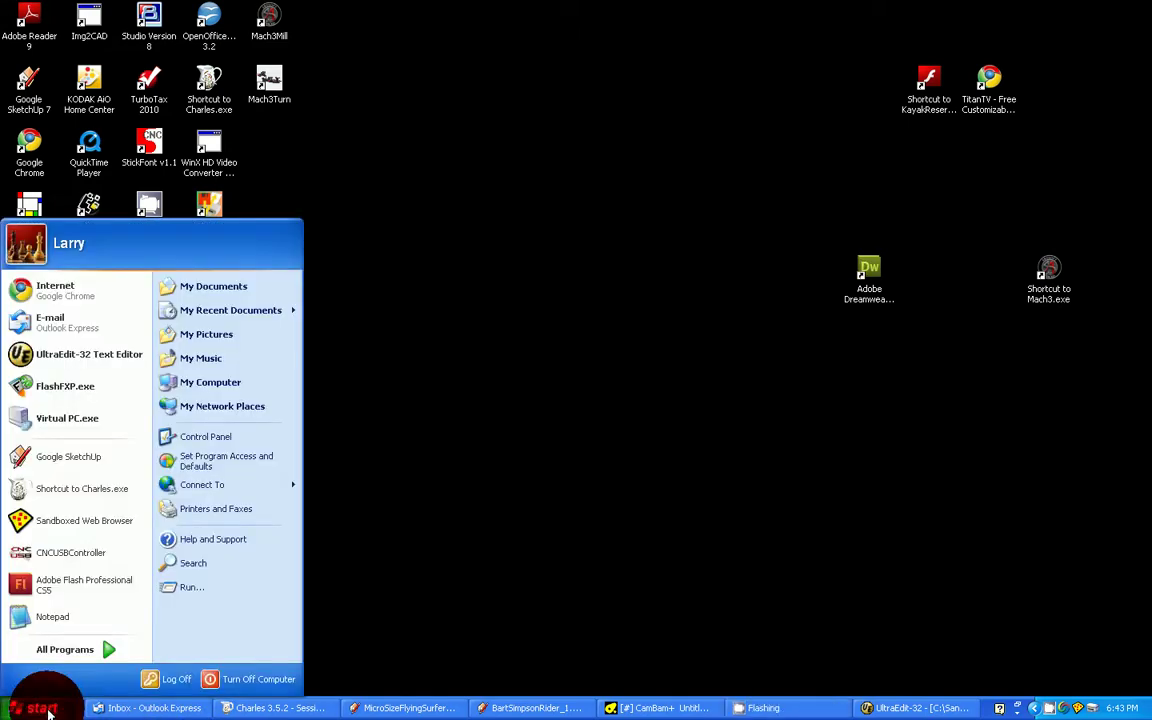
pyautogui.click(228, 334)
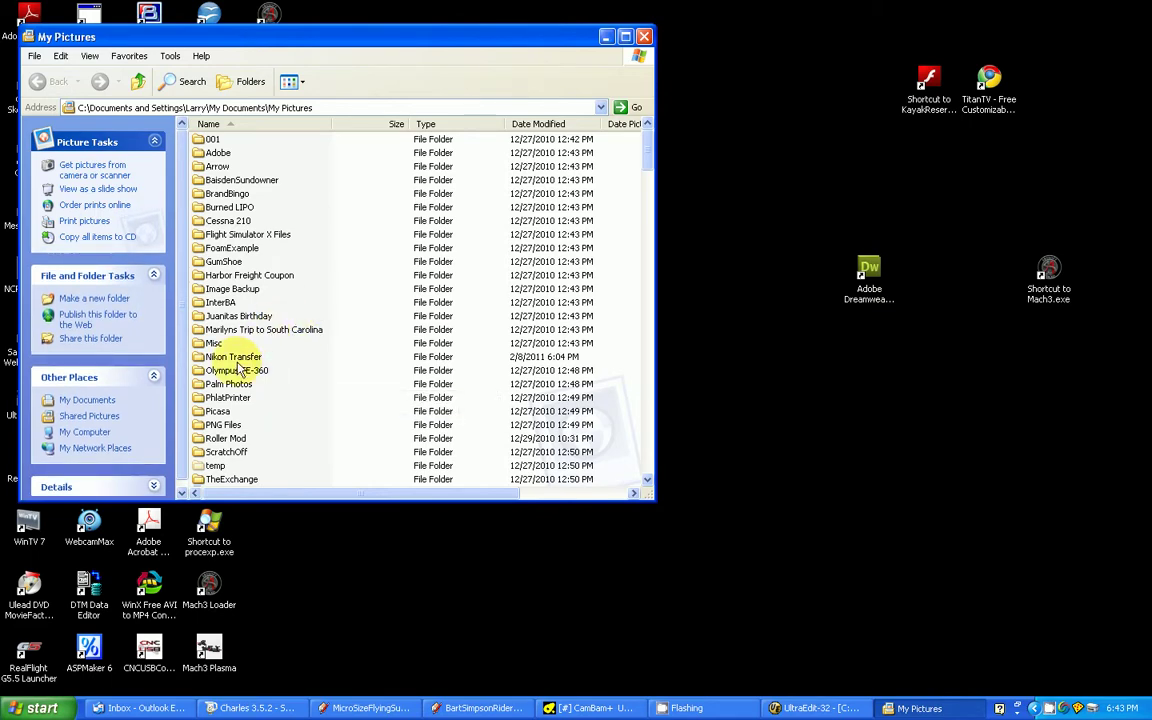
pyautogui.doubleClick(234, 357)
pyautogui.scroll(-5, 326, 273)
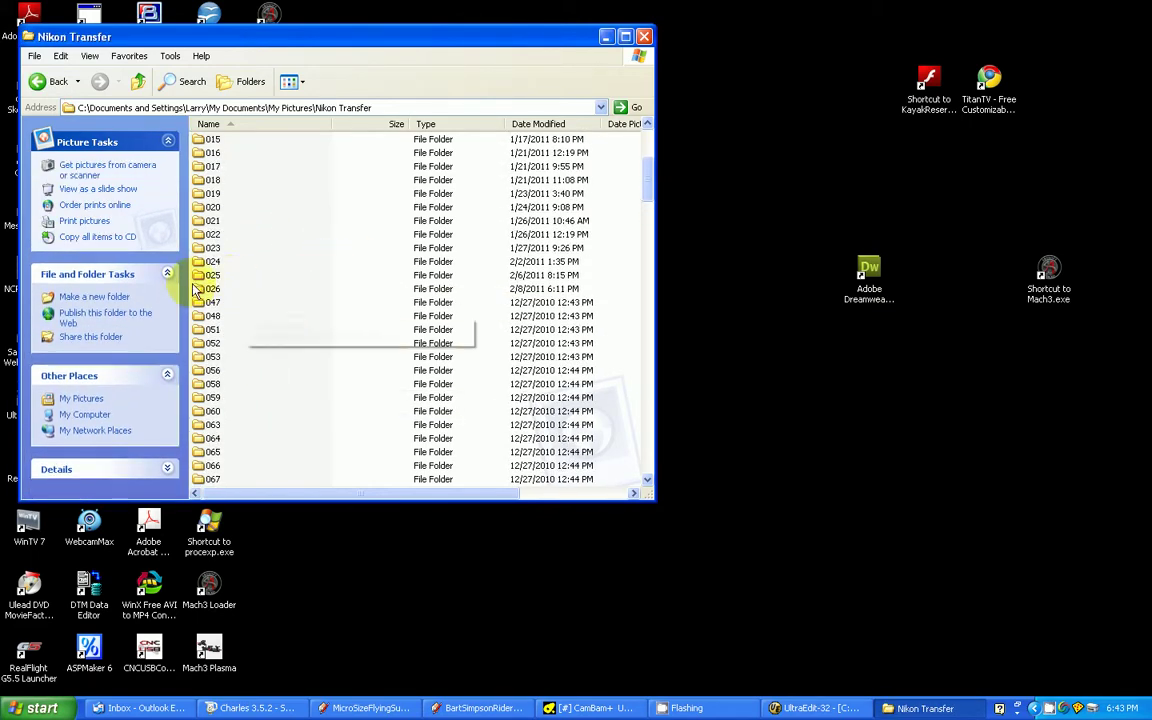
pyautogui.doubleClick(205, 288)
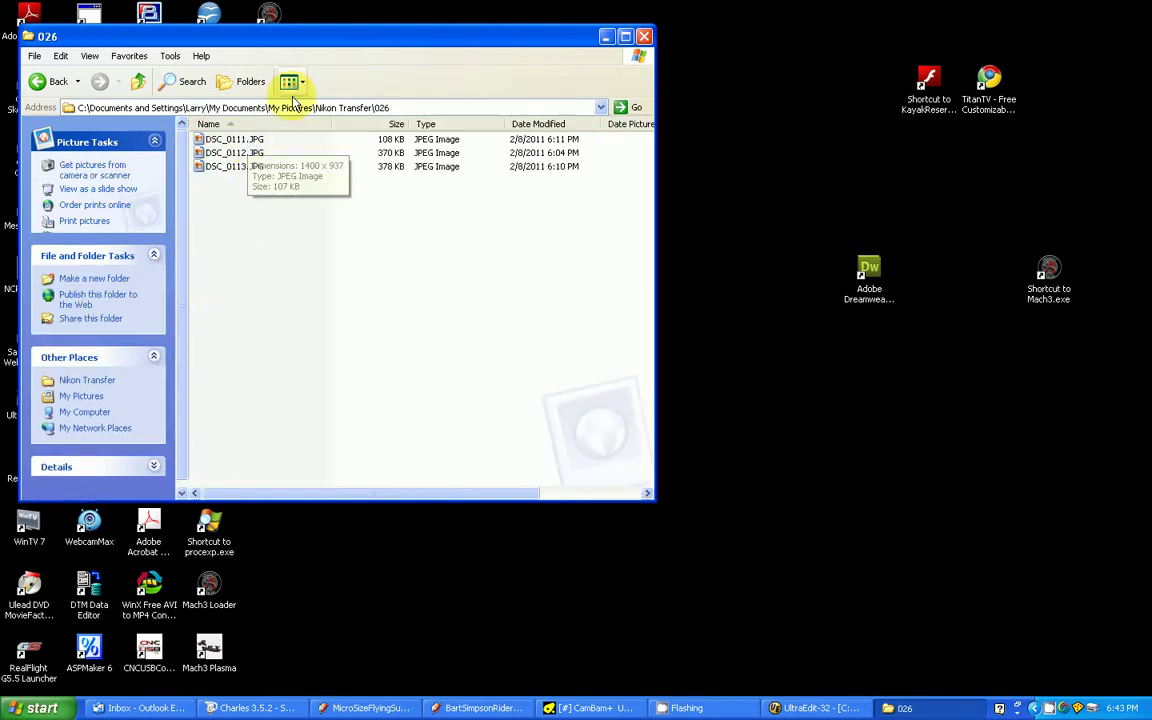
pyautogui.click(293, 82)
pyautogui.click(312, 120)
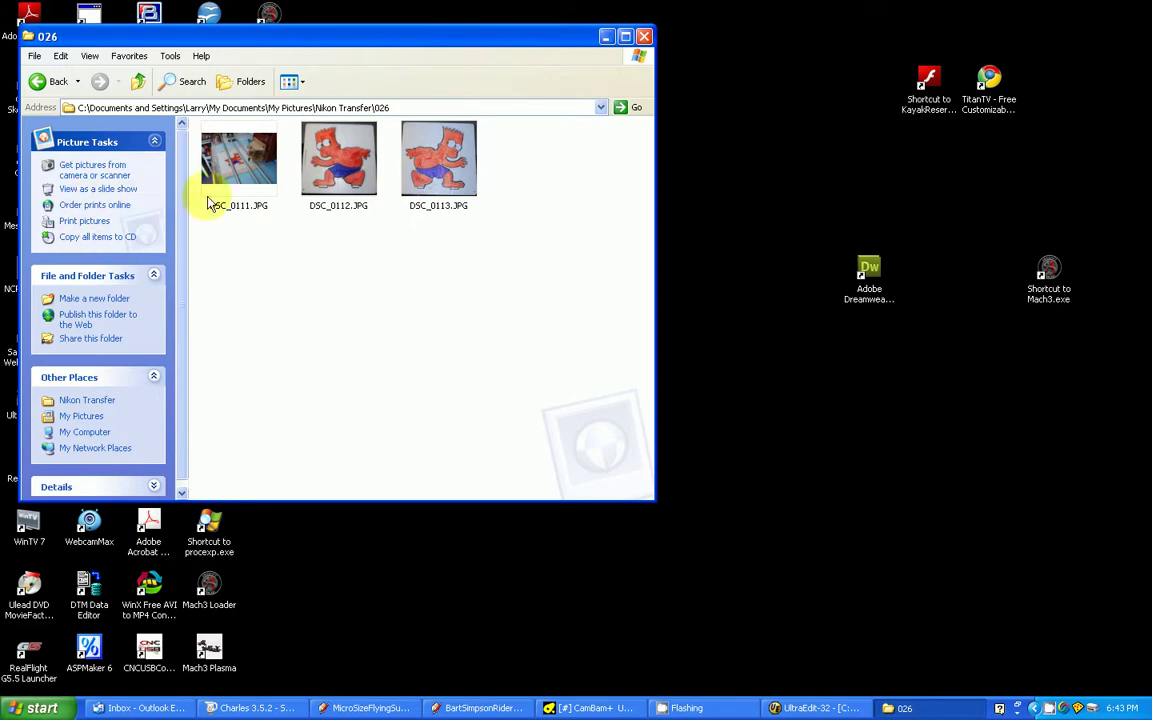
# - View DSC_0111.JPG showing the machine's marker pen over the coloured Bart drawing
pyautogui.doubleClick(257, 176)
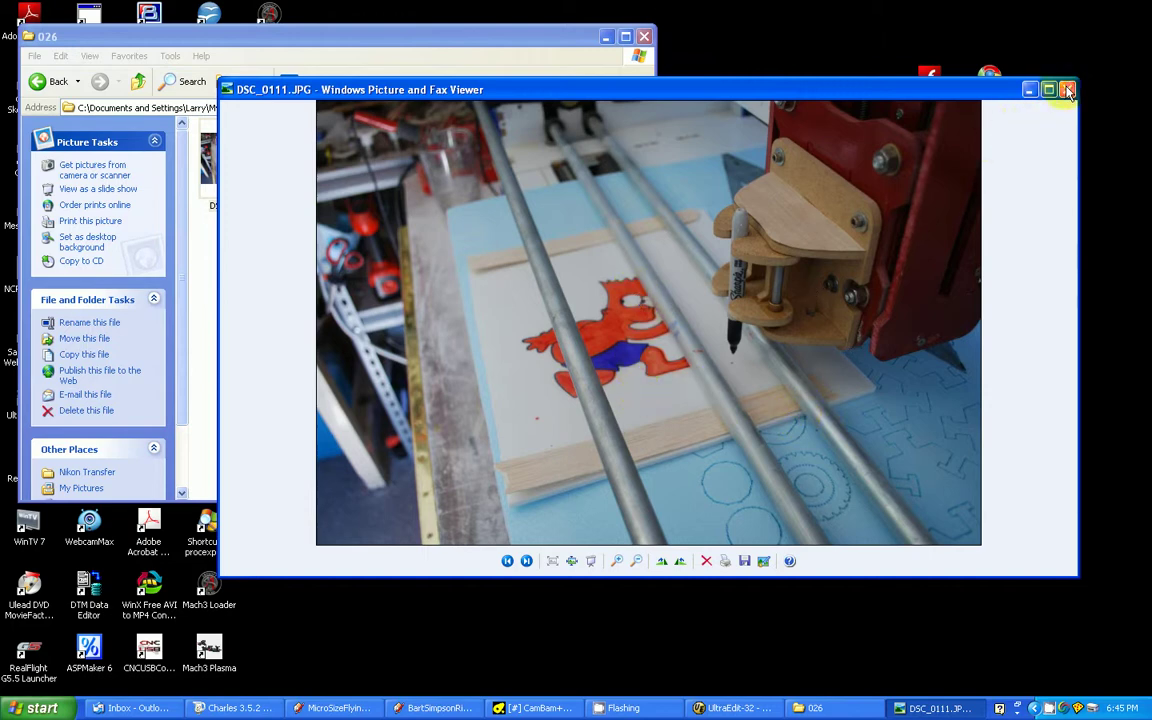
# - View DSC_0113.JPG and then DSC_0112.JPG, closing the viewer after each
pyautogui.press('Escape')
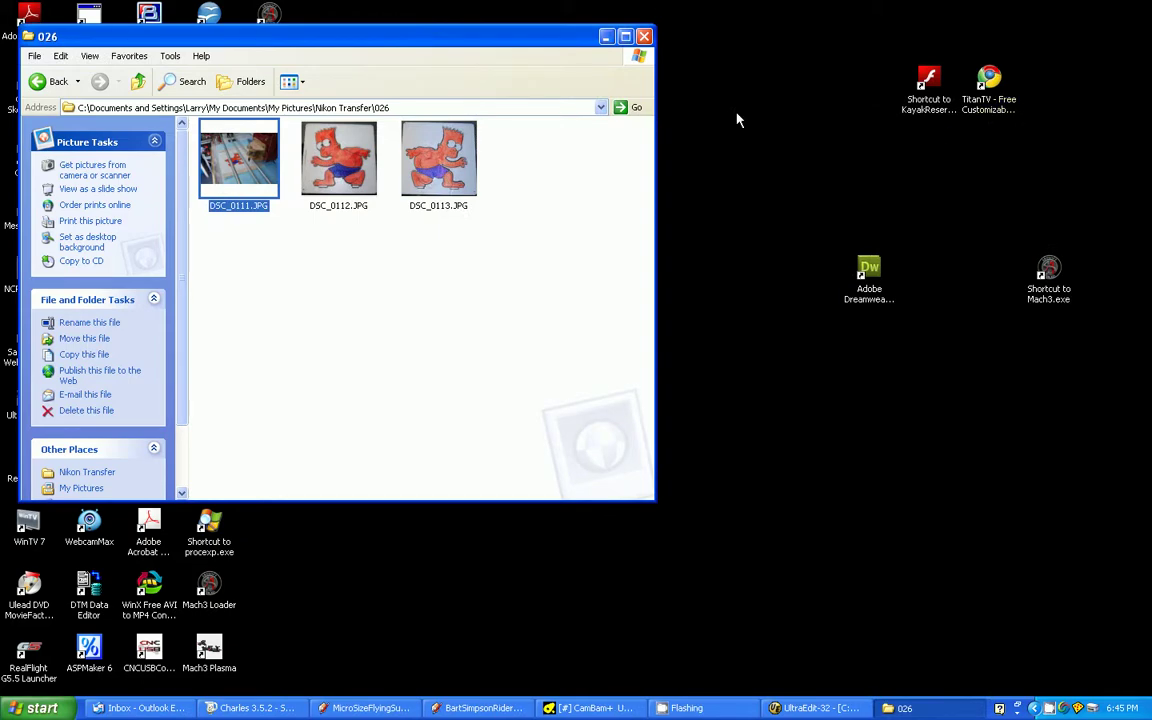
pyautogui.click(425, 170)
pyautogui.doubleClick(425, 170)
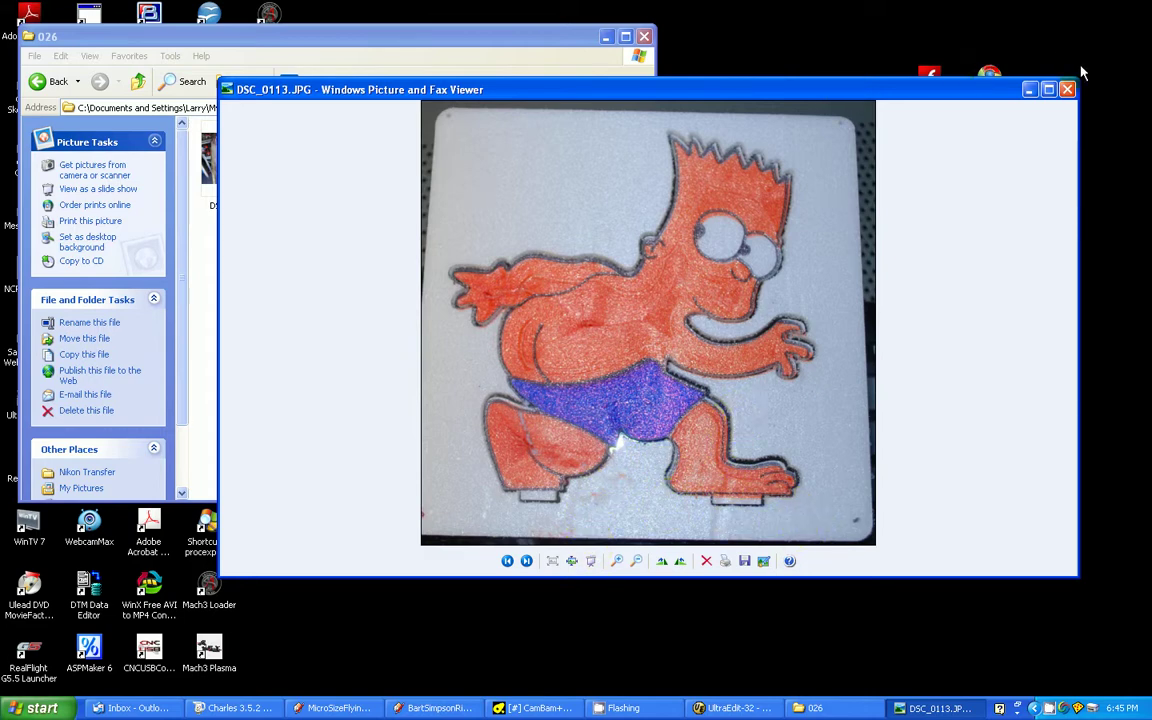
pyautogui.click(1068, 91)
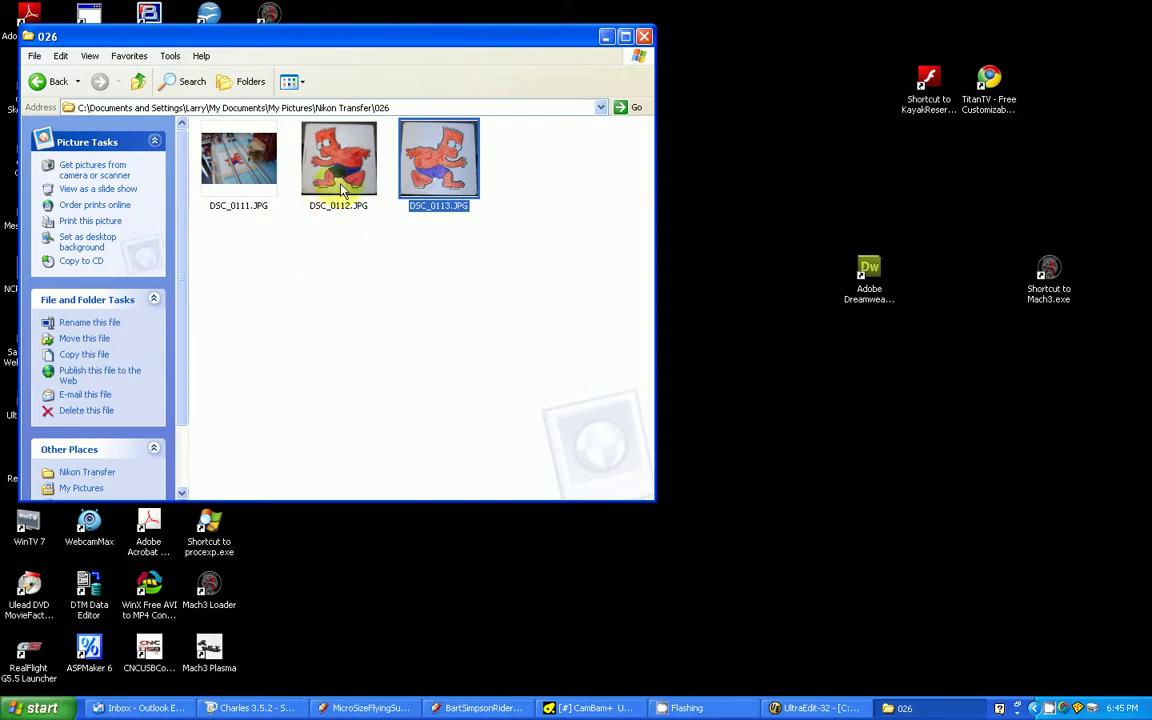
pyautogui.click(340, 185)
pyautogui.doubleClick(340, 188)
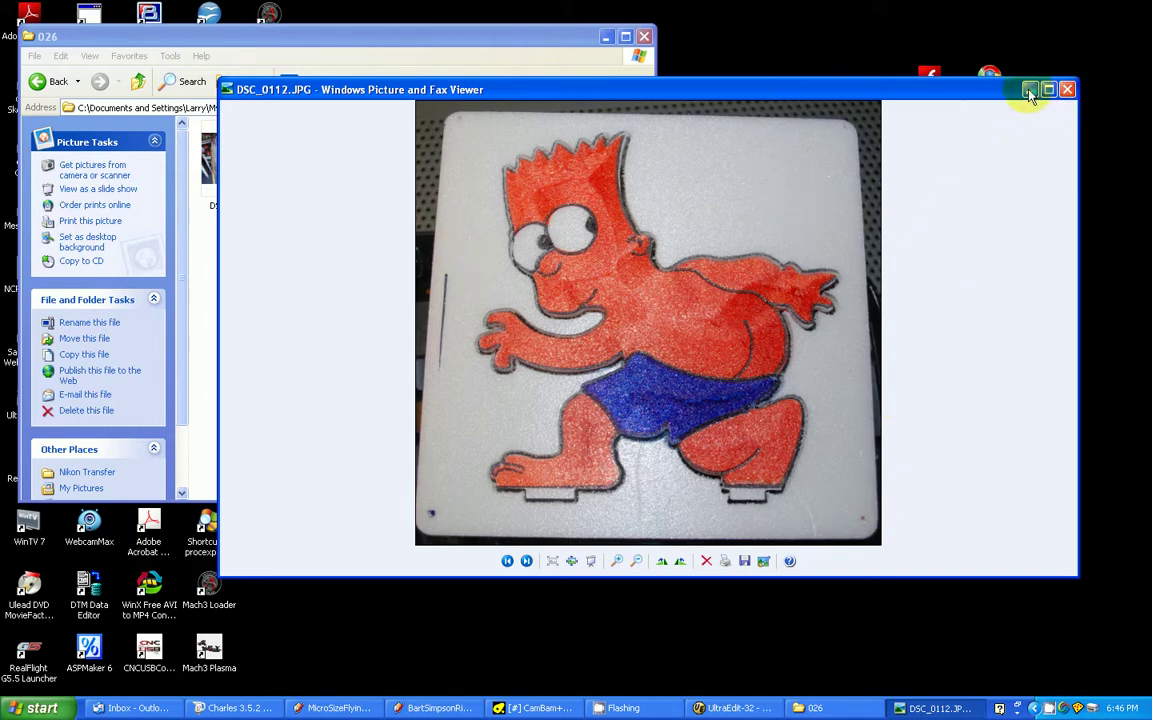
pyautogui.click(1067, 89)
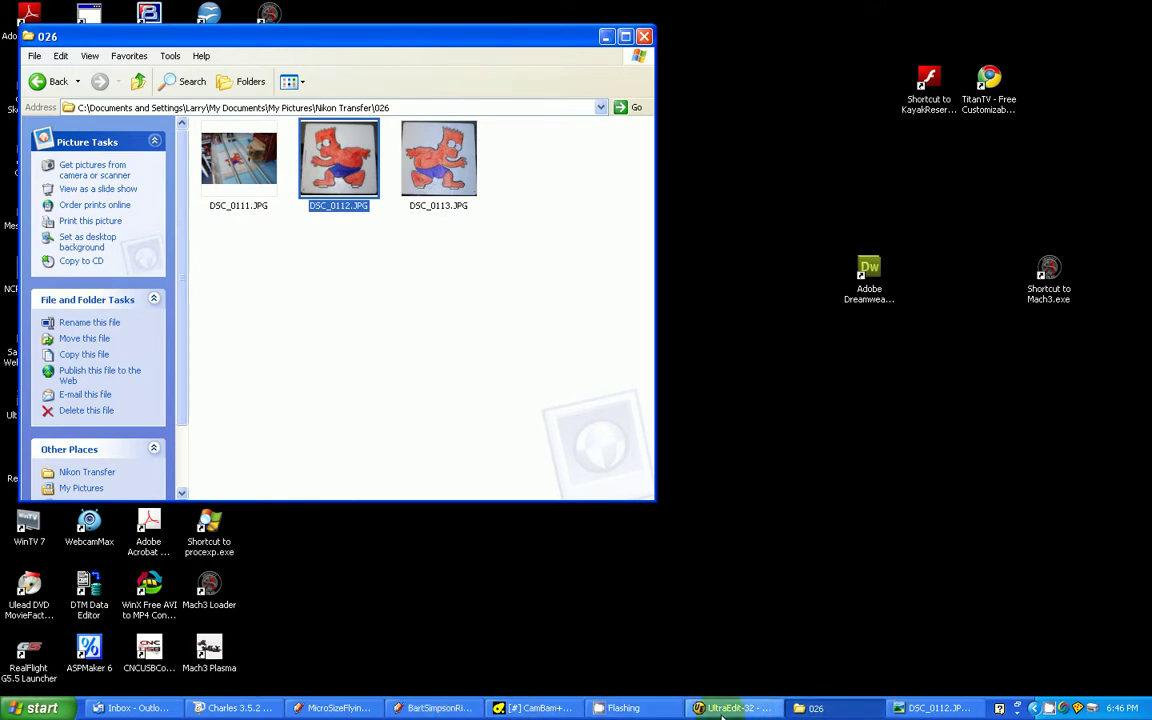
# - Start a new CamBam drawing, discarding changes to the black outline drawing
pyautogui.click(312, 302)
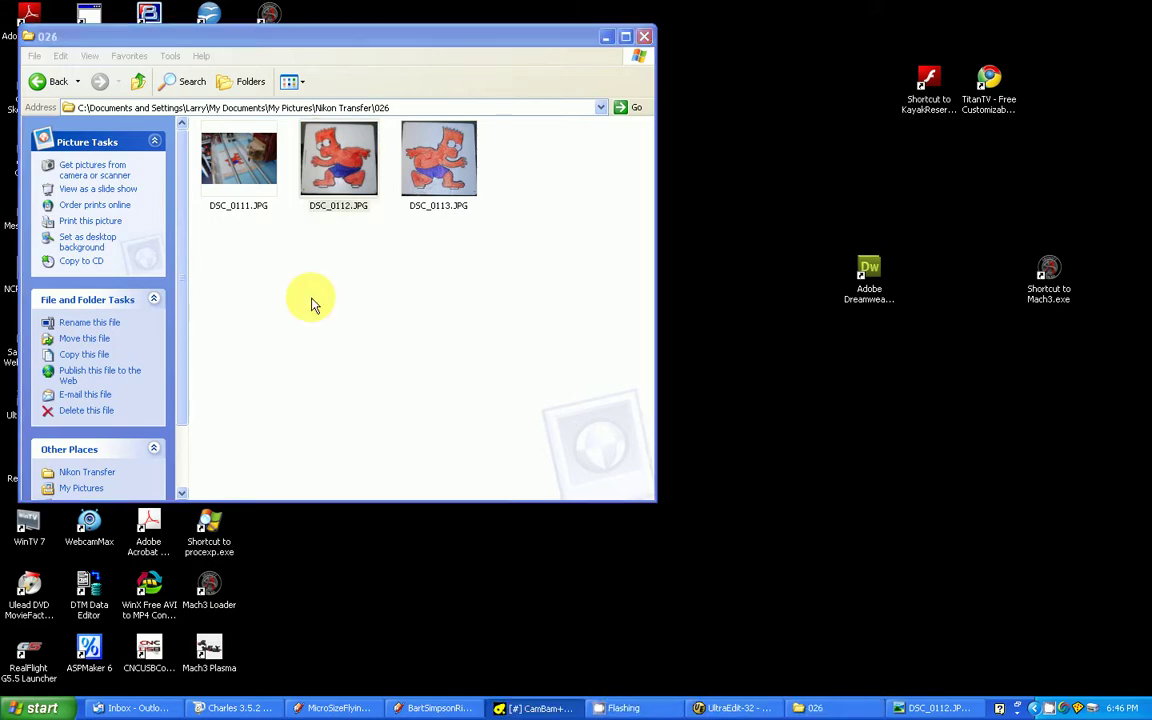
pyautogui.hotkey('alt', 'Tab')
pyautogui.click(21, 33)
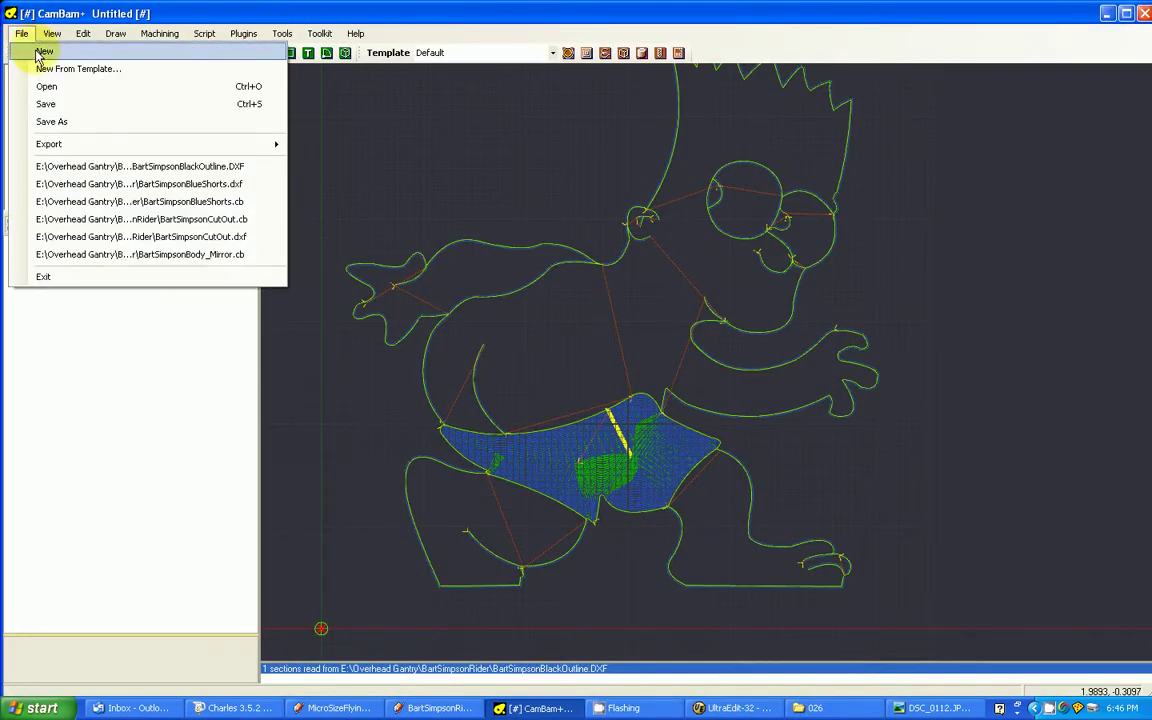
pyautogui.click(44, 52)
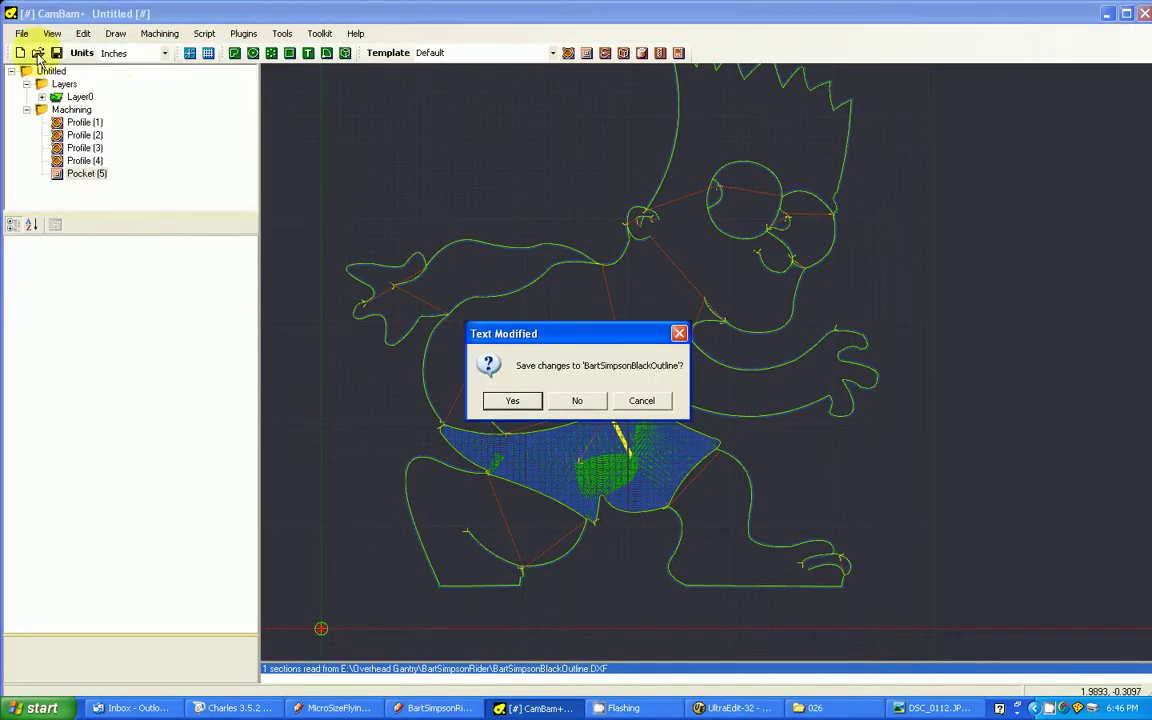
pyautogui.click(580, 402)
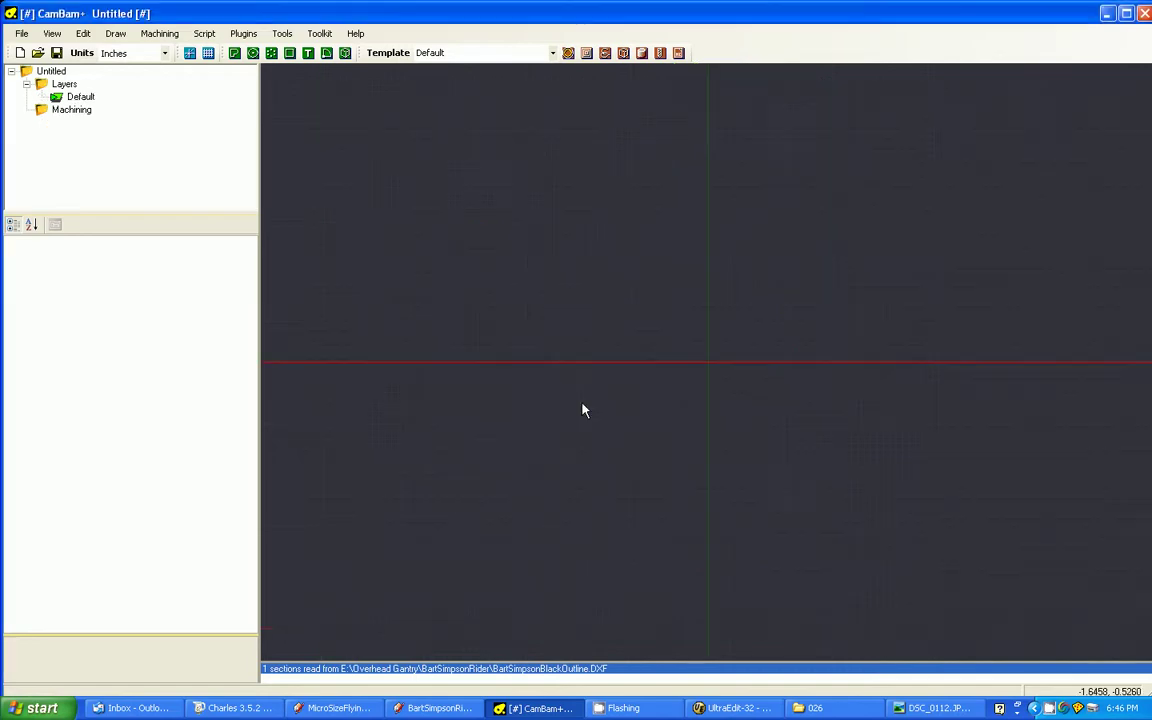
# - Open the BartSimpsonCutOut.dxf drawing
pyautogui.click(21, 33)
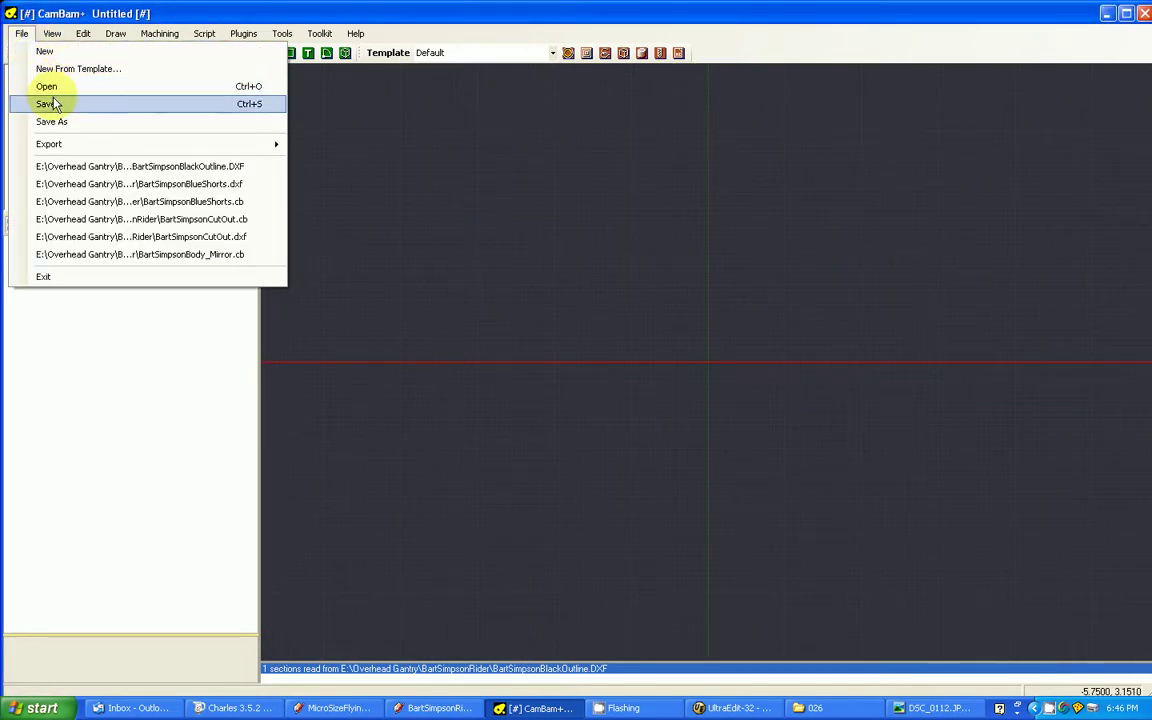
pyautogui.click(46, 86)
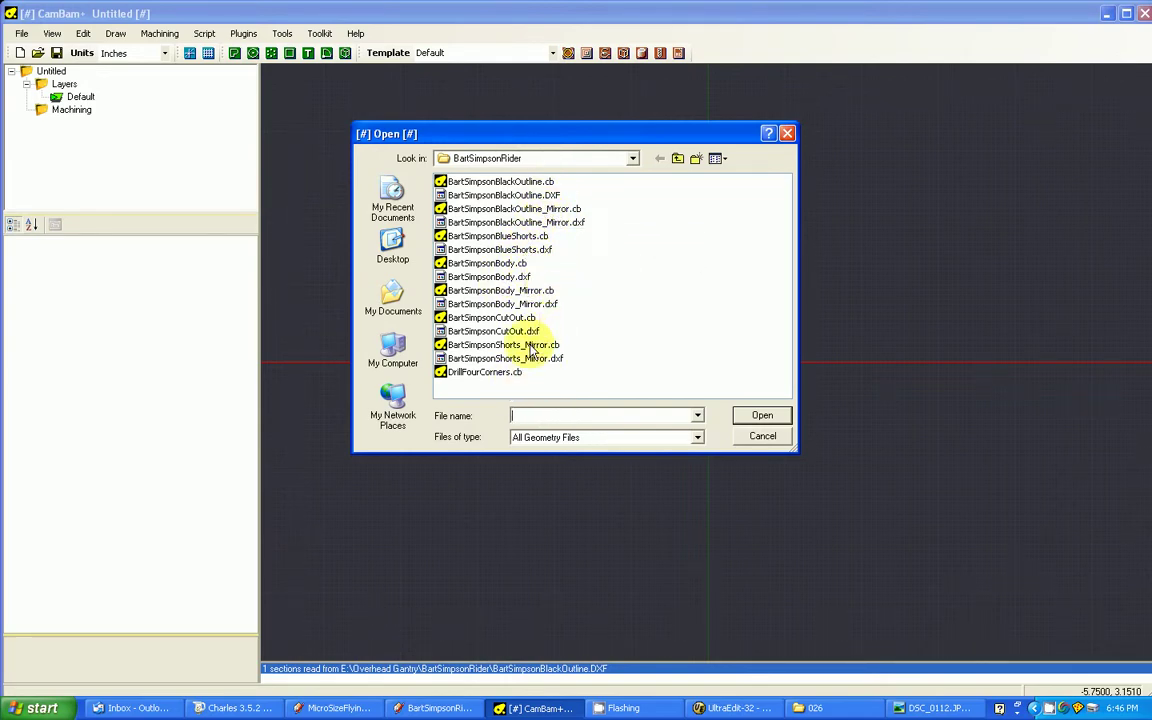
pyautogui.click(505, 317)
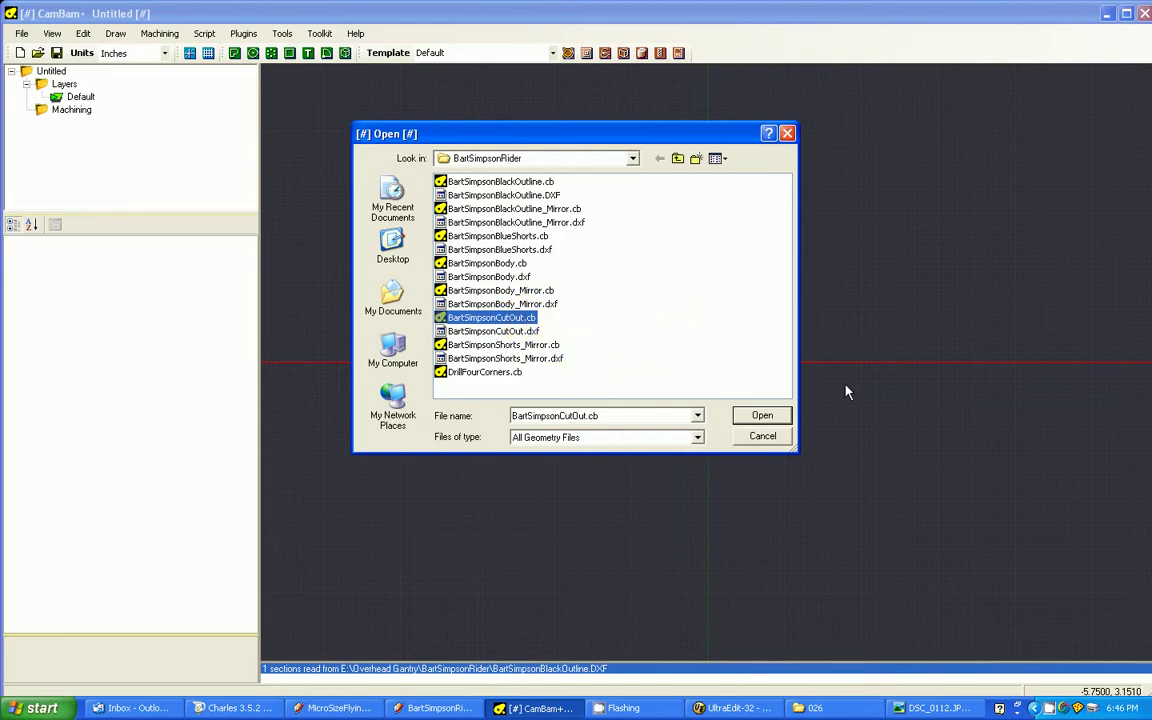
pyautogui.click(490, 331)
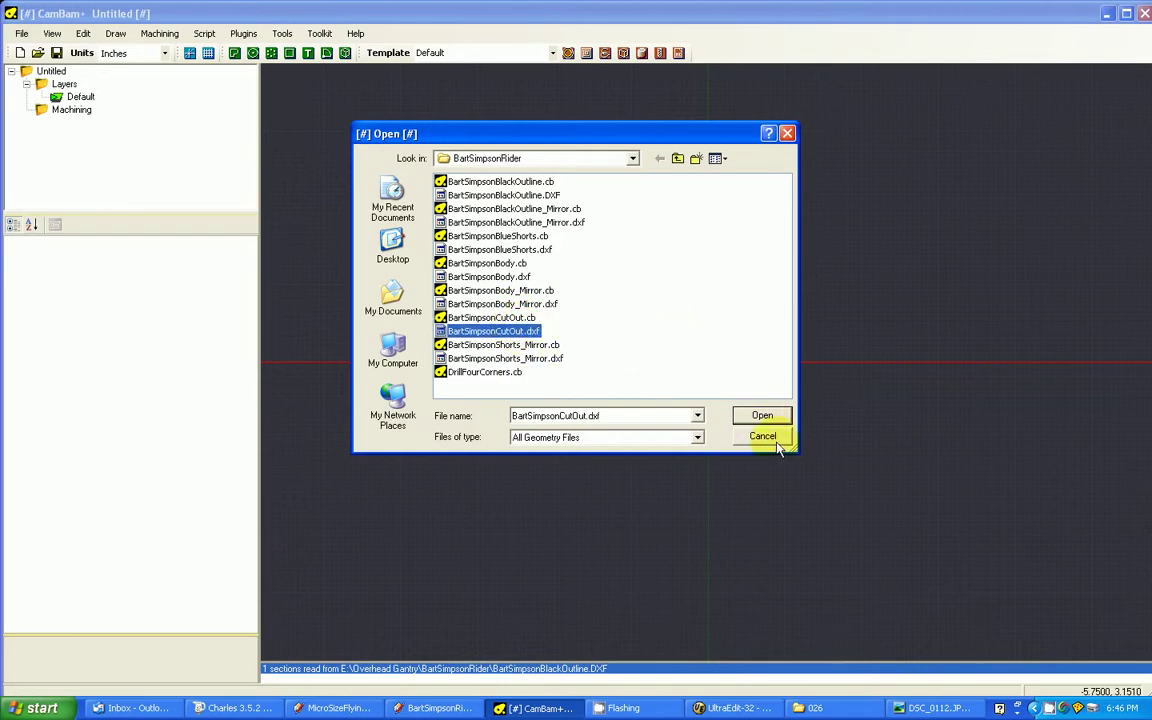
pyautogui.click(760, 416)
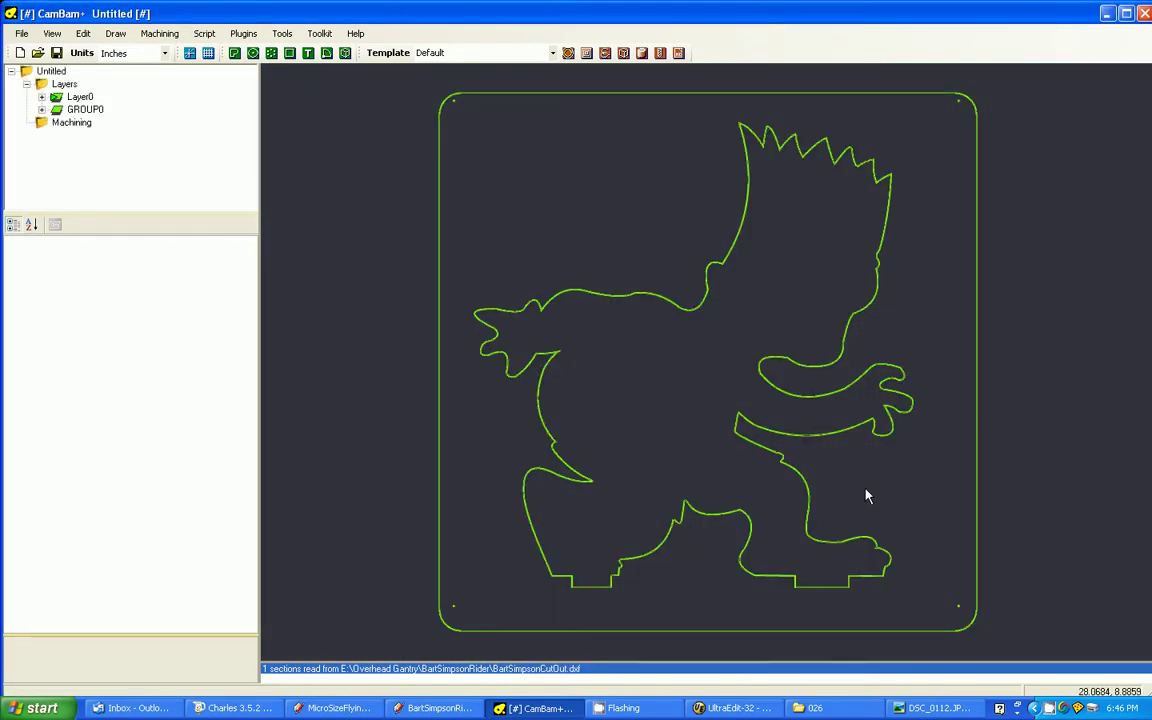
# - Show BartSimpsonRider_1.skp in SketchUp, box-select the Bart cut-out board, then clear the selection
pyautogui.click(438, 709)
pyautogui.scroll(2, 725, 568)
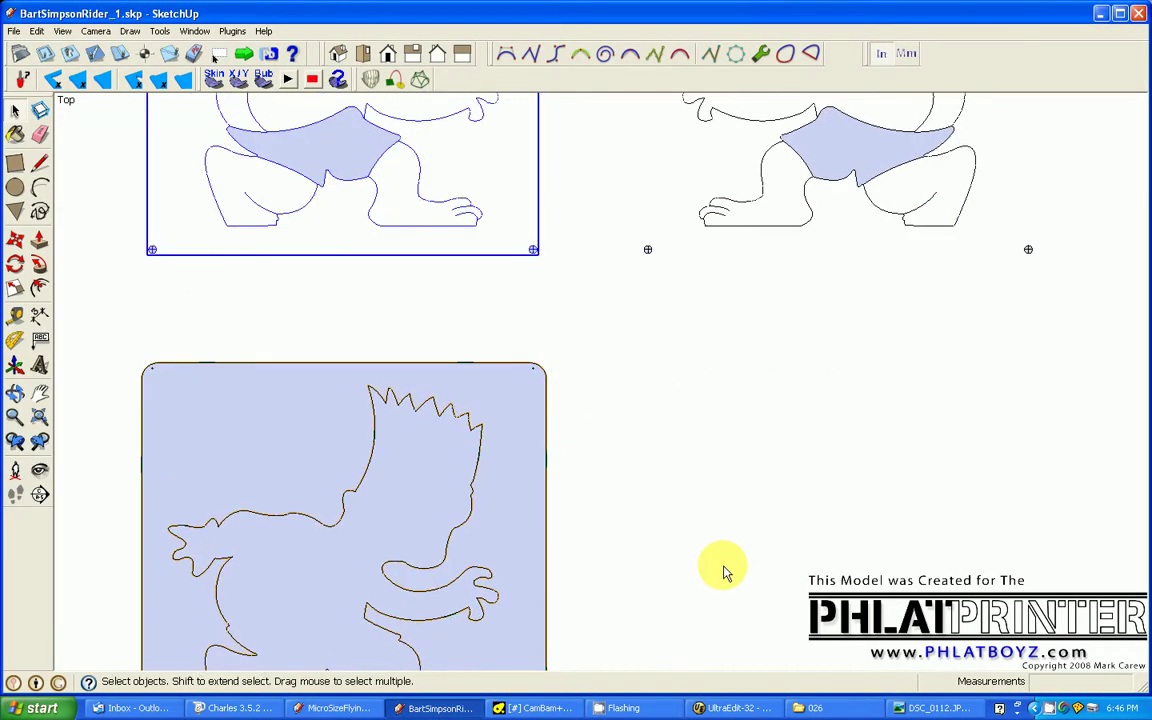
pyautogui.scroll(-3, 725, 570)
pyautogui.scroll(2, 342, 404)
pyautogui.scroll(-2, 365, 457)
pyautogui.scroll(3, 541, 635)
pyautogui.moveTo(218, 161)
pyautogui.mouseDown()
pyautogui.moveTo(755, 357)
pyautogui.moveTo(766, 650)
pyautogui.moveTo(740, 630)
pyautogui.mouseUp()
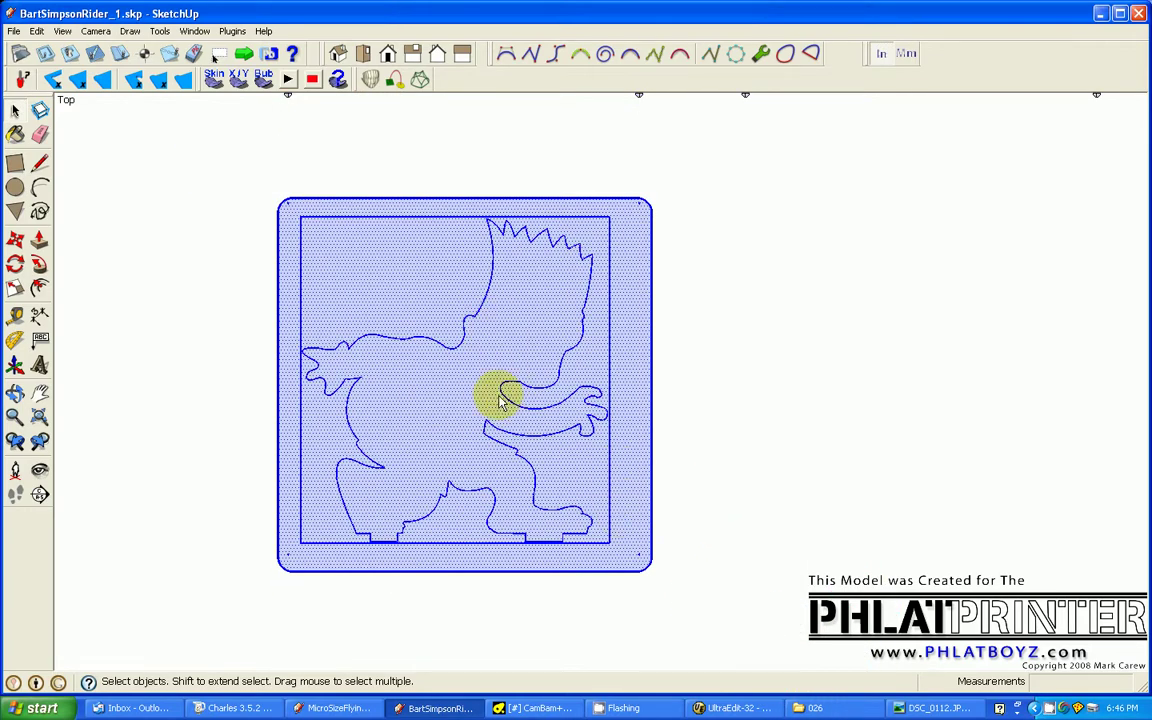
pyautogui.click(788, 410)
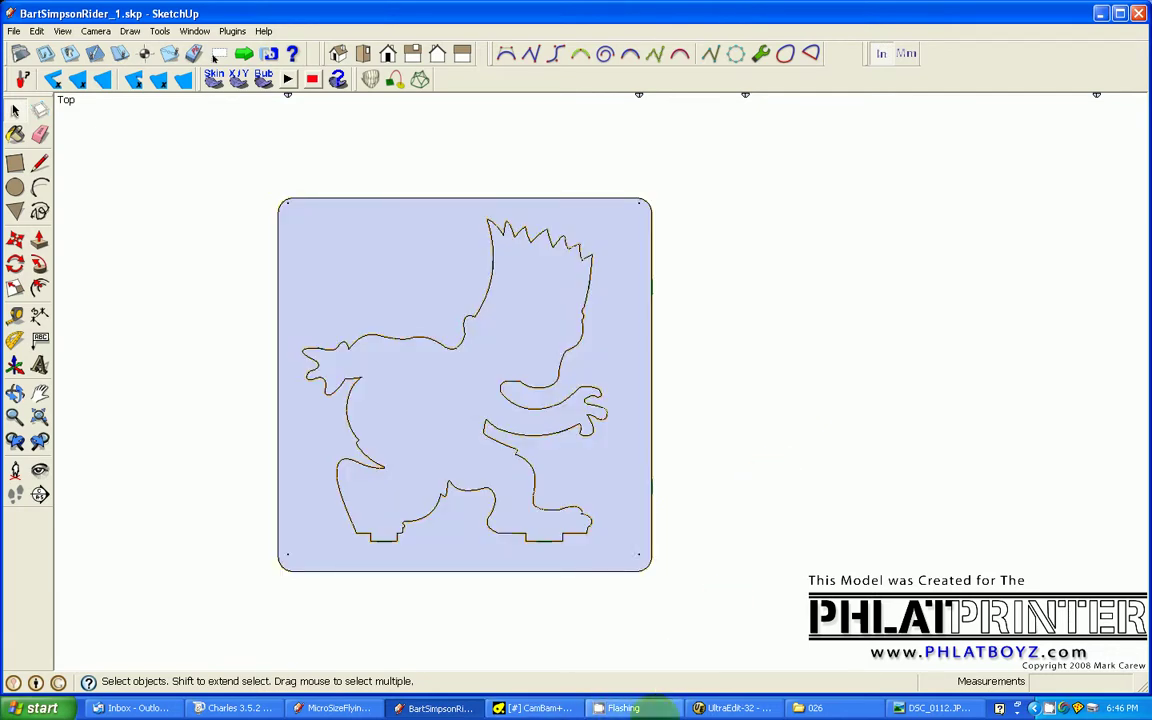
# - Join the outer rounded border into one continuous path at tolerance 0
pyautogui.click(532, 708)
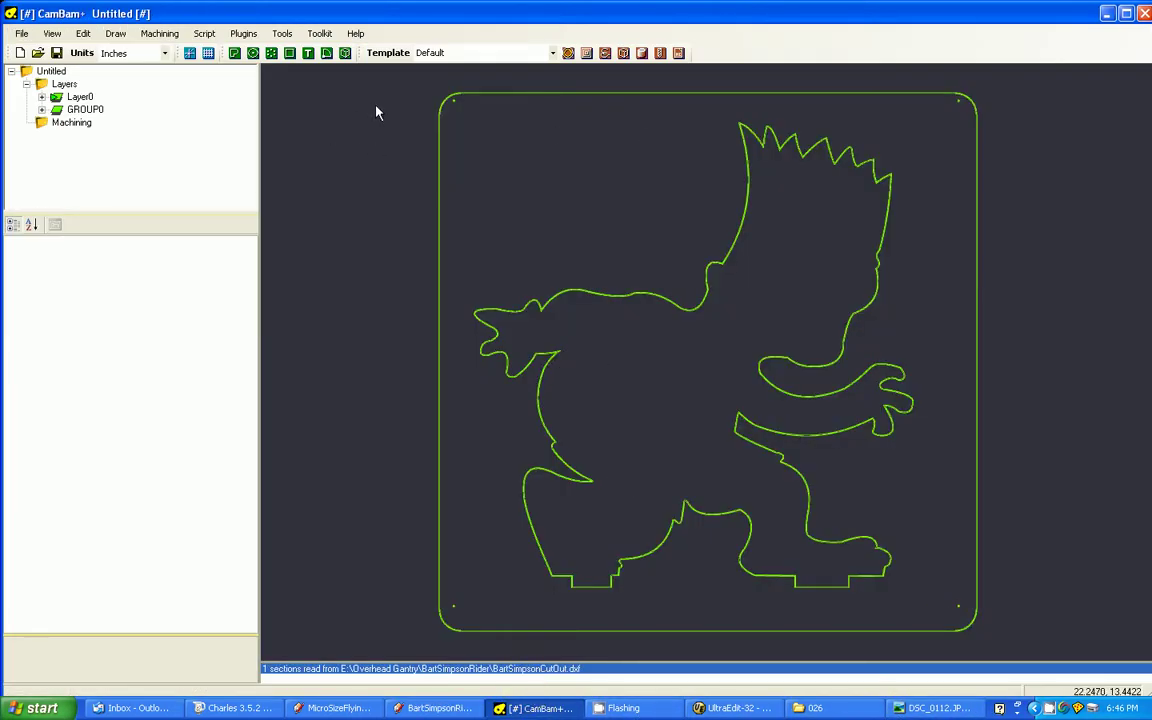
pyautogui.click(480, 96)
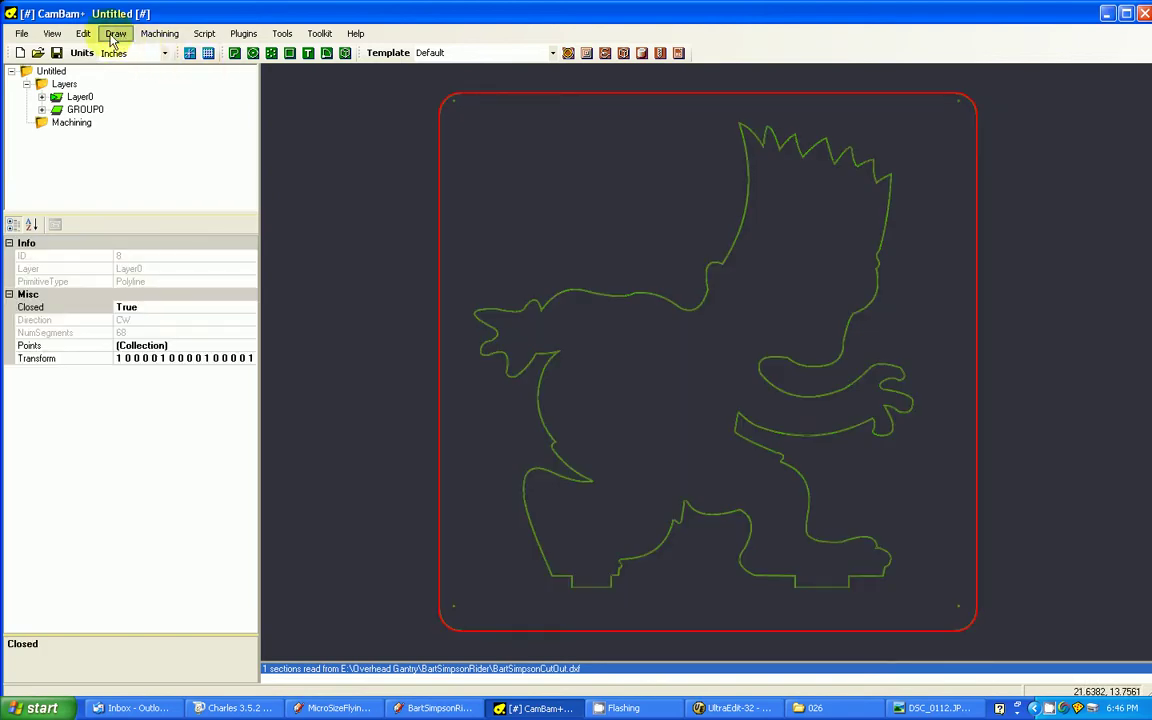
pyautogui.click(83, 33)
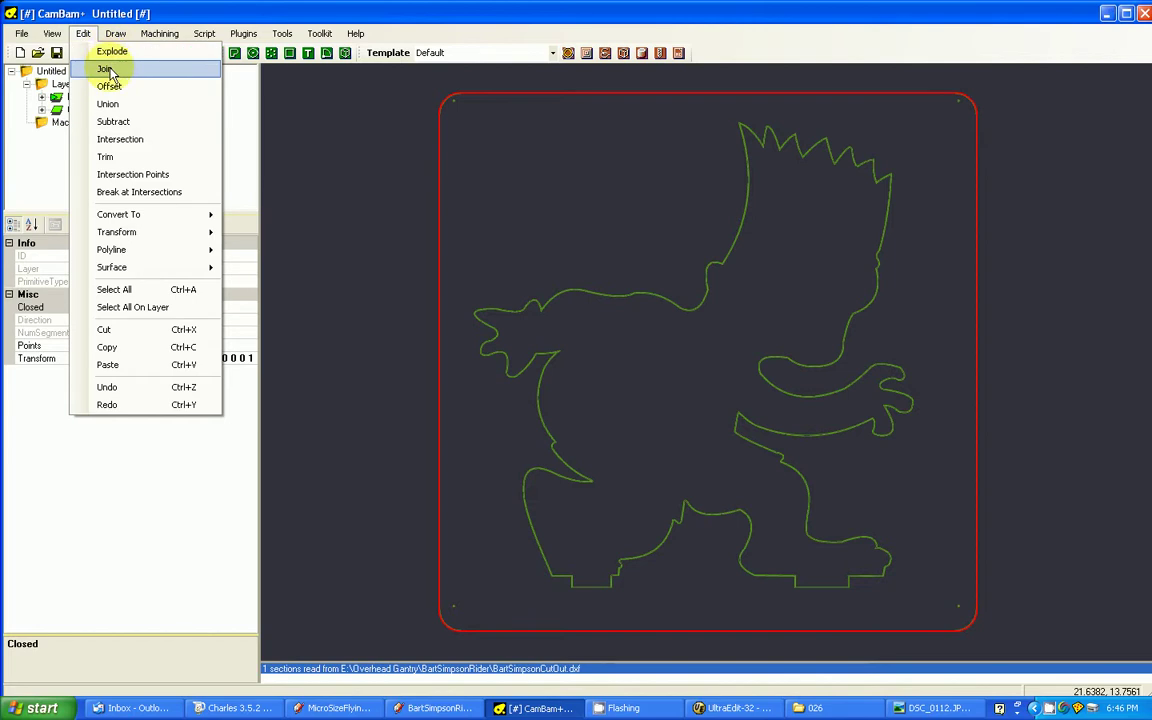
pyautogui.click(113, 69)
pyautogui.click(329, 130)
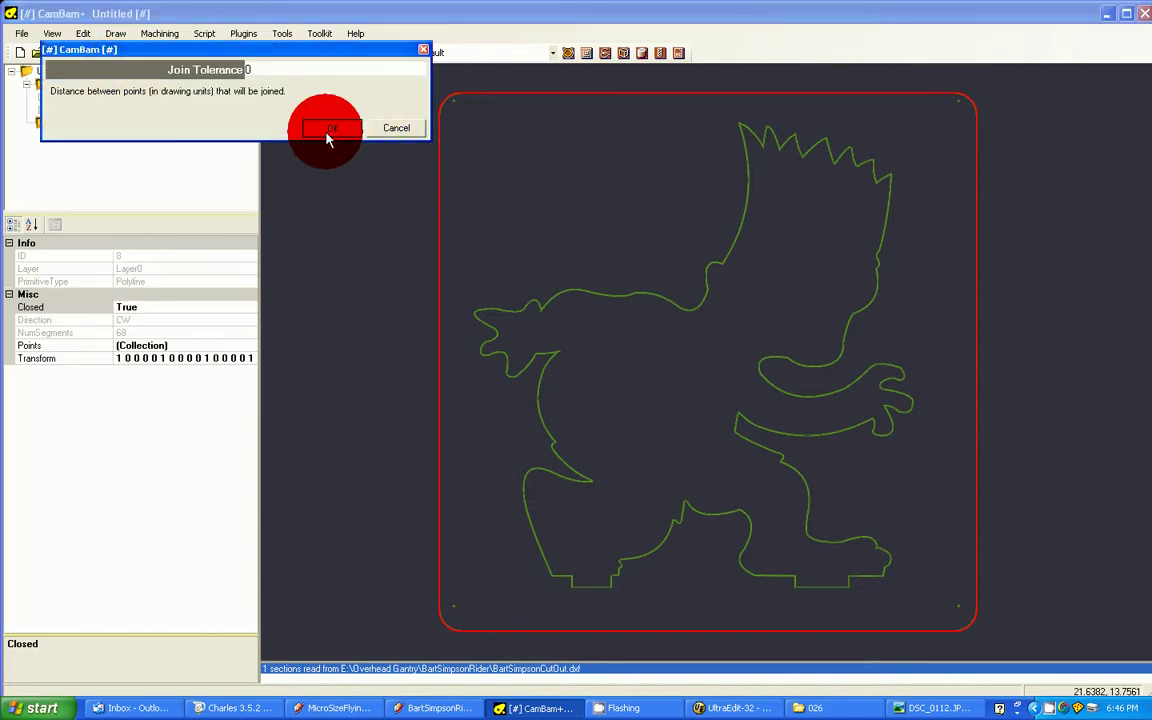
# - Join the Bart outline into a single closed polyline at tolerance 0
pyautogui.click(614, 299)
pyautogui.click(83, 33)
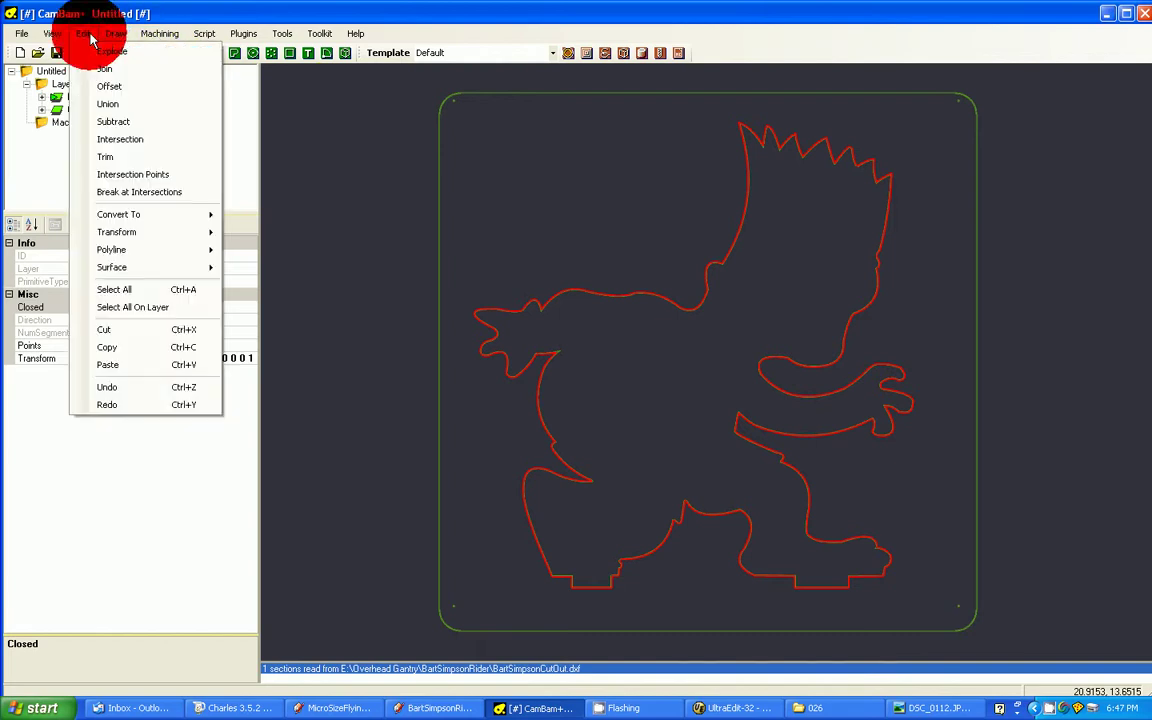
pyautogui.click(106, 69)
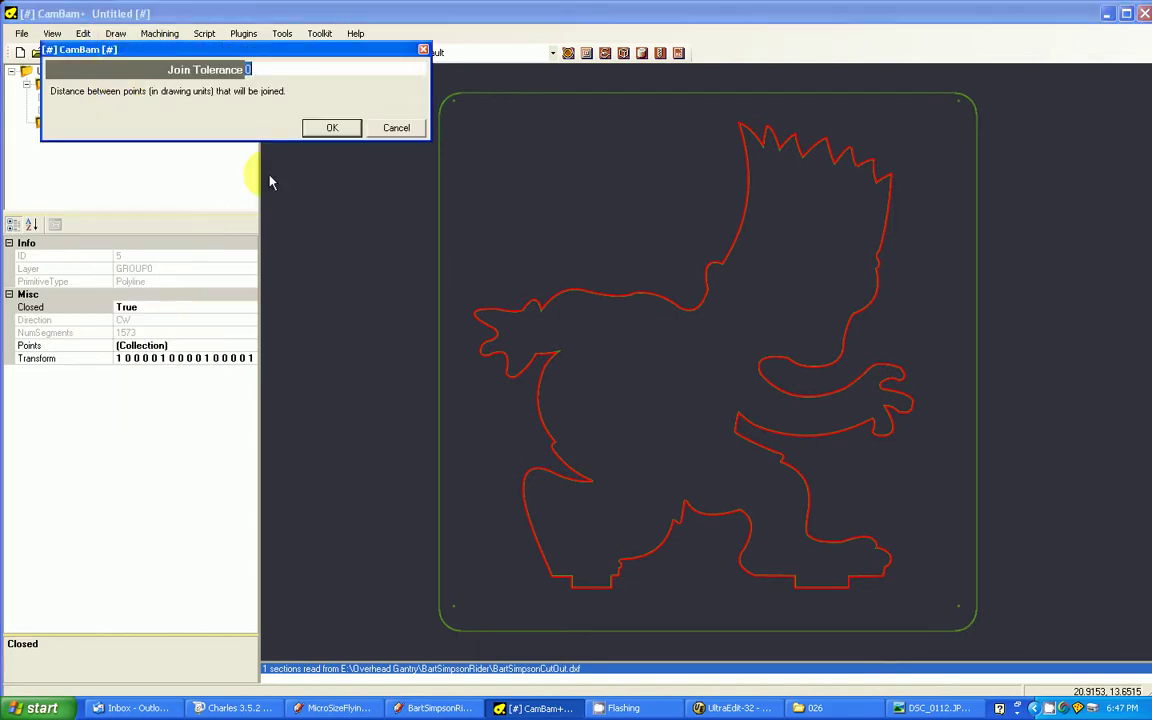
pyautogui.click(325, 128)
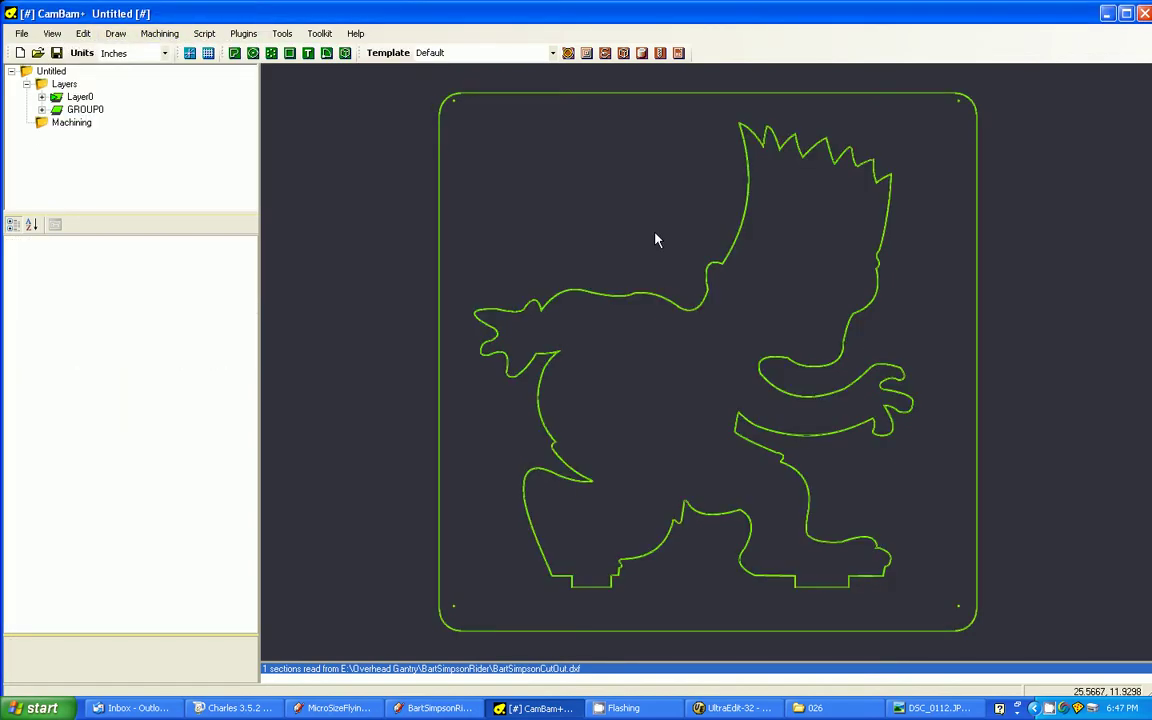
pyautogui.click(743, 231)
# - Select both the Bart outline and its border and start a Translate
pyautogui.scroll(-5, 746, 236)
pyautogui.moveTo(632, 170)
pyautogui.mouseDown()
pyautogui.moveTo(728, 216)
pyautogui.moveTo(895, 386)
pyautogui.mouseUp()
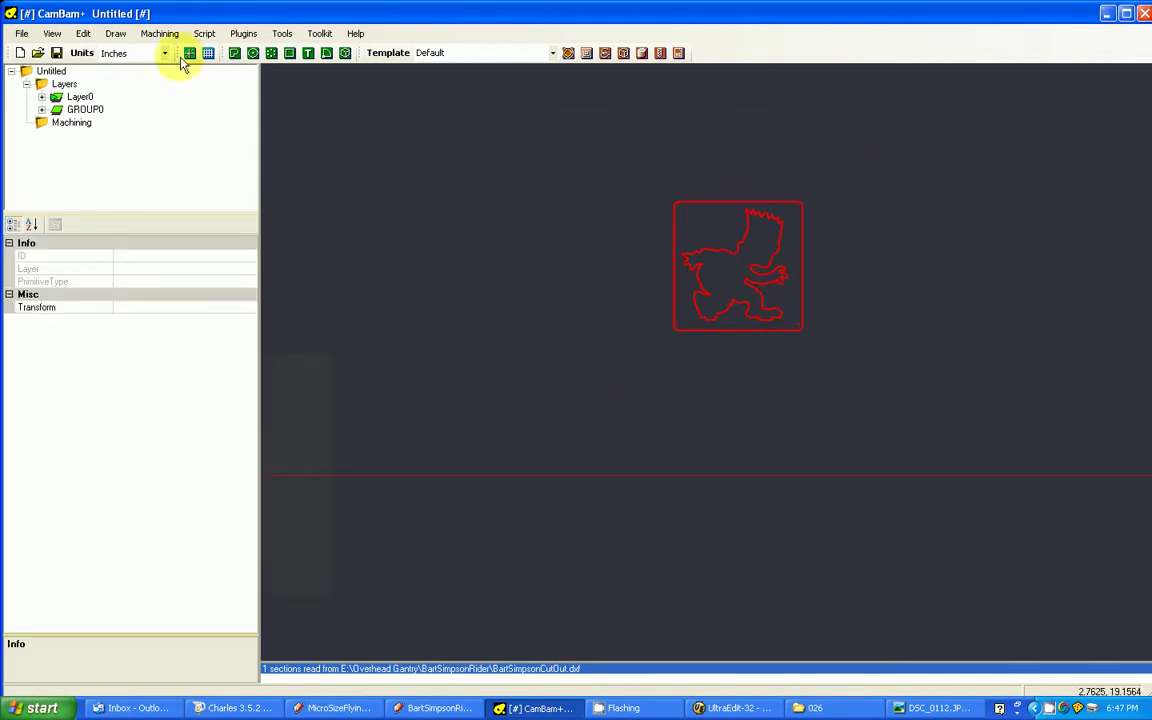
pyautogui.click(83, 33)
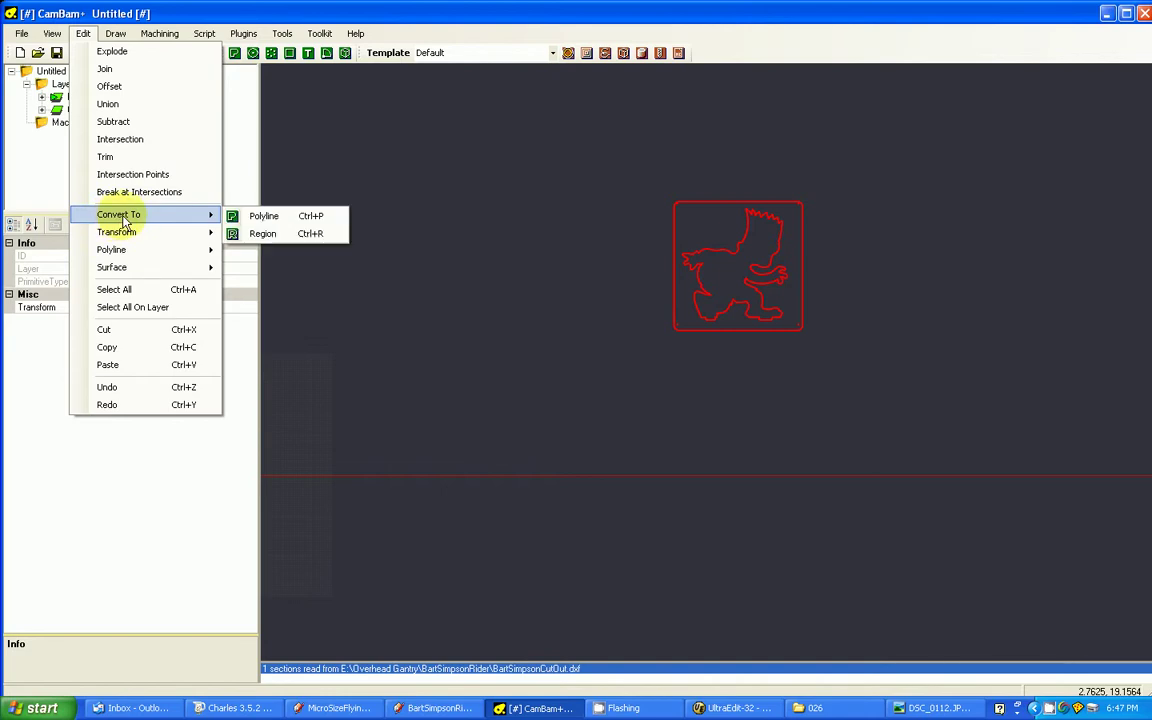
pyautogui.moveTo(127, 233)
pyautogui.click(292, 233)
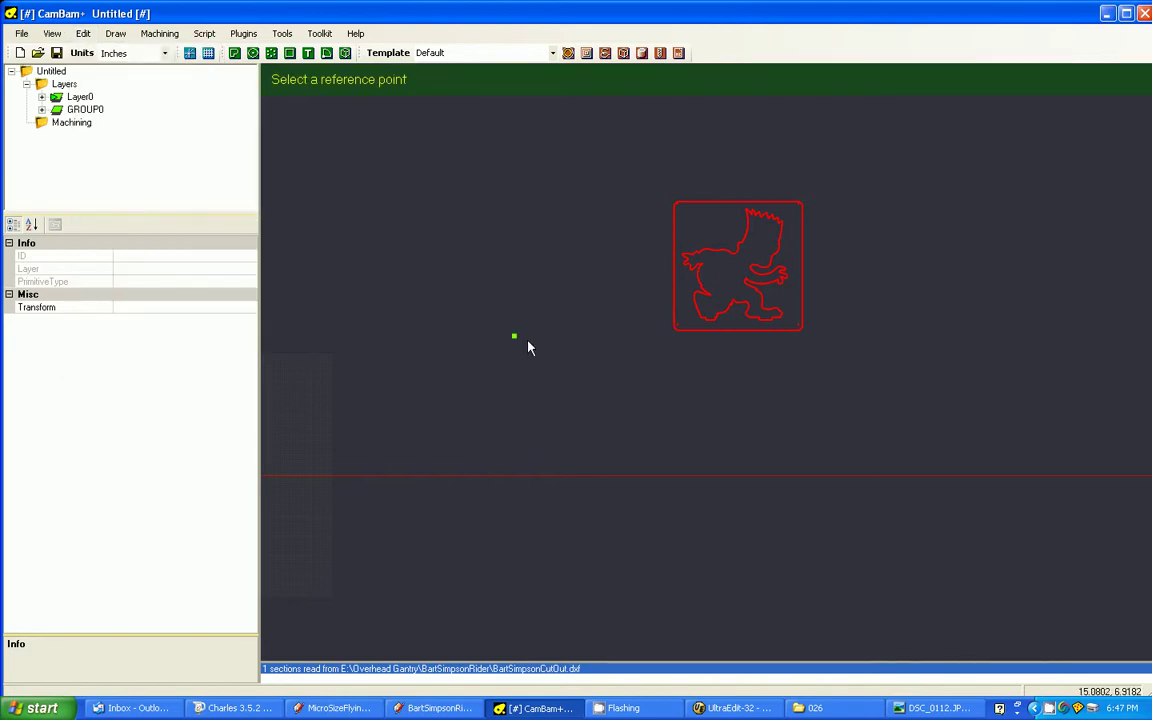
# - Move the drawing from its bottom-left corner point onto the origin, then deselect
pyautogui.scroll(5, 690, 348)
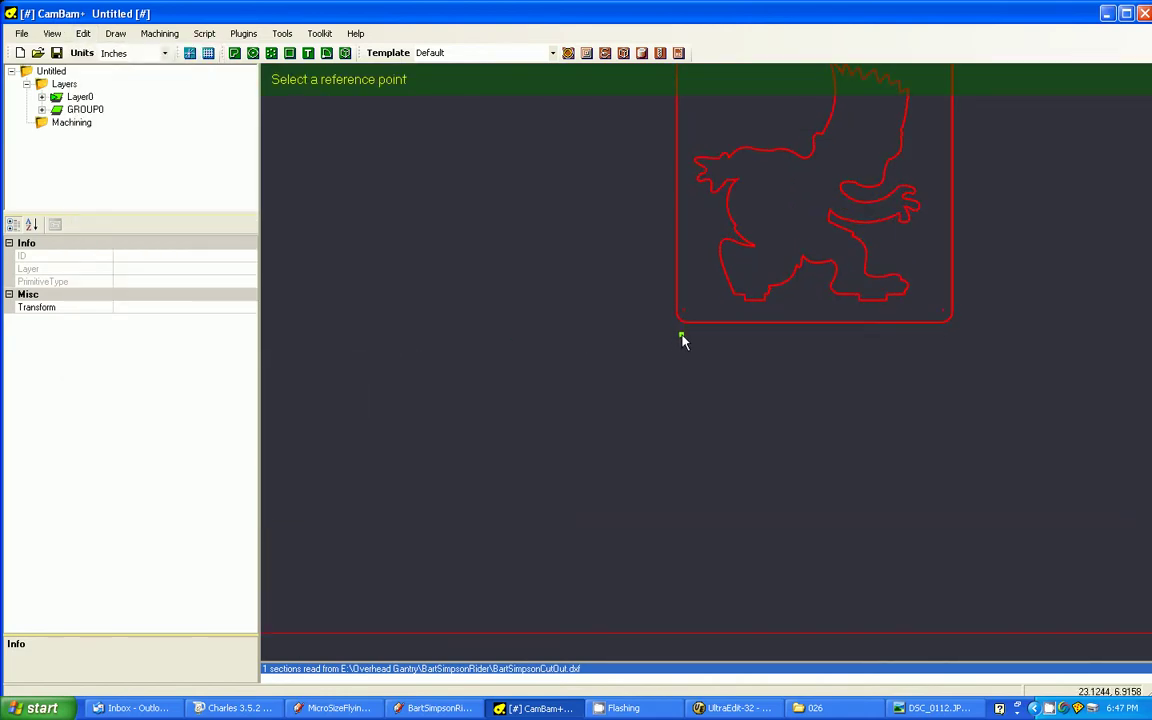
pyautogui.scroll(5, 678, 297)
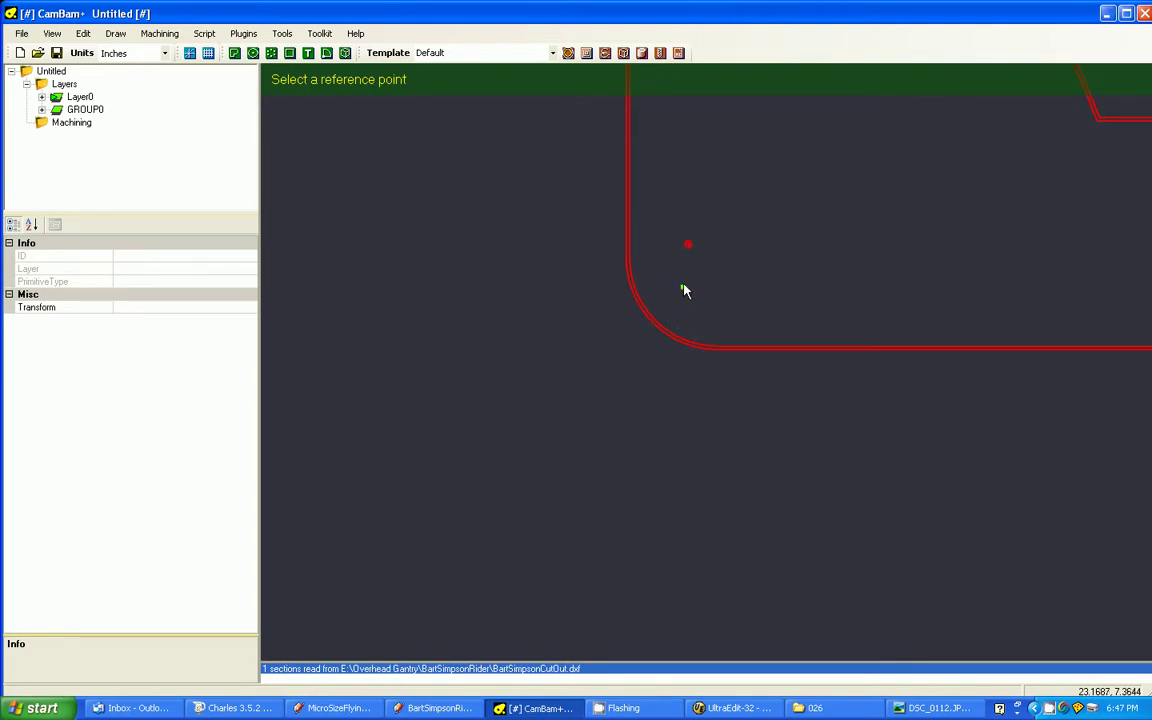
pyautogui.scroll(2, 688, 250)
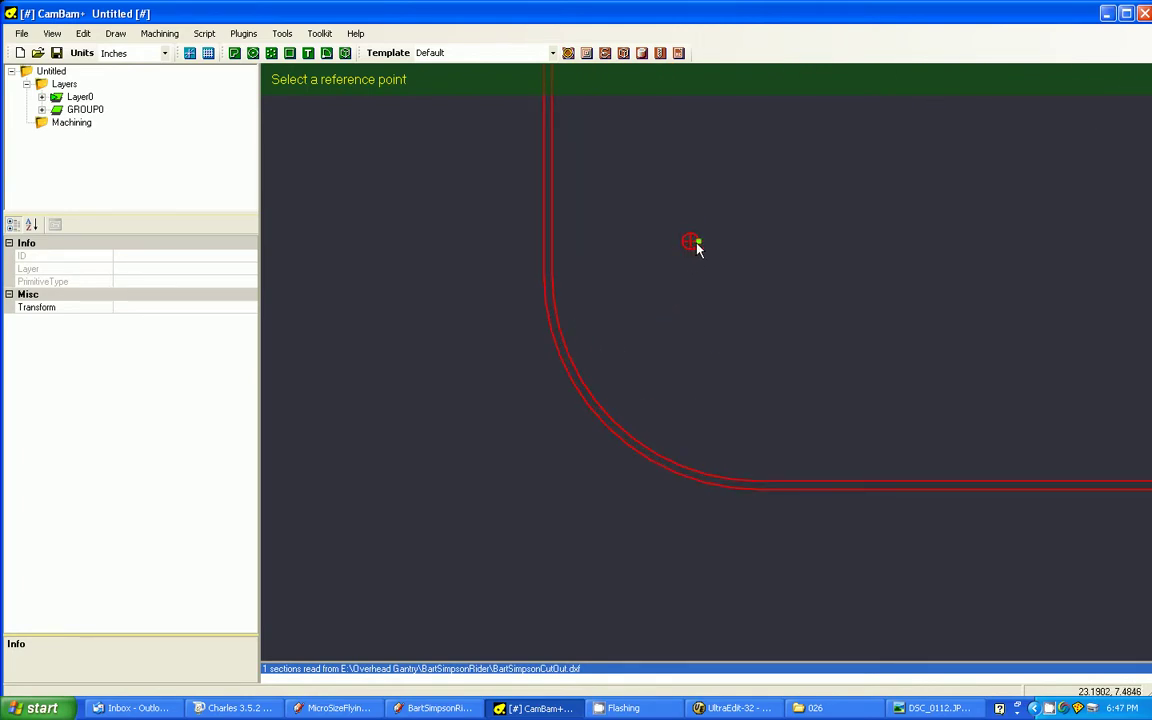
pyautogui.click(690, 242)
pyautogui.scroll(-5, 645, 332)
pyautogui.scroll(-8, 612, 421)
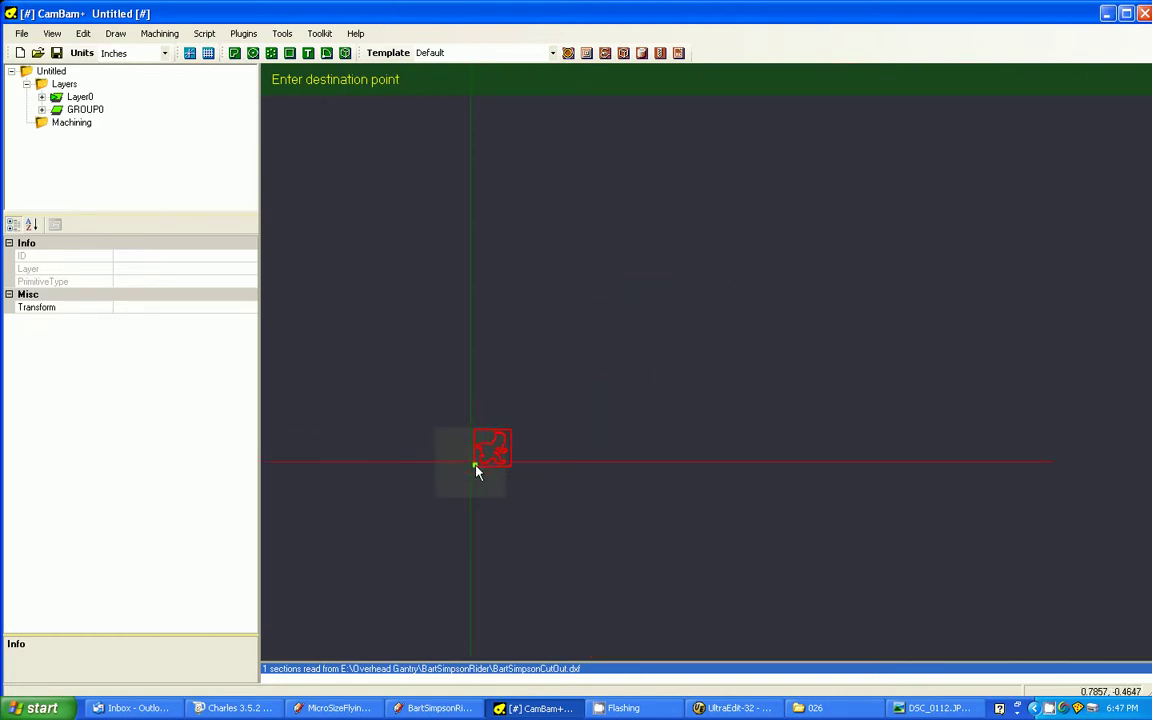
pyautogui.scroll(10, 472, 467)
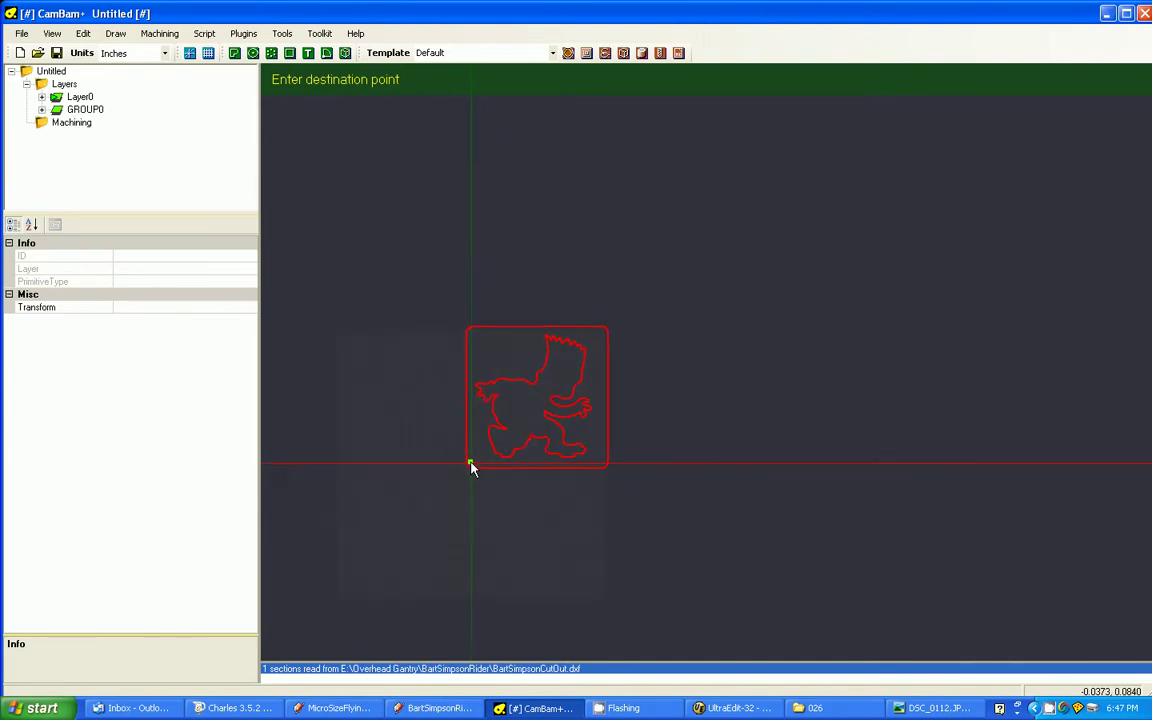
pyautogui.scroll(4, 472, 467)
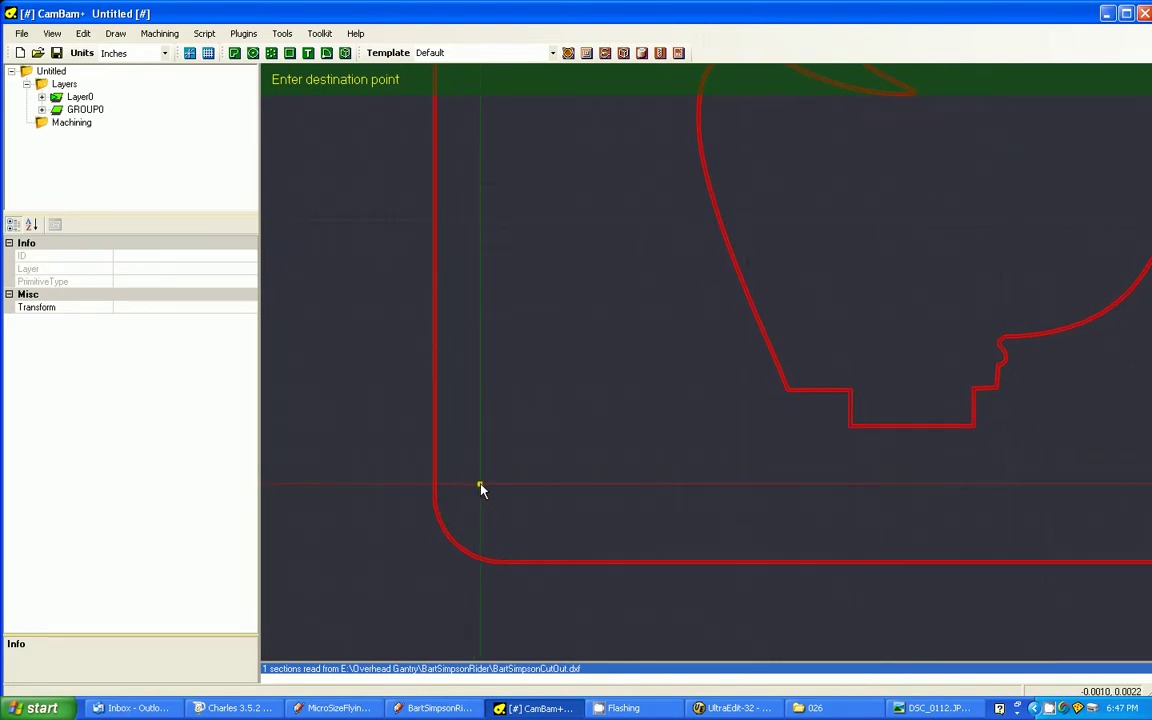
pyautogui.click(481, 488)
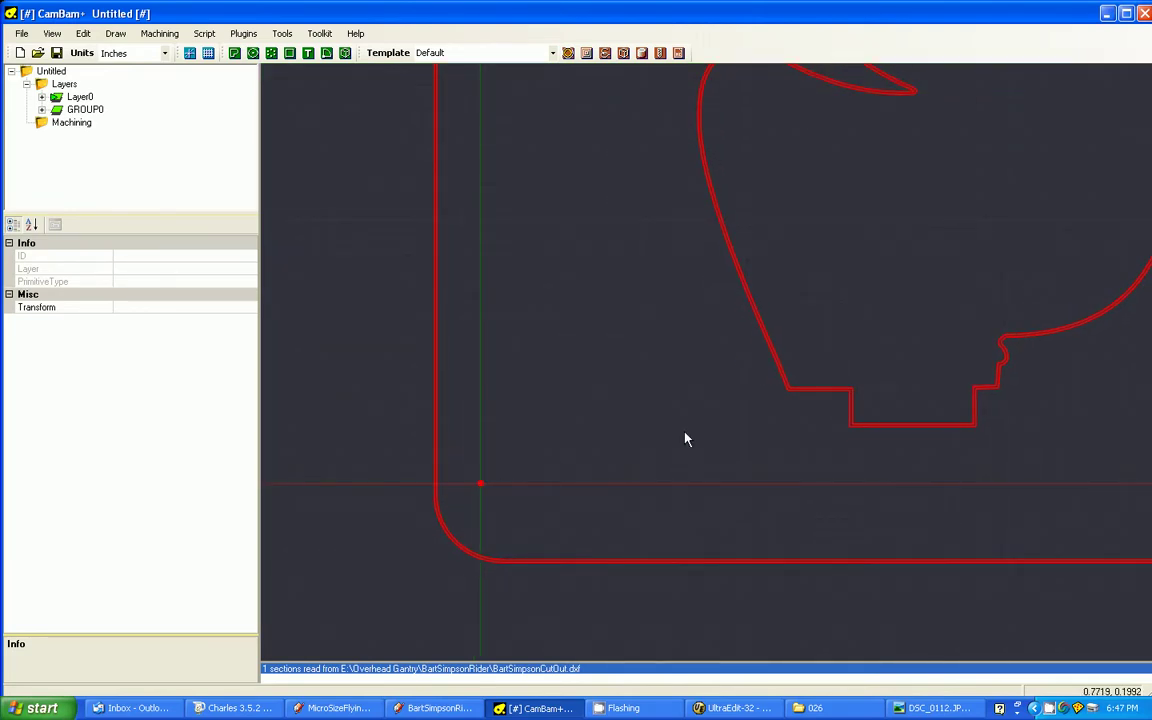
pyautogui.scroll(-10, 680, 346)
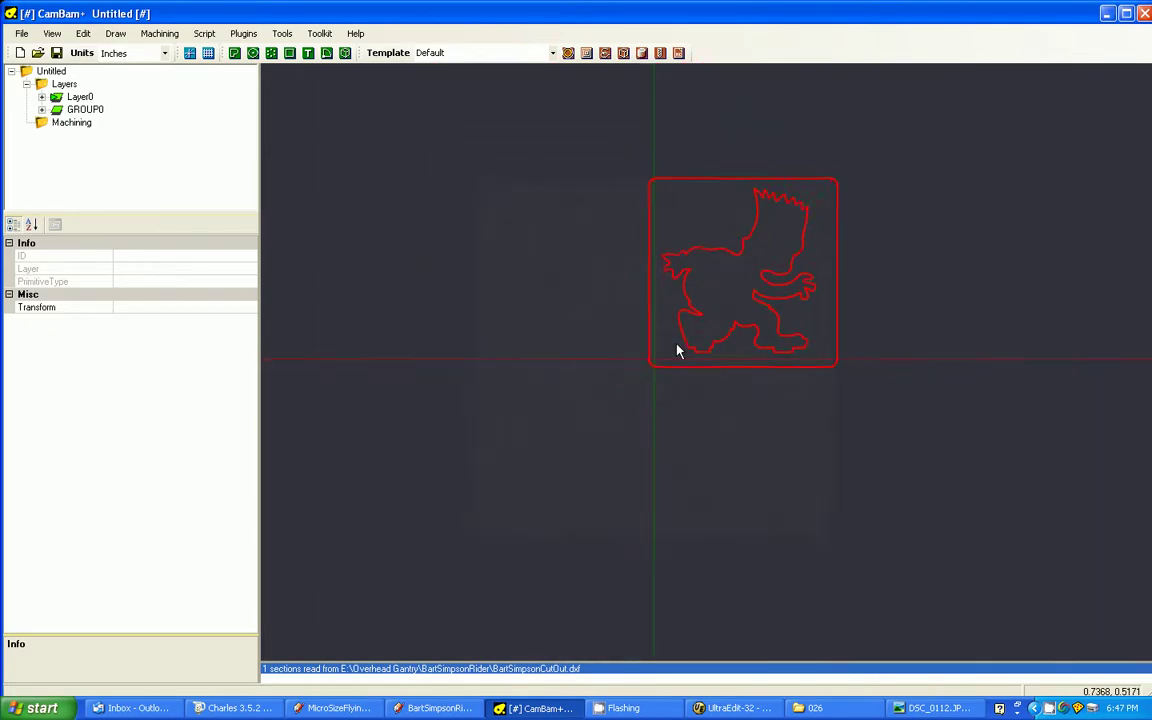
pyautogui.moveTo(586, 136); pyautogui.dragTo(760, 348)
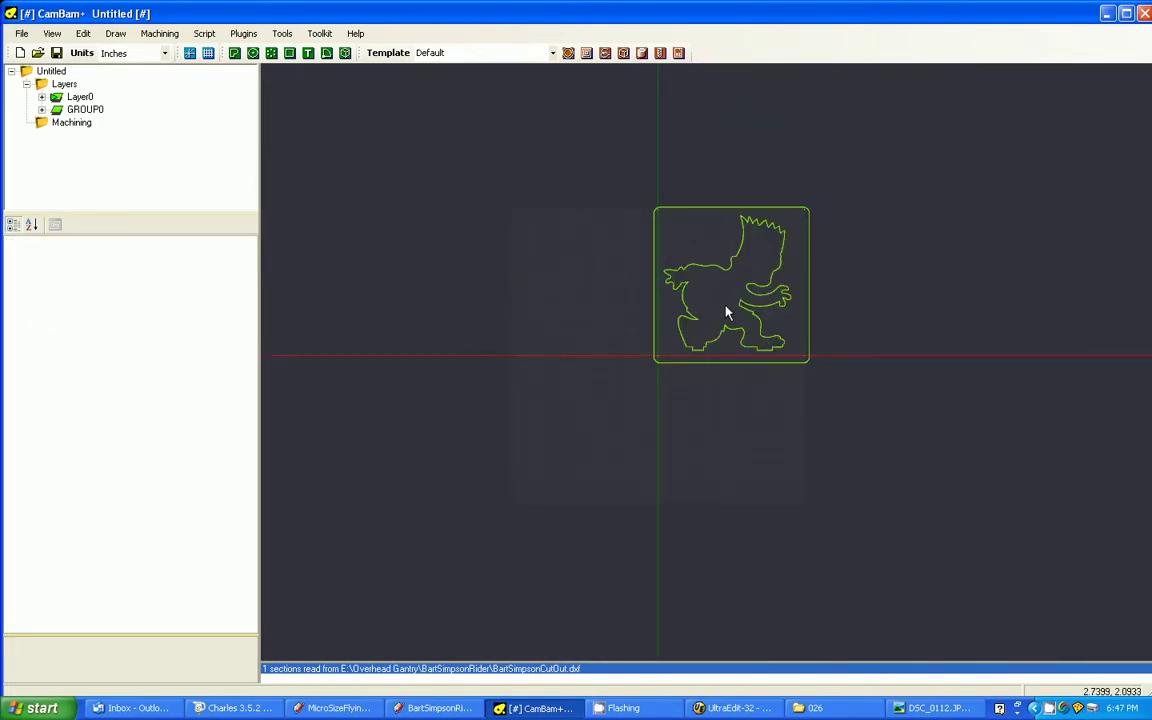
# - Add a Profile machining operation to the Bart outline
pyautogui.click(745, 235)
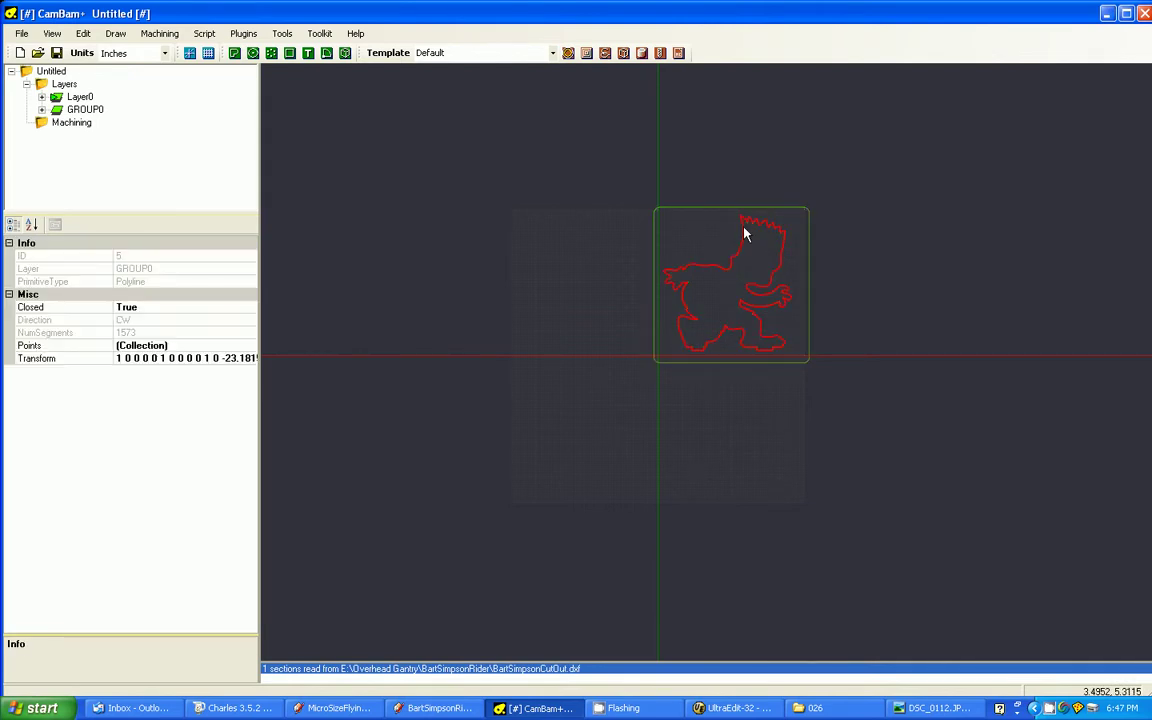
pyautogui.click(568, 54)
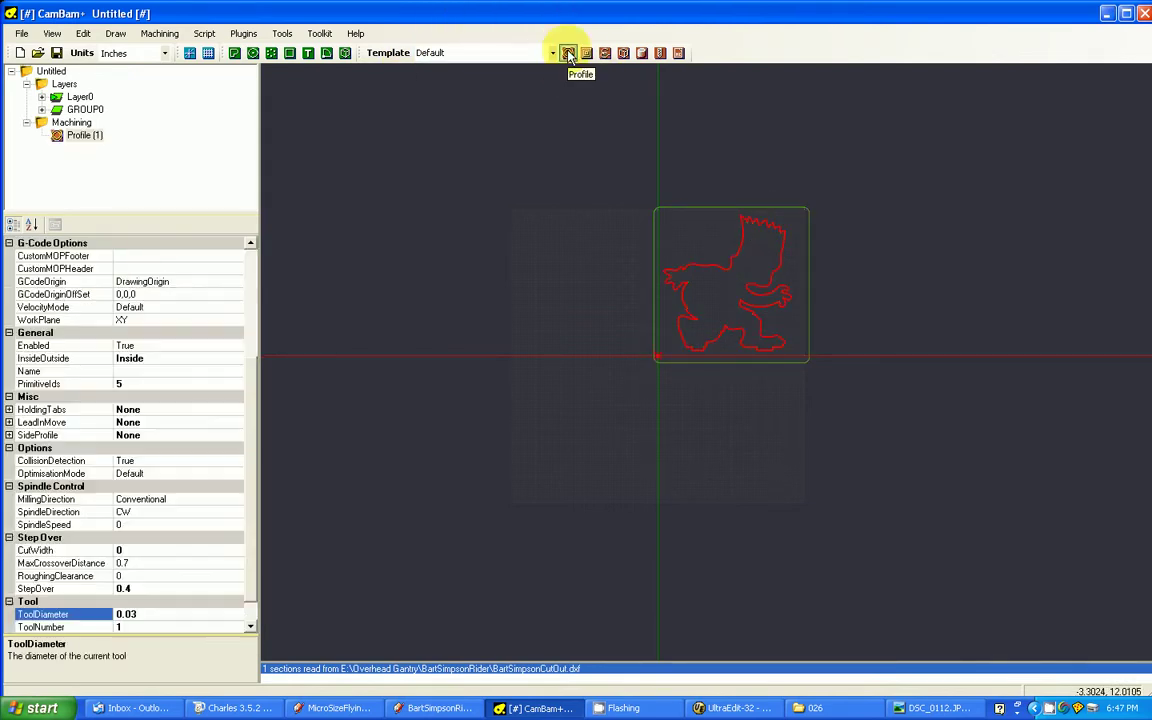
pyautogui.click(670, 206)
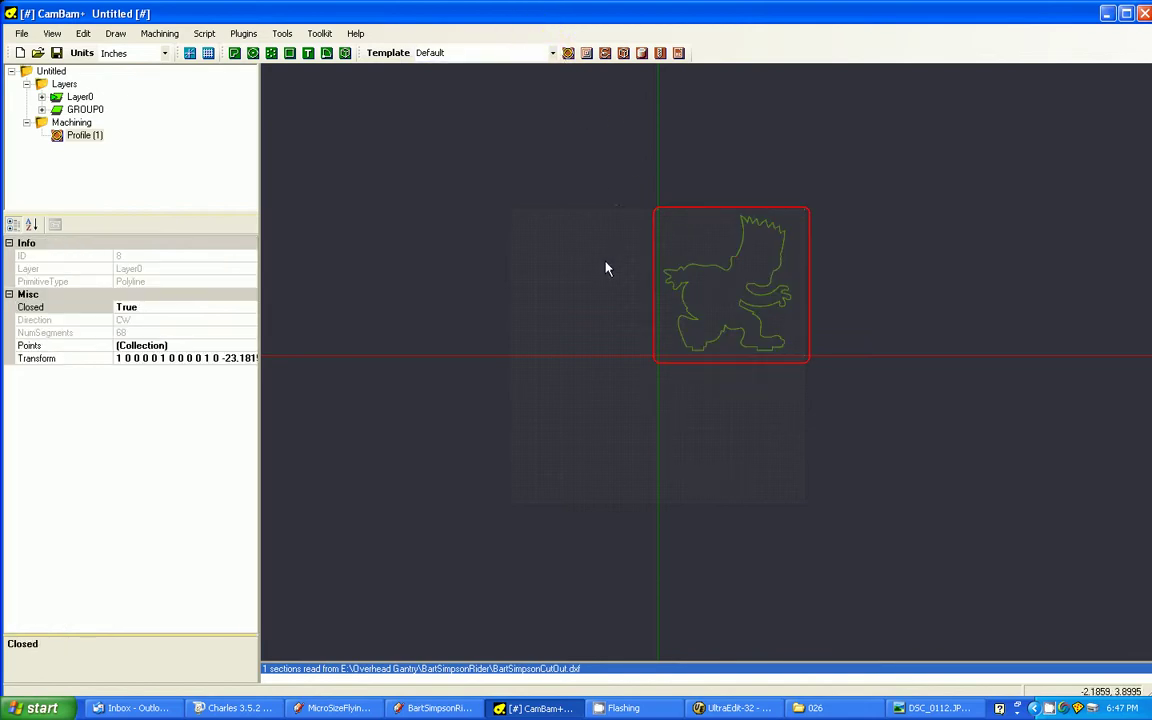
pyautogui.click(708, 270)
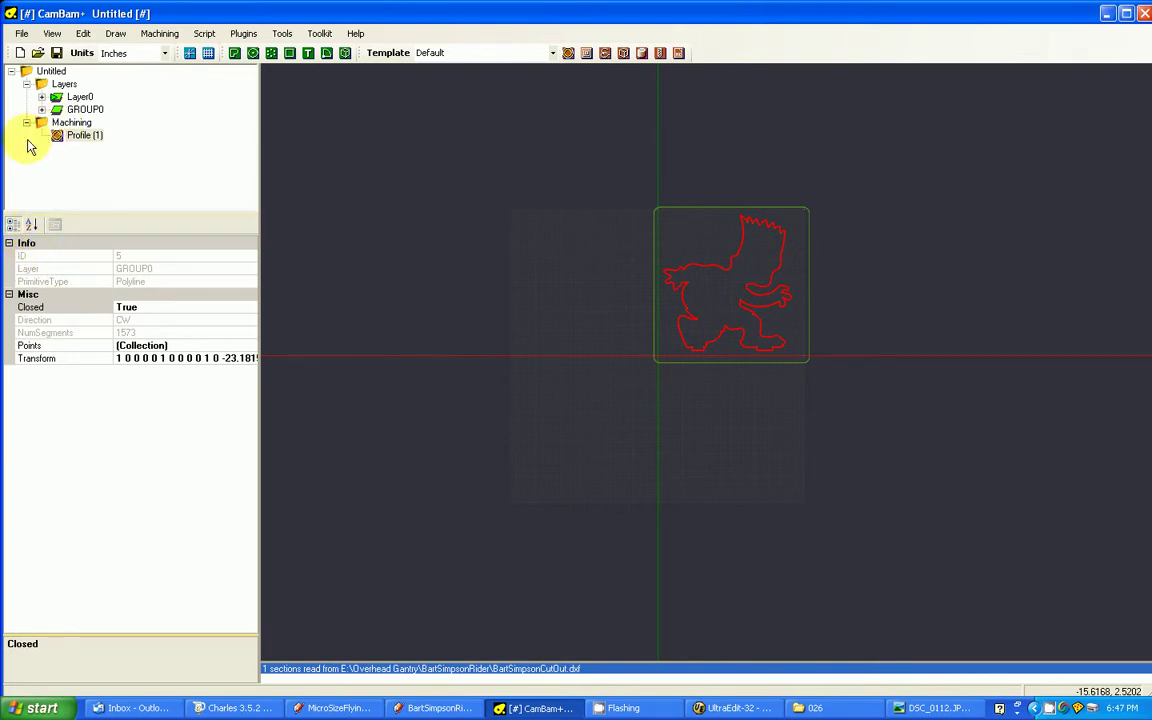
# - Set Profile (1)'s holding tab method to Automatic
pyautogui.click(62, 140)
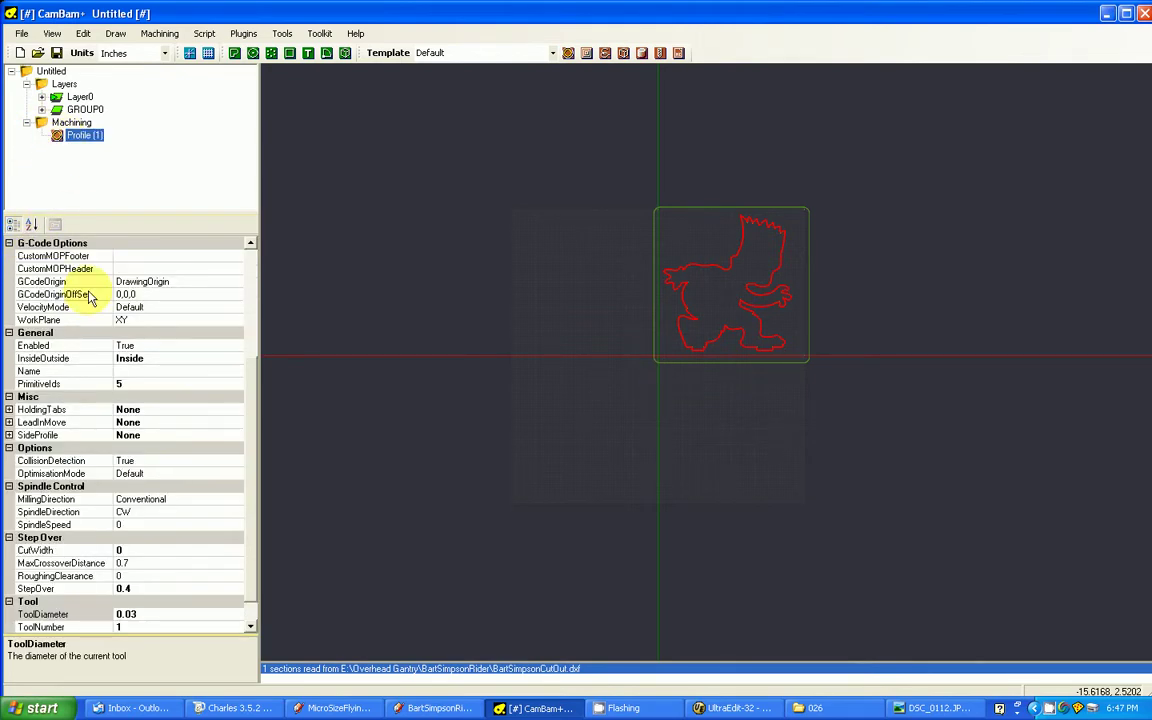
pyautogui.click(9, 409)
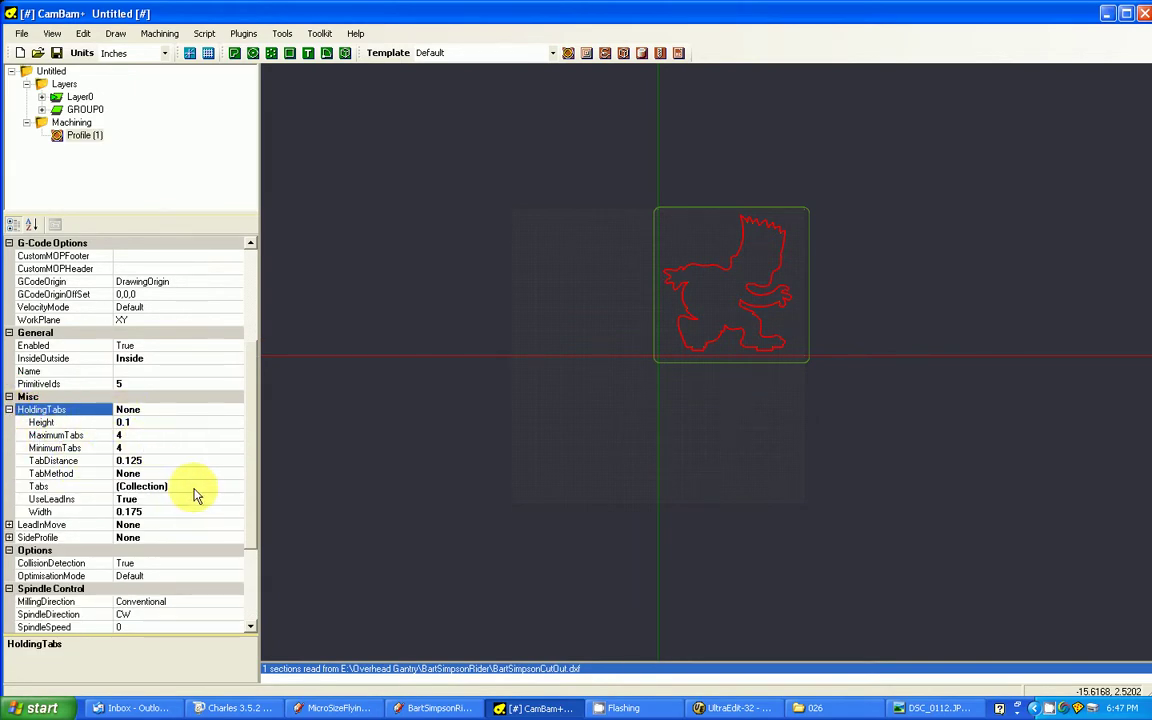
pyautogui.click(226, 475)
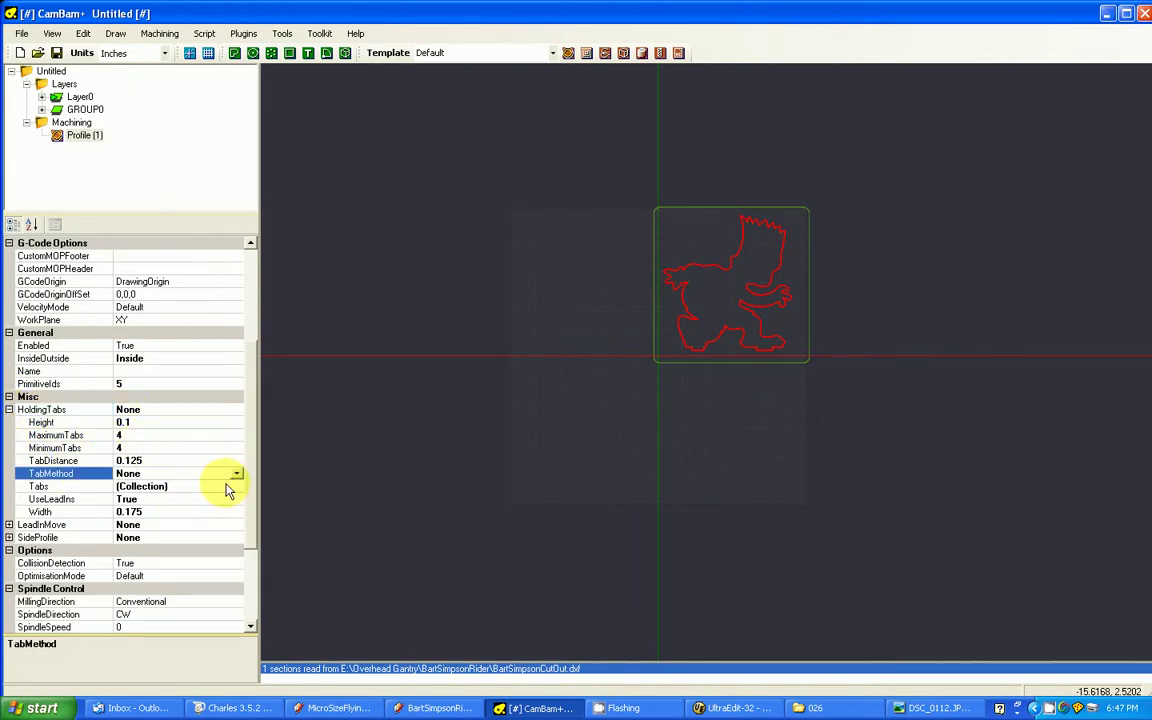
pyautogui.click(238, 475)
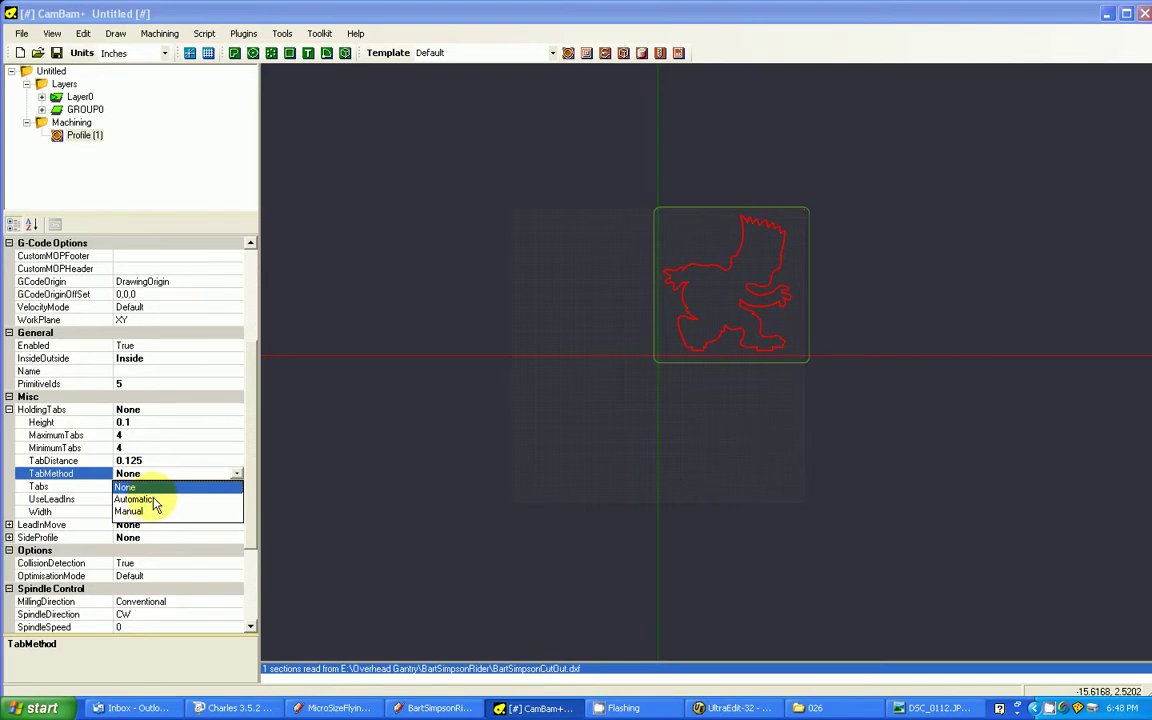
pyautogui.click(150, 500)
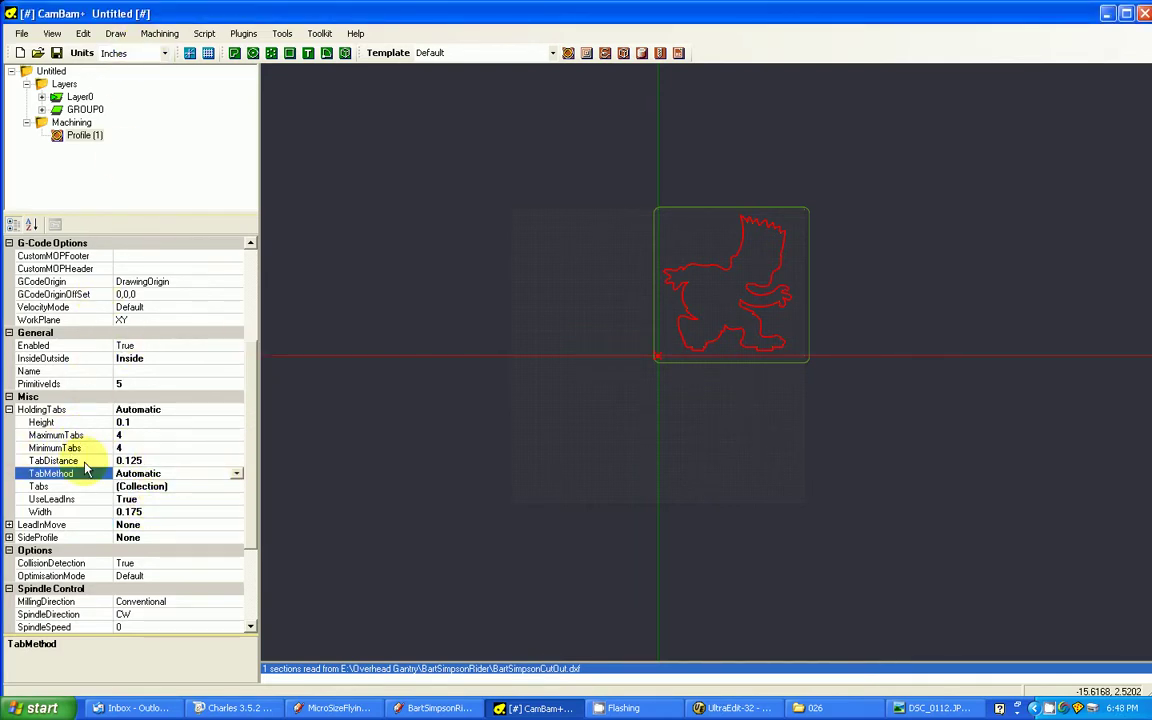
# - Copy Profile (1)'s settings to the machining template
pyautogui.click(72, 140)
pyautogui.rightClick(72, 140)
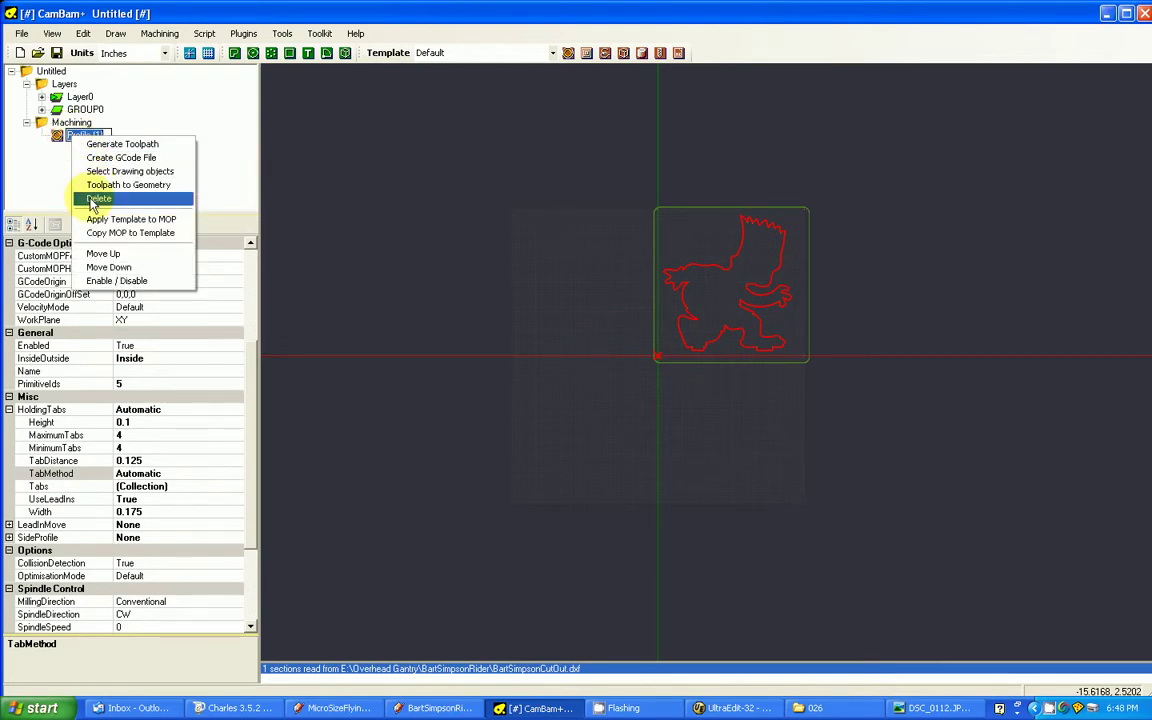
pyautogui.click(127, 233)
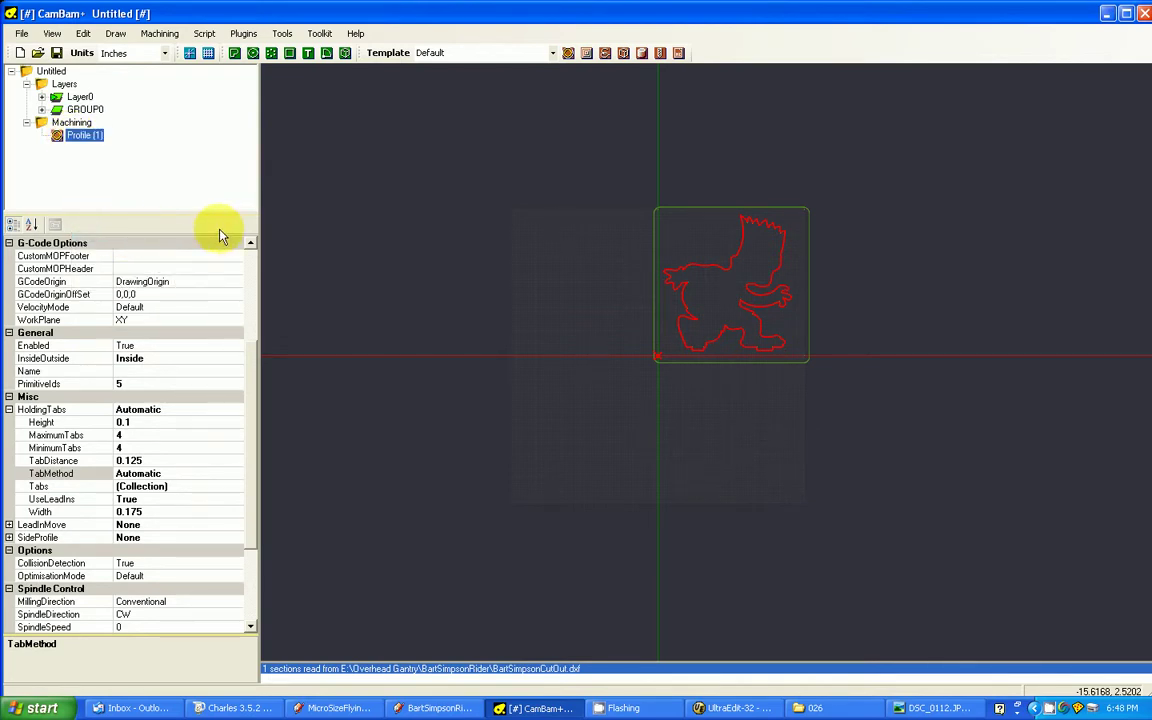
# - Add Profile (2) for the square frame and generate toolpaths for both profiles
pyautogui.click(676, 215)
pyautogui.click(567, 53)
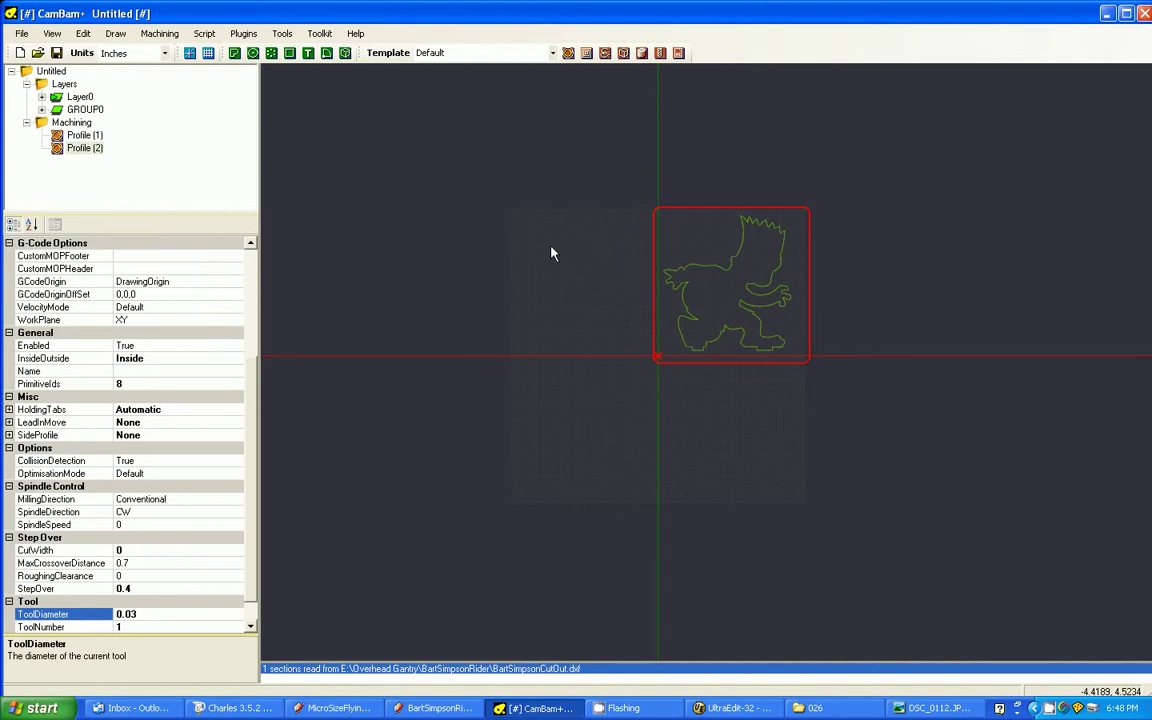
pyautogui.click(506, 191)
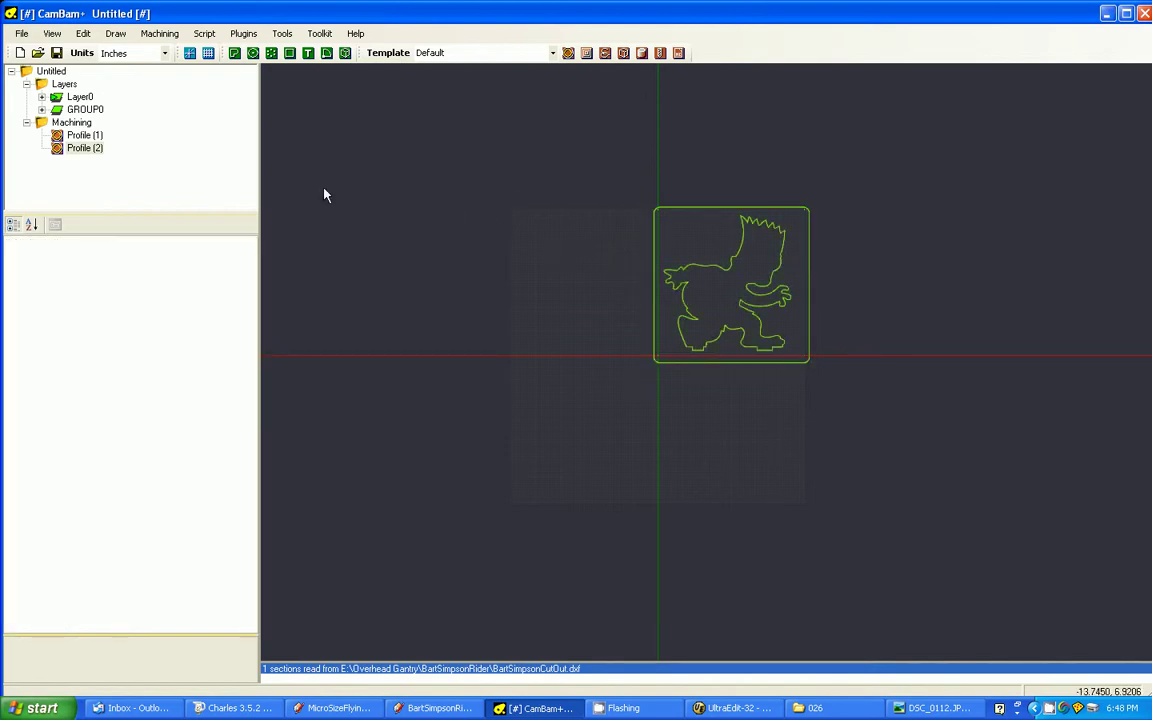
pyautogui.click(159, 33)
pyautogui.click(190, 200)
# - Move the Bart holding tabs to the head's right side, neck curve, back leg and foot
pyautogui.scroll(5, 752, 342)
pyautogui.scroll(-3, 497, 278)
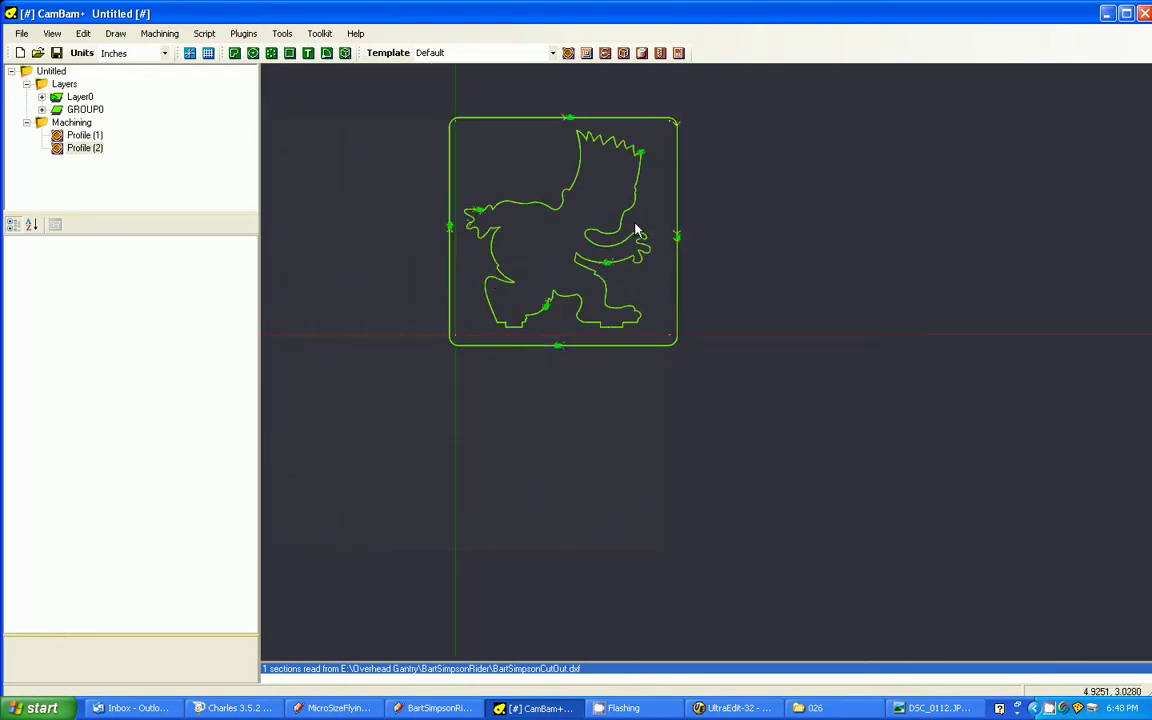
pyautogui.scroll(4, 658, 162)
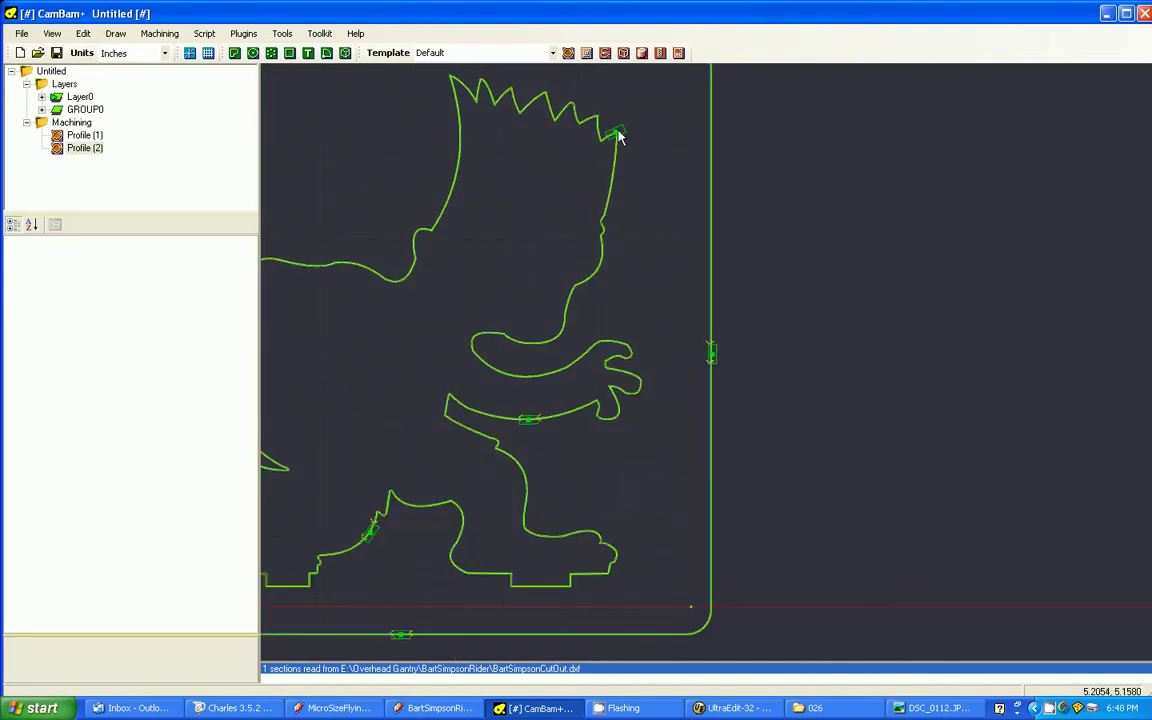
pyautogui.moveTo(618, 135); pyautogui.dragTo(621, 177)
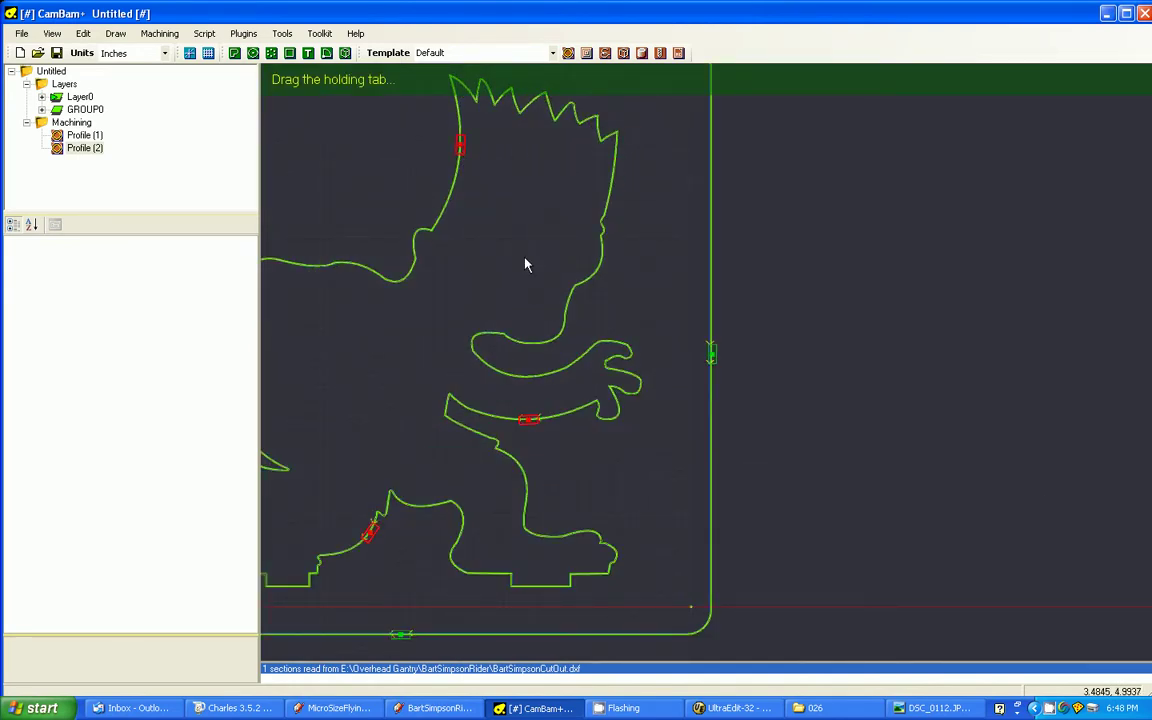
pyautogui.press('Escape')
pyautogui.scroll(-2, 695, 417)
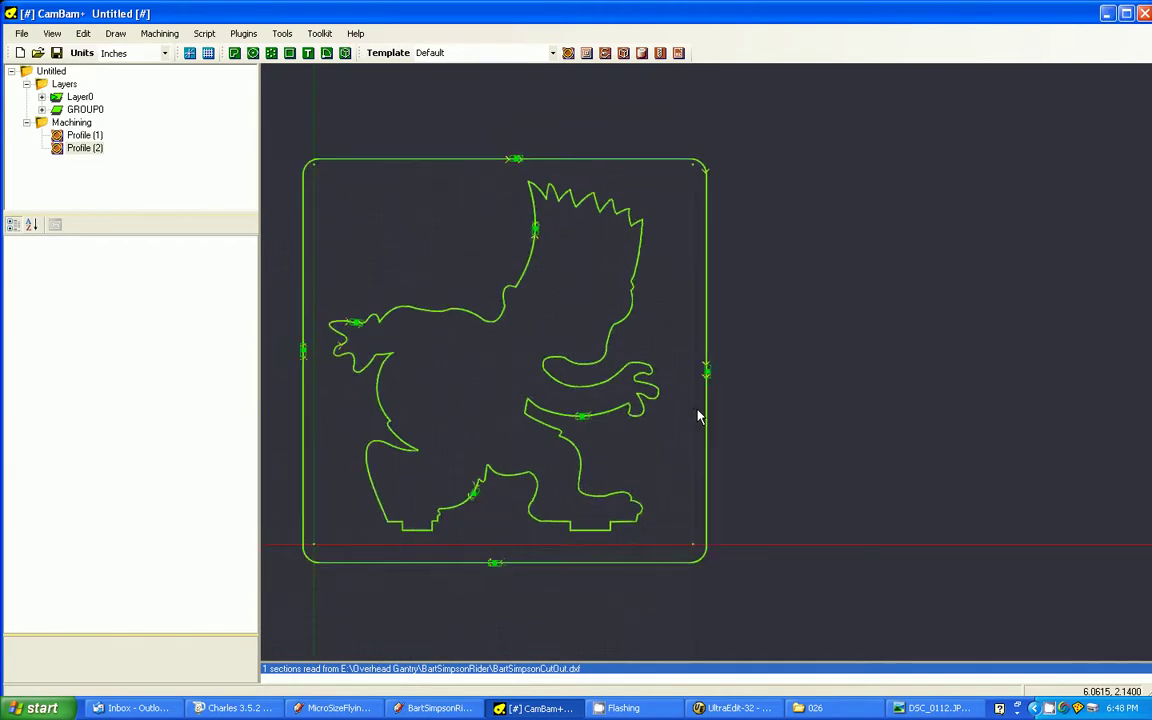
pyautogui.moveTo(535, 232); pyautogui.dragTo(607, 263)
pyautogui.moveTo(357, 328); pyautogui.dragTo(509, 303)
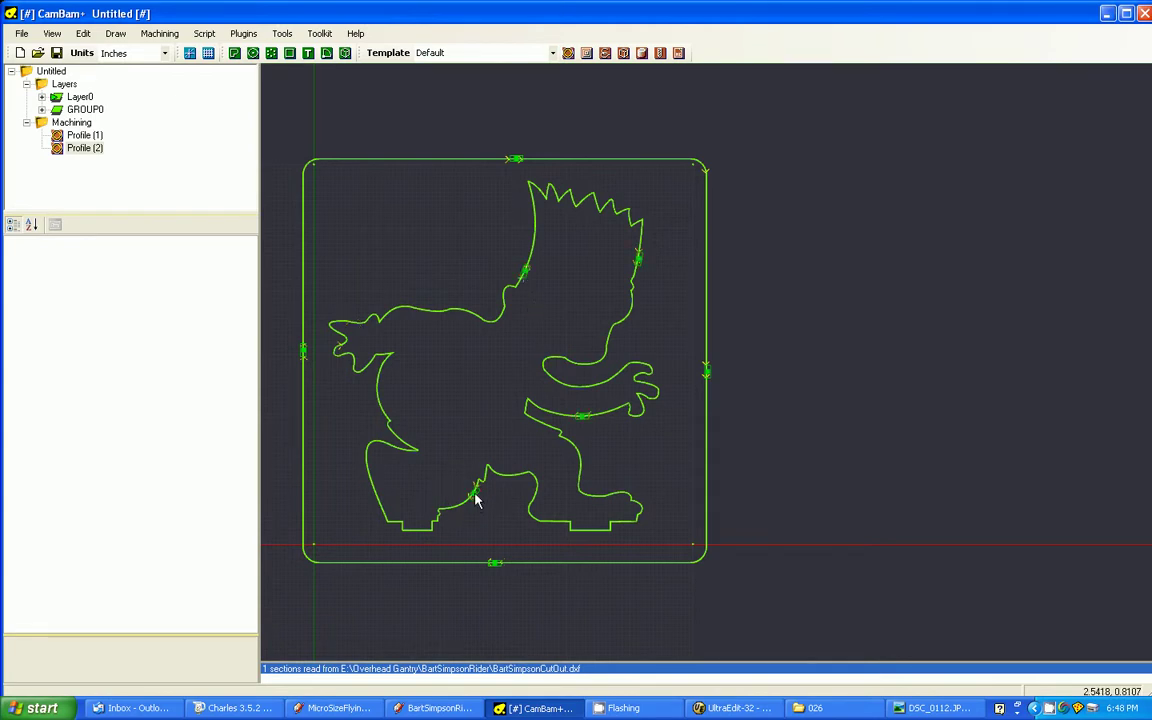
pyautogui.moveTo(474, 492); pyautogui.dragTo(374, 490)
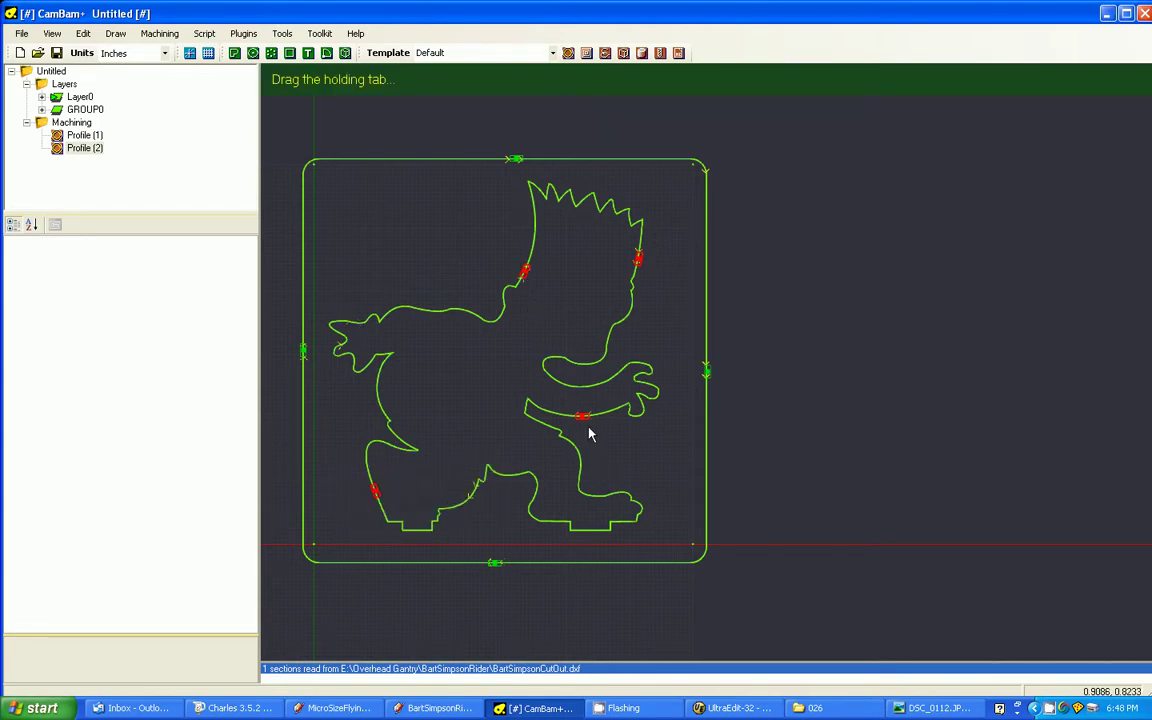
pyautogui.moveTo(582, 418); pyautogui.dragTo(620, 517)
pyautogui.click(730, 452)
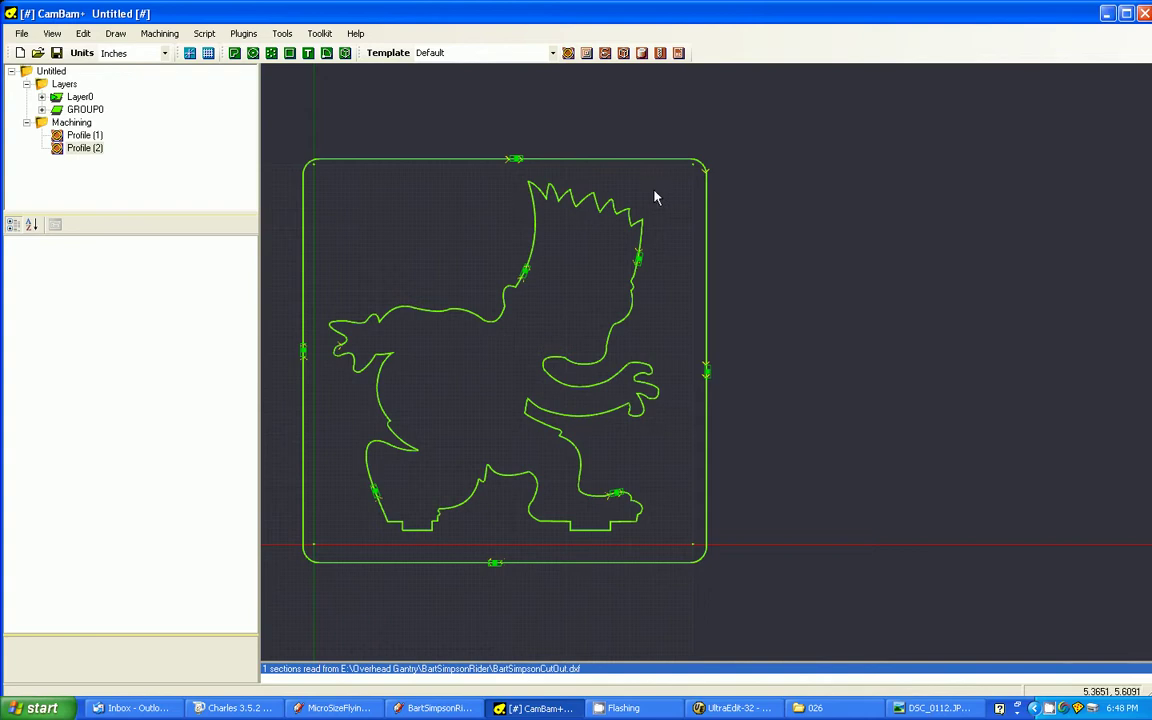
pyautogui.scroll(-2, 752, 310)
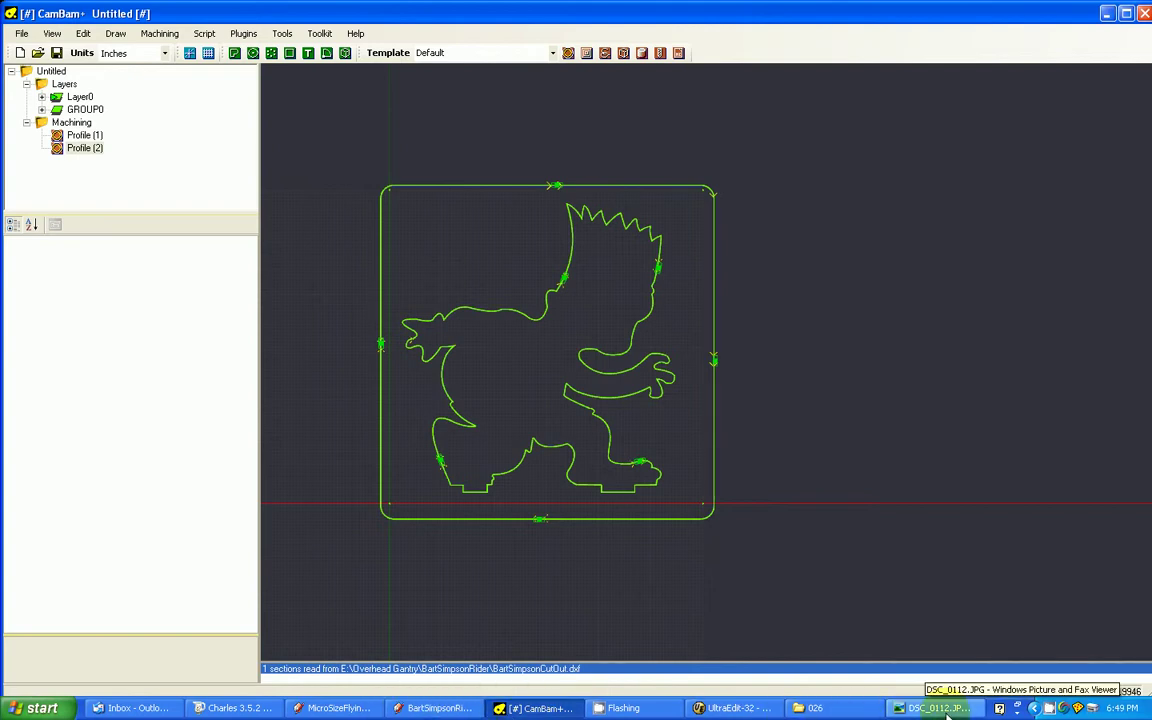
pyautogui.click(935, 708)
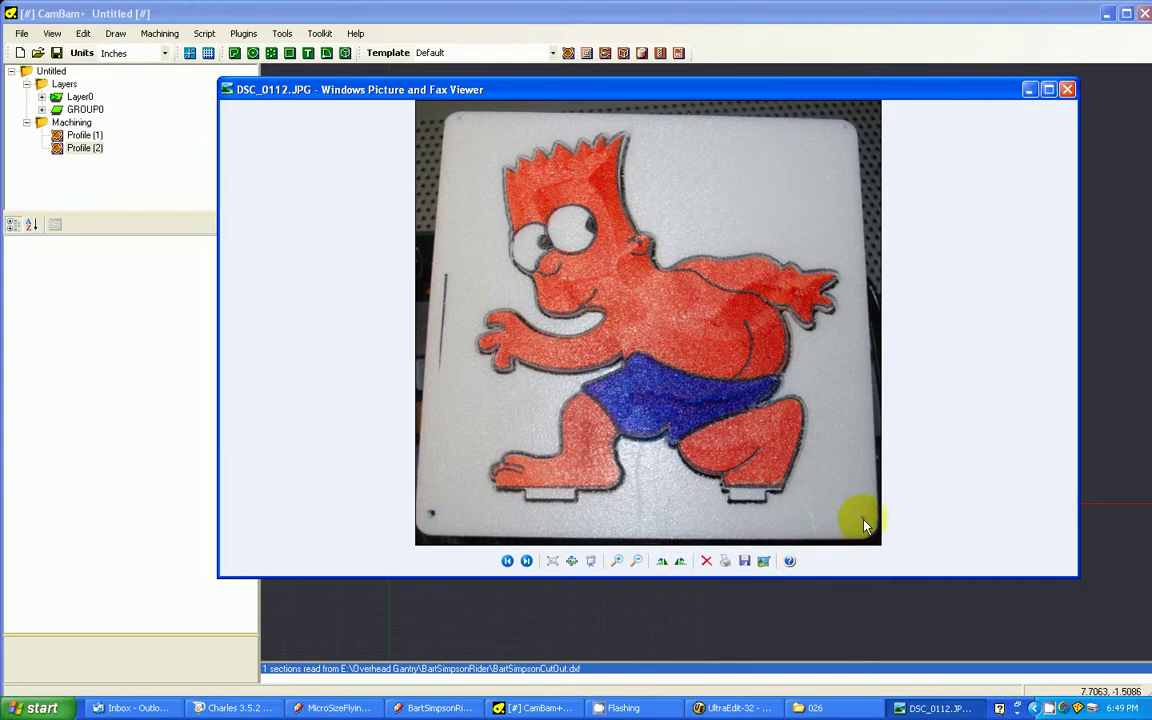
pyautogui.click(732, 663)
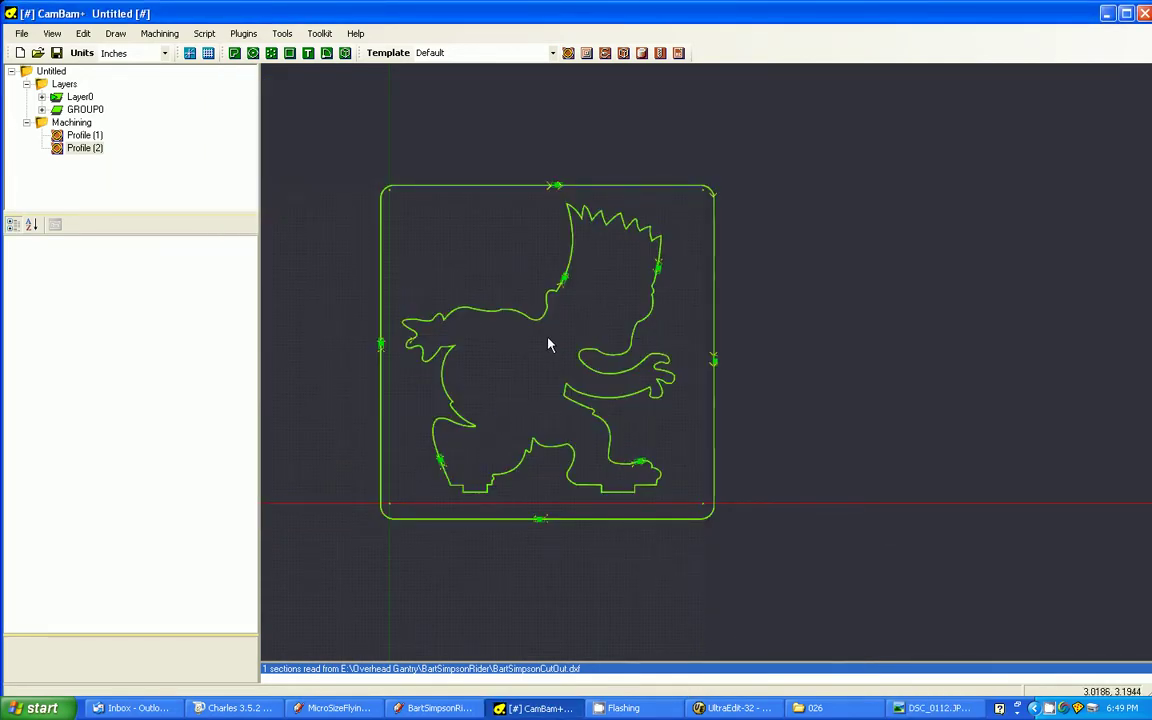
# - Delete the Profile (1) and Profile (2) machining operations
pyautogui.click(489, 317)
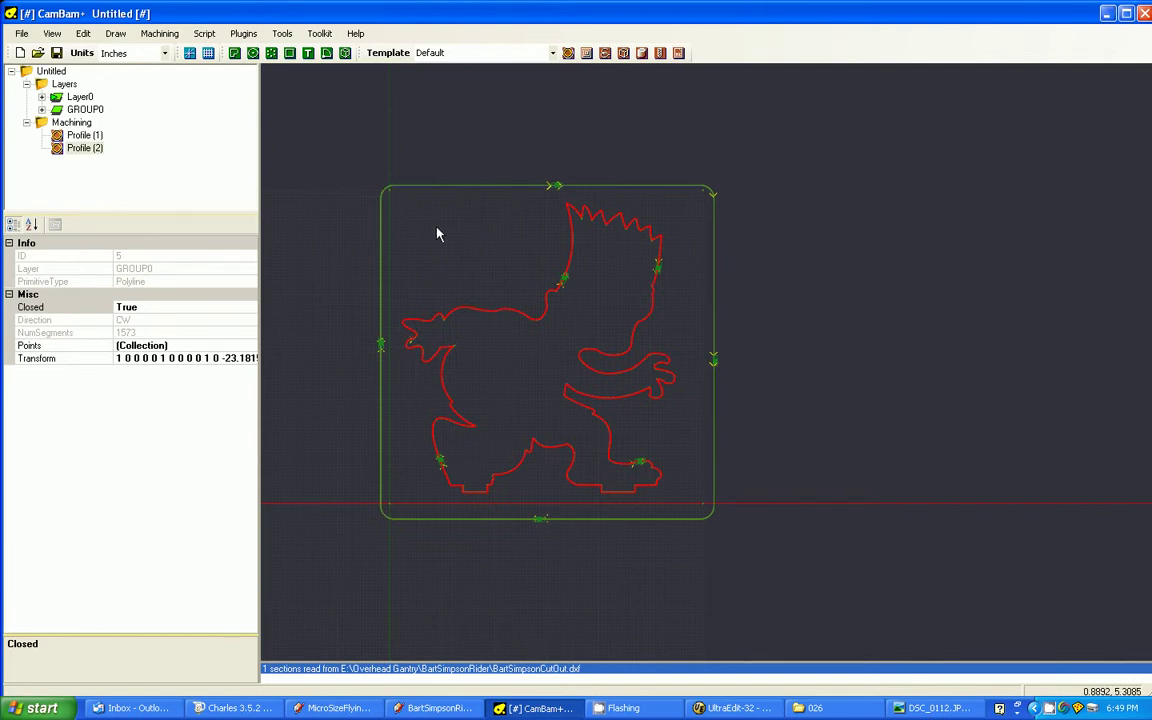
pyautogui.scroll(1, 457, 261)
pyautogui.scroll(-2, 457, 261)
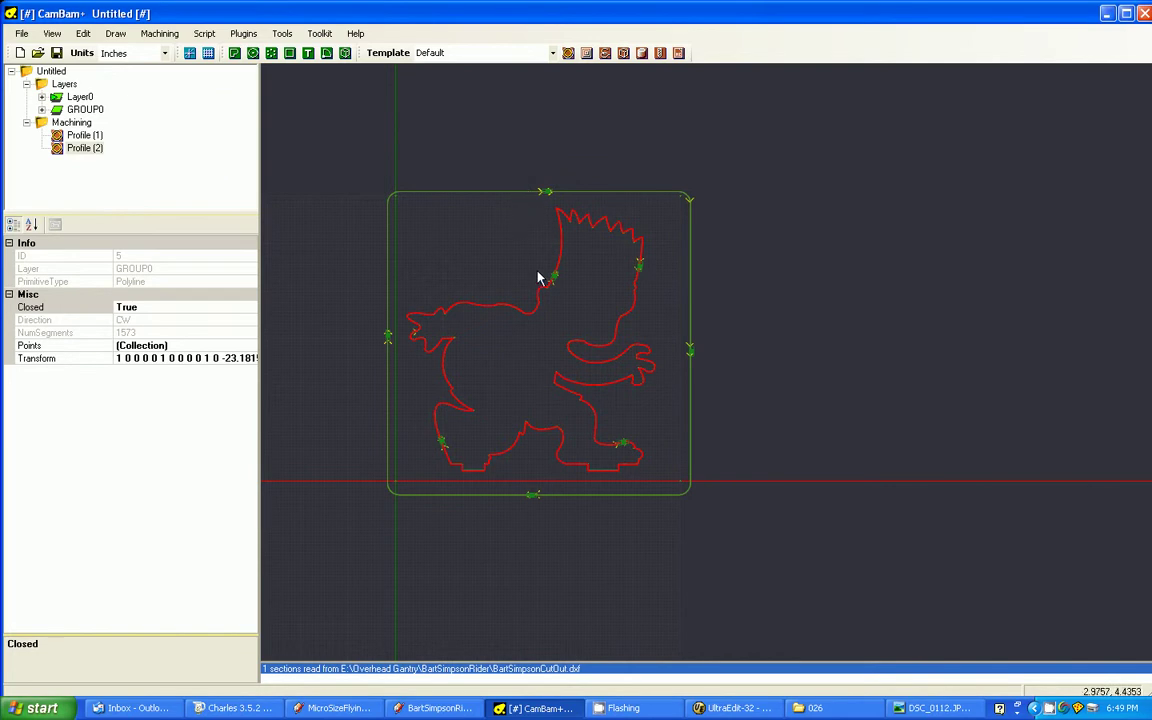
pyautogui.click(82, 134)
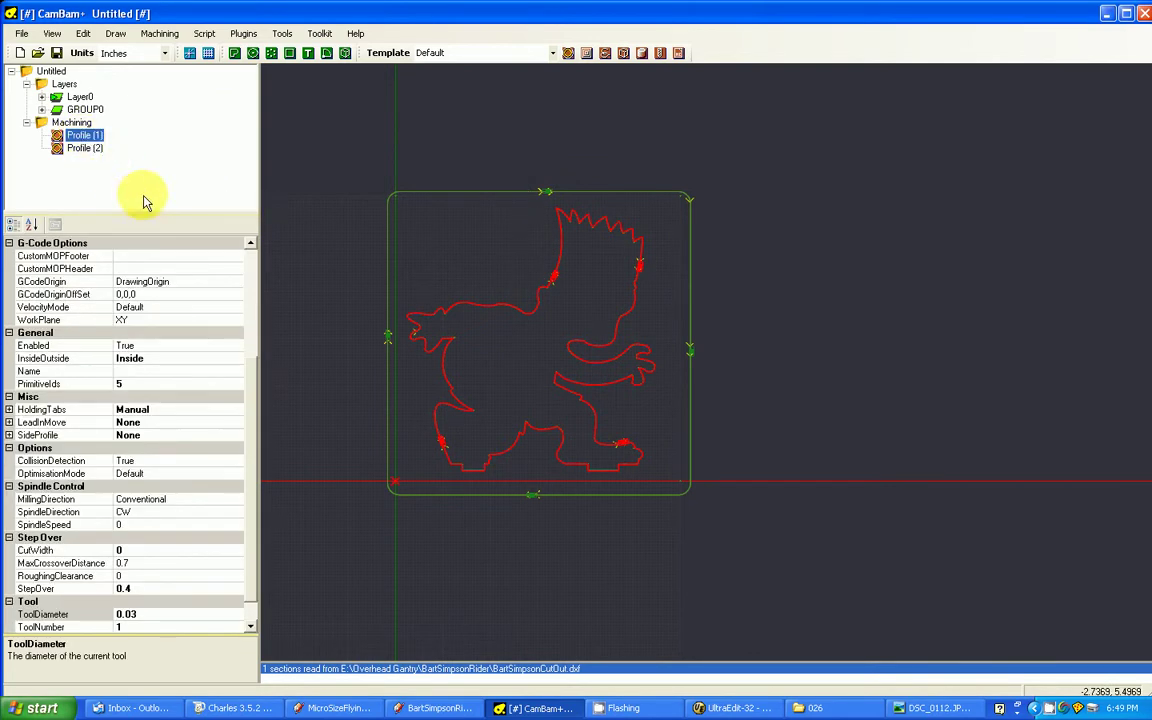
pyautogui.press('Delete')
pyautogui.click(546, 391)
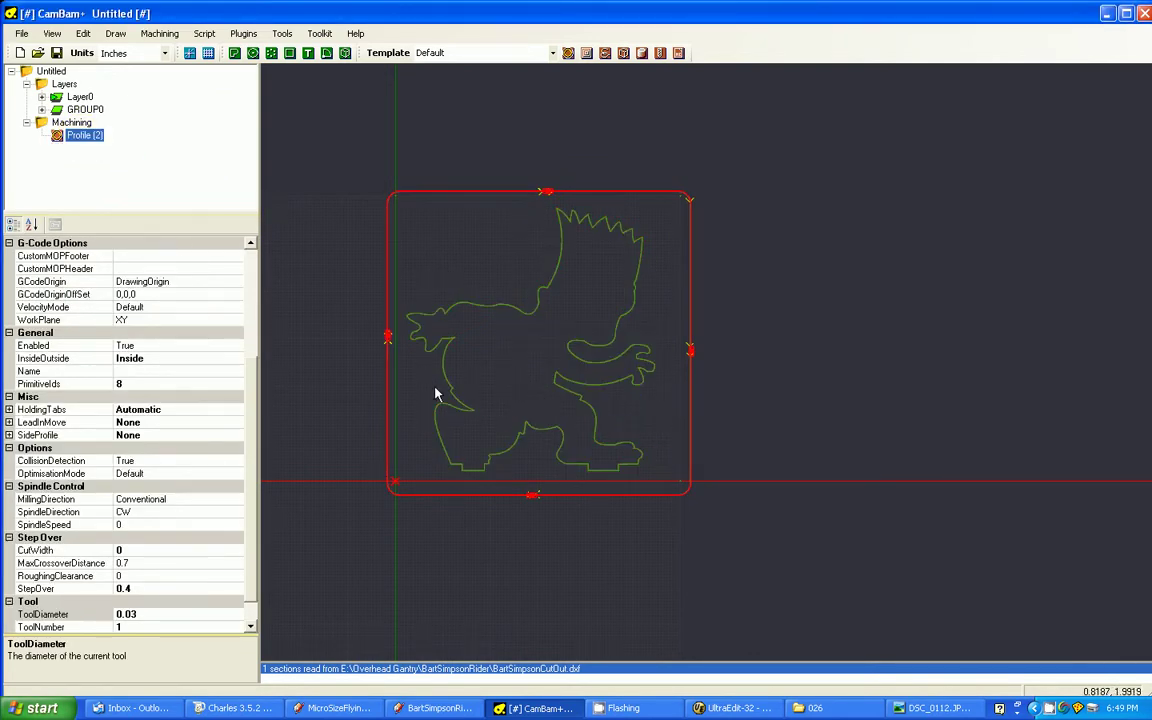
pyautogui.press('Delete')
pyautogui.click(548, 394)
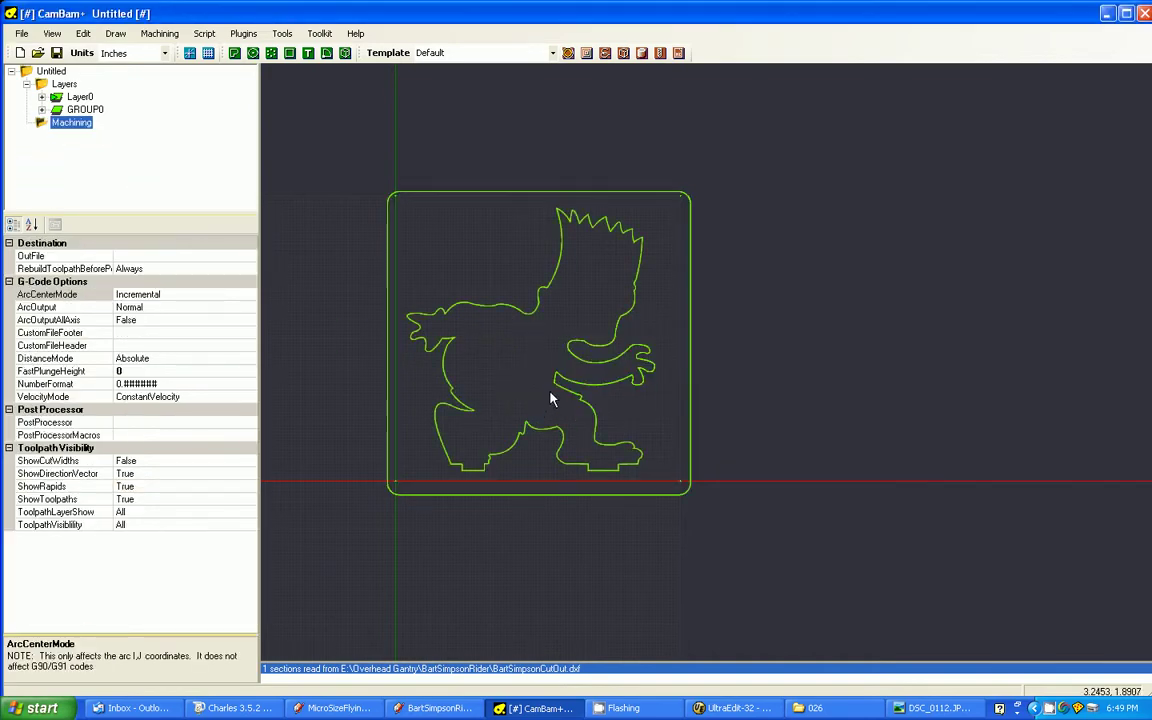
pyautogui.click(733, 357)
pyautogui.scroll(3, 423, 220)
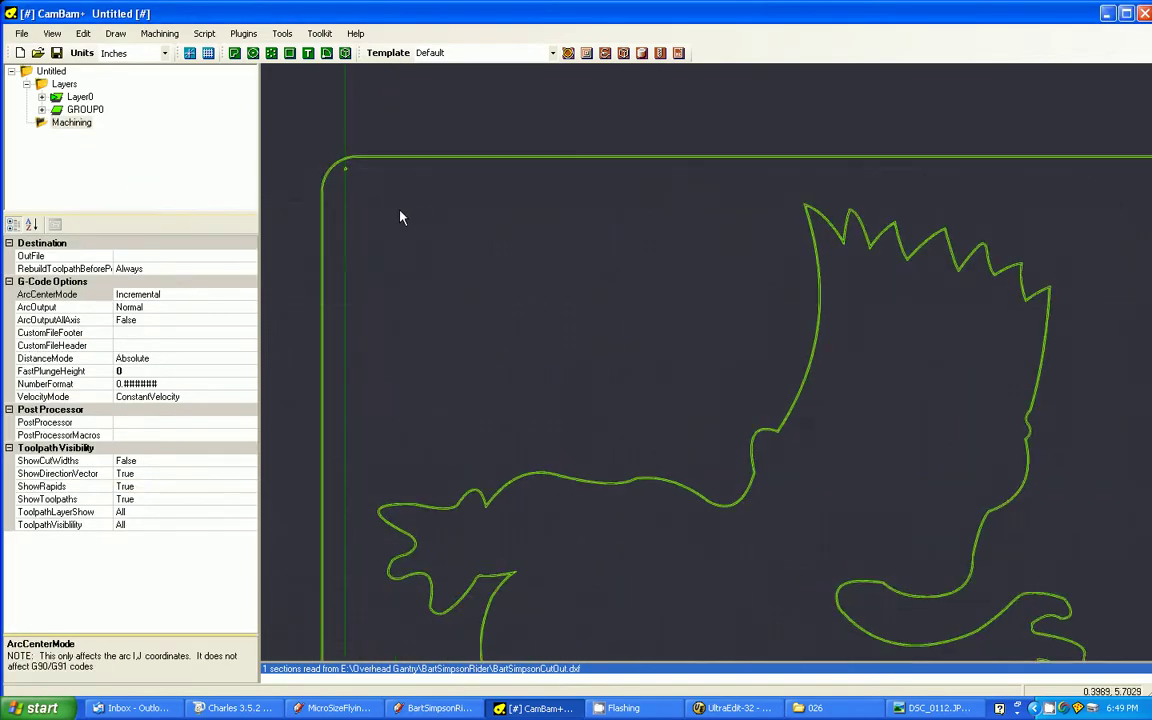
pyautogui.scroll(2, 345, 175)
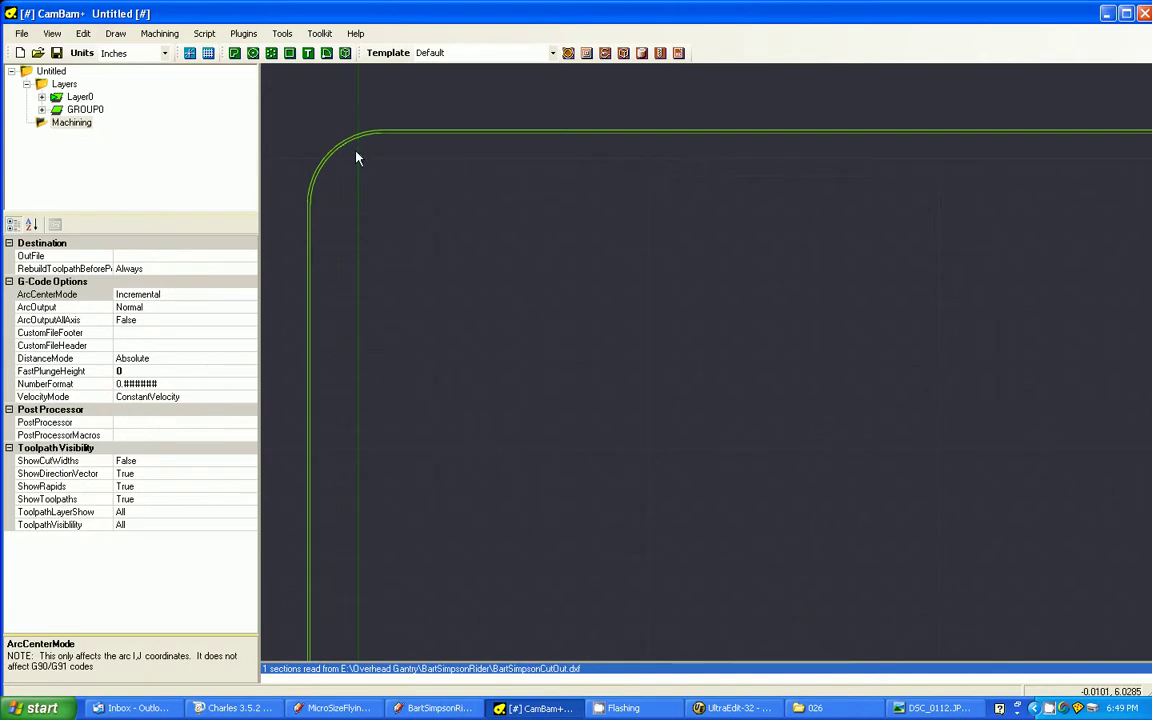
pyautogui.click(374, 174)
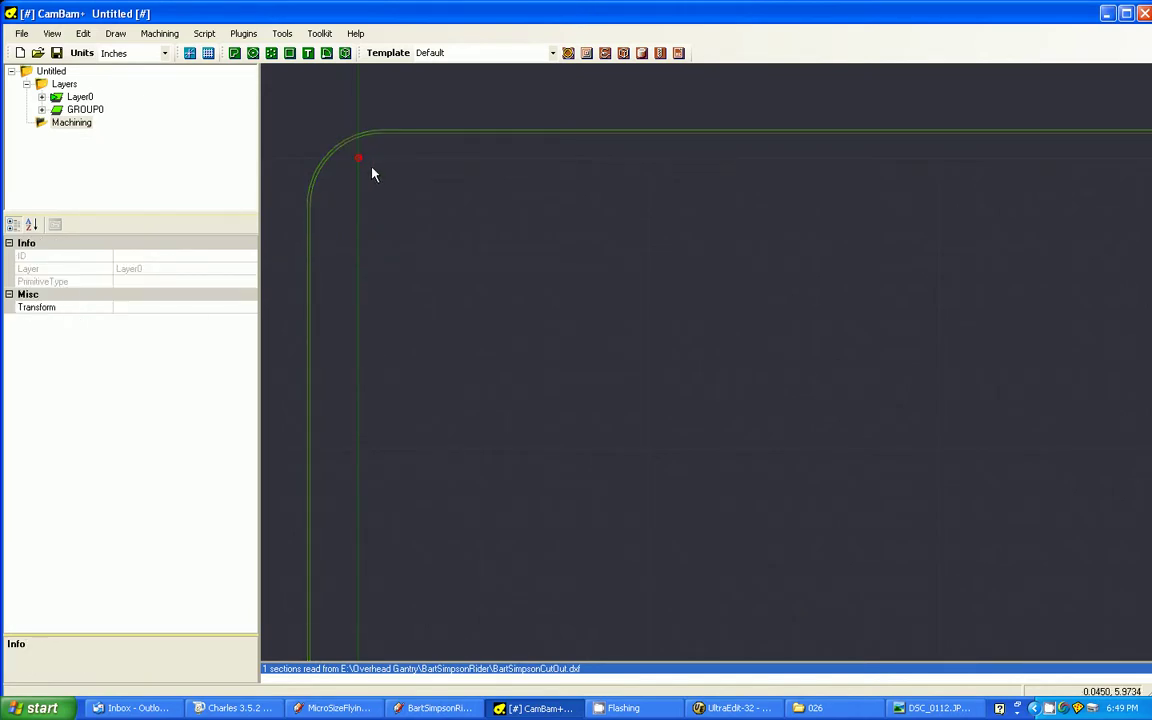
pyautogui.scroll(-4, 372, 174)
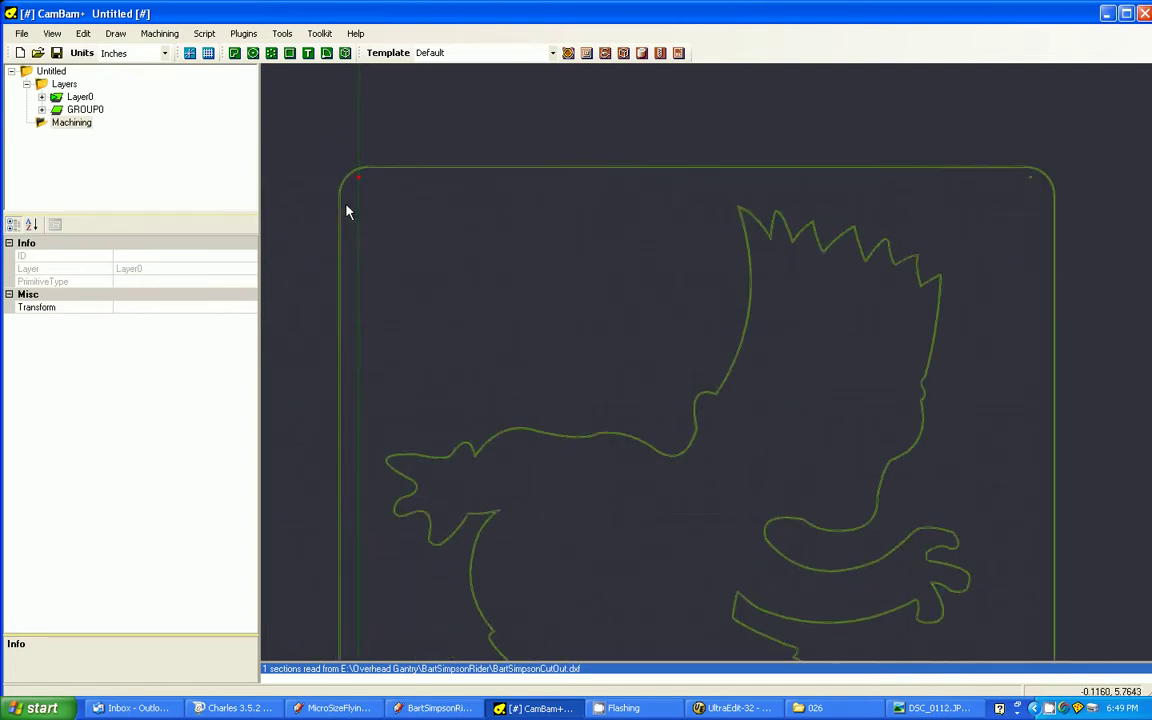
pyautogui.scroll(-1, 760, 210)
pyautogui.scroll(5, 866, 199)
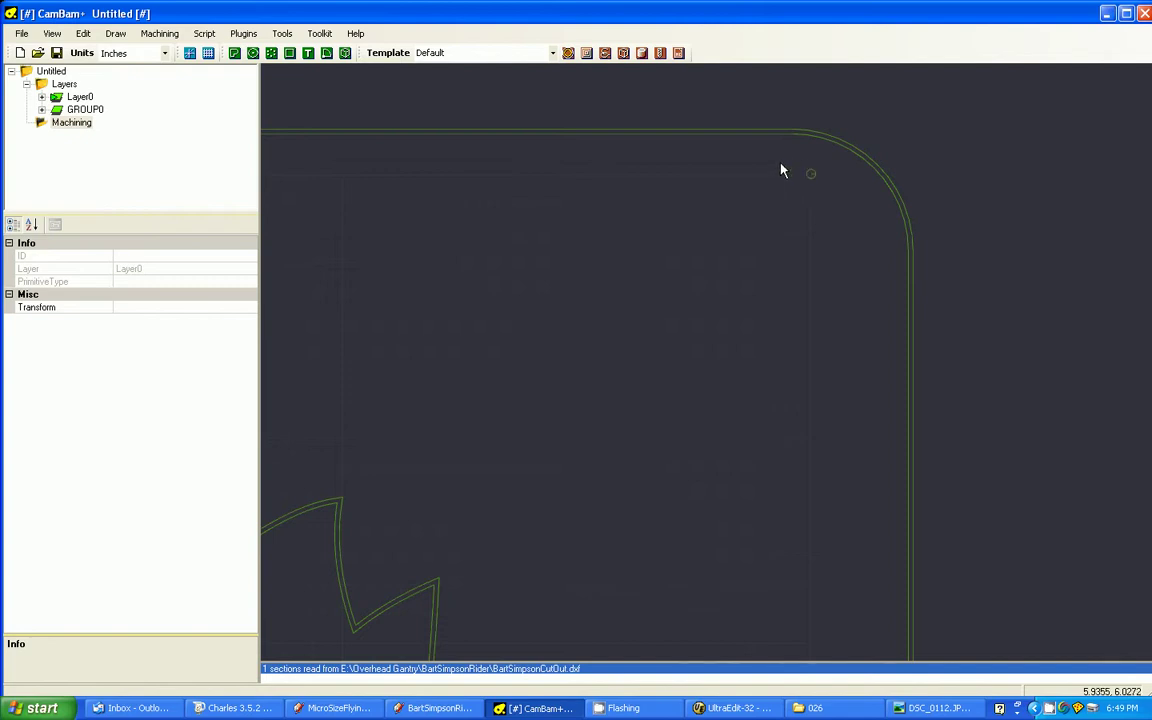
pyautogui.click(826, 173)
pyautogui.scroll(-3, 960, 245)
pyautogui.scroll(-3, 977, 265)
pyautogui.scroll(3, 440, 267)
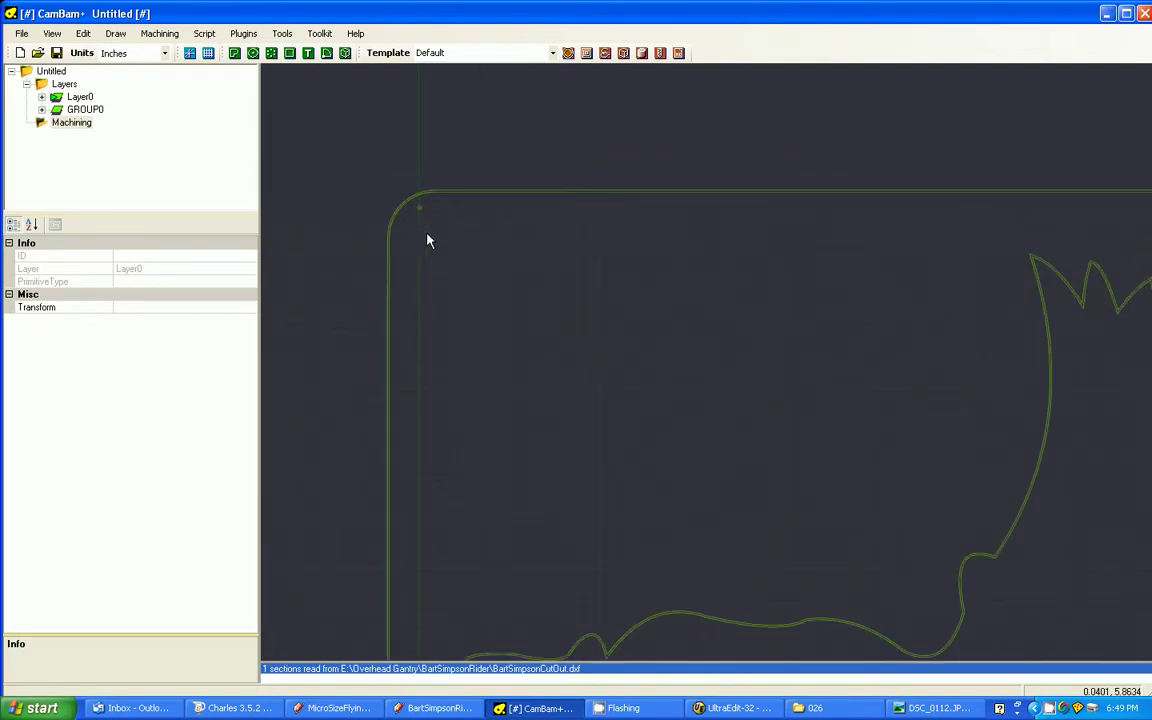
pyautogui.scroll(1, 420, 236)
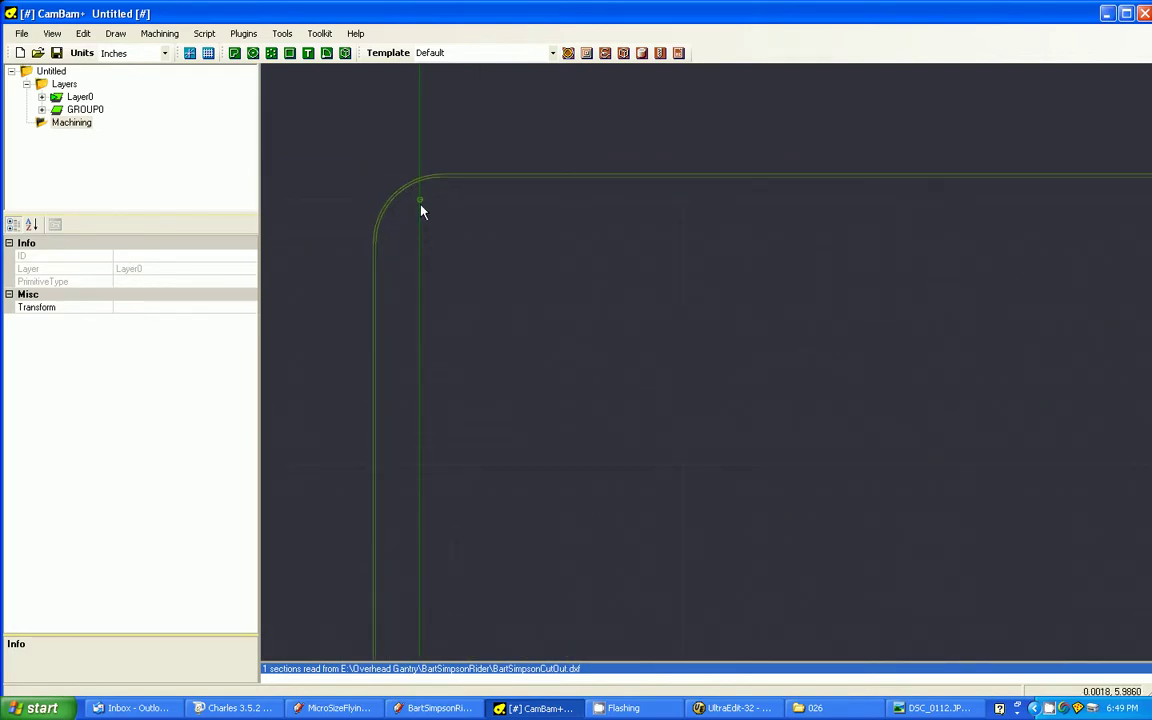
pyautogui.scroll(-3, 645, 311)
pyautogui.scroll(-1, 640, 465)
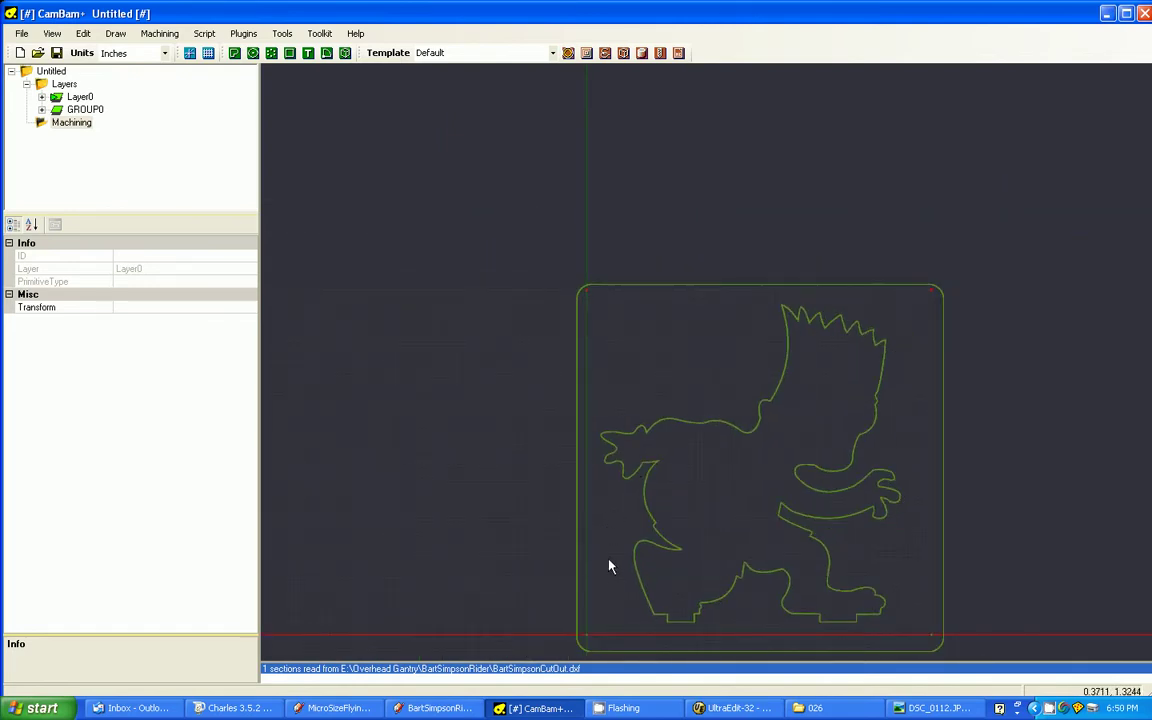
pyautogui.scroll(2, 597, 640)
pyautogui.scroll(-2, 533, 484)
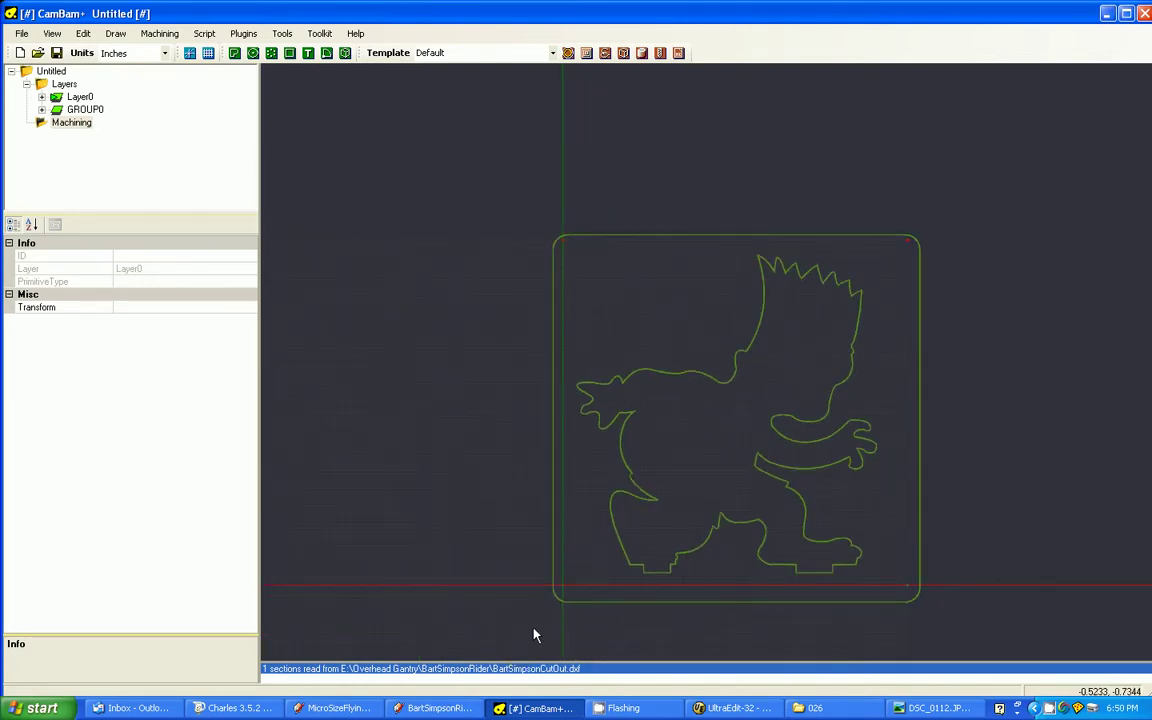
pyautogui.scroll(5, 533, 635)
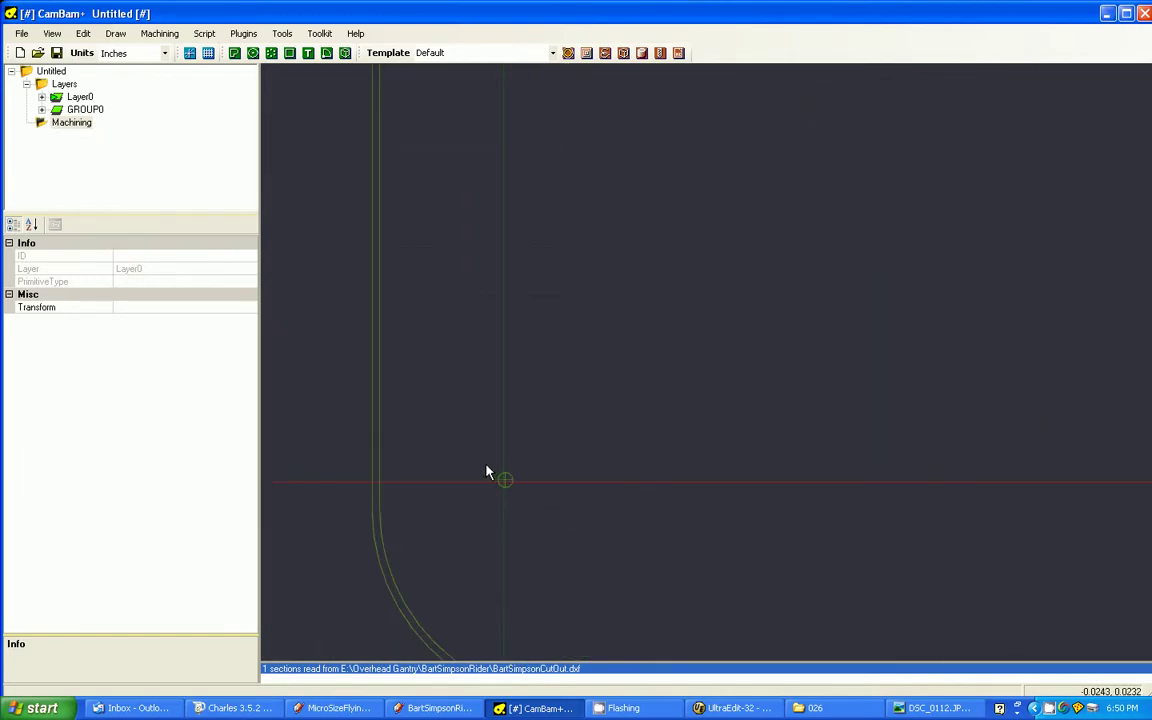
pyautogui.click(514, 496)
pyautogui.scroll(-4, 160, 520)
pyautogui.scroll(-2, 811, 521)
pyautogui.scroll(-3, 300, 522)
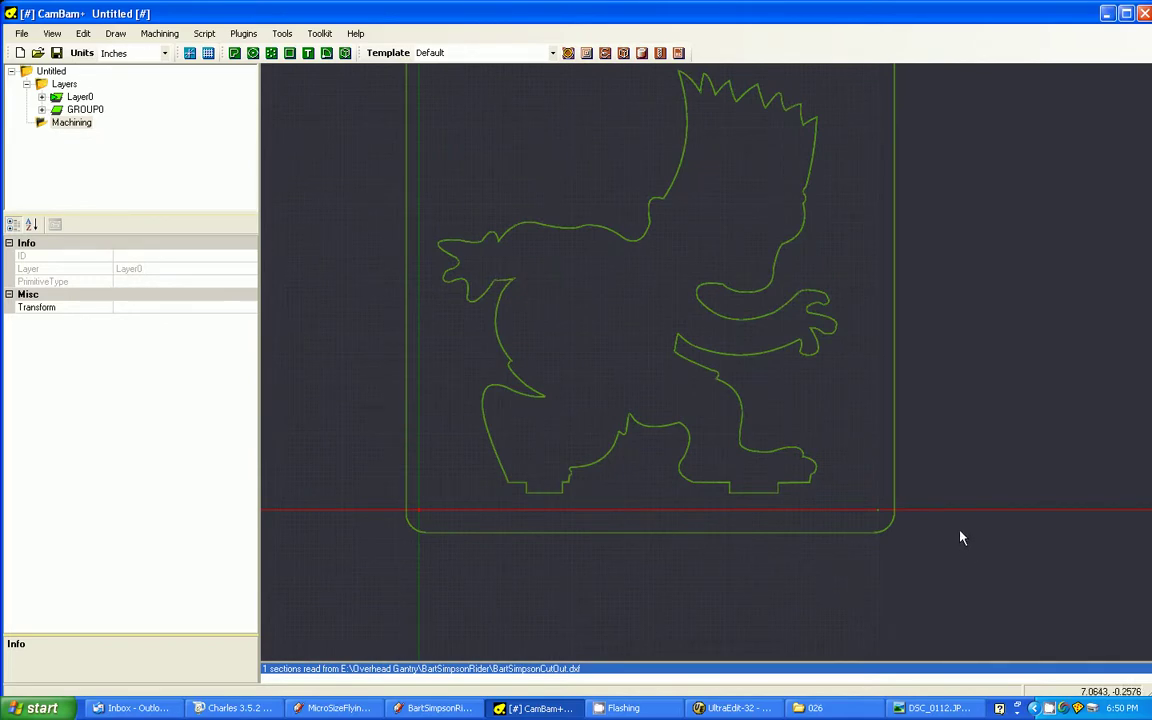
pyautogui.scroll(5, 941, 517)
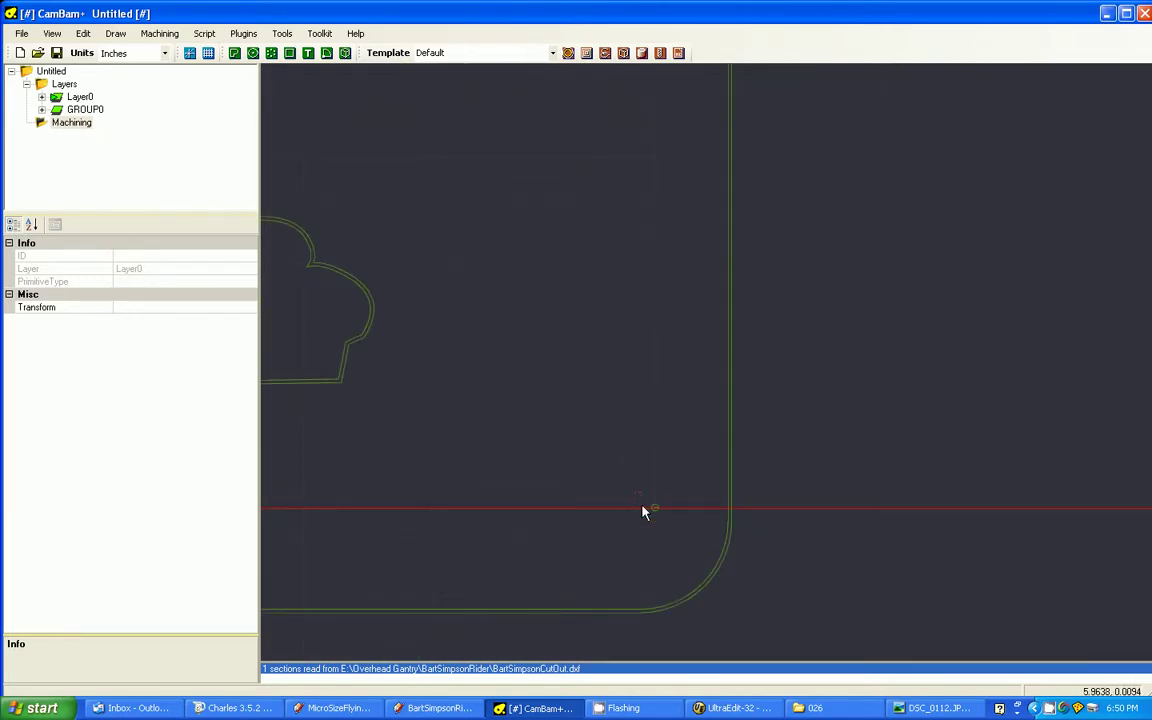
pyautogui.scroll(-5, 676, 547)
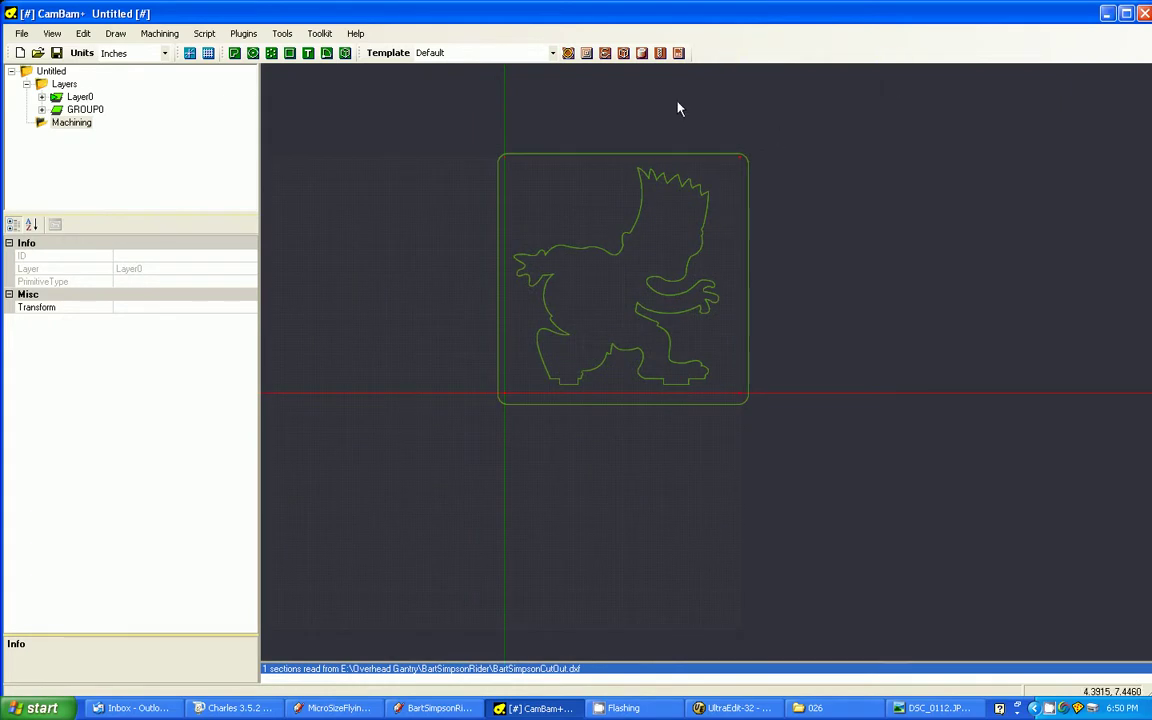
# - Add a new Profile (1) for the Bart cutout with a 0.0625 tool diameter
pyautogui.click(567, 53)
pyautogui.click(567, 53)
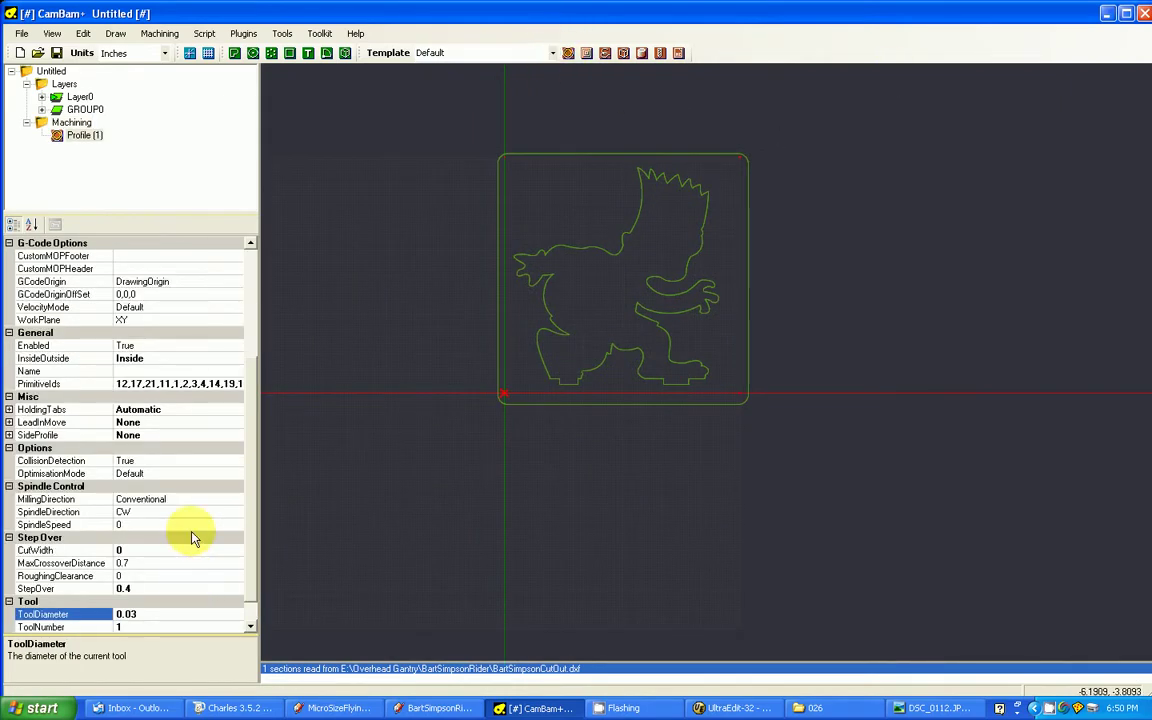
pyautogui.scroll(-1, 245, 508)
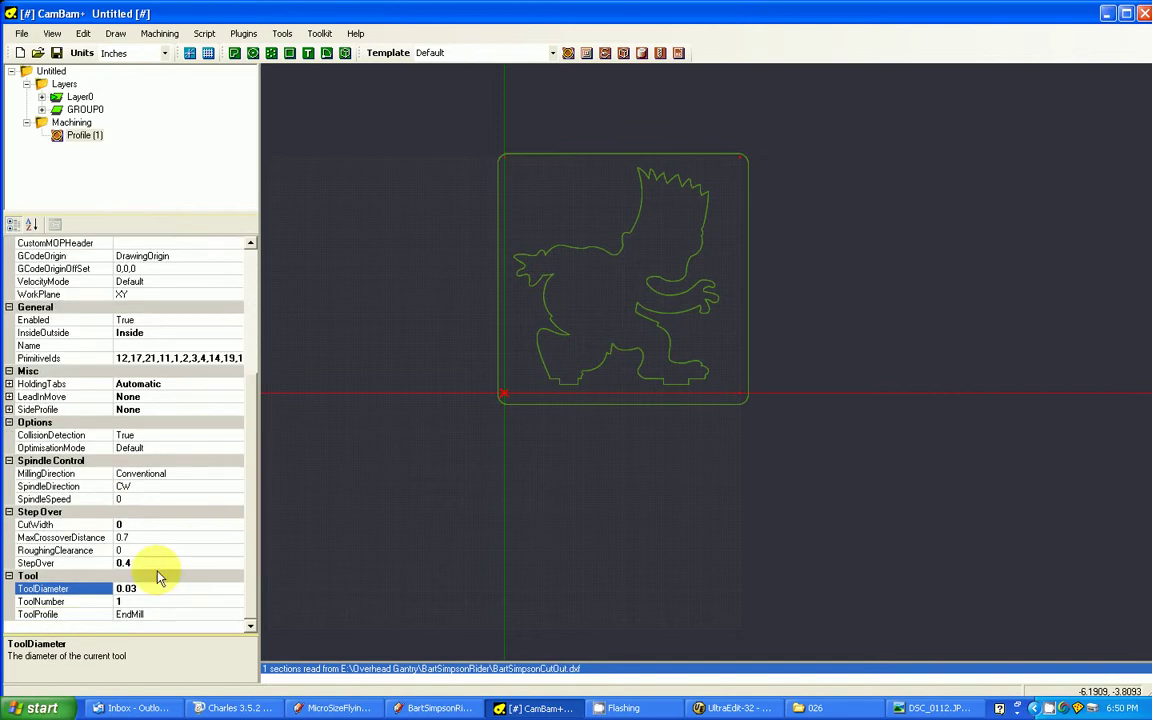
pyautogui.press('Return')
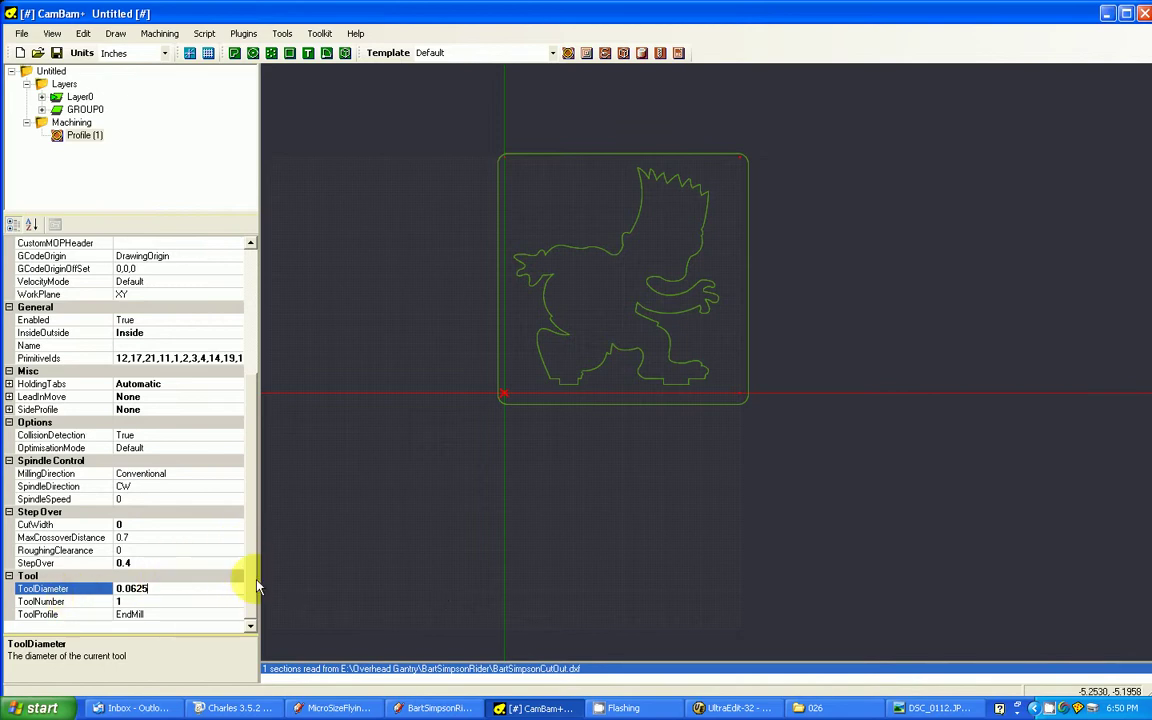
pyautogui.moveTo(254, 590); pyautogui.dragTo(256, 465)
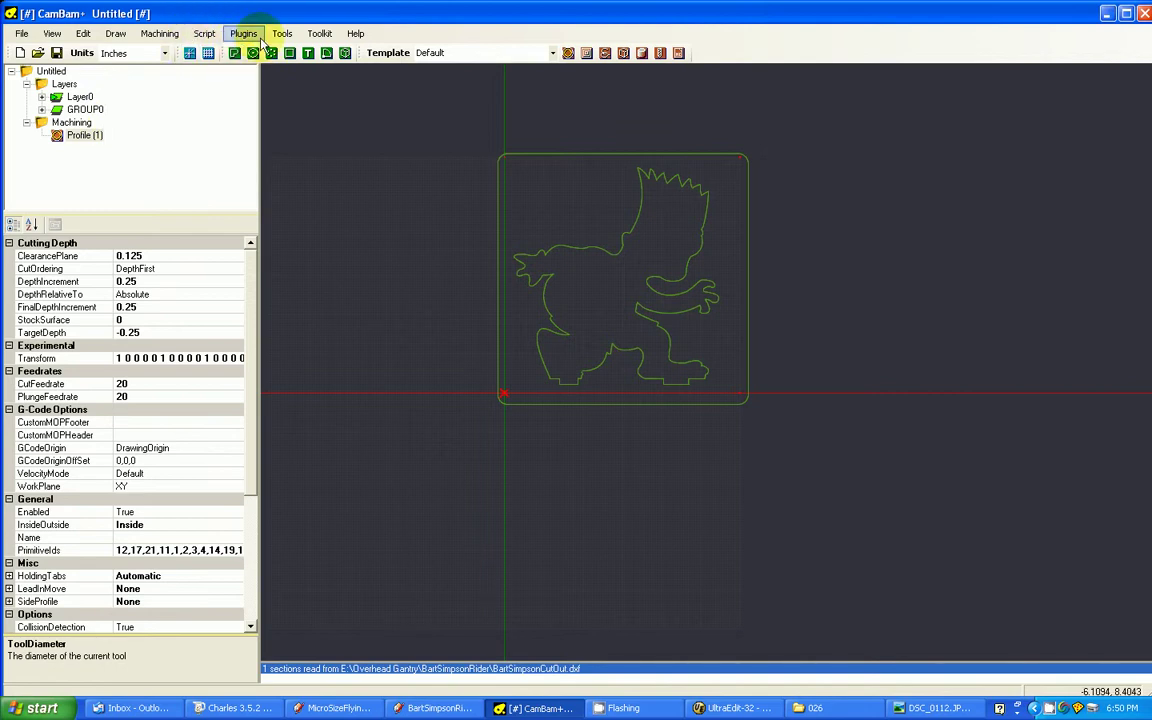
# - Produce G-code and save it as RegistrationMarks.cnc in the BartSimpsonRider folder
pyautogui.click(172, 36)
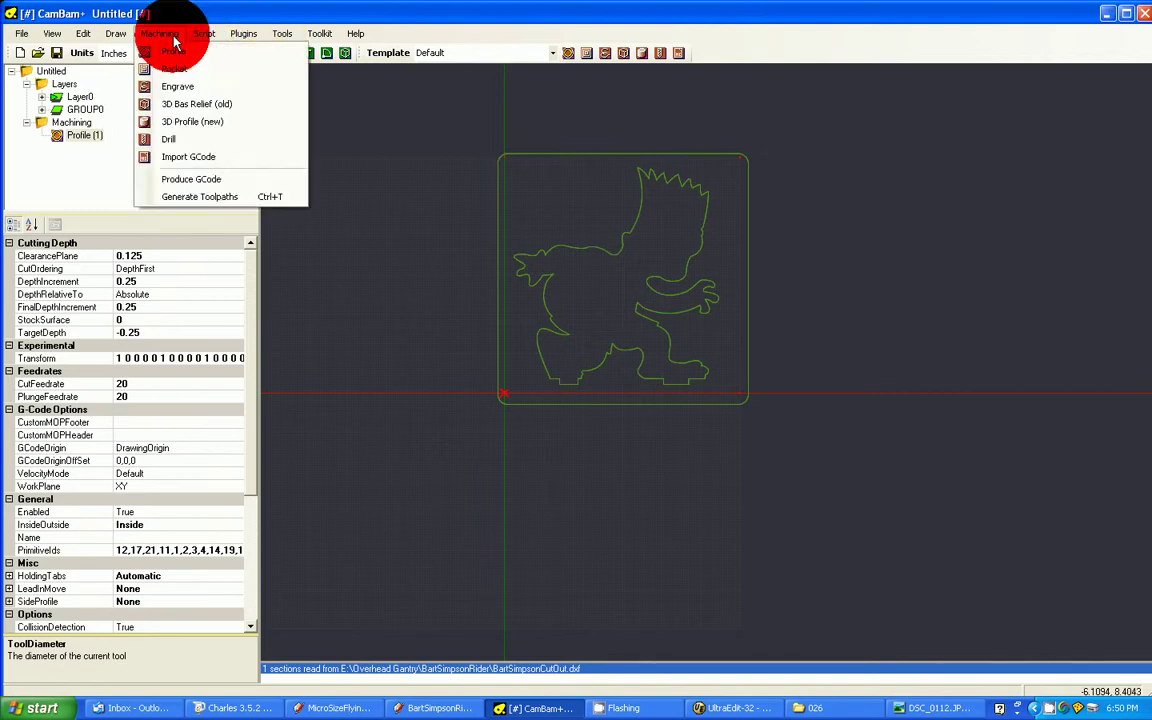
pyautogui.click(192, 180)
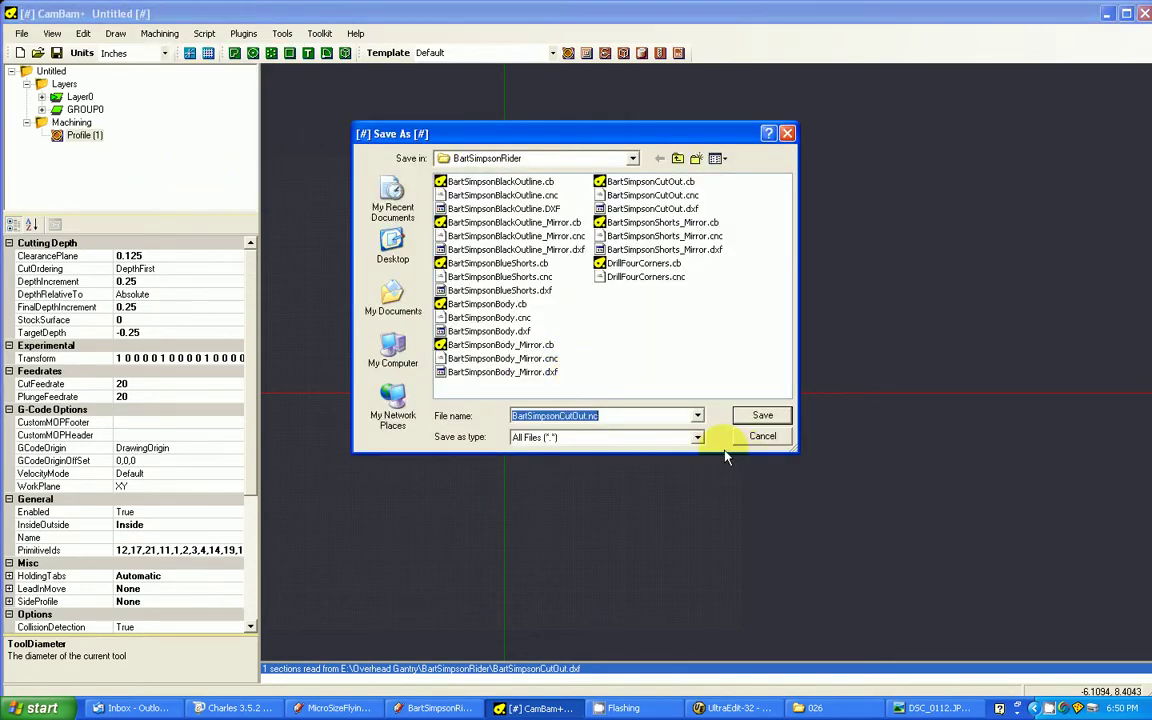
pyautogui.write('RegistrationMarks.cnc')
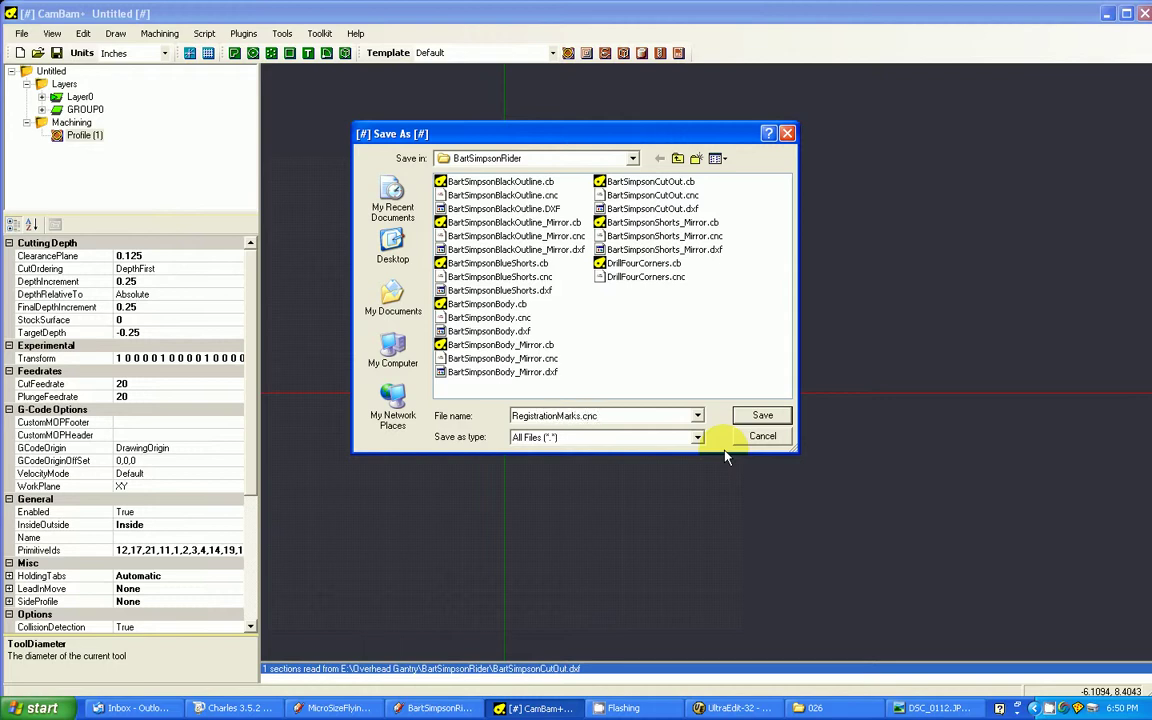
pyautogui.click(760, 412)
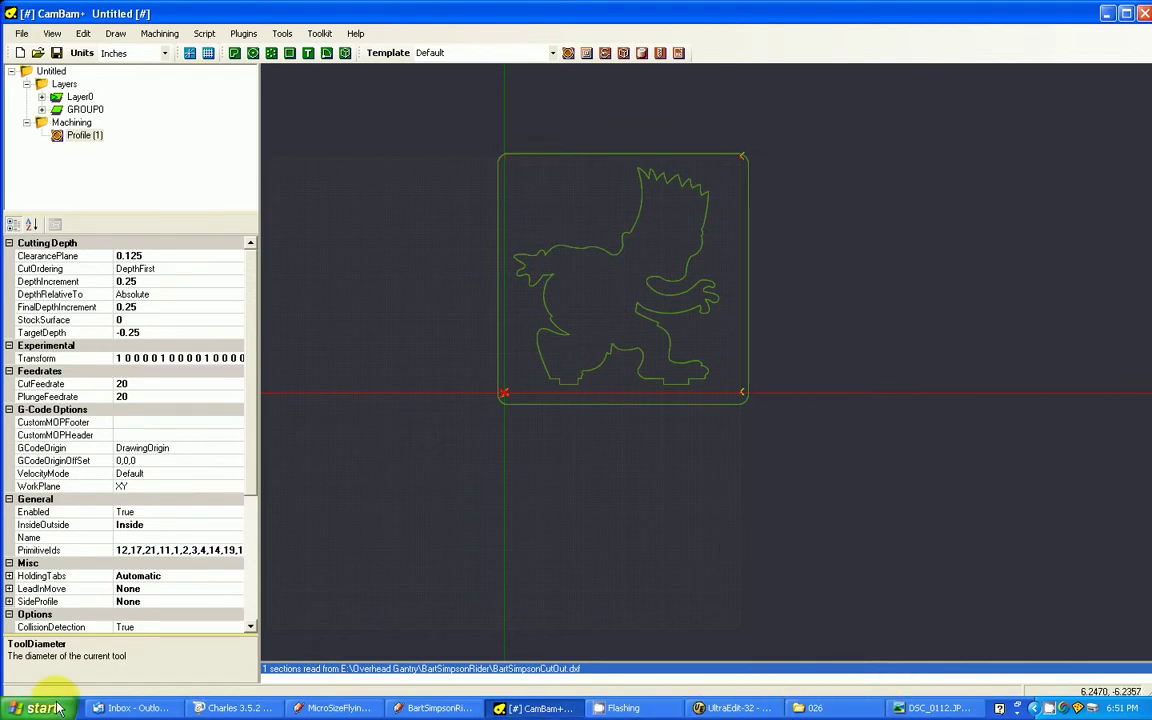
# - Launch CNC USB Controller from the Start menu
pyautogui.rightClick(996, 704)
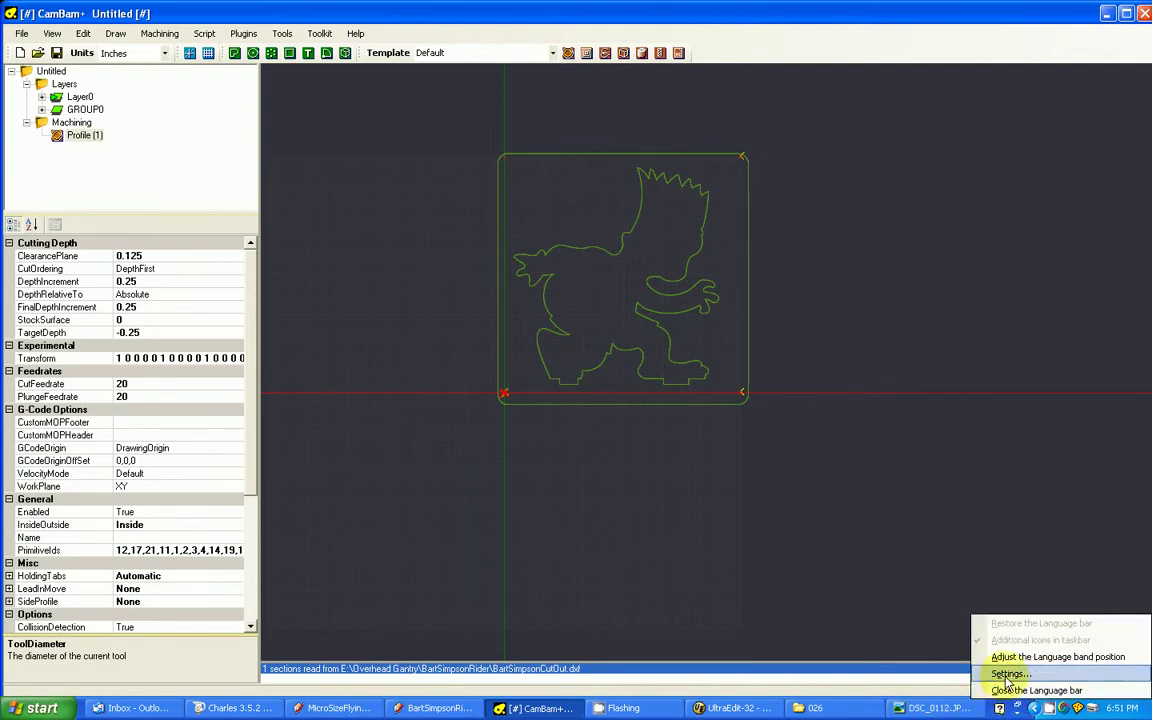
pyautogui.click(605, 685)
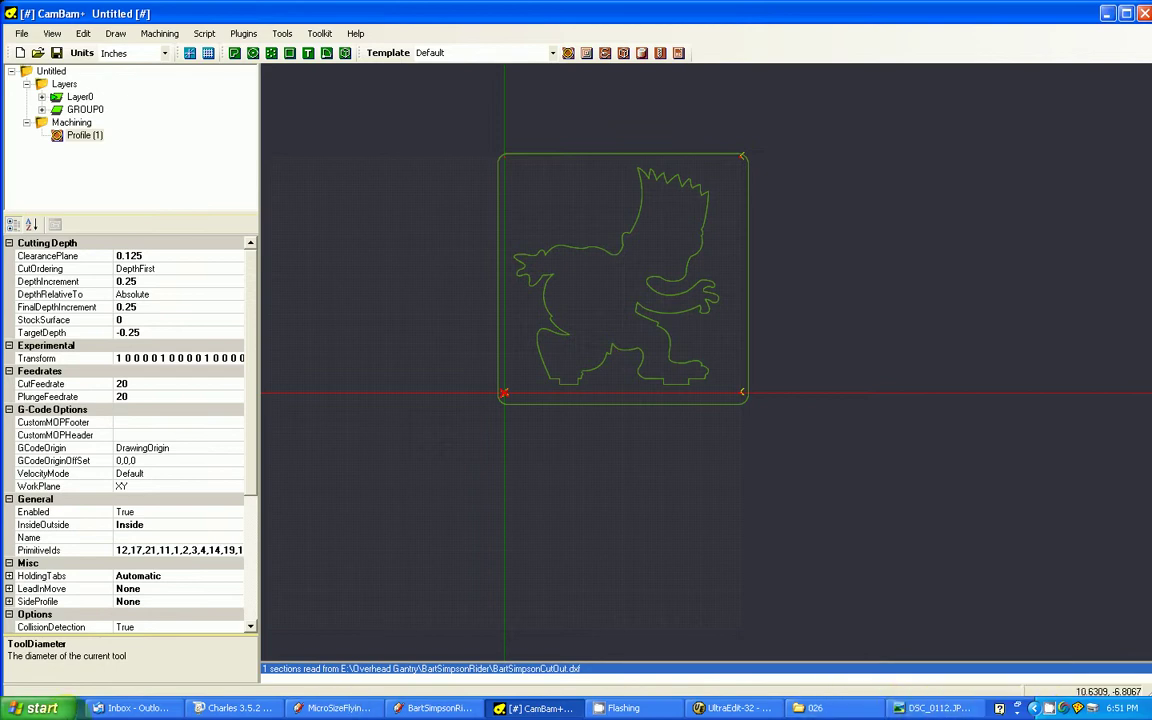
pyautogui.click(40, 708)
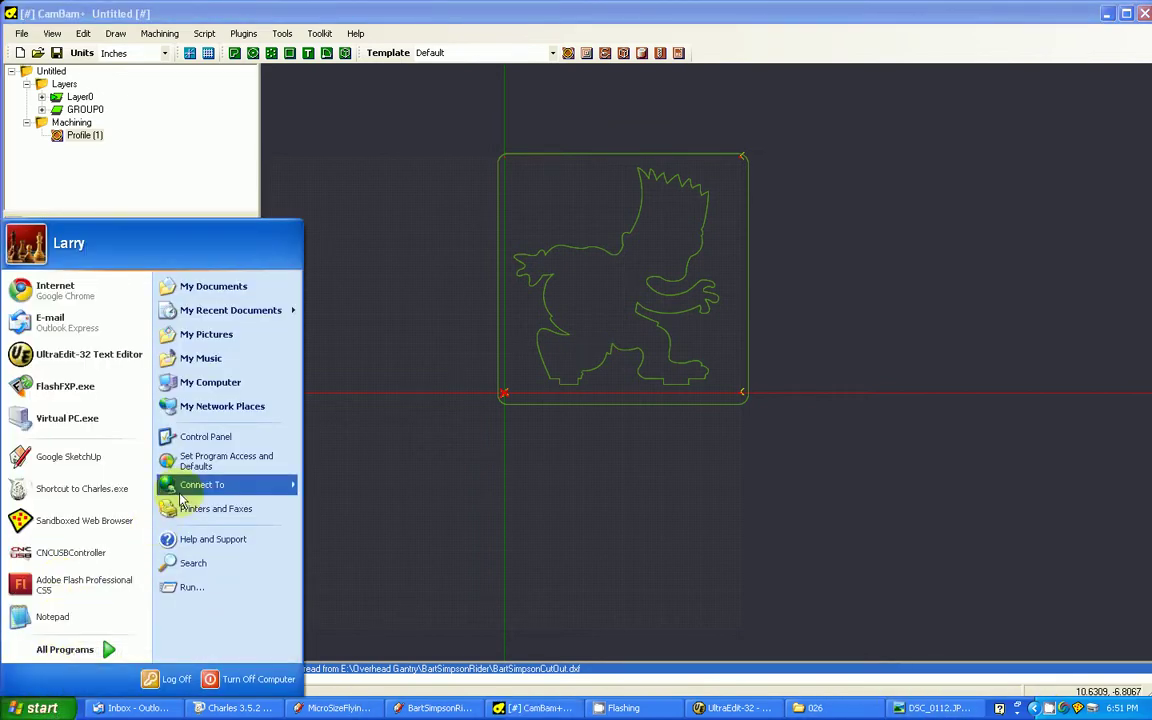
pyautogui.click(70, 552)
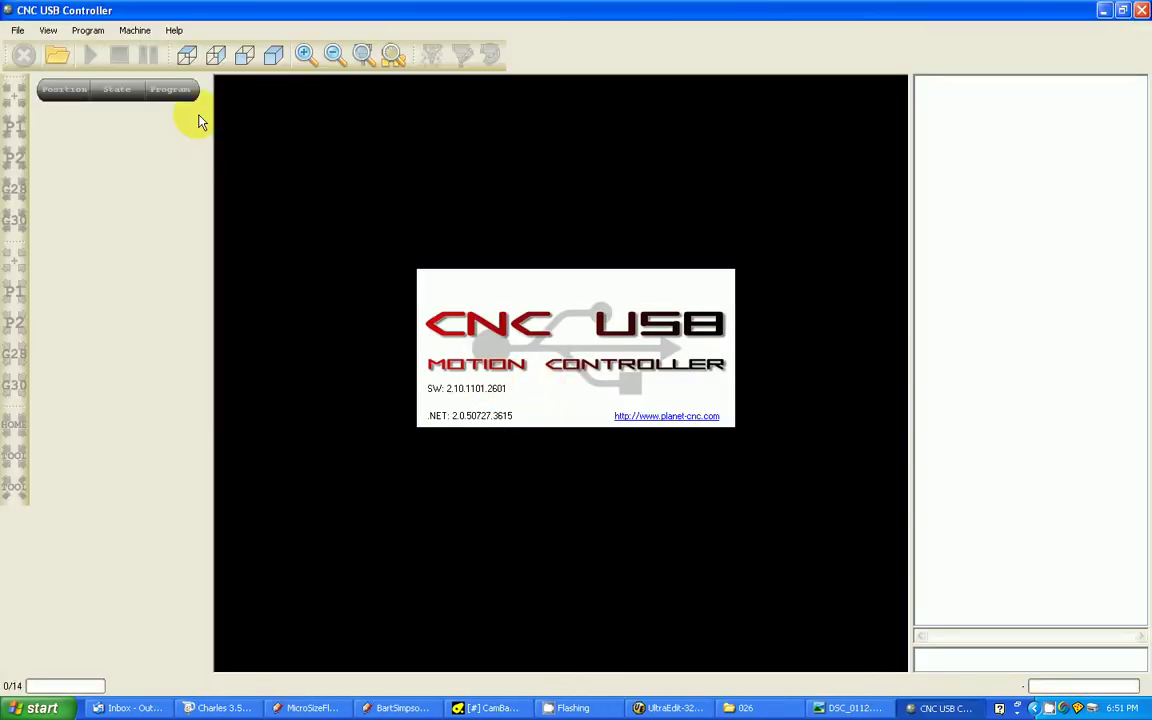
# - Open RegistrationMarks.cnc from the sandboxed E > Overhead Gantry > BartSimpsonRider folder
pyautogui.click(17, 31)
pyautogui.click(62, 50)
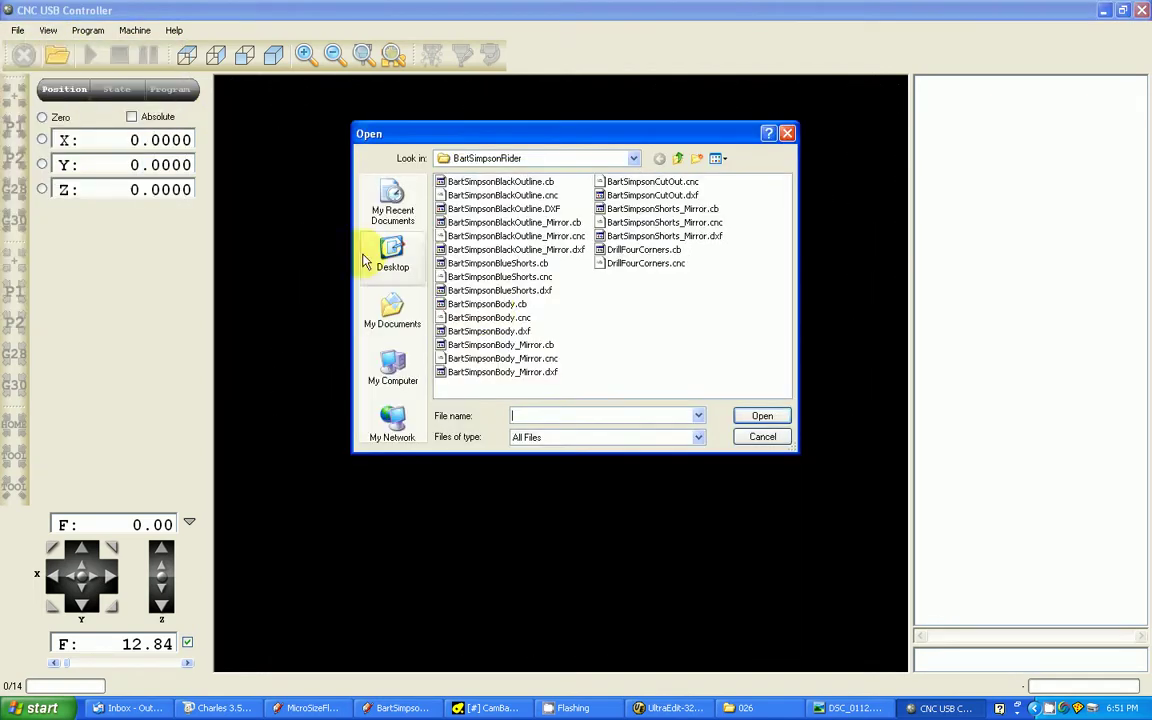
pyautogui.click(524, 160)
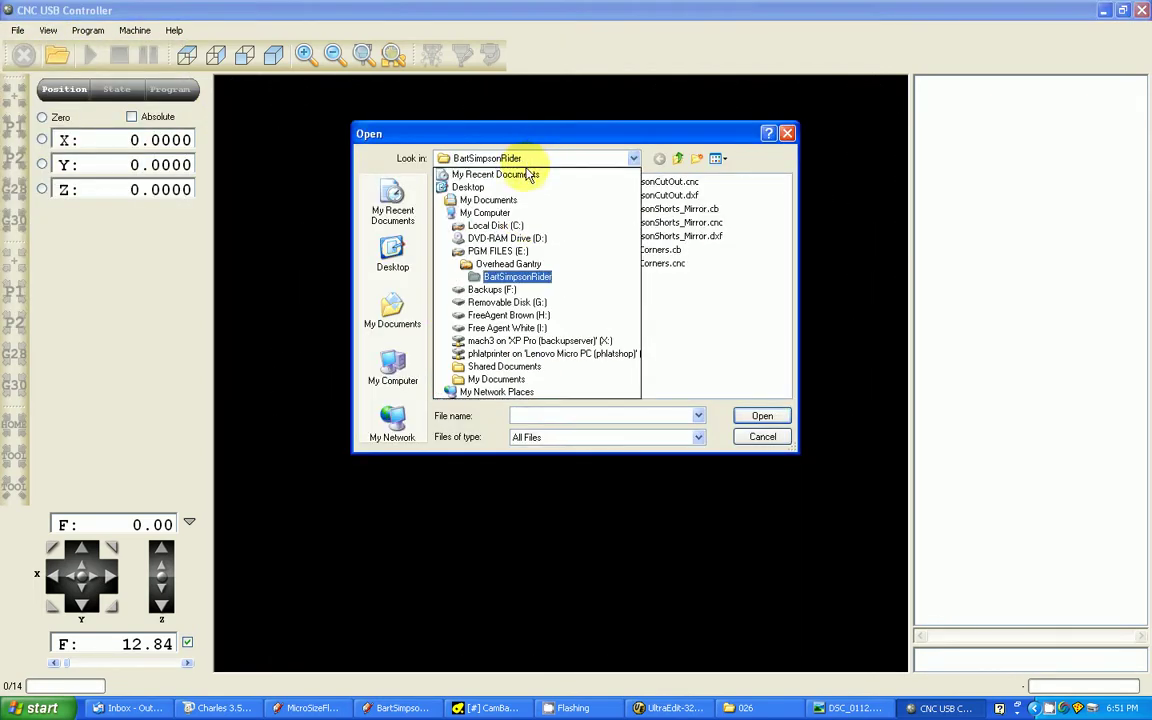
pyautogui.click(495, 226)
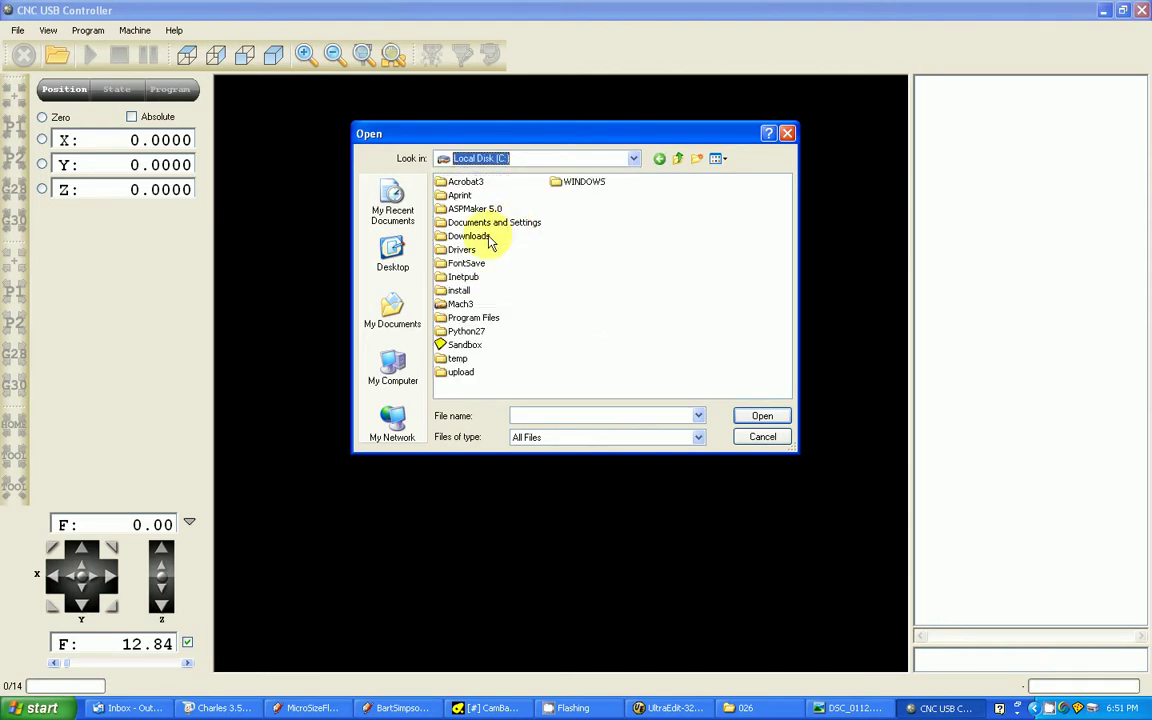
pyautogui.doubleClick(450, 345)
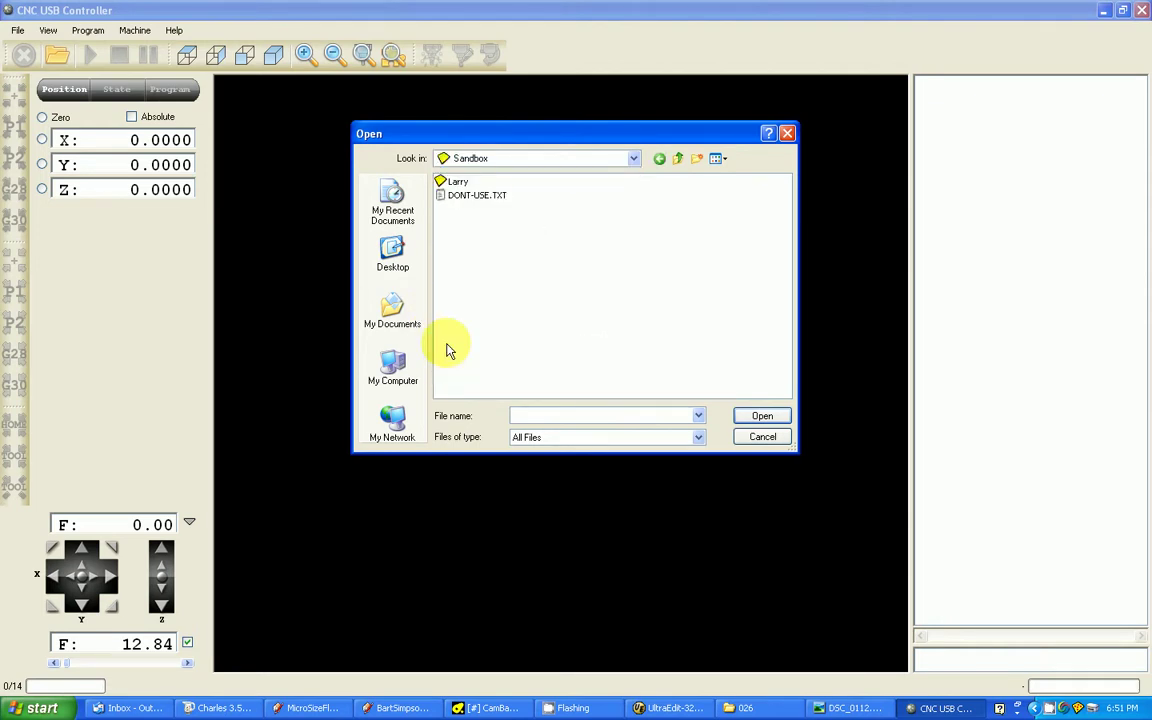
pyautogui.doubleClick(452, 181)
pyautogui.doubleClick(462, 195)
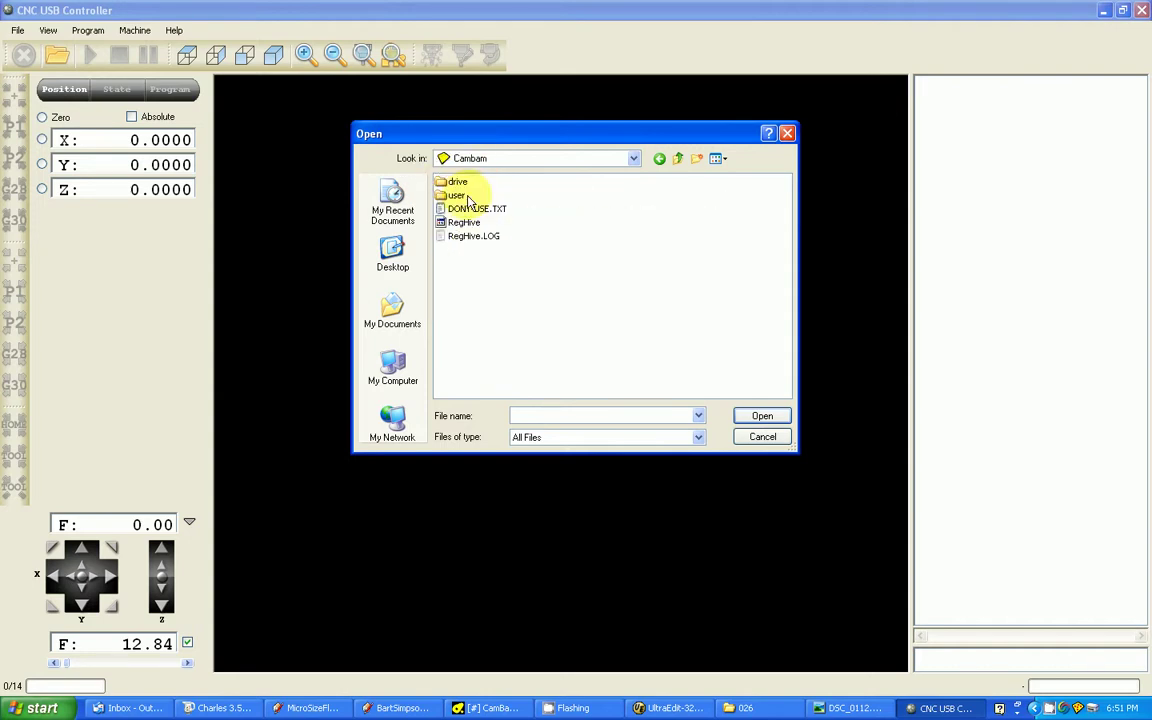
pyautogui.doubleClick(453, 182)
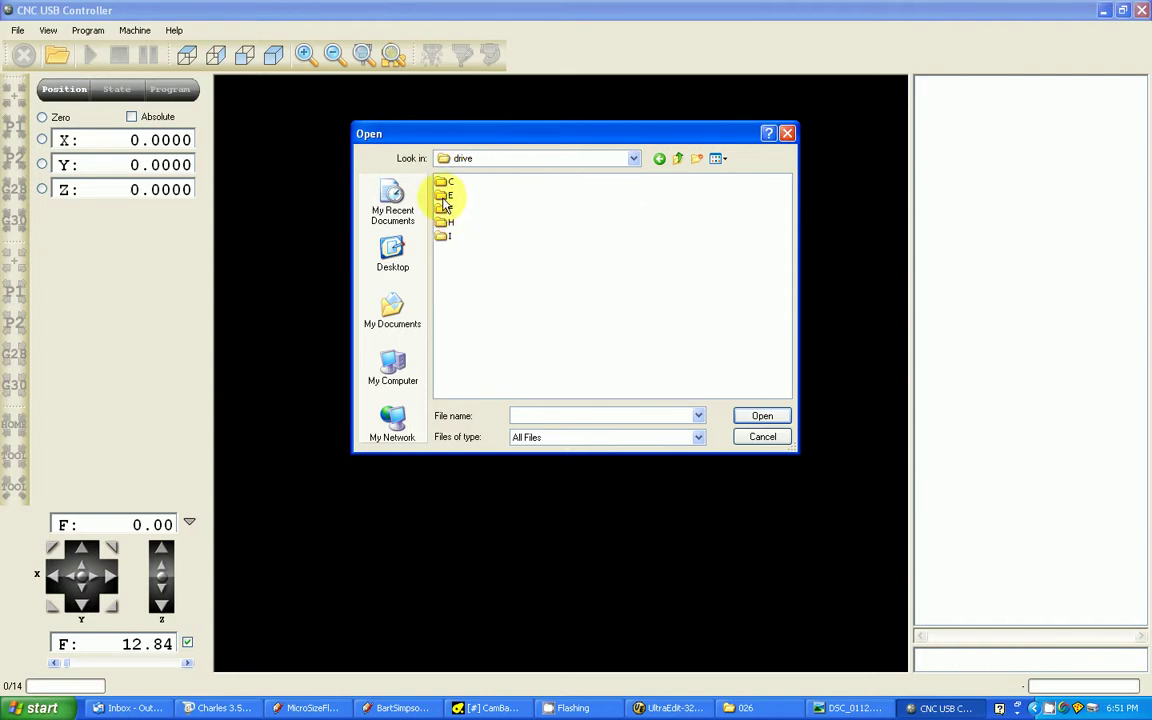
pyautogui.doubleClick(448, 194)
pyautogui.doubleClick(480, 183)
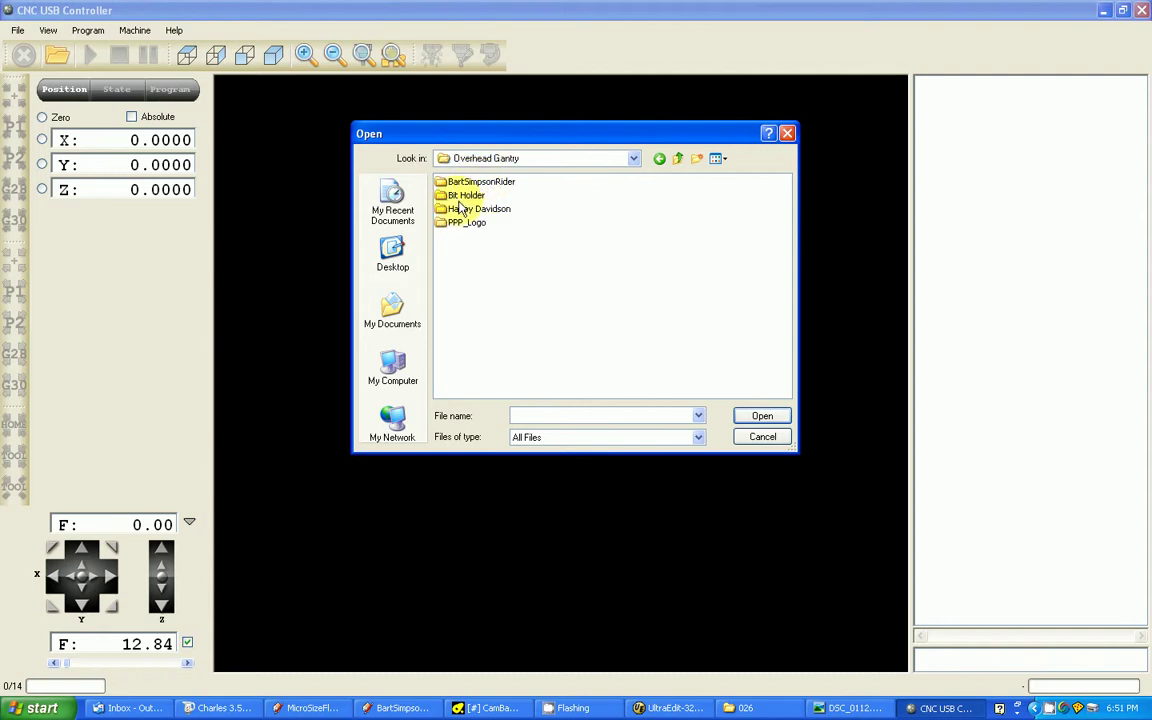
pyautogui.doubleClick(472, 183)
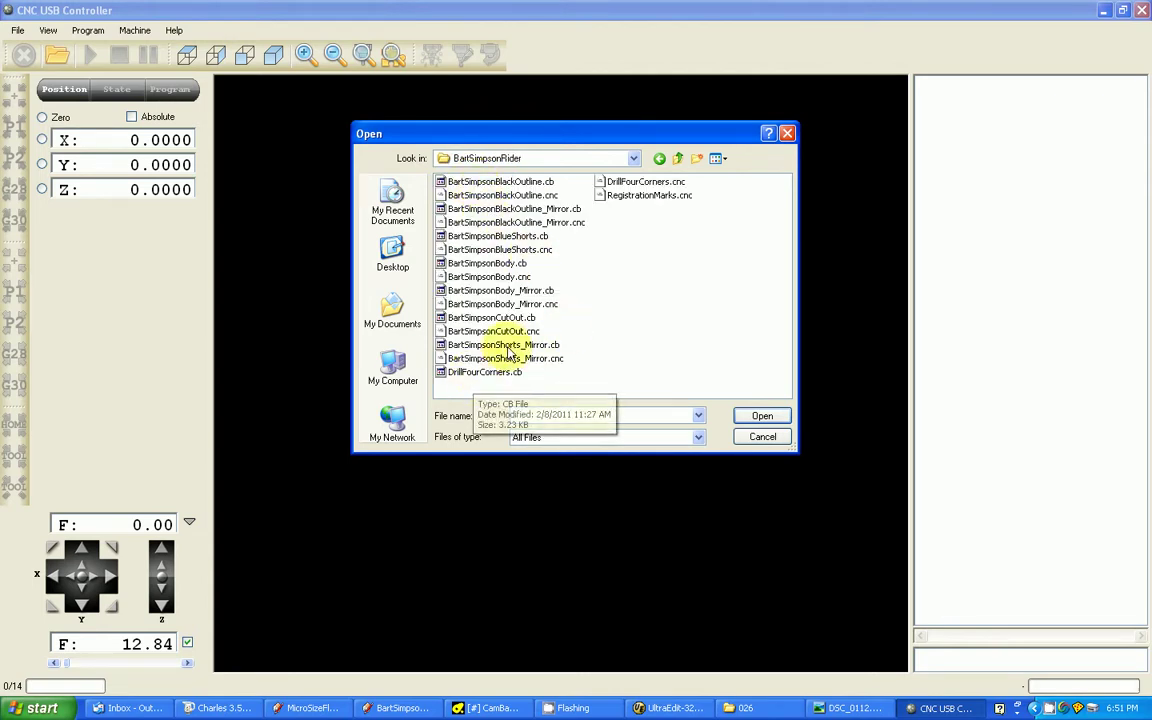
pyautogui.click(640, 196)
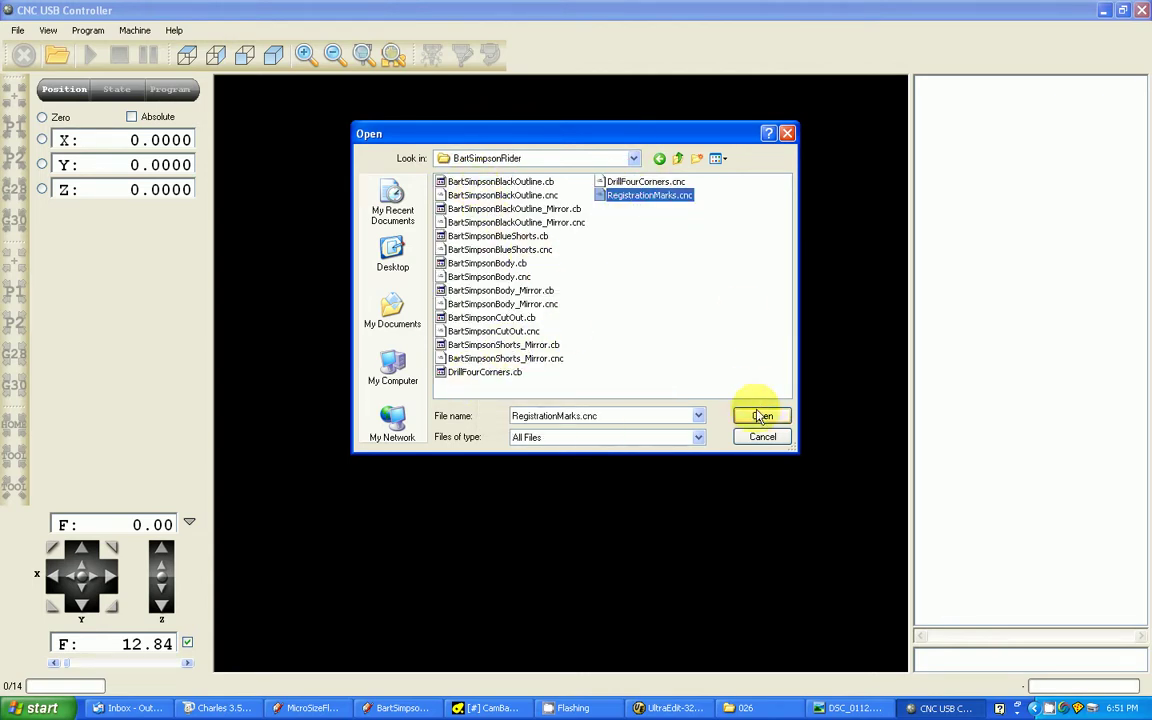
pyautogui.click(760, 415)
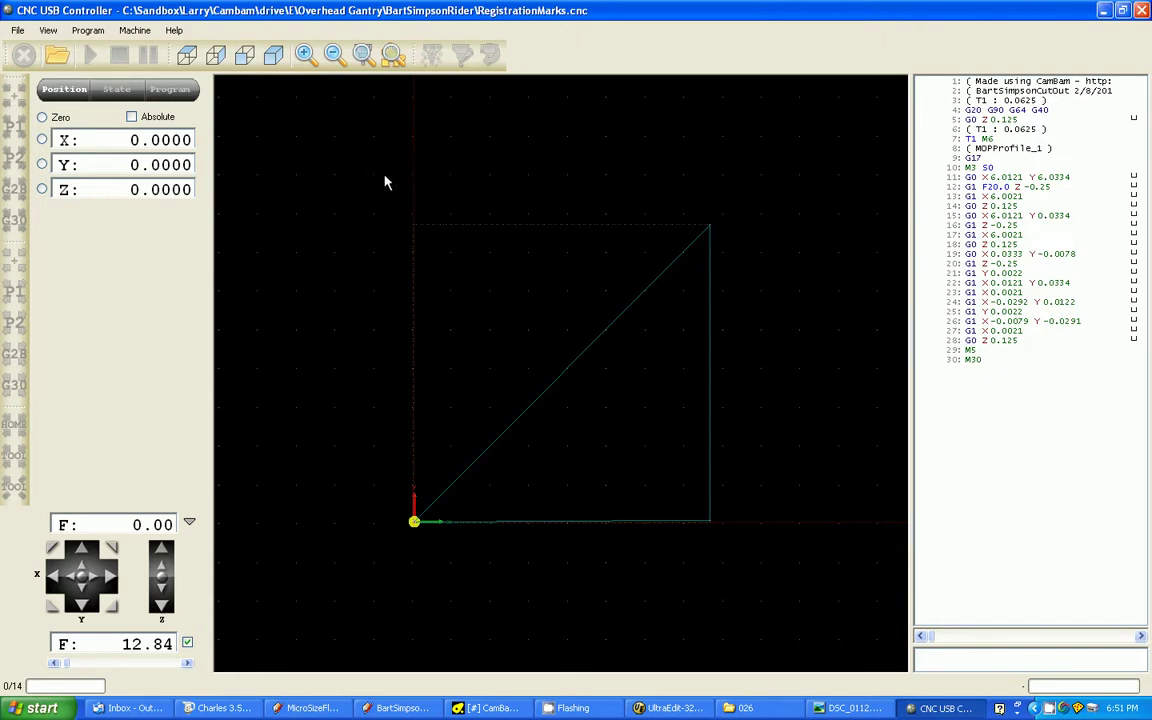
# - Pan and zoom the preview to centre the square toolpath
pyautogui.moveTo(383, 182); pyautogui.dragTo(419, 224)
pyautogui.scroll(2, 495, 360)
pyautogui.scroll(1, 495, 360)
pyautogui.scroll(-2, 536, 445)
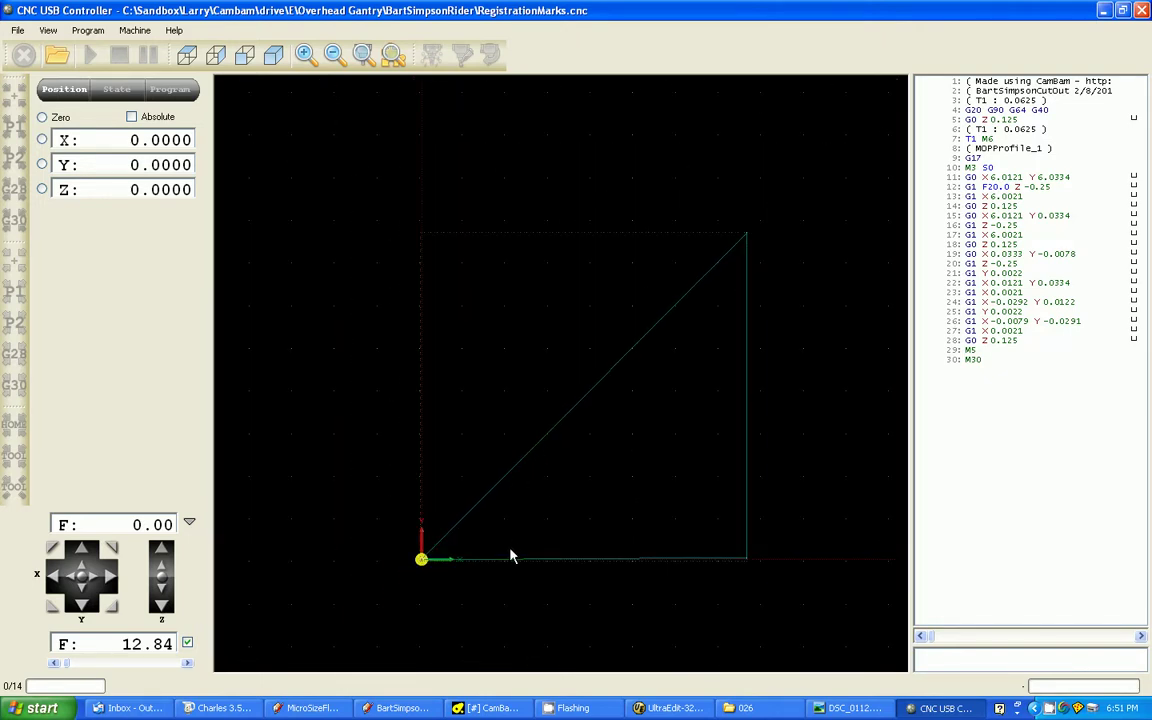
pyautogui.scroll(-1, 512, 556)
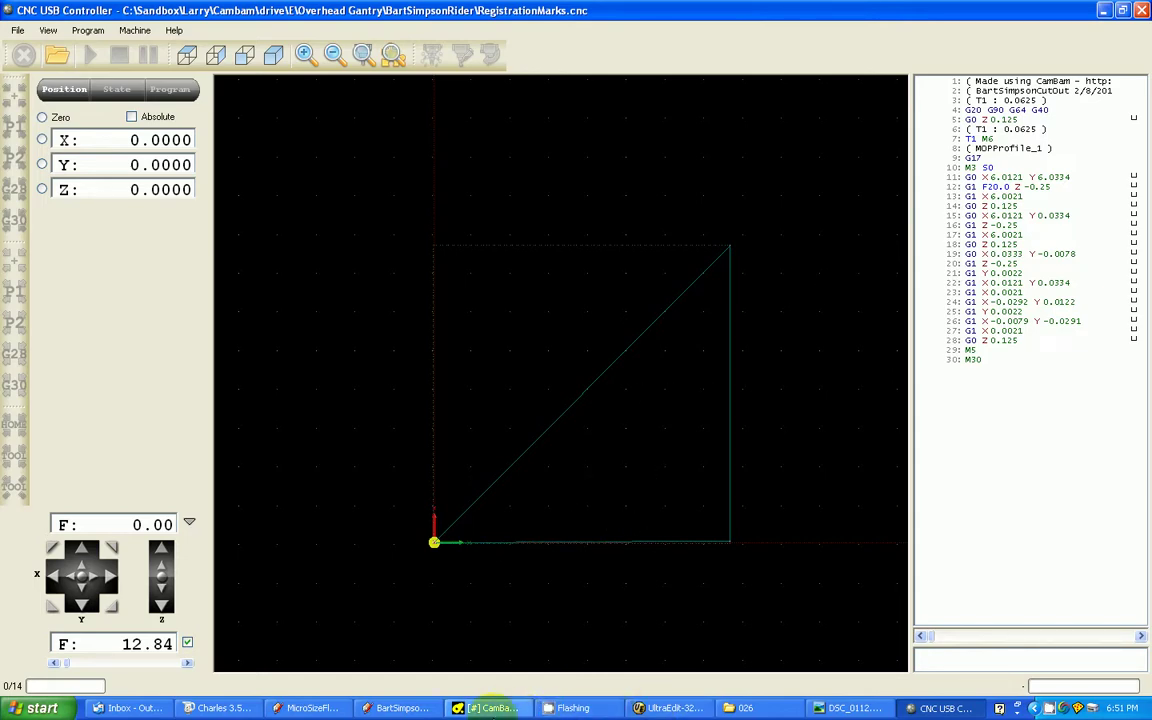
# - In CamBam, add a second profile operation for the small point at the square's corner
pyautogui.click(488, 708)
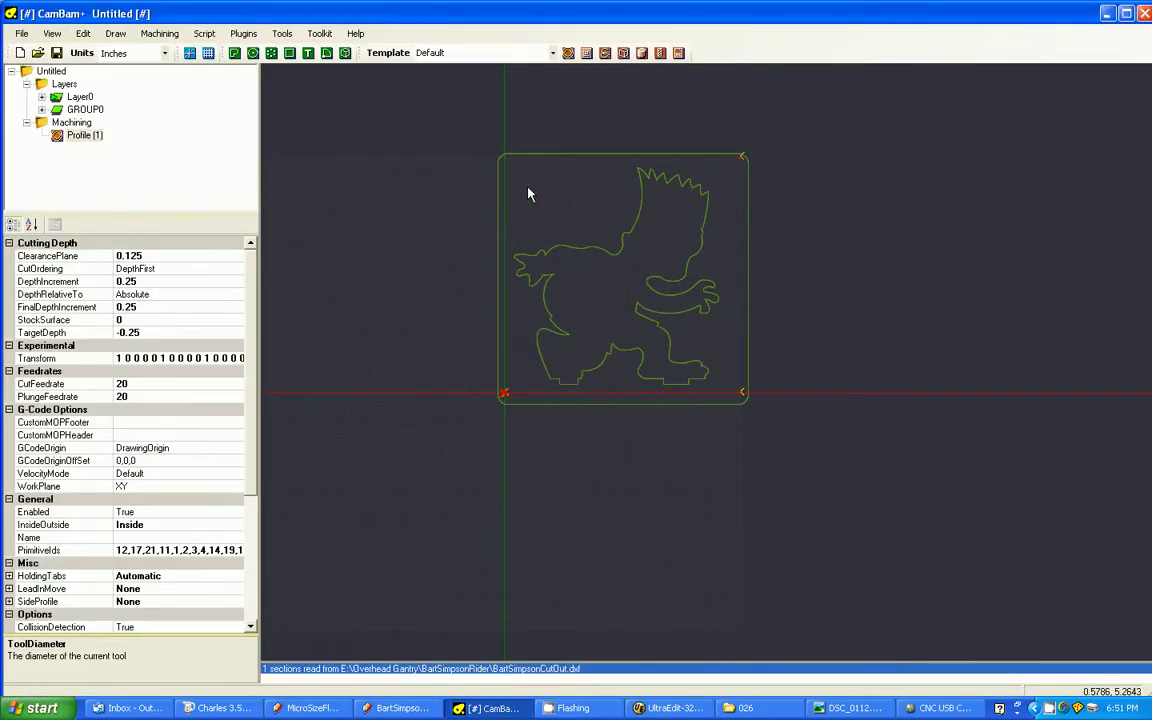
pyautogui.click(511, 155)
pyautogui.scroll(5, 511, 160)
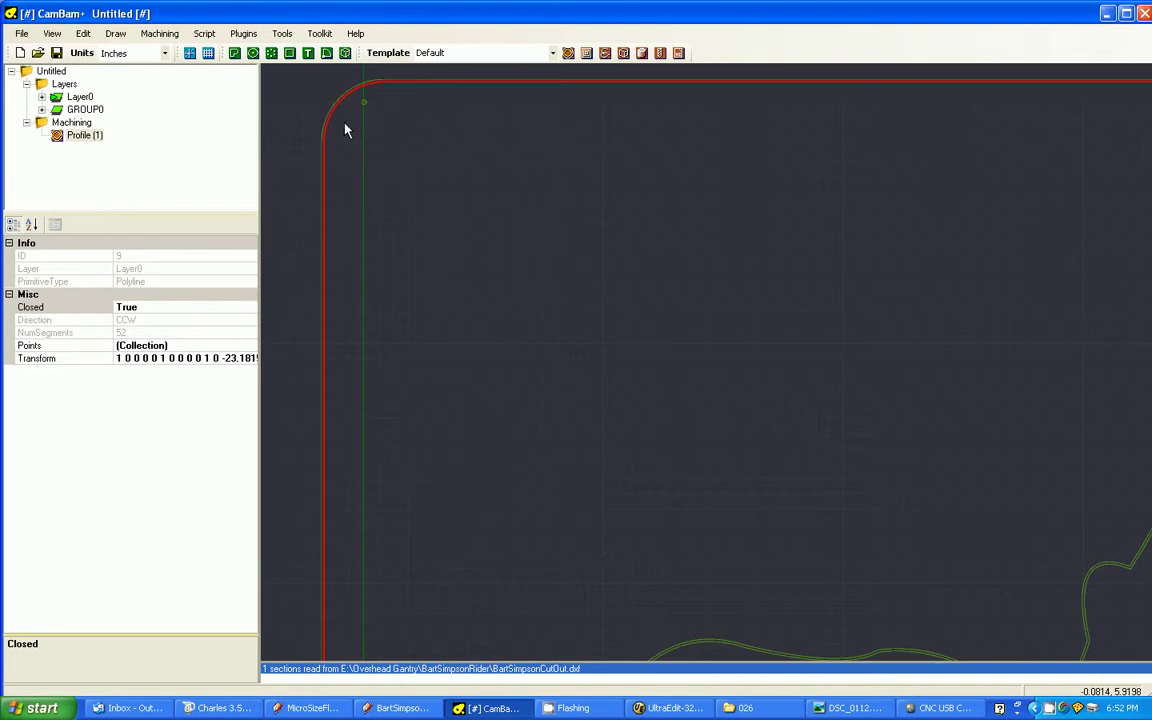
pyautogui.click(378, 112)
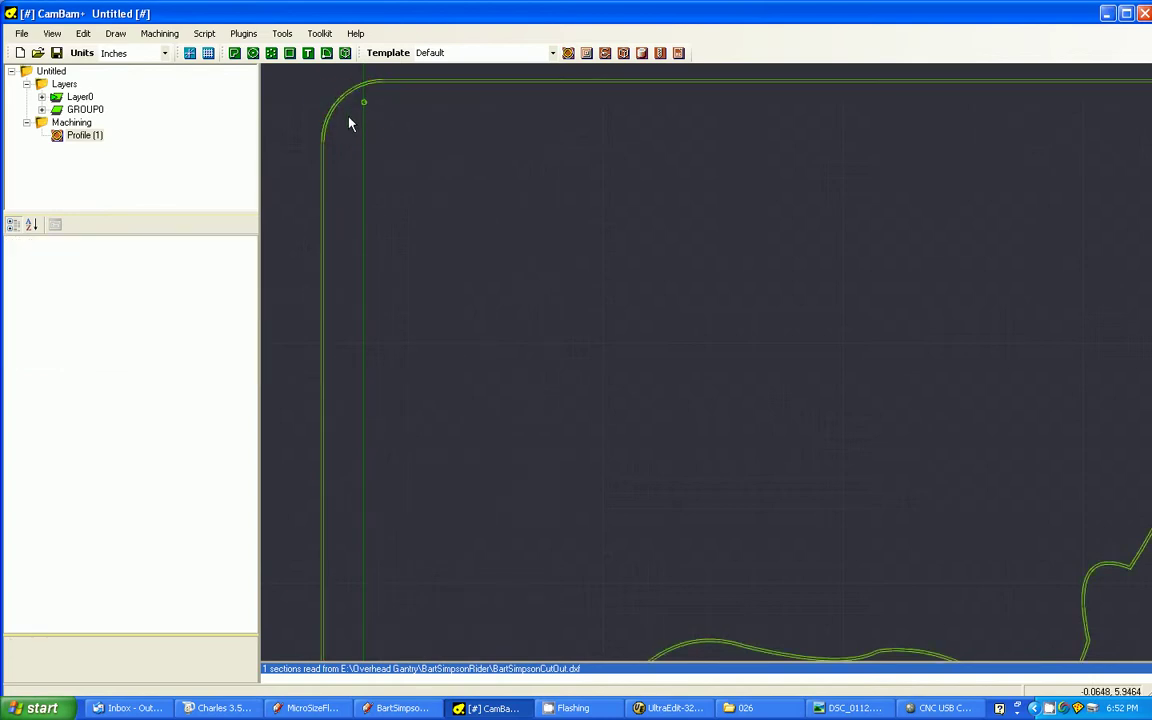
pyautogui.click(368, 104)
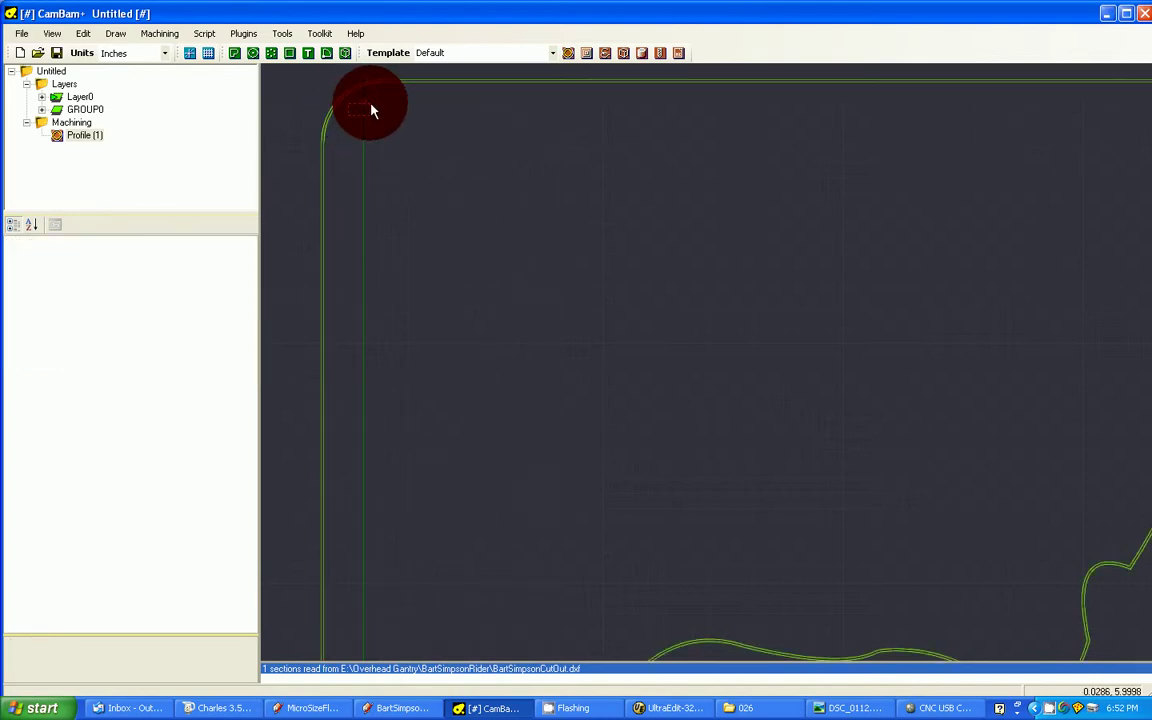
pyautogui.click(568, 52)
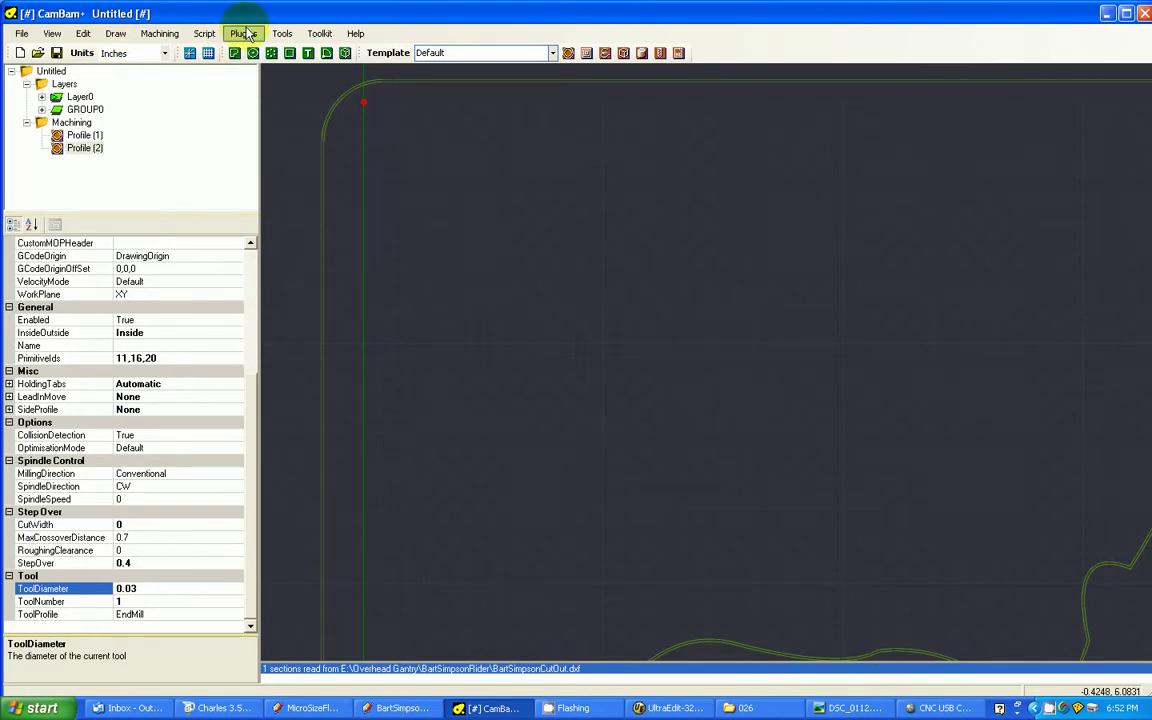
# - Regenerate the G-code for all operations, overwriting the existing RegistrationMarks file
pyautogui.click(116, 35)
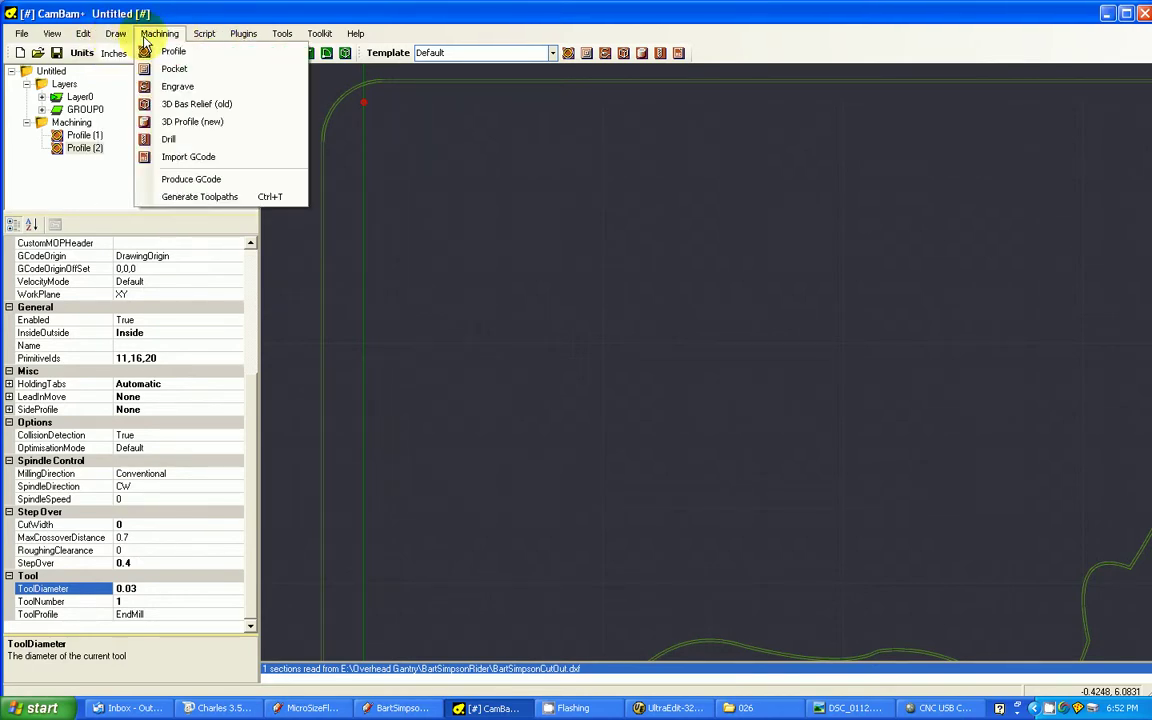
pyautogui.click(190, 177)
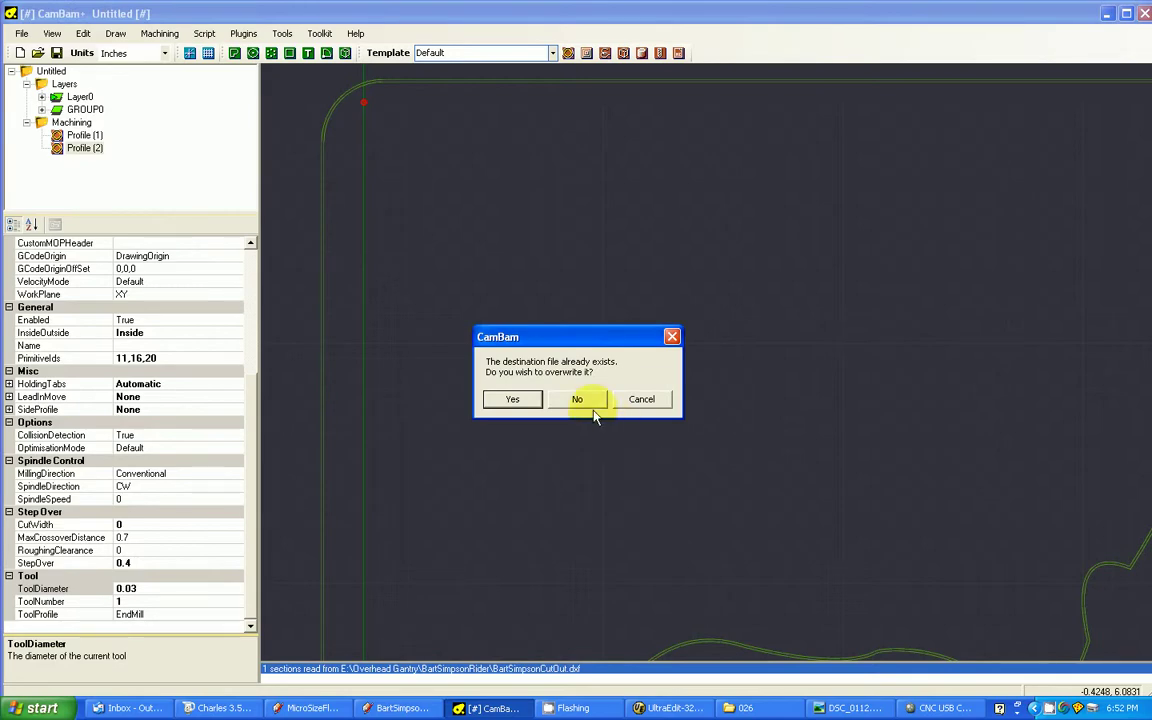
pyautogui.click(514, 400)
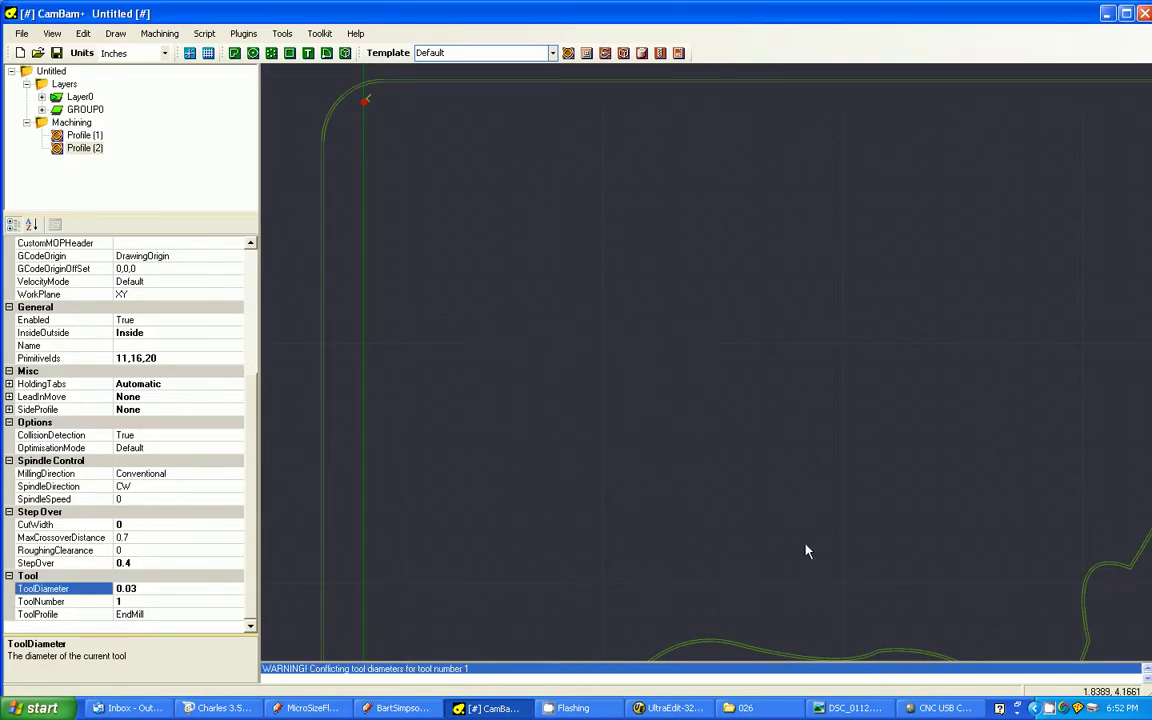
pyautogui.click(940, 708)
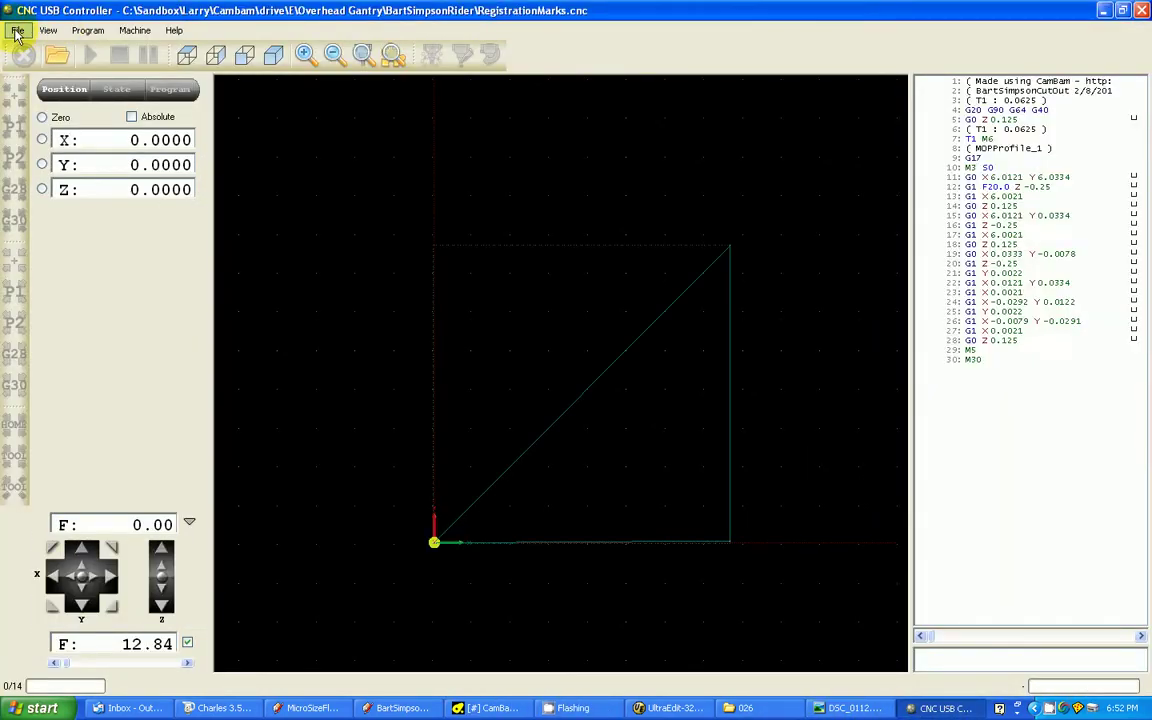
# - Reload RegistrationMarks.cnc from Recent Files and inspect its MOPProfile_2 and MOPProfile_1 sections
pyautogui.click(17, 32)
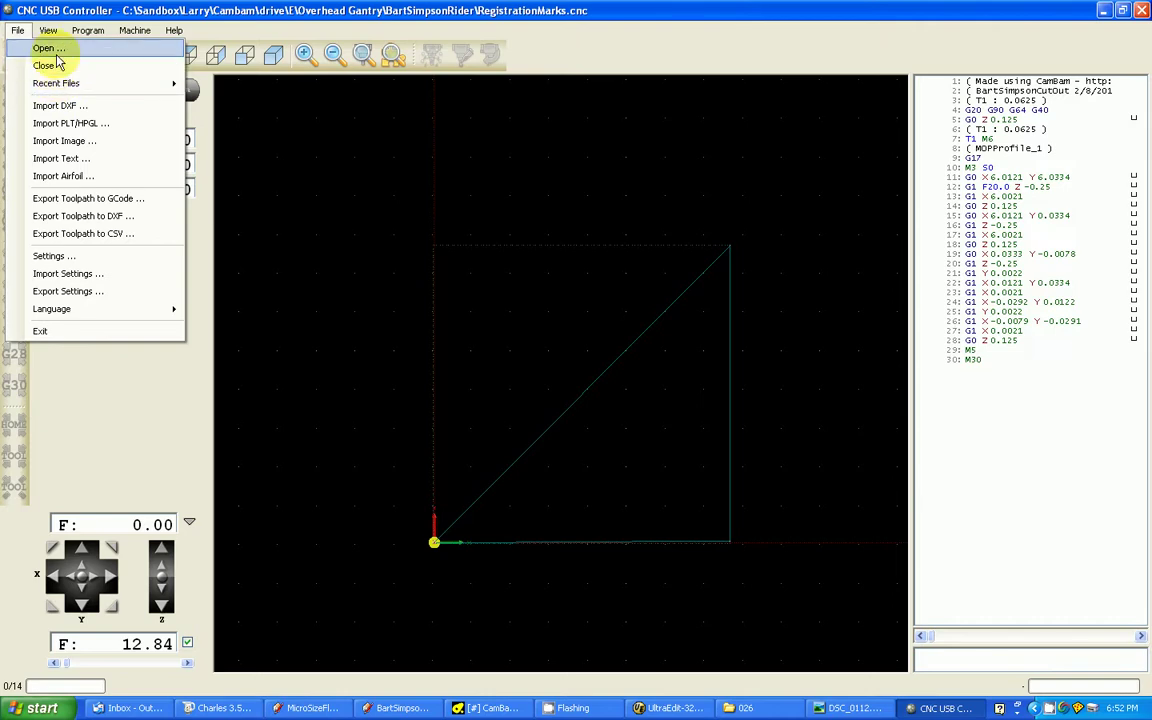
pyautogui.moveTo(60, 83)
pyautogui.click(280, 82)
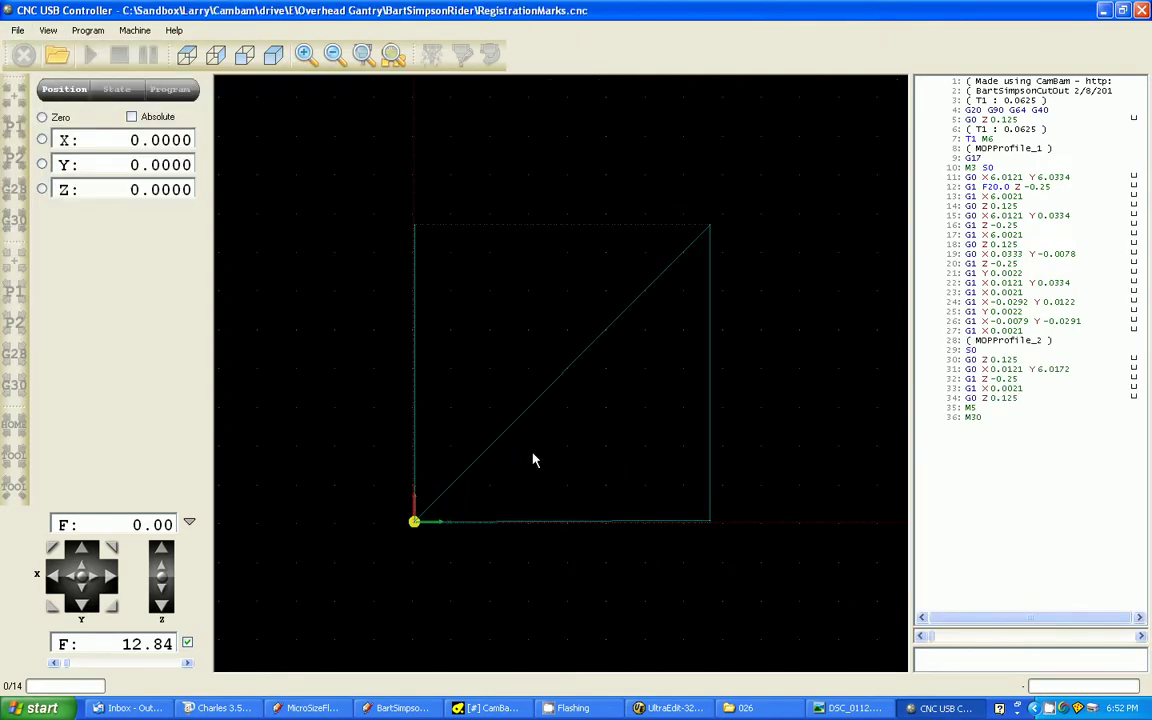
pyautogui.scroll(1, 475, 479)
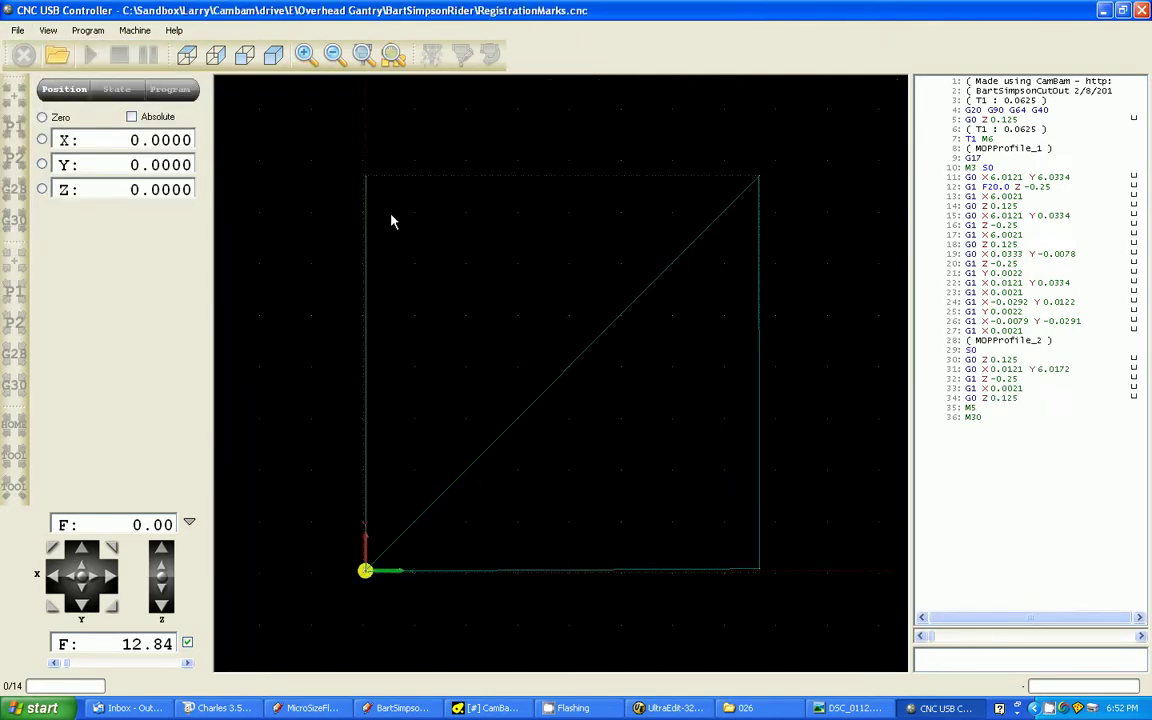
pyautogui.scroll(2, 392, 222)
pyautogui.scroll(-2, 293, 186)
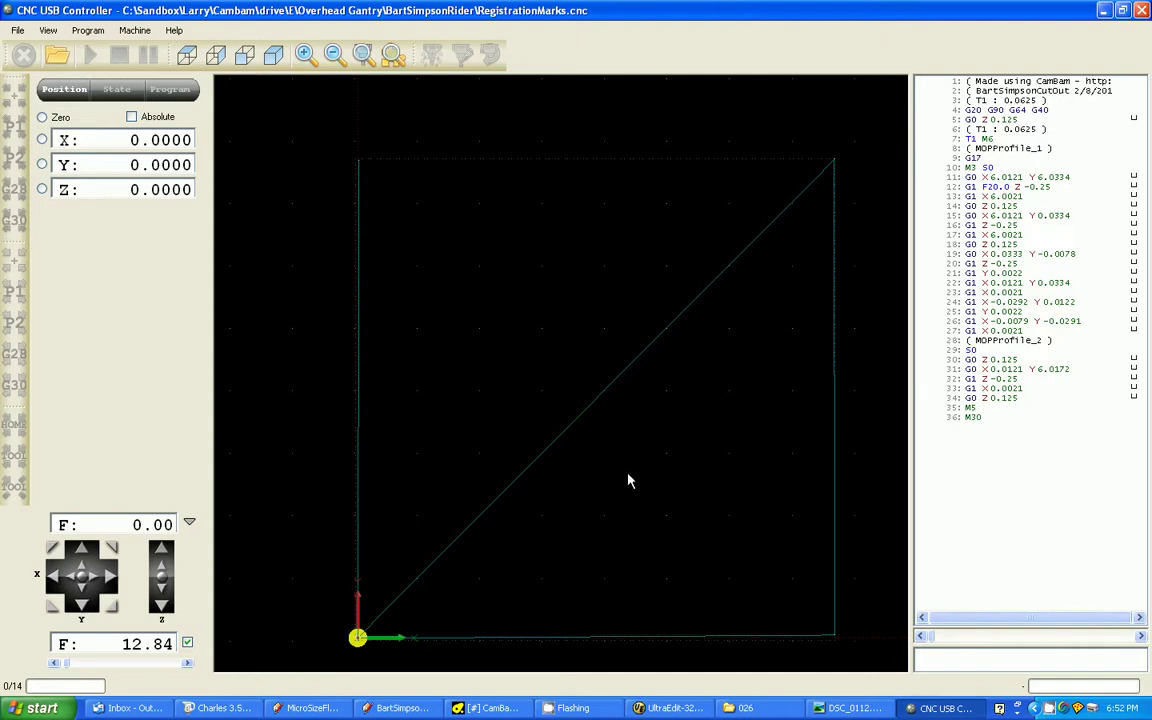
pyautogui.click(1040, 348)
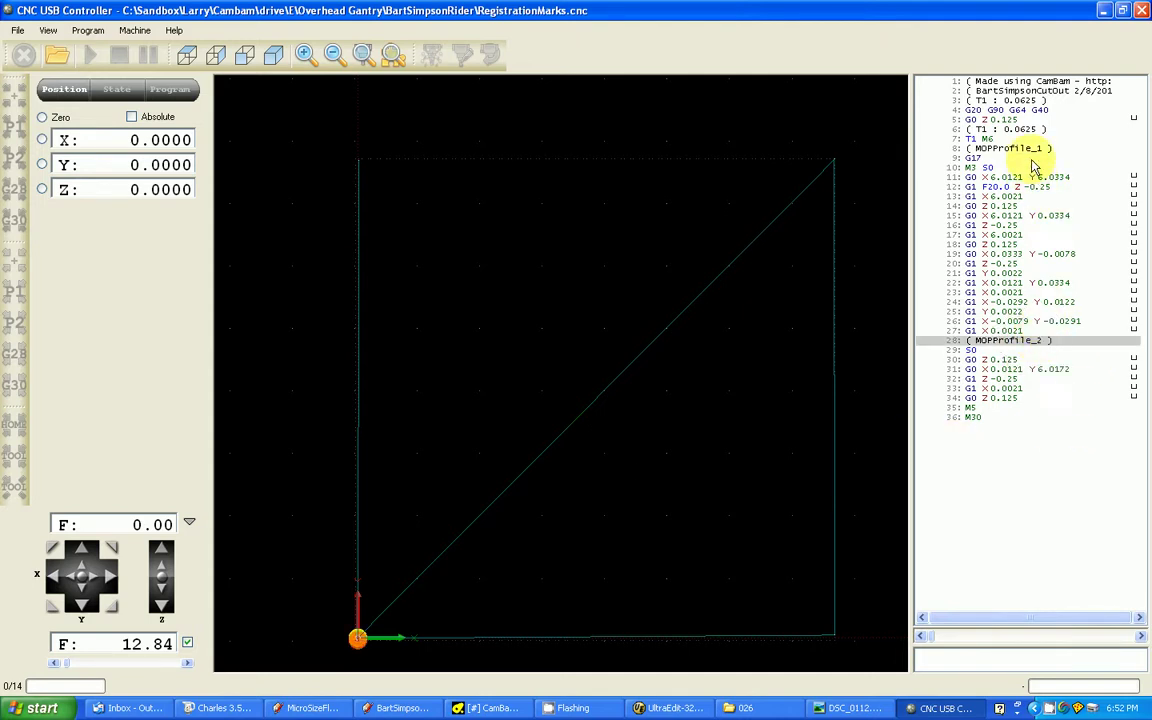
pyautogui.click(970, 149)
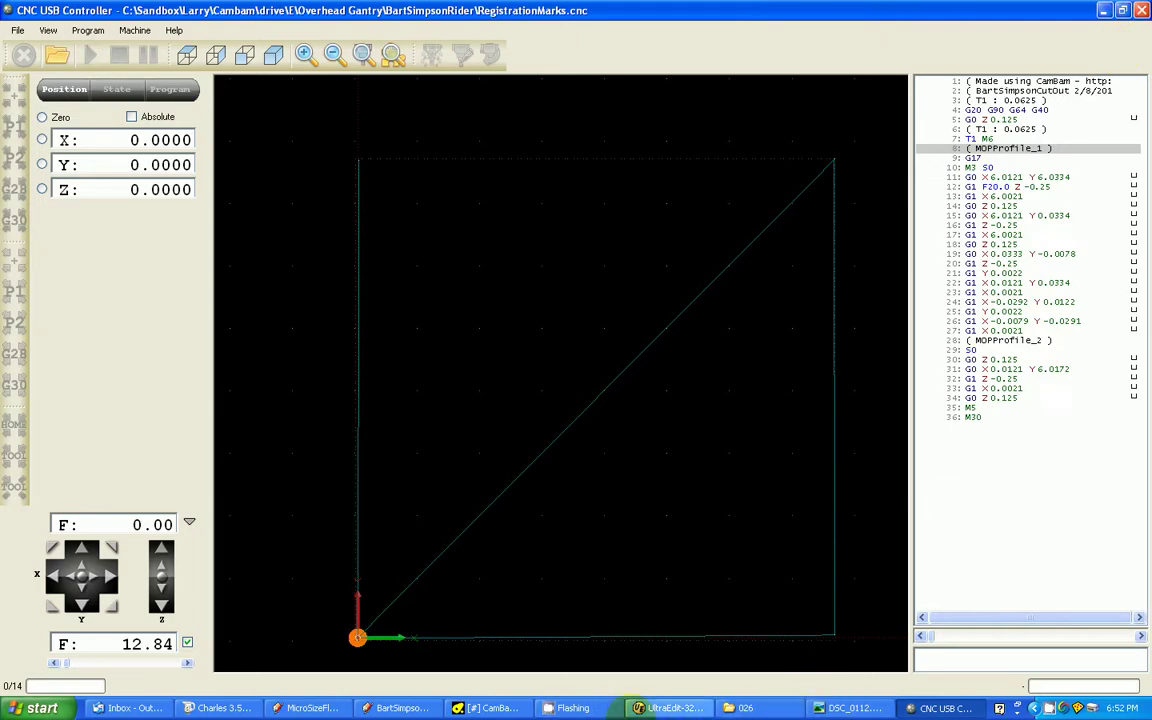
# - Show DSC_0112.JPG, the finished painted Bart depron cutout, in Picture and Fax Viewer
pyautogui.click(862, 708)
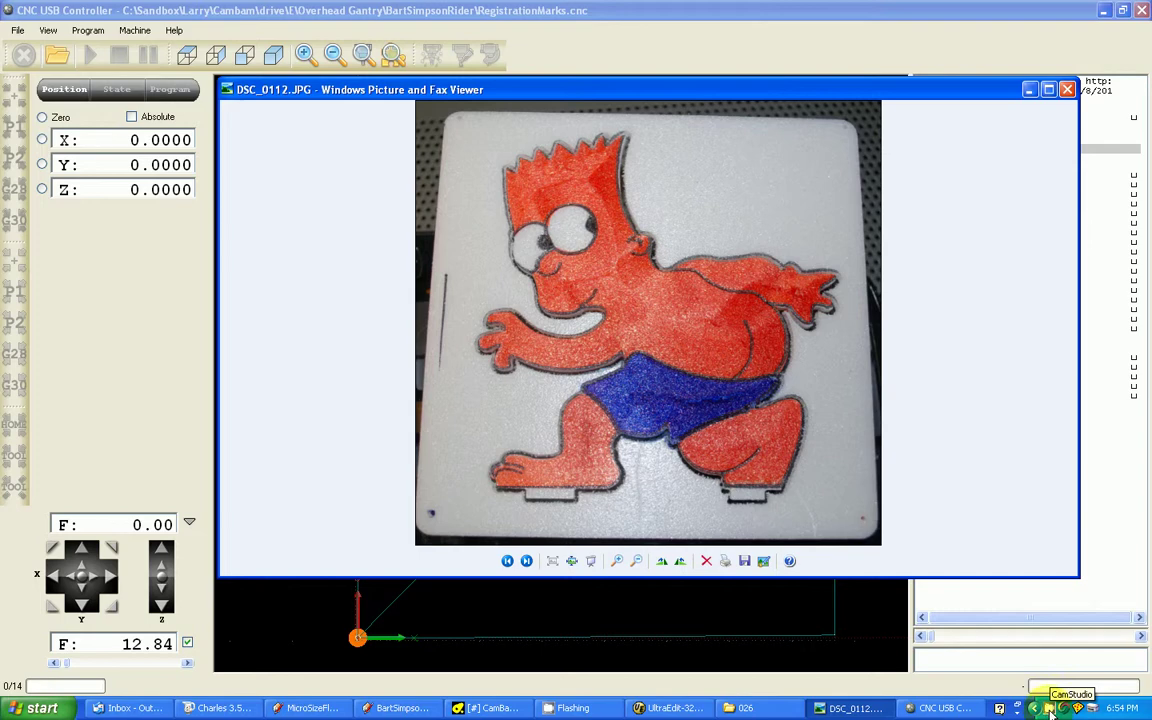
pyautogui.rightClick(1049, 708)
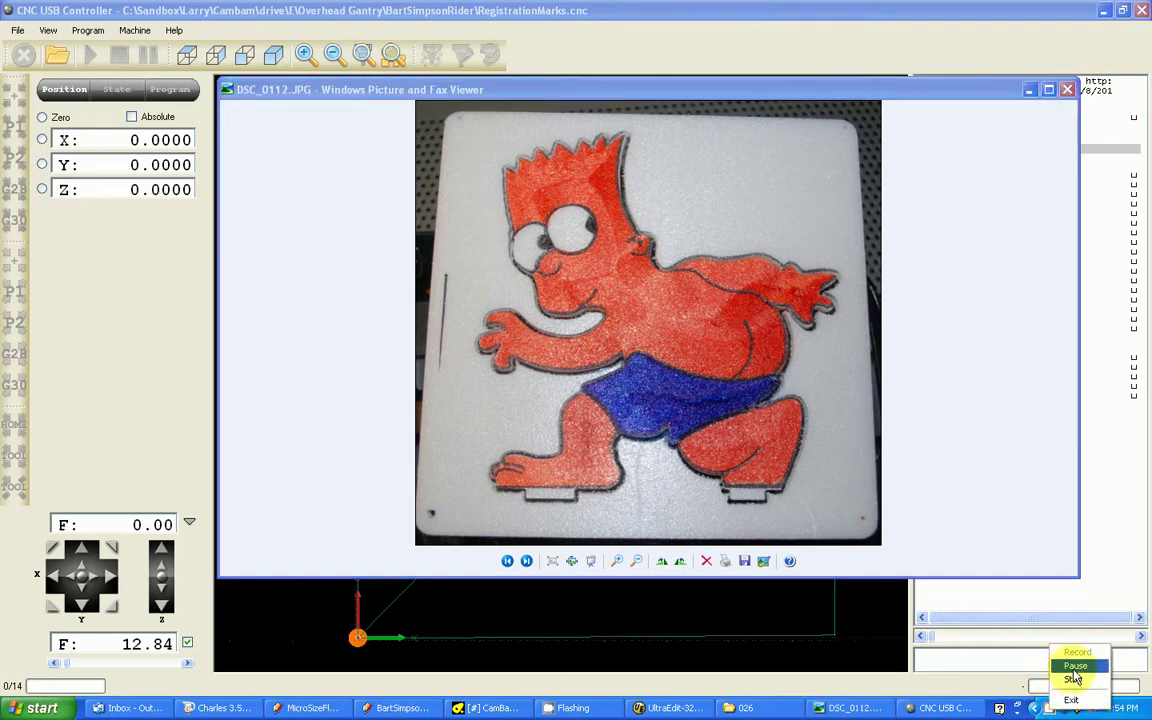